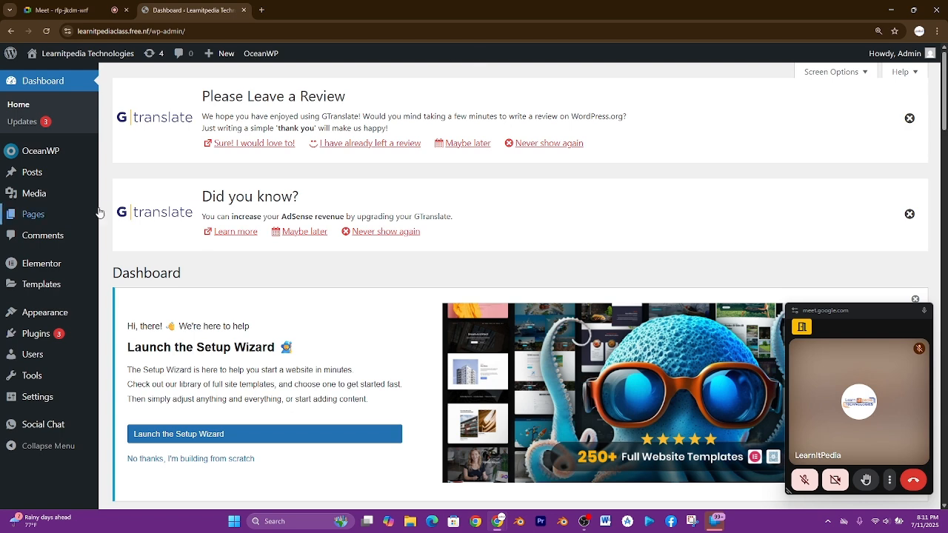
Step: Add a new page to the site and title it About Us
mouse_move(66, 215)
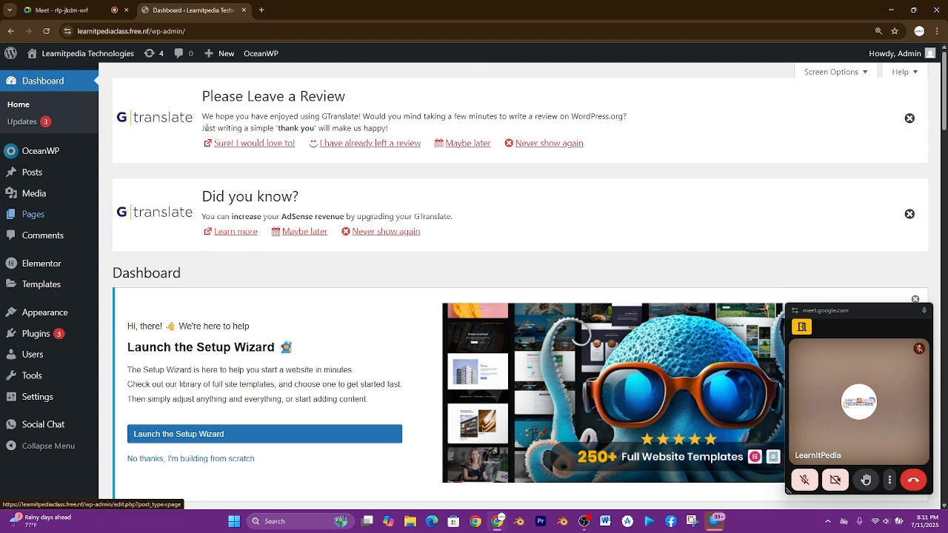
mouse_move(226, 65)
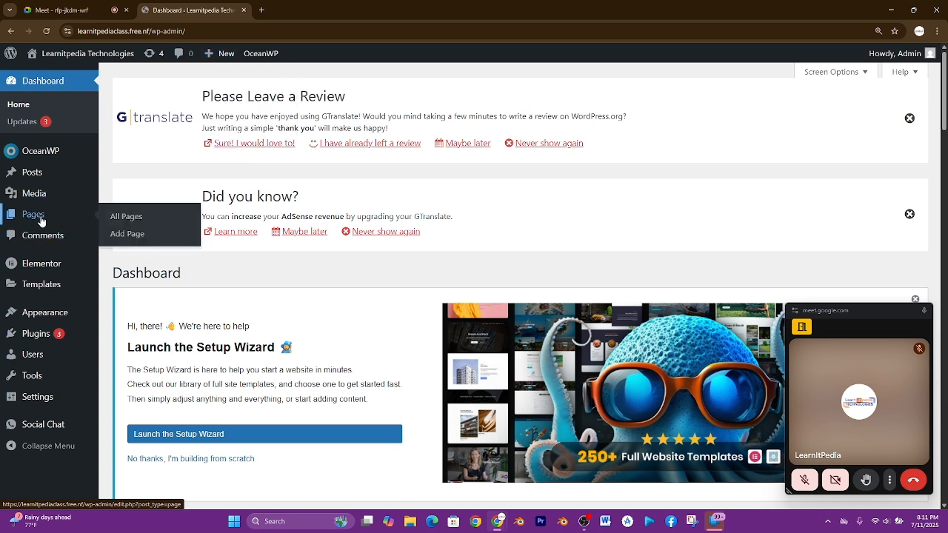
left_click(127, 238)
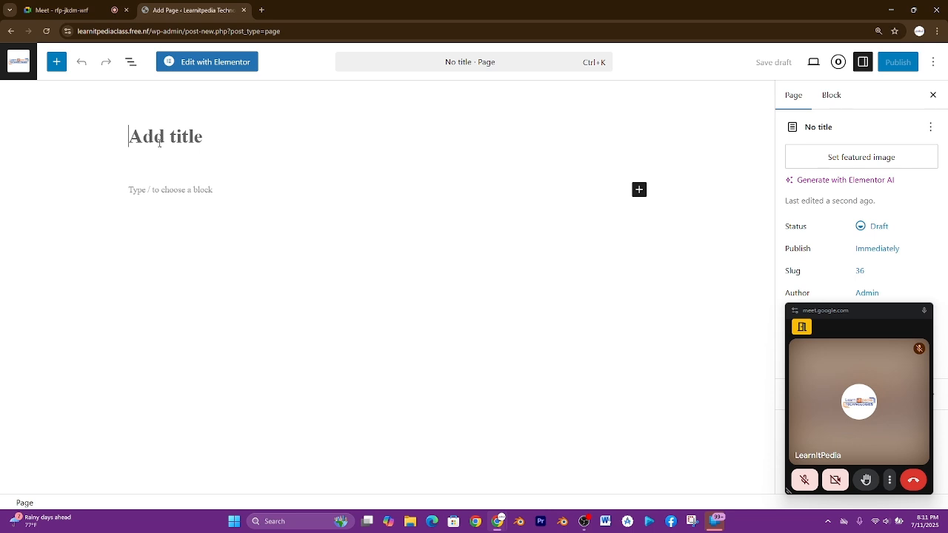
type("About ")
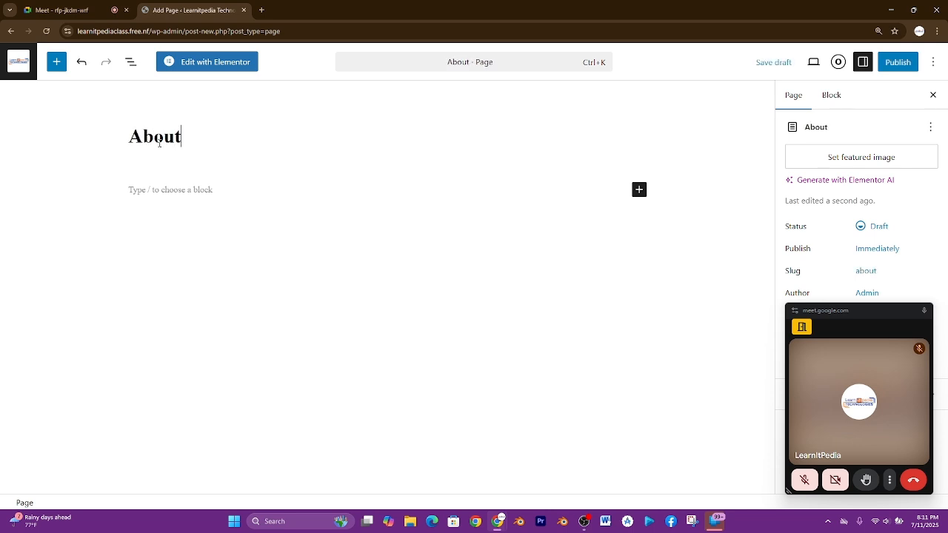
type("Us")
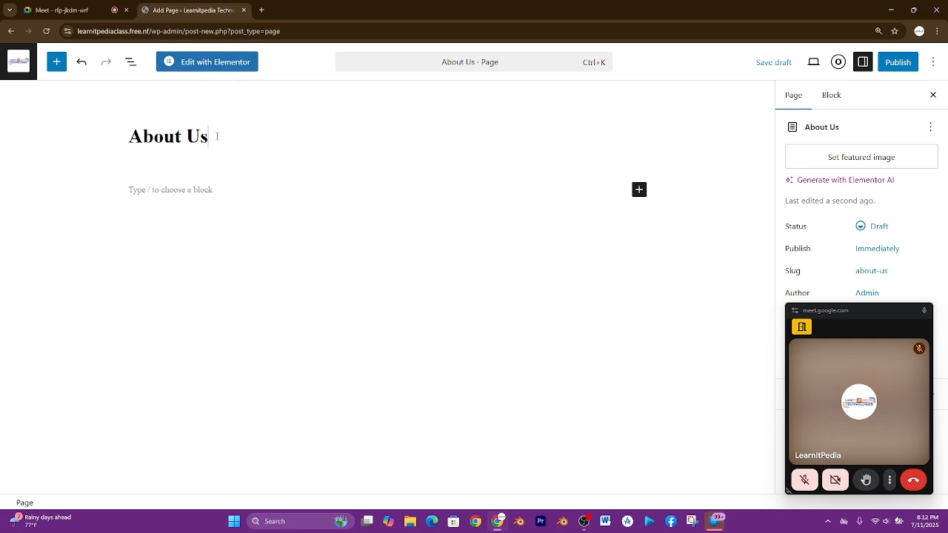
Step: Copy the About Us title text into the page body as a heading and open the page for editing in Elementor
left_click_drag(214, 136, 132, 137)
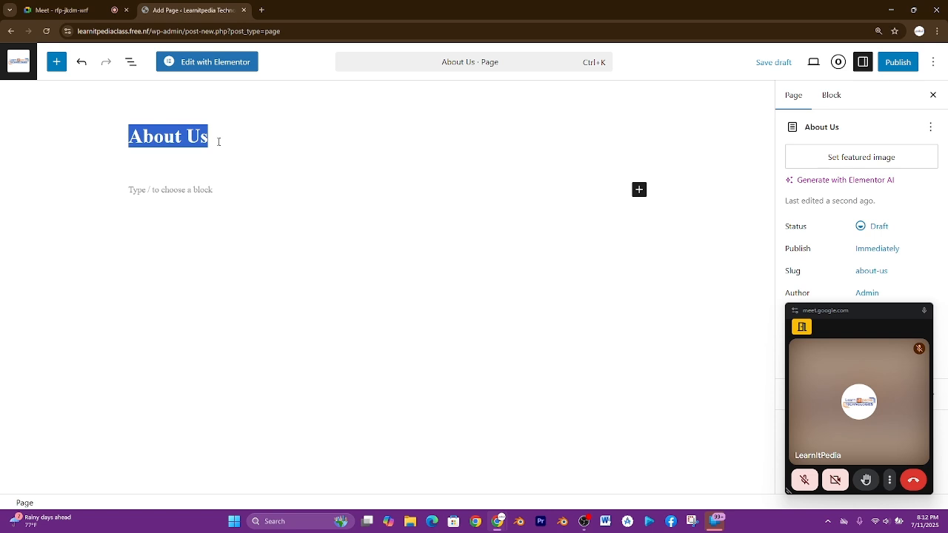
left_click_drag(204, 138, 149, 191)
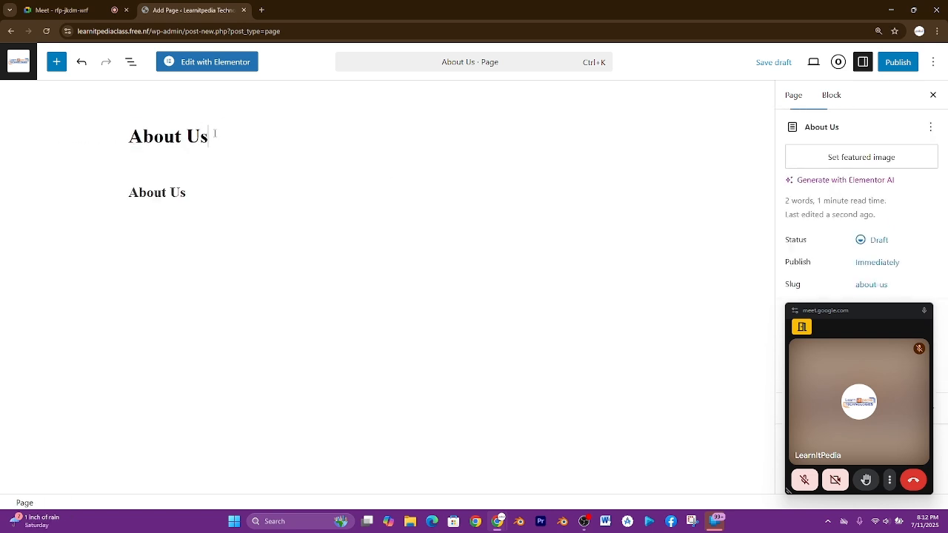
left_click(215, 66)
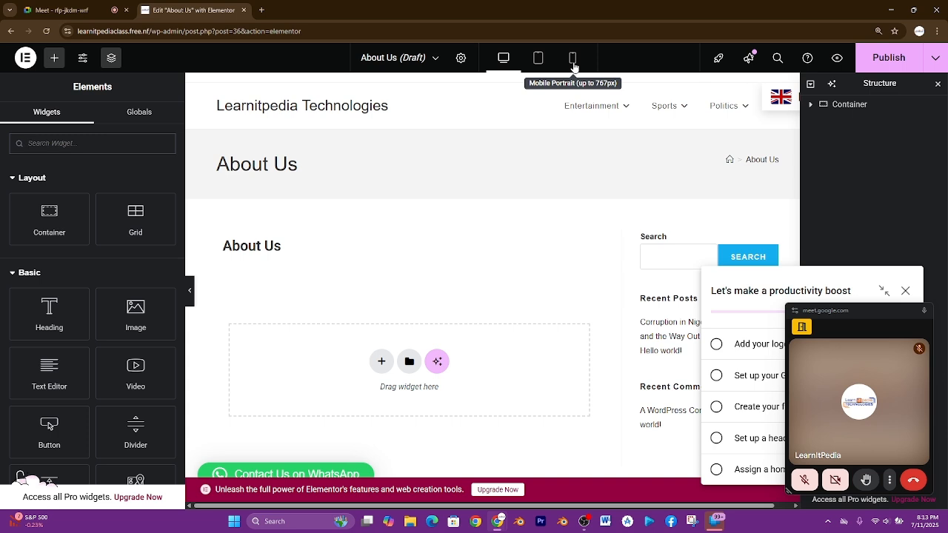
Step: Preview the About Us page in mobile portrait view and check how its navigation menu expands and collapses
left_click(572, 60)
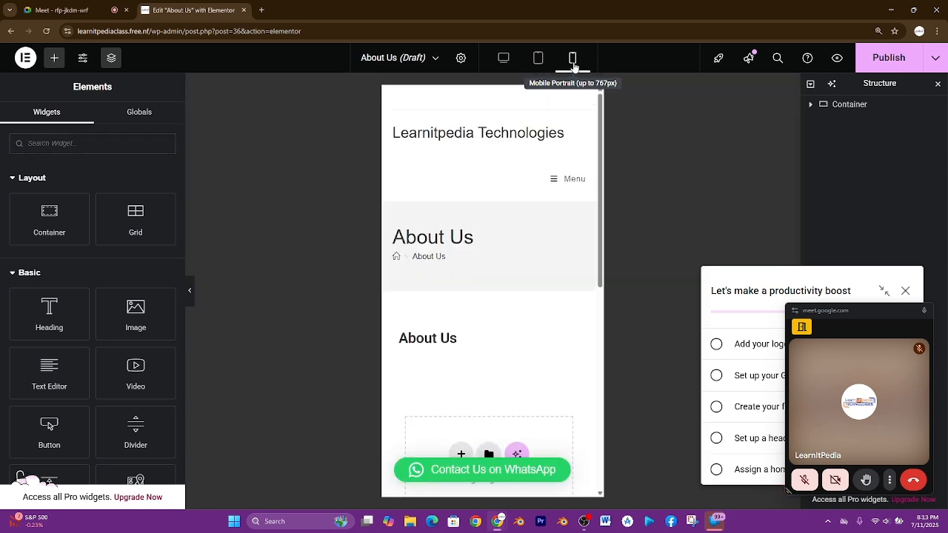
left_click(554, 181)
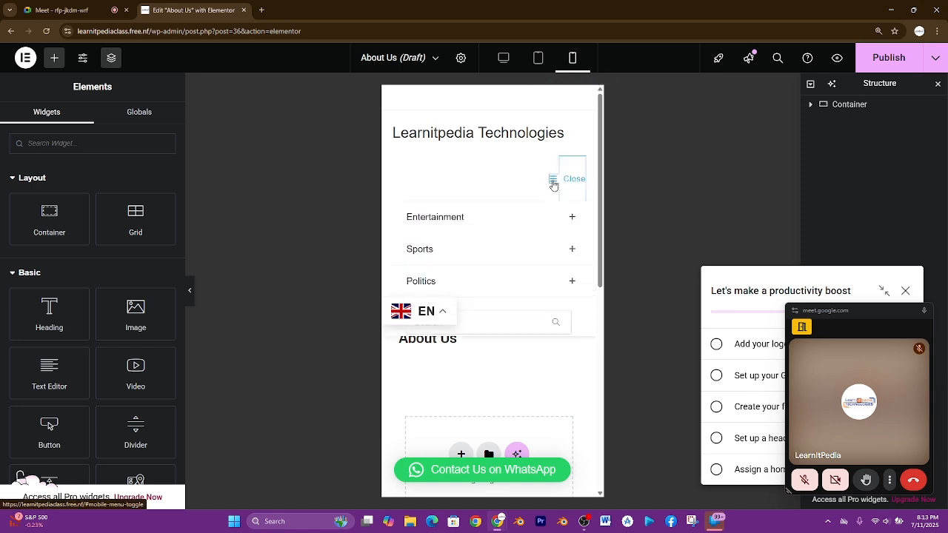
left_click(556, 181)
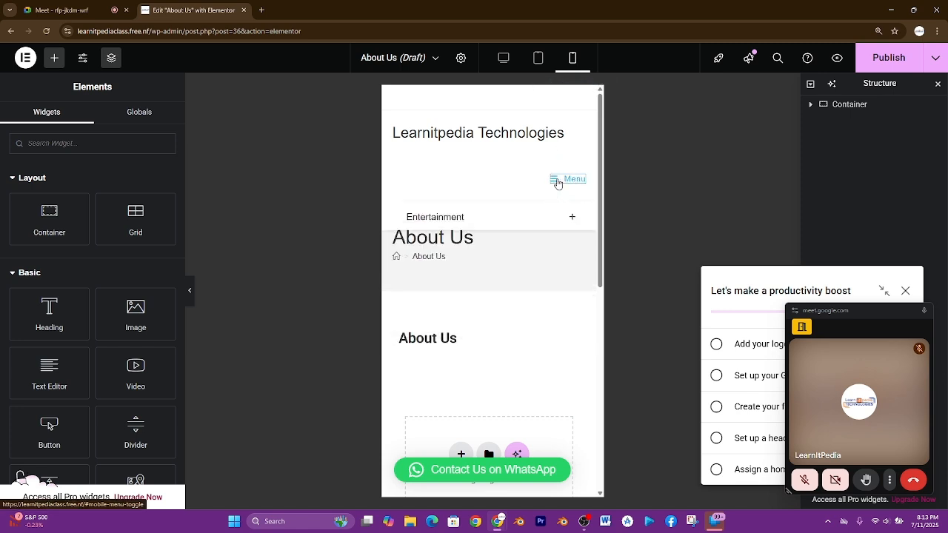
left_click(557, 182)
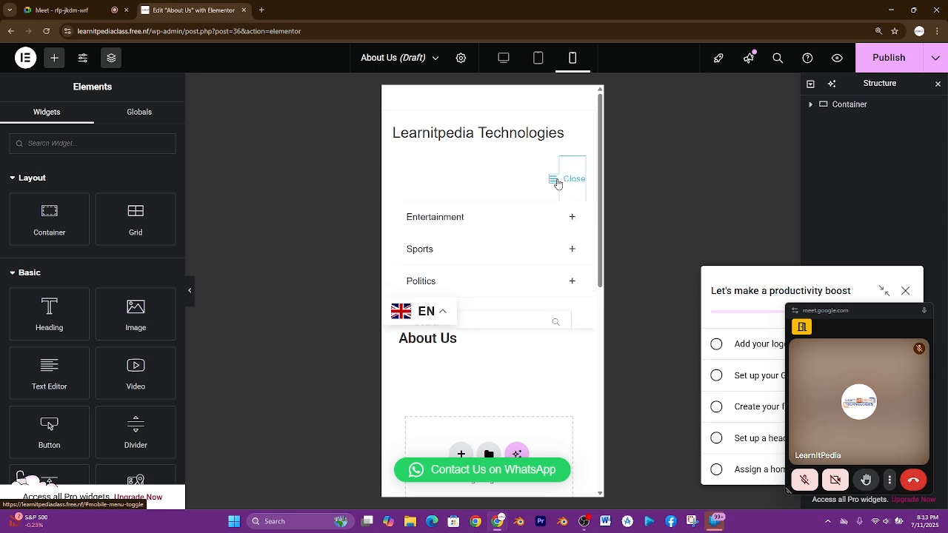
left_click(557, 182)
left_click(557, 182)
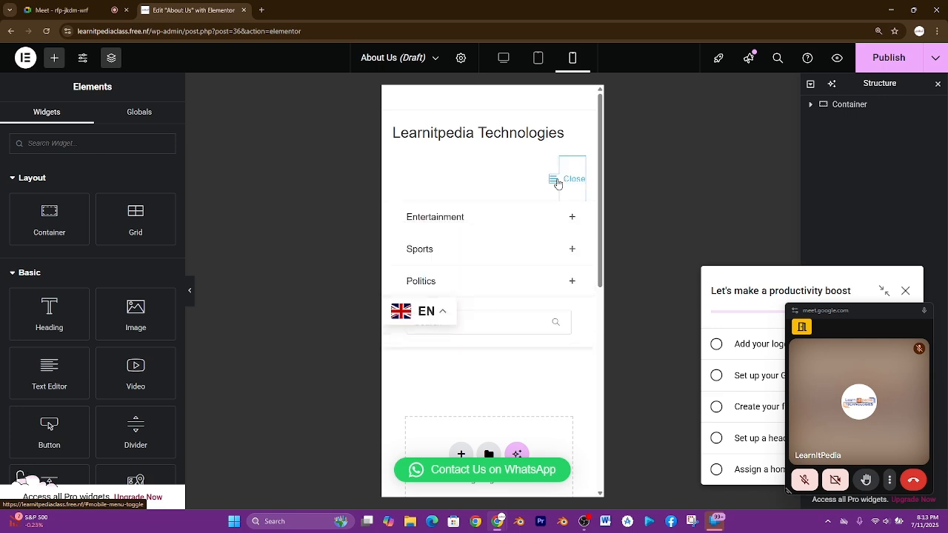
left_click(557, 181)
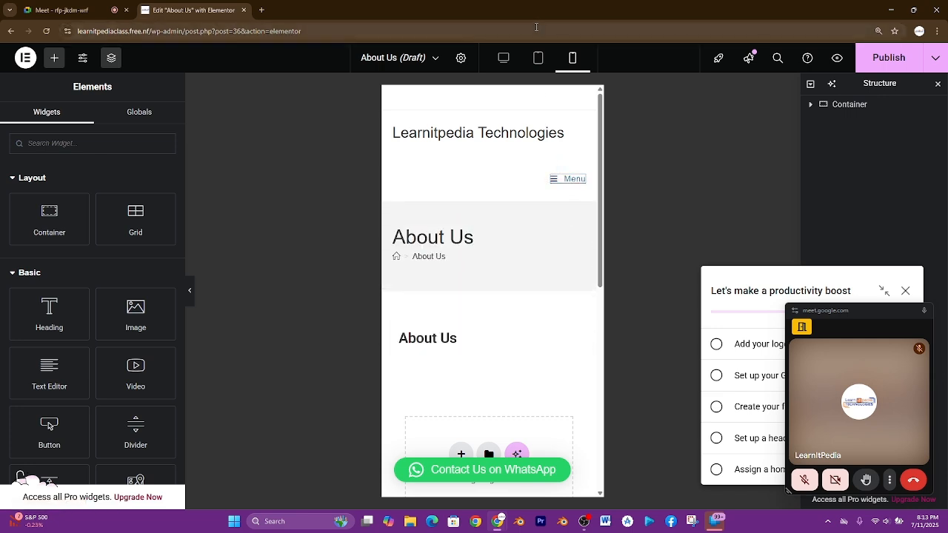
Step: Preview the page in tablet view, check its navigation menu, and return to desktop view
left_click(539, 58)
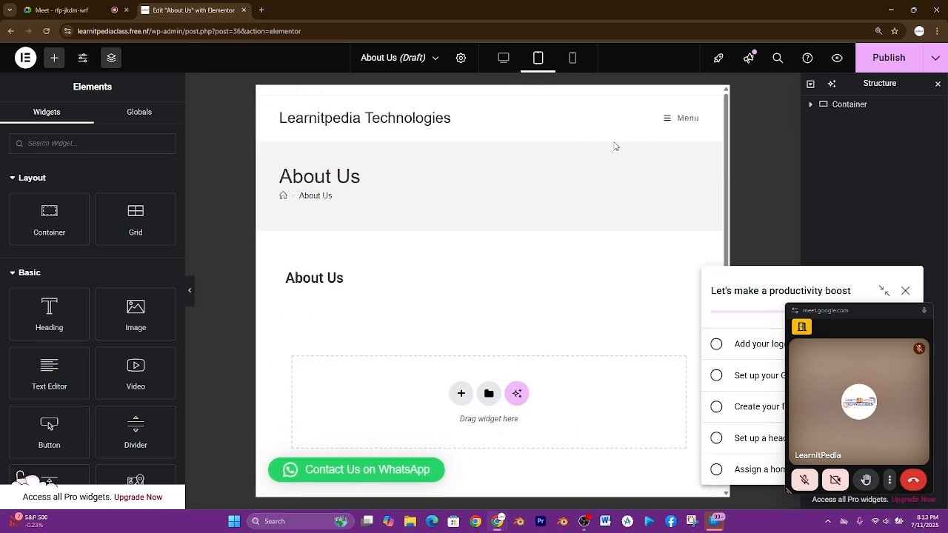
left_click(688, 120)
left_click(688, 122)
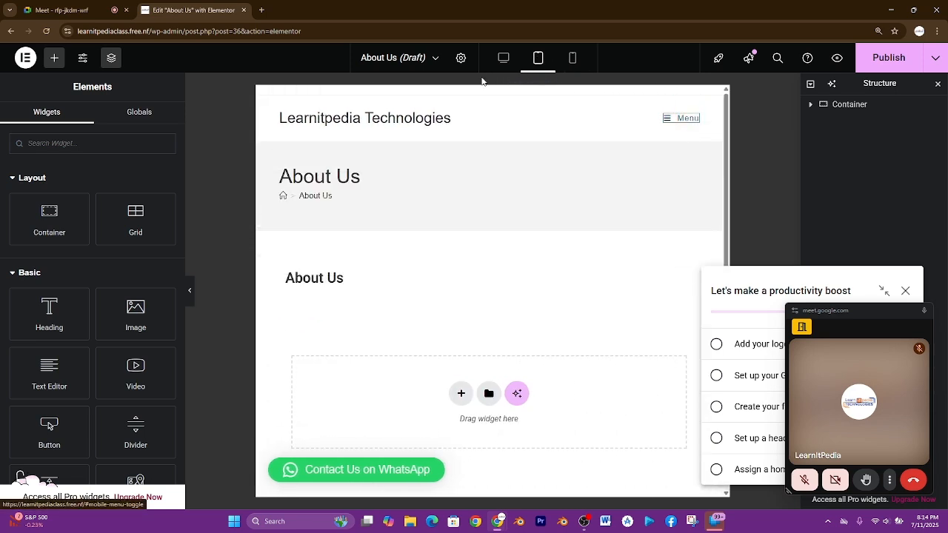
left_click(503, 60)
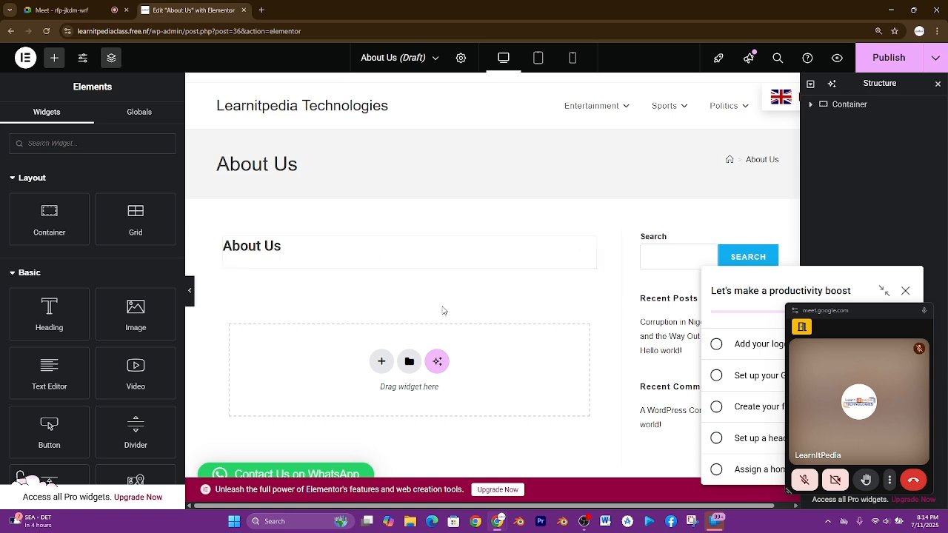
Step: Set the About Us page's layout to Elementor Canvas in the page settings
left_click(461, 58)
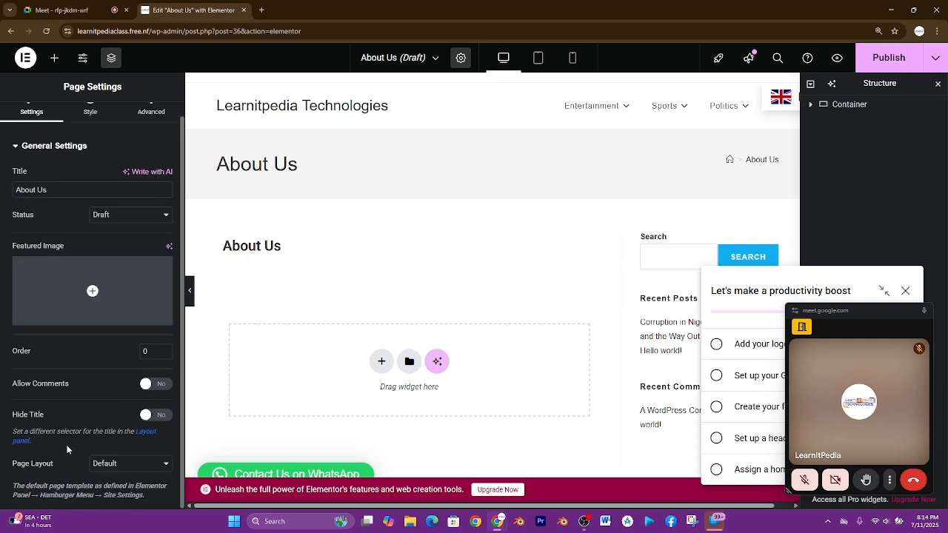
left_click(123, 464)
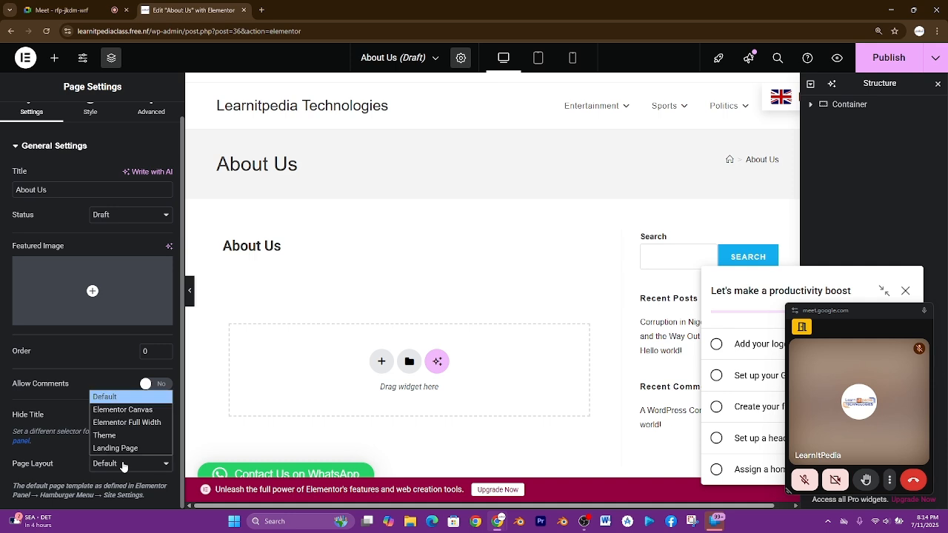
left_click(143, 410)
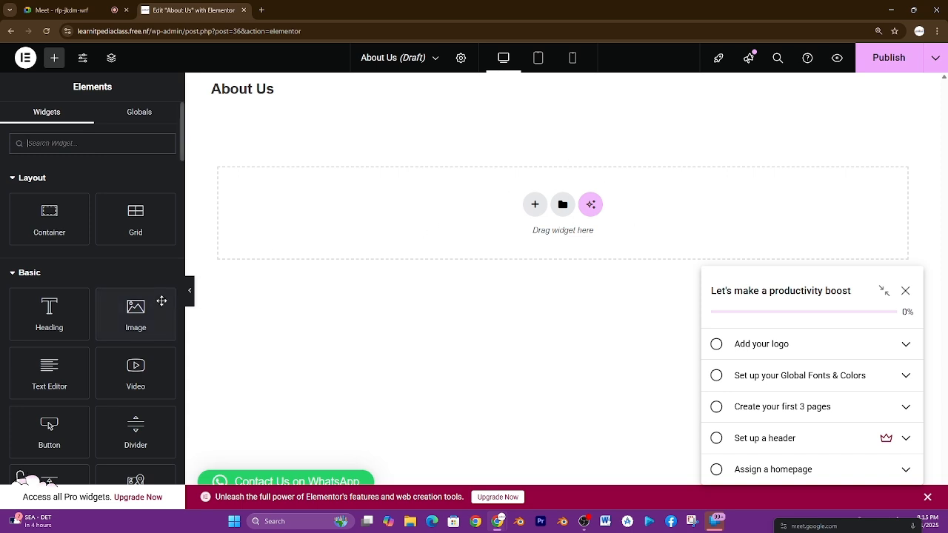
Step: Reopen the page settings and review the page title and the available page layout options
left_click(458, 63)
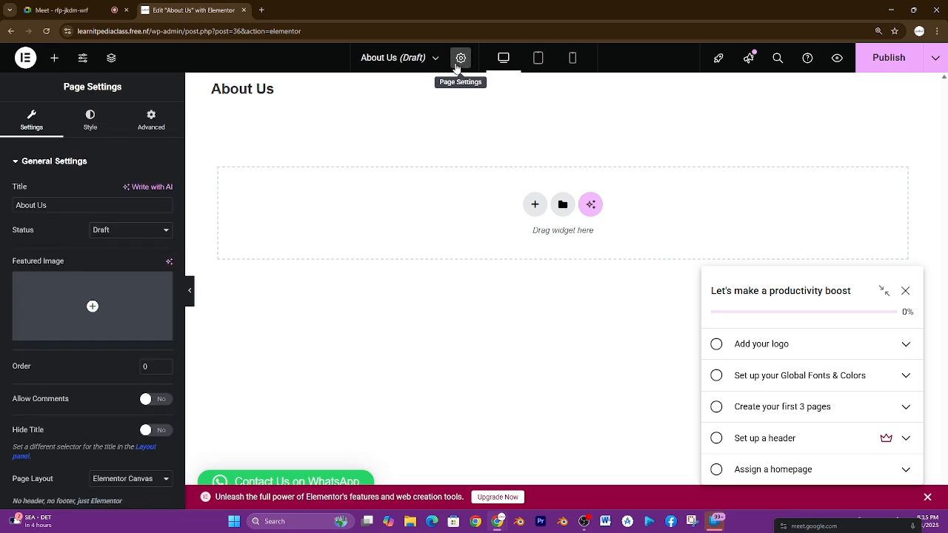
left_click_drag(74, 208, 13, 201)
scroll(93, 295, "down", 1)
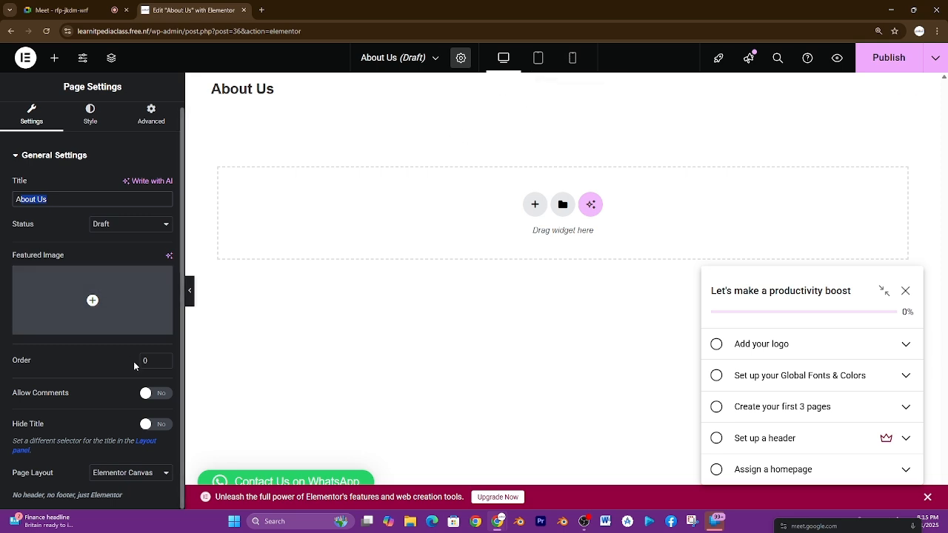
left_click(123, 472)
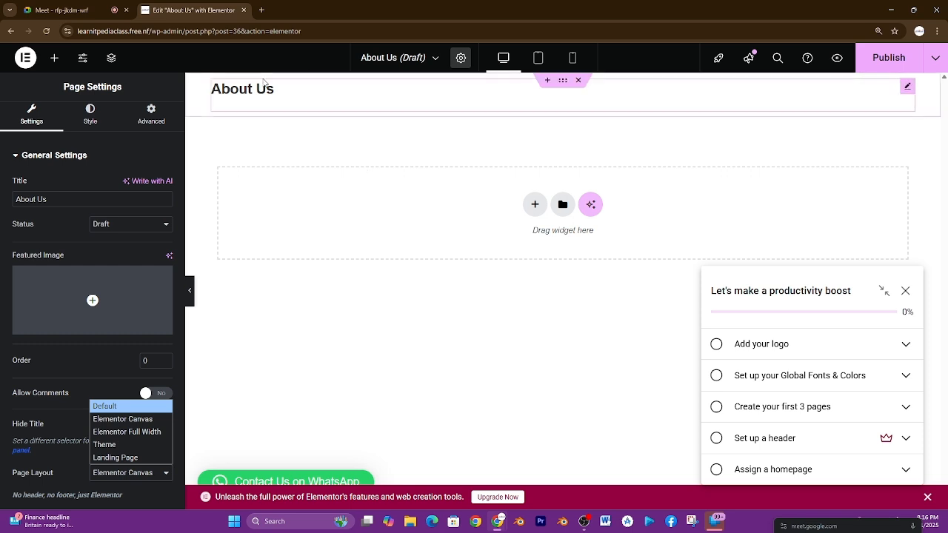
Step: Open miteraspot.com in a new browser tab, examine the home page from hero banner to product section, and return to the Elementor editor
left_click(262, 10)
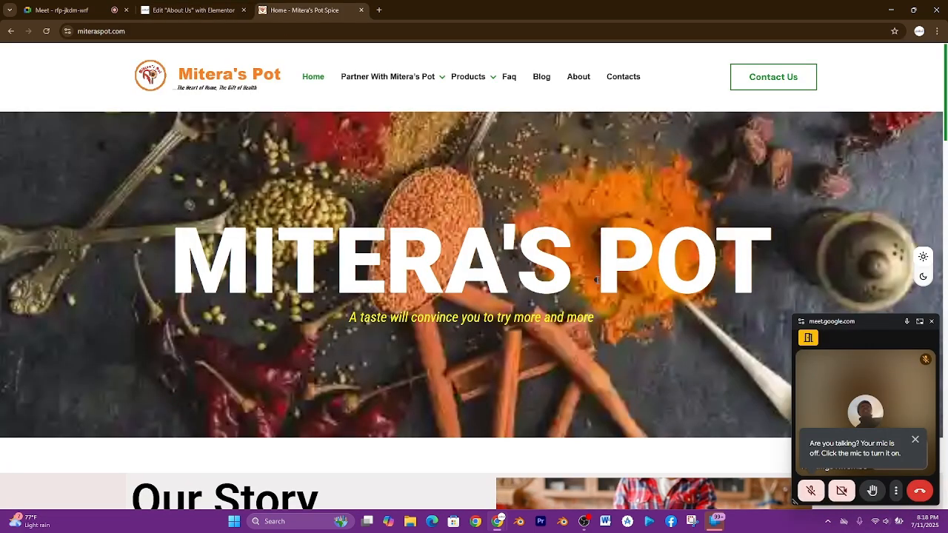
scroll(475, 359, "down", 10)
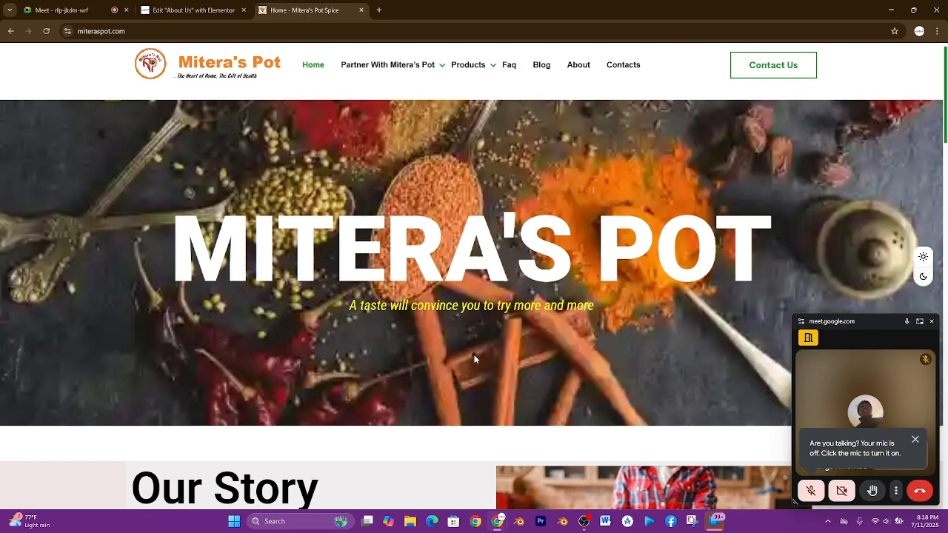
scroll(474, 355, "down", 8)
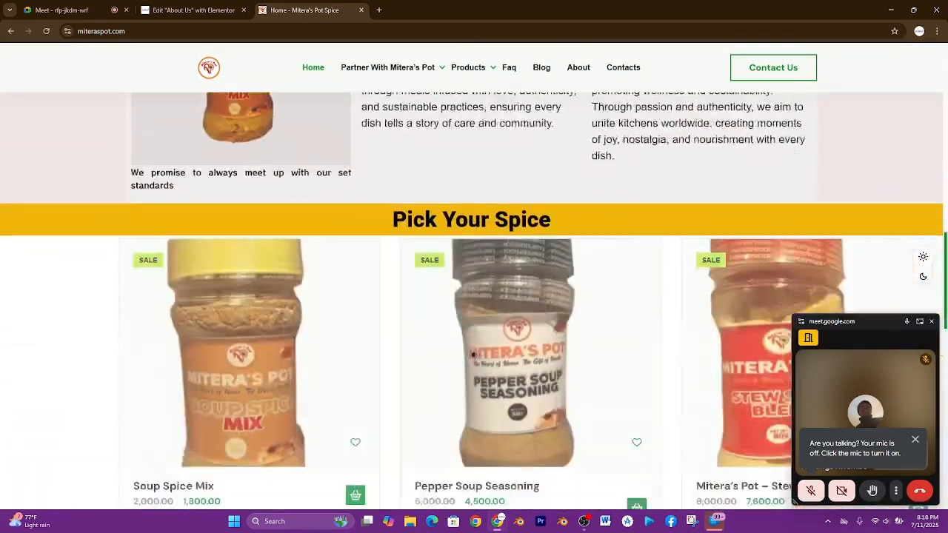
scroll(474, 355, "up", 3)
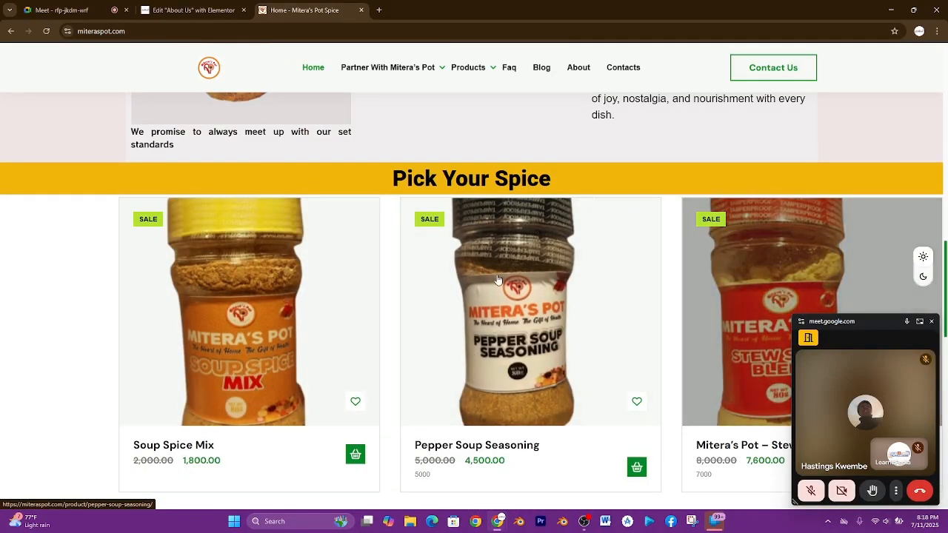
scroll(420, 258, "up", 8)
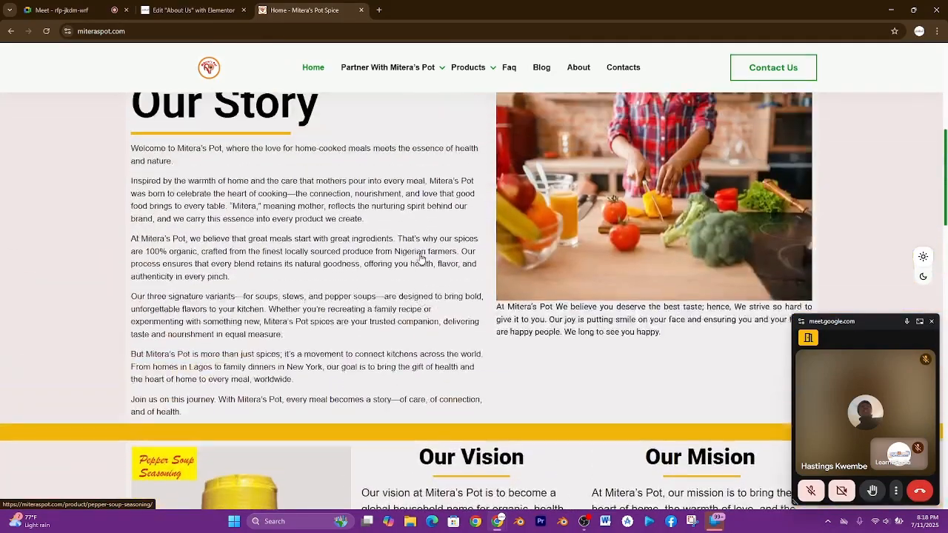
scroll(421, 259, "up", 4)
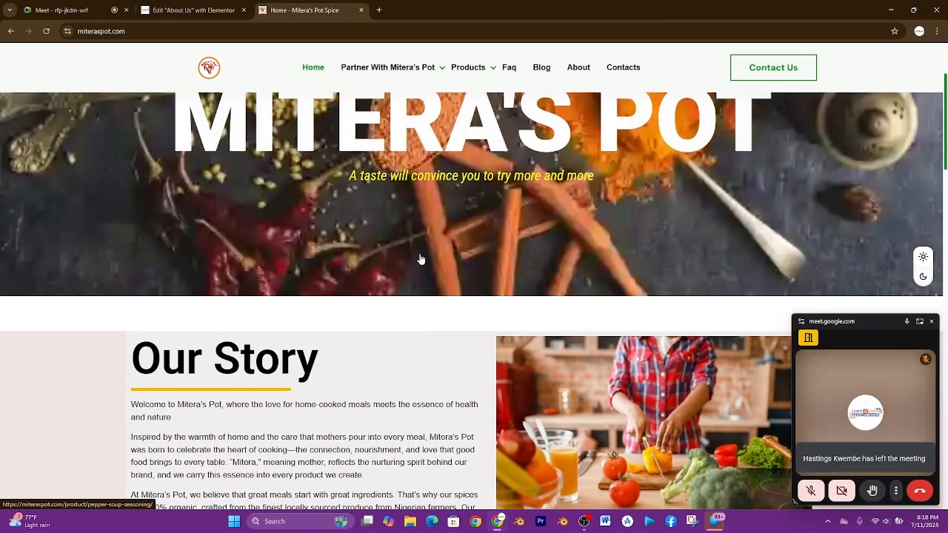
scroll(420, 256, "up", 1)
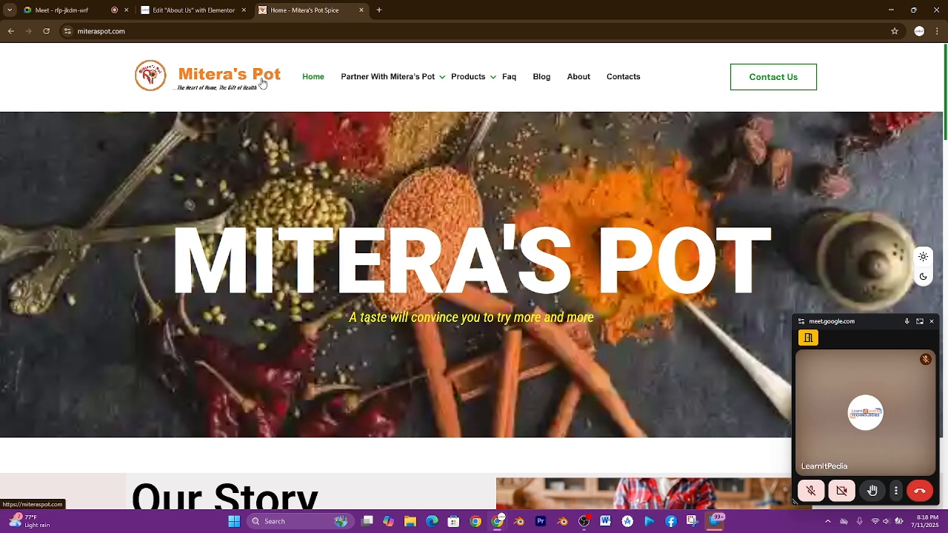
left_click(192, 4)
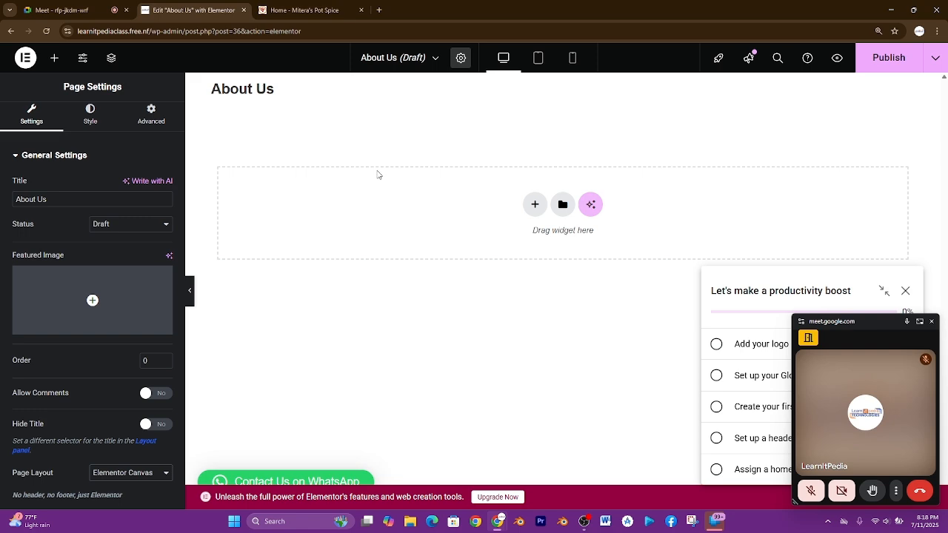
Step: Examine the Mitera's Pot home page from the hero banner through the Our Story and Our Vision sections, and return to the Elementor editor
left_click(311, 6)
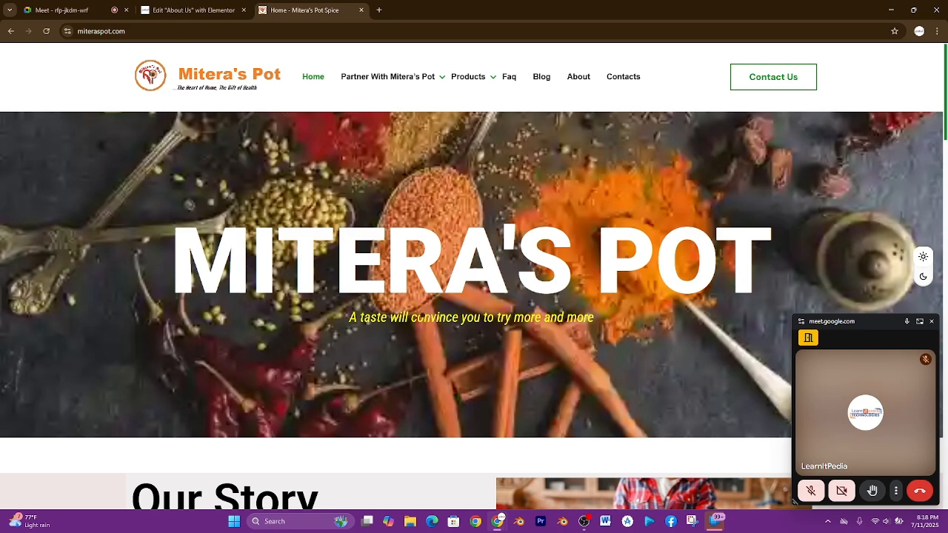
scroll(425, 313, "down", 4)
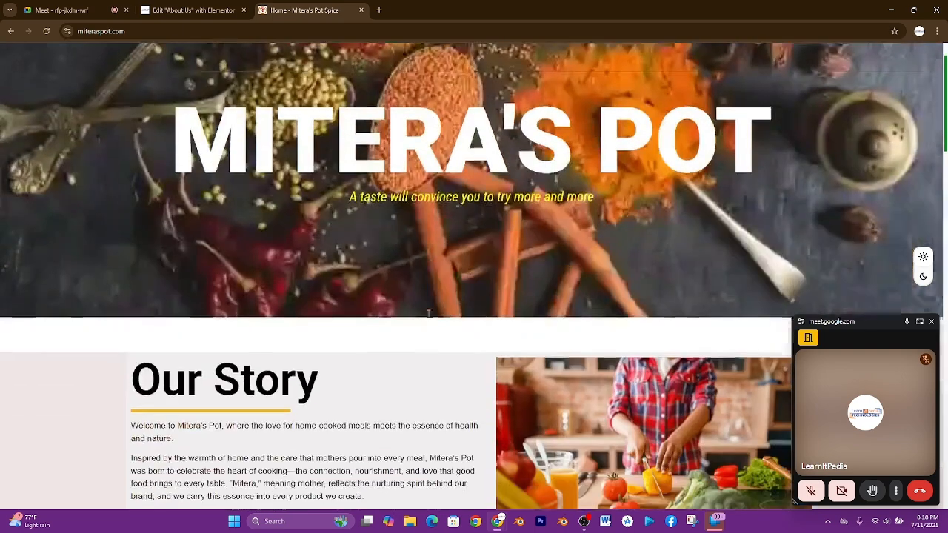
scroll(295, 256, "down", 1)
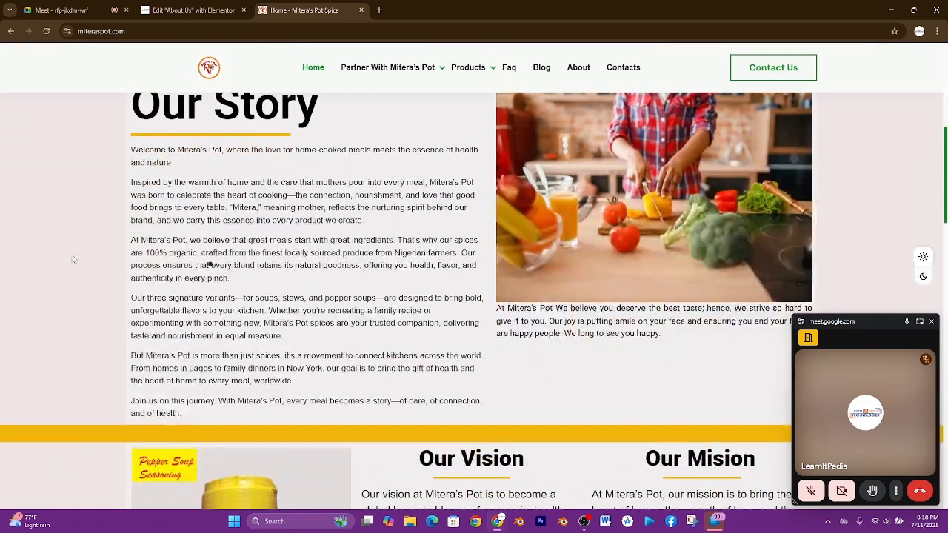
scroll(42, 222, "down", 1)
scroll(41, 223, "down", 3)
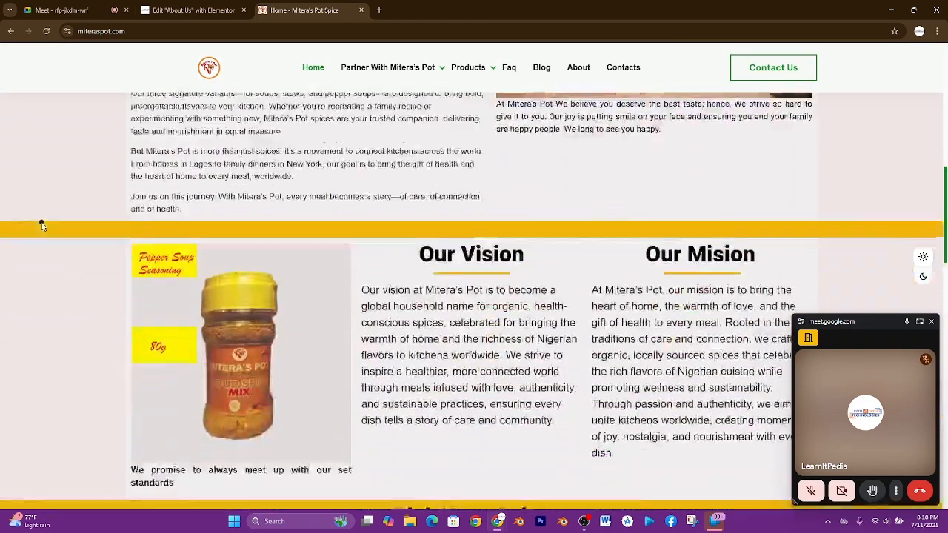
scroll(49, 353, "down", 2)
scroll(49, 338, "up", 10)
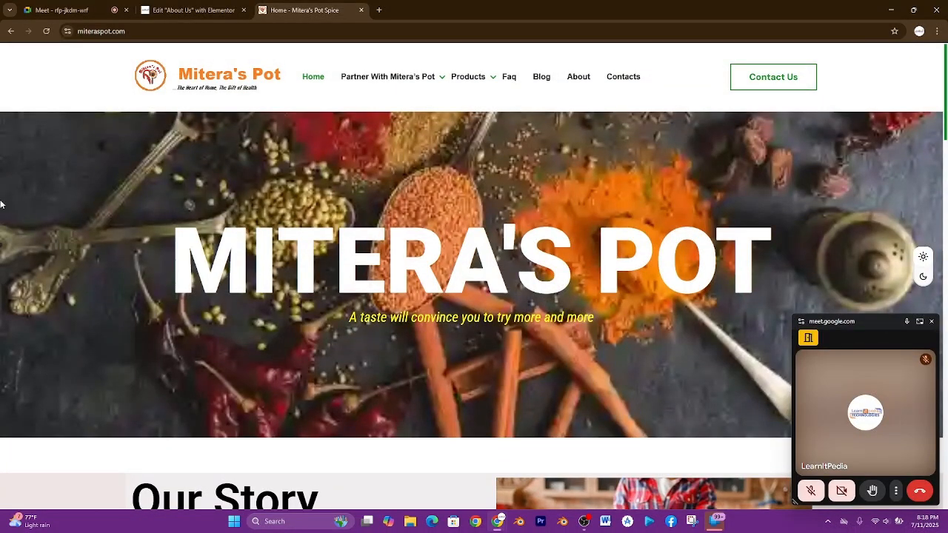
scroll(496, 274, "down", 5)
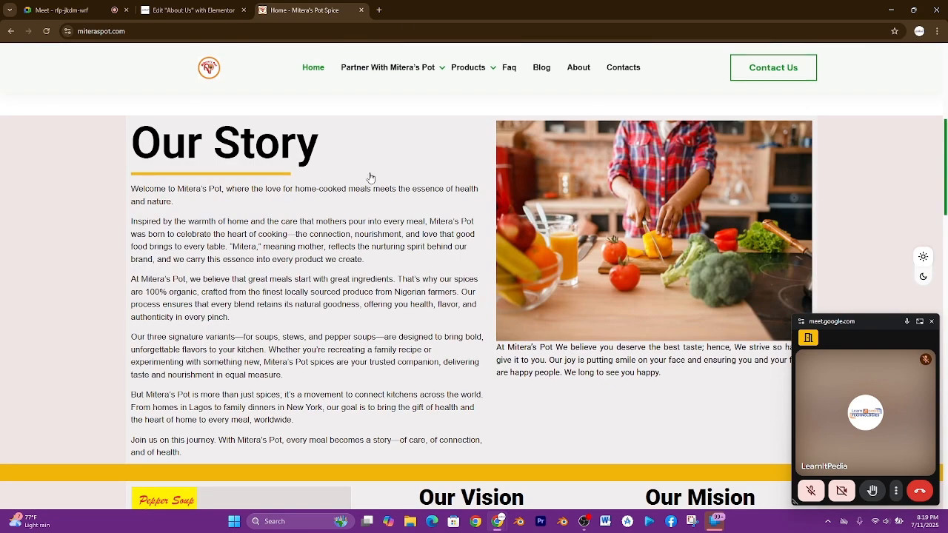
scroll(355, 237, "up", 5)
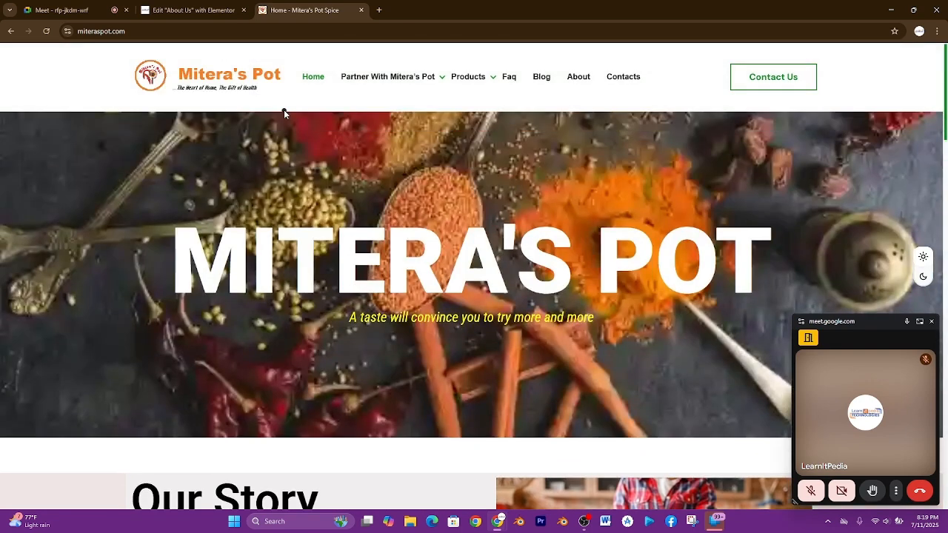
left_click(185, 8)
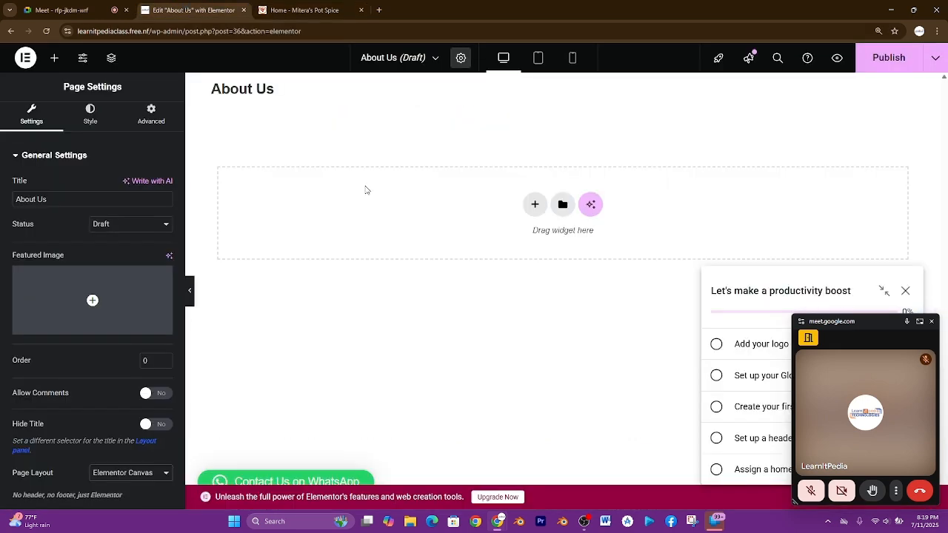
Step: Show the available widgets, and review the reference home page's section layout from the hero banner to Pick Your Spice
left_click(56, 59)
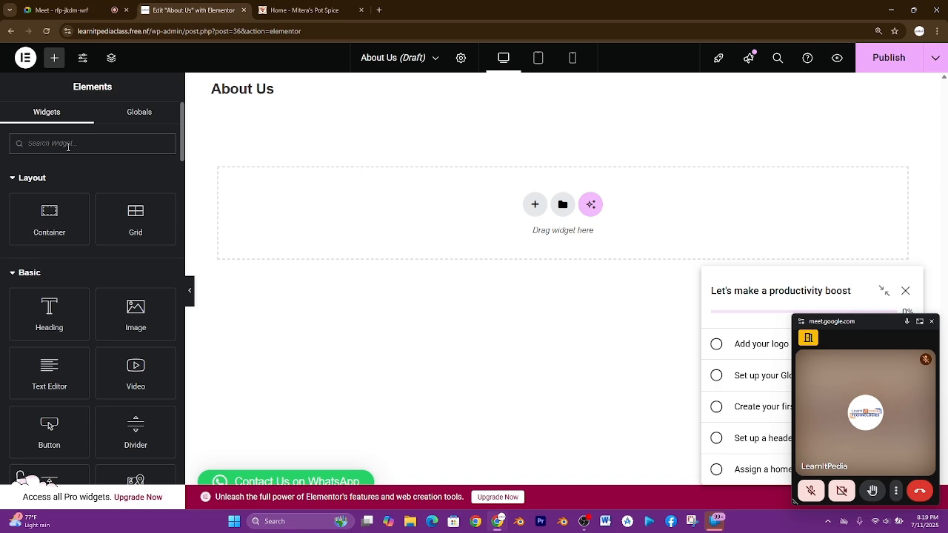
left_click(300, 10)
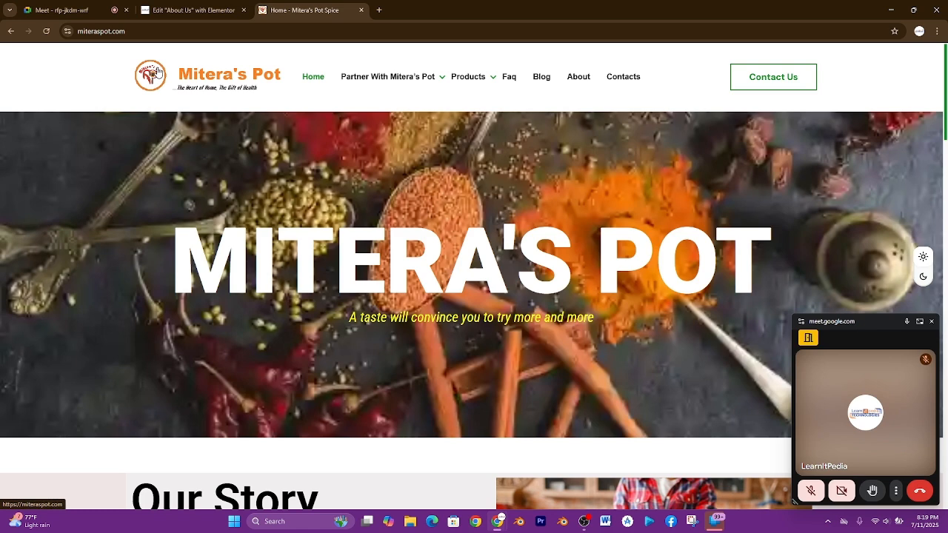
mouse_move(369, 104)
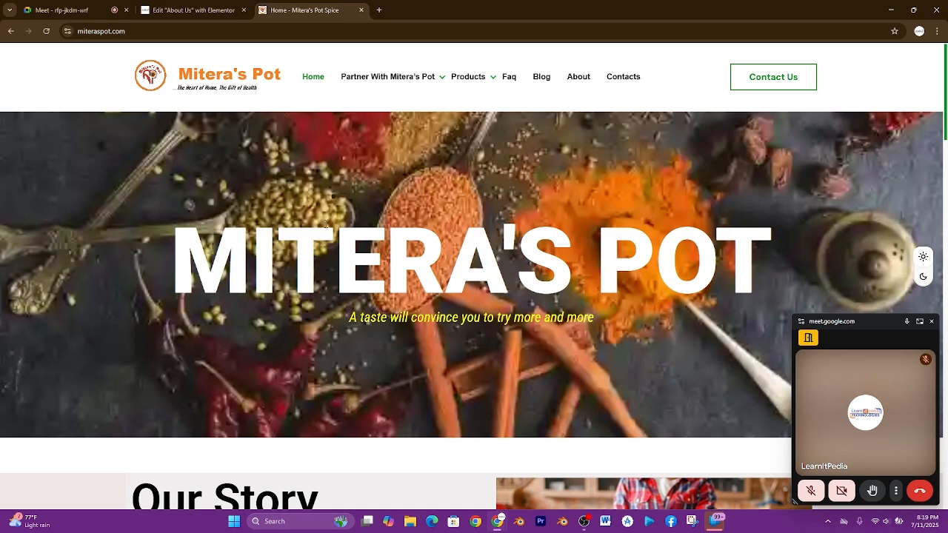
scroll(326, 222, "down", 5)
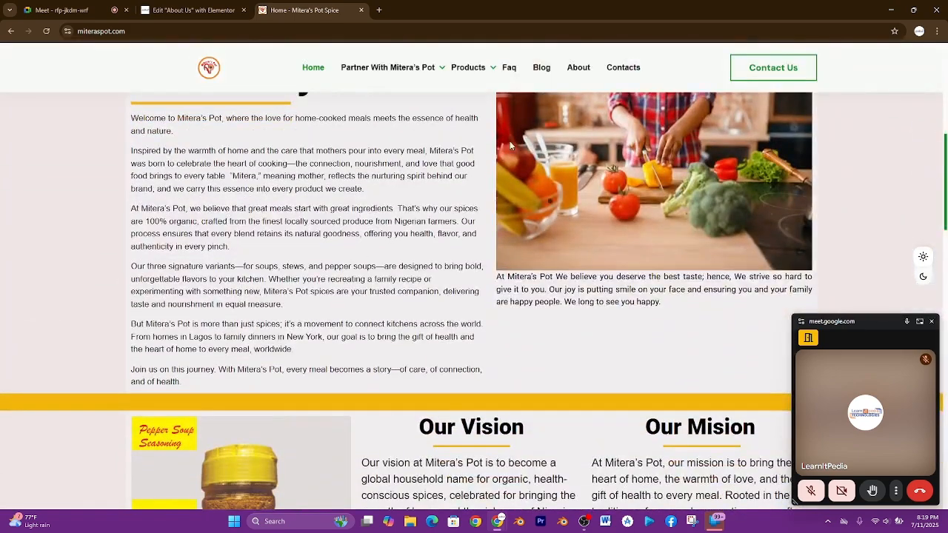
scroll(540, 168, "down", 5)
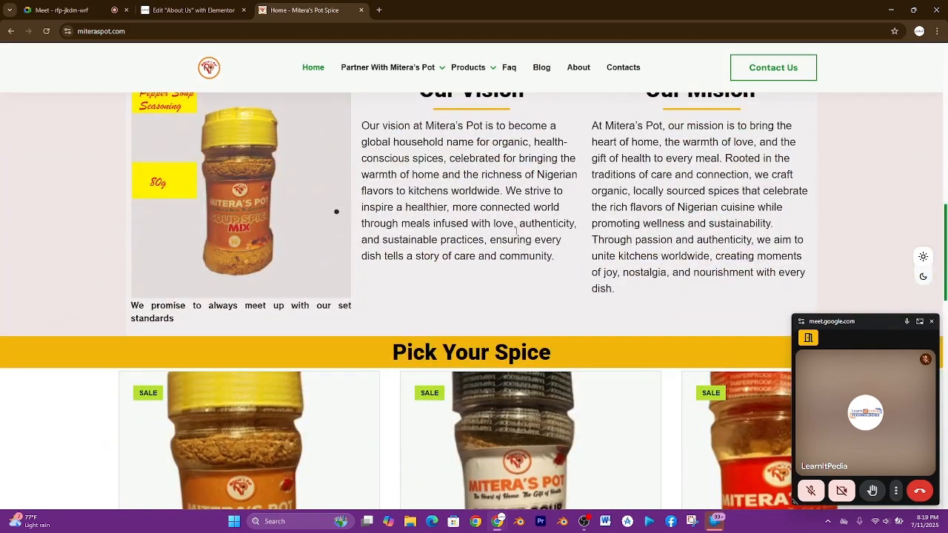
scroll(416, 268, "up", 10)
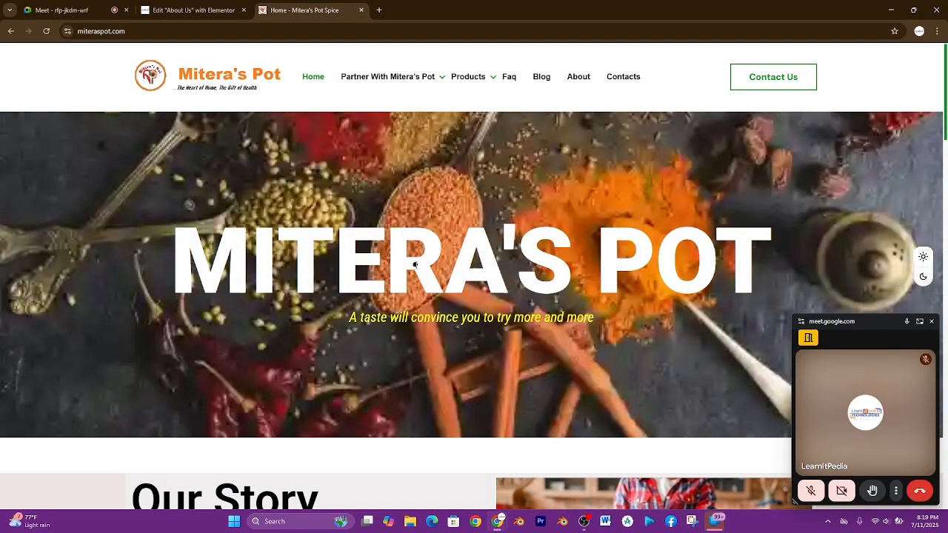
left_click(200, 9)
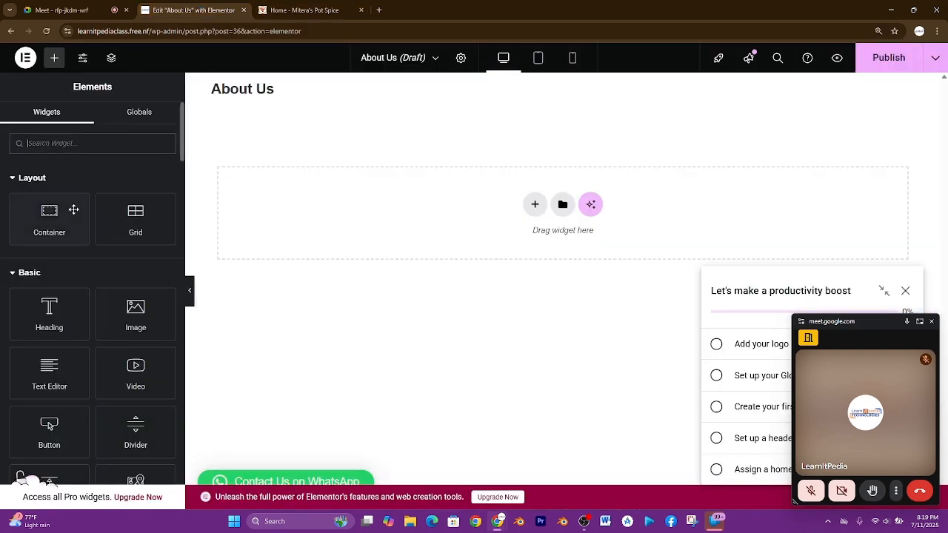
Step: Add a single-column, downward-direction Flexbox container below the About Us heading, checking the reference site's hero banner for layout
left_click_drag(37, 227, 544, 200)
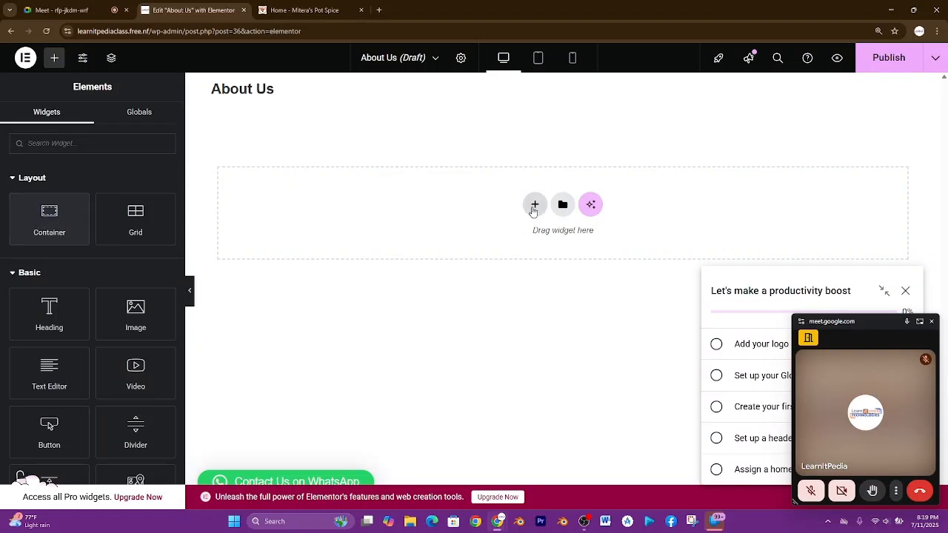
left_click(533, 205)
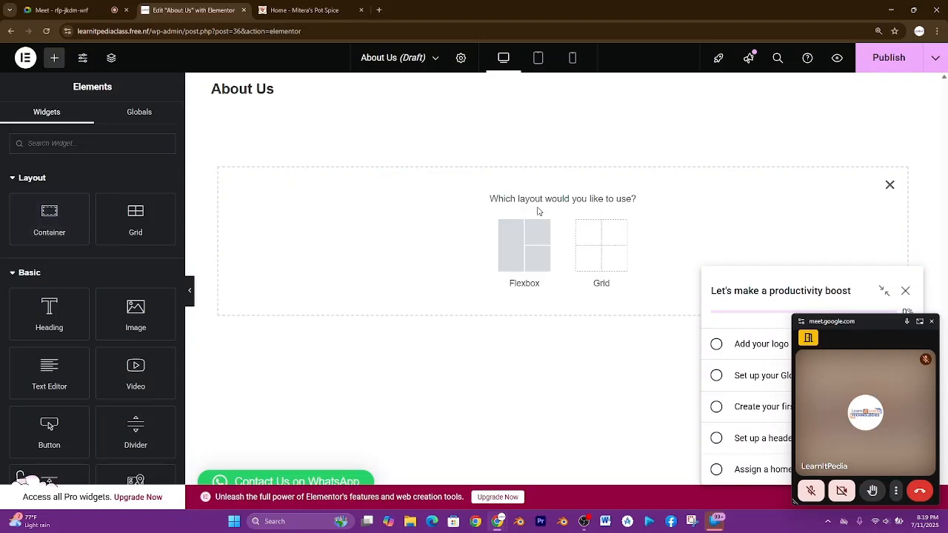
left_click(524, 257)
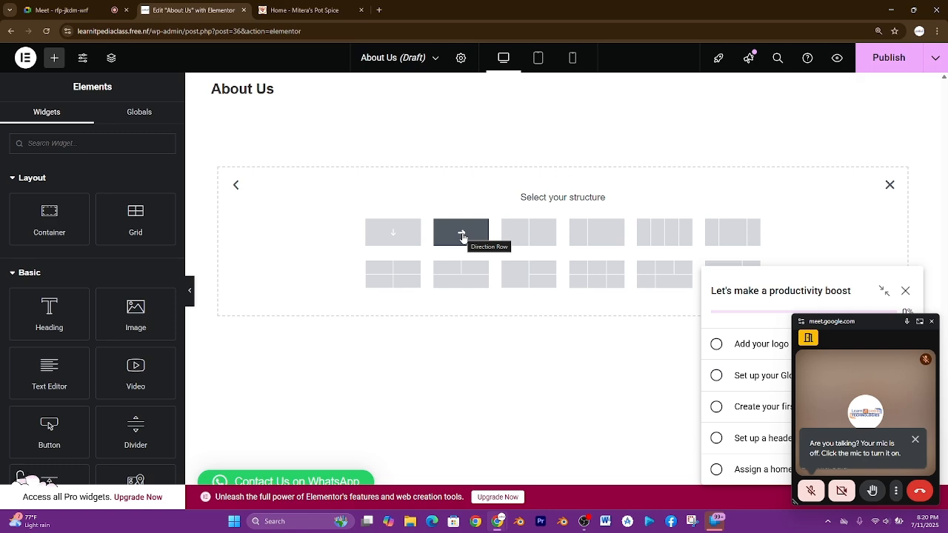
left_click(305, 9)
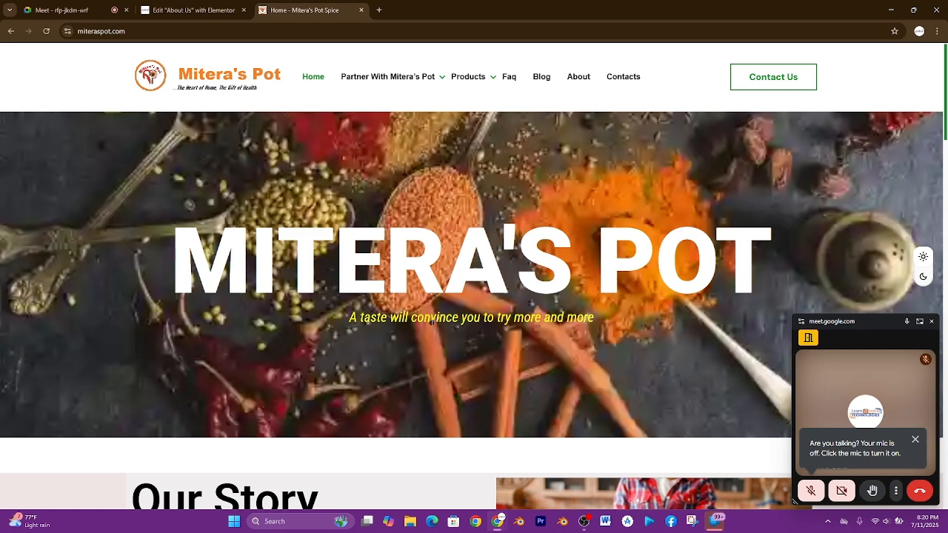
left_click(184, 7)
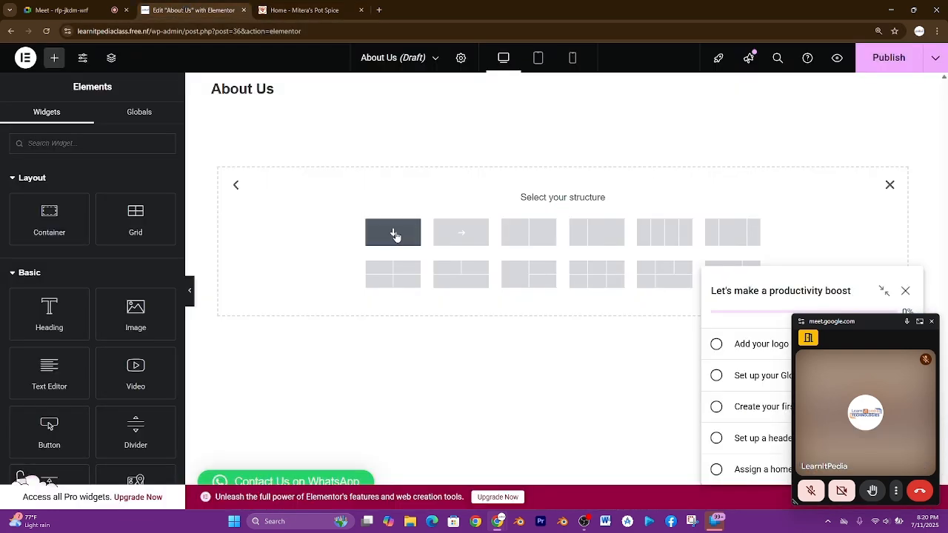
left_click(395, 236)
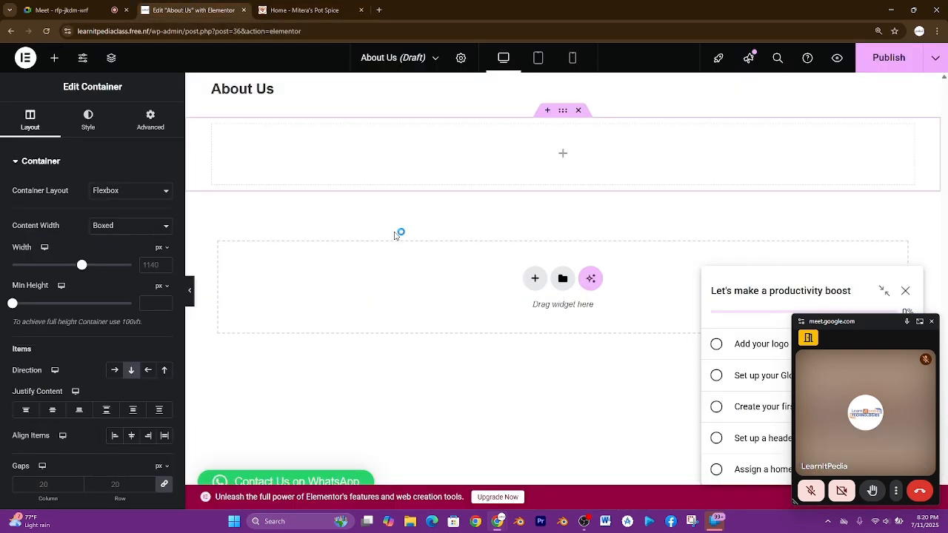
left_click(317, 9)
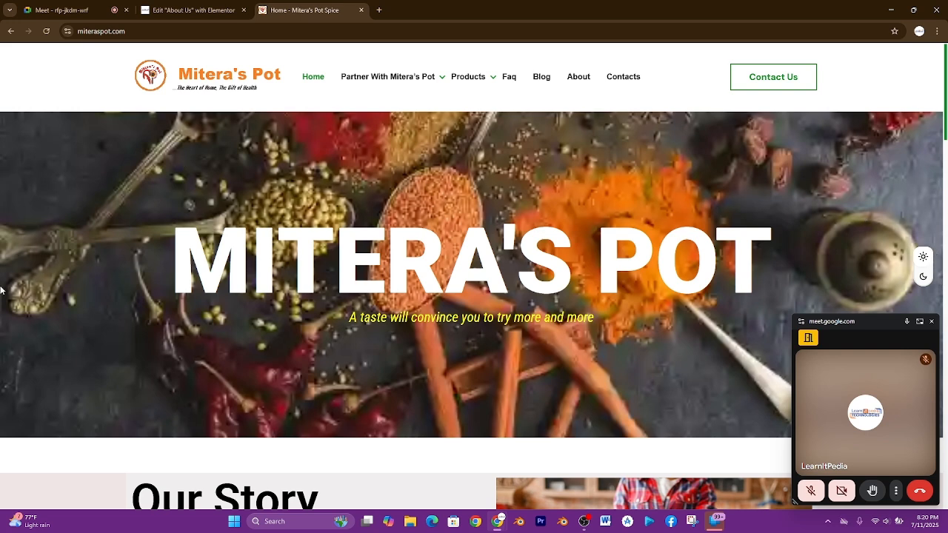
left_click(189, 9)
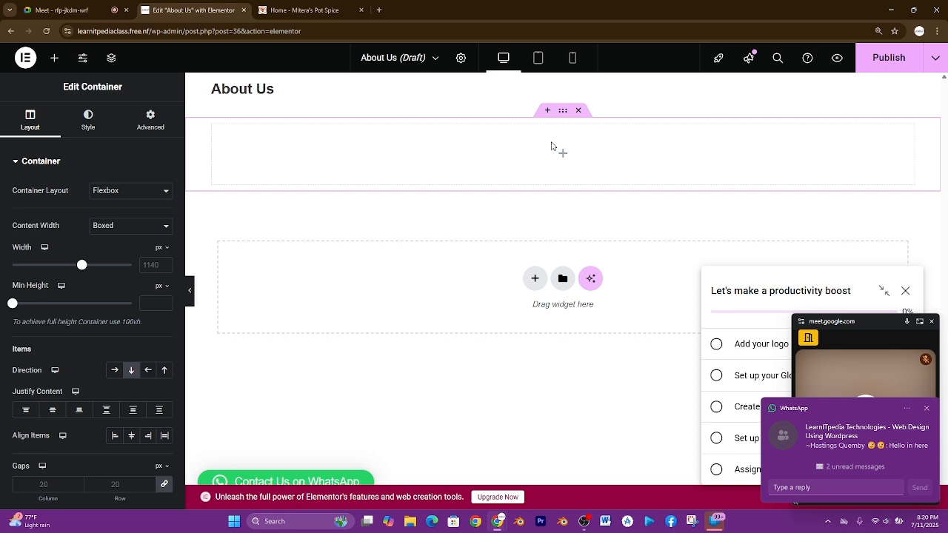
Step: Show the page structure and delete the About Us heading text together with its container
left_click(111, 65)
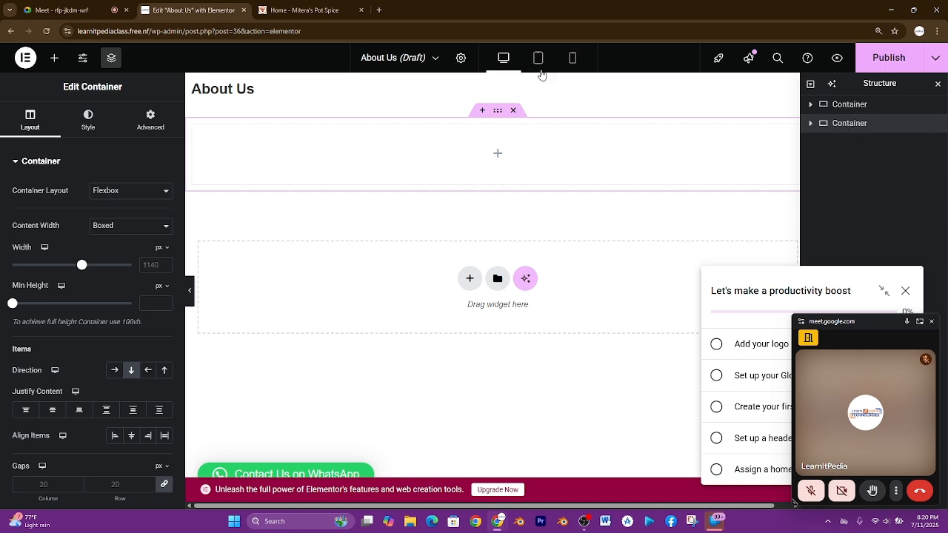
left_click(828, 110)
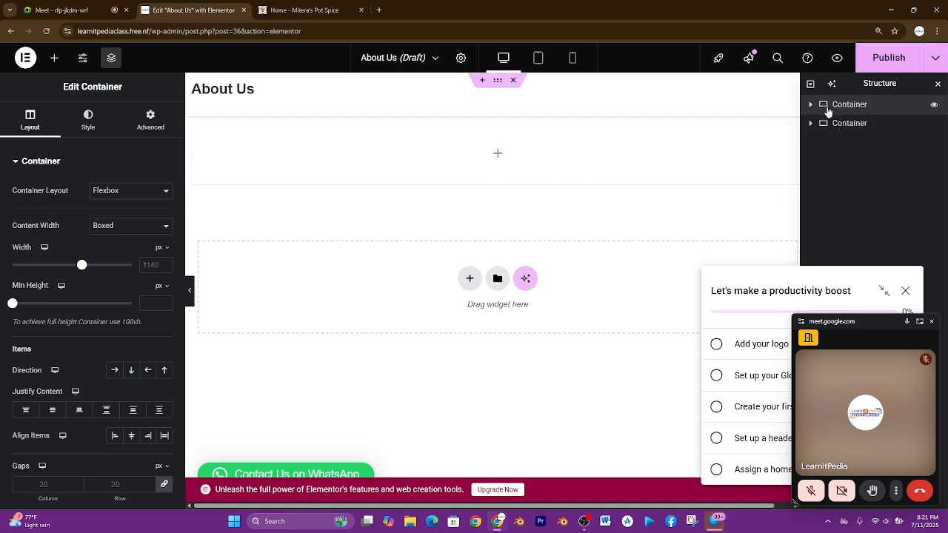
right_click(828, 110)
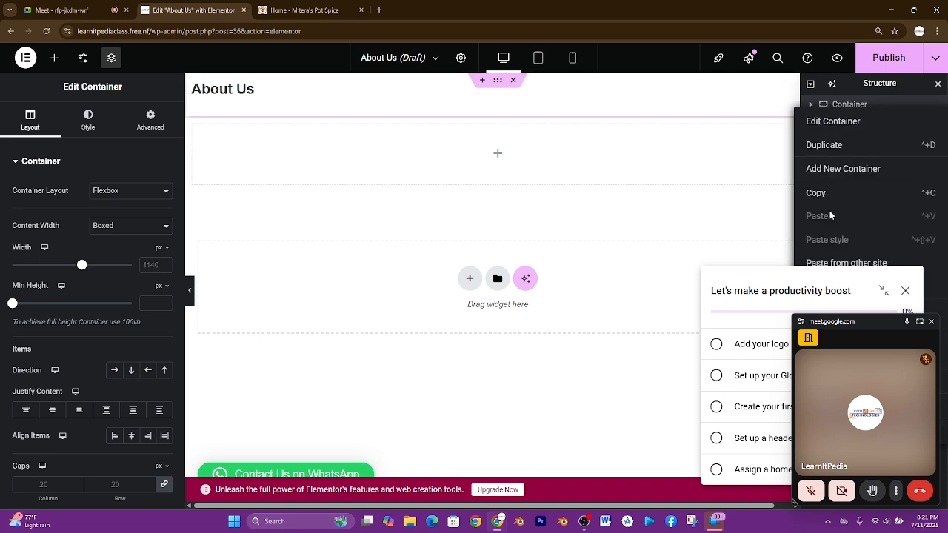
left_click(519, 96)
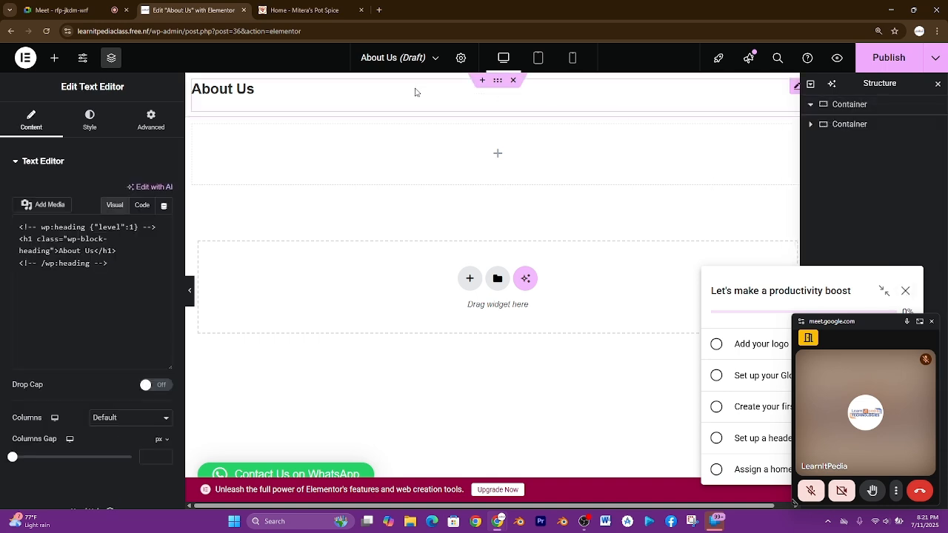
right_click(498, 87)
left_click(520, 410)
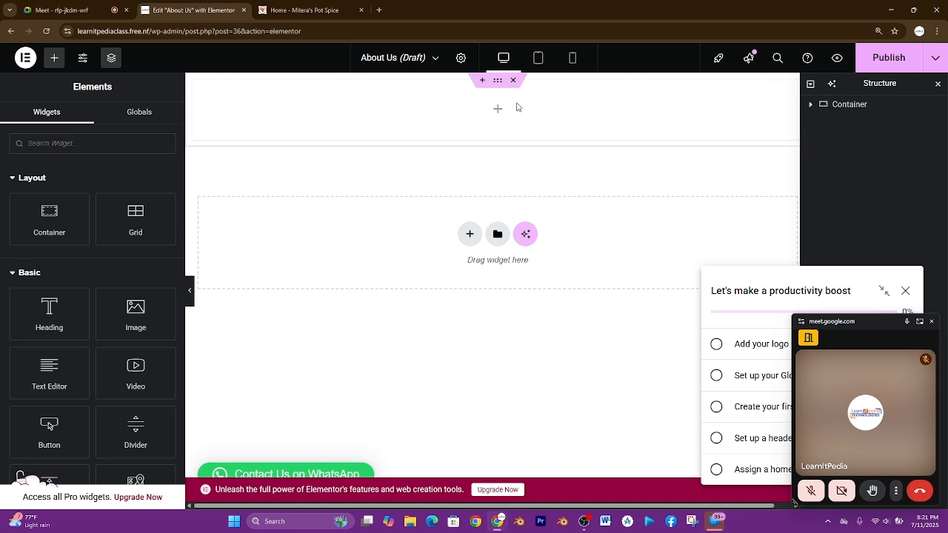
Step: Check the reference hero banner, and give the empty container a Classic background in black (#000000)
left_click(345, 6)
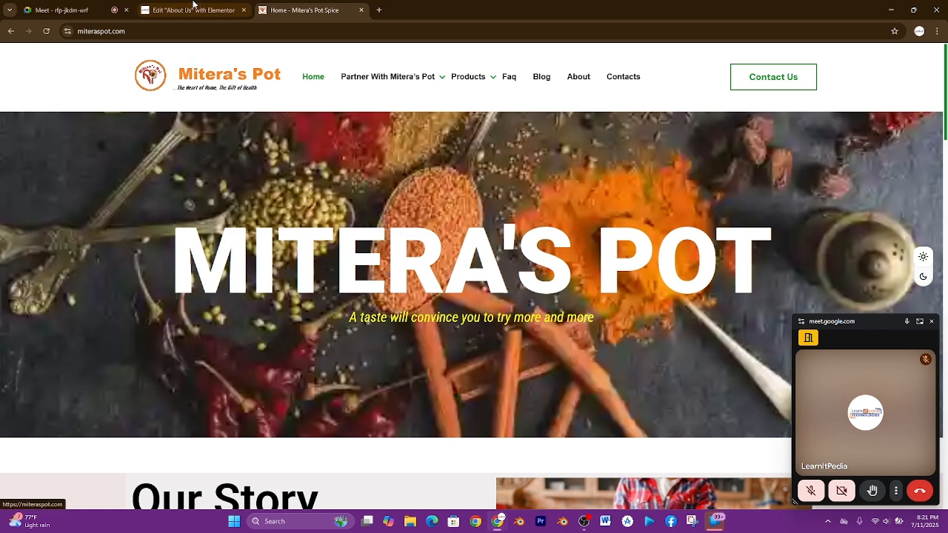
left_click(193, 8)
mouse_move(570, 102)
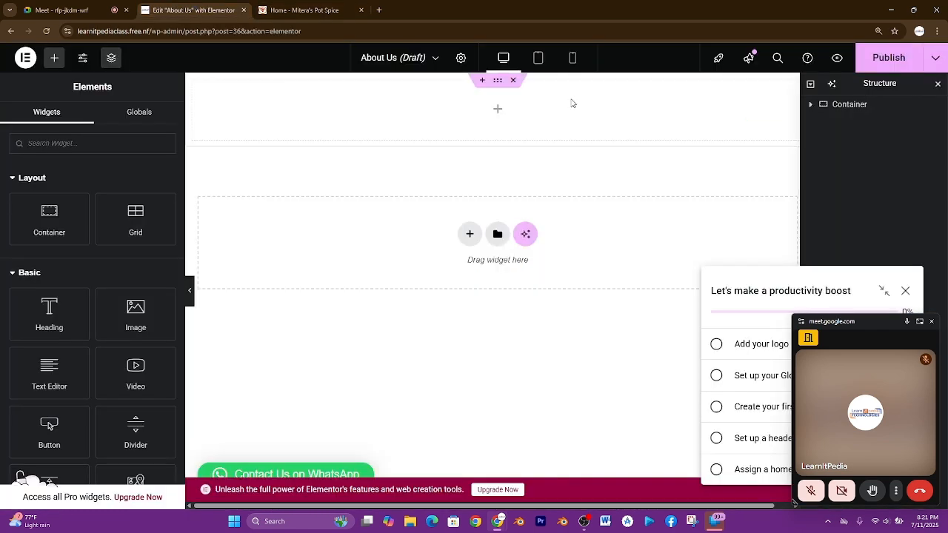
left_click(498, 82)
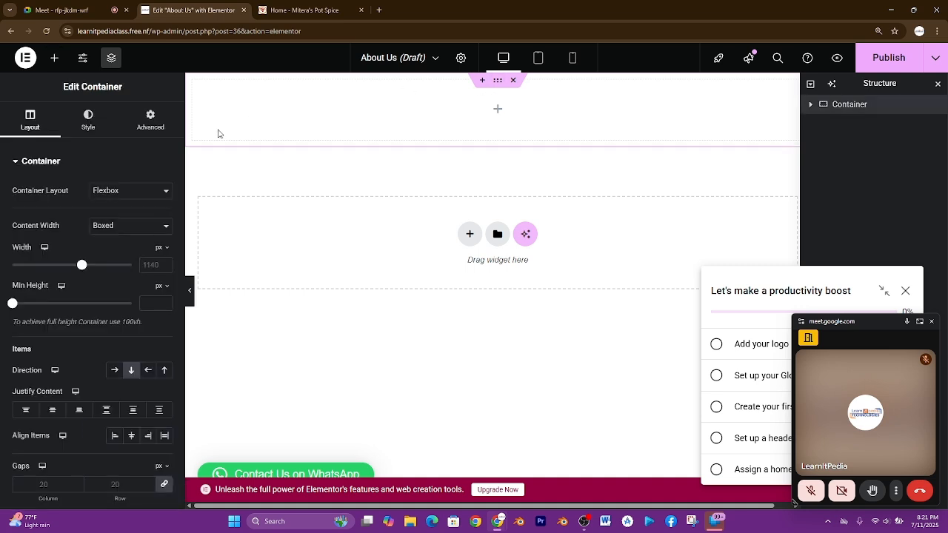
left_click(88, 122)
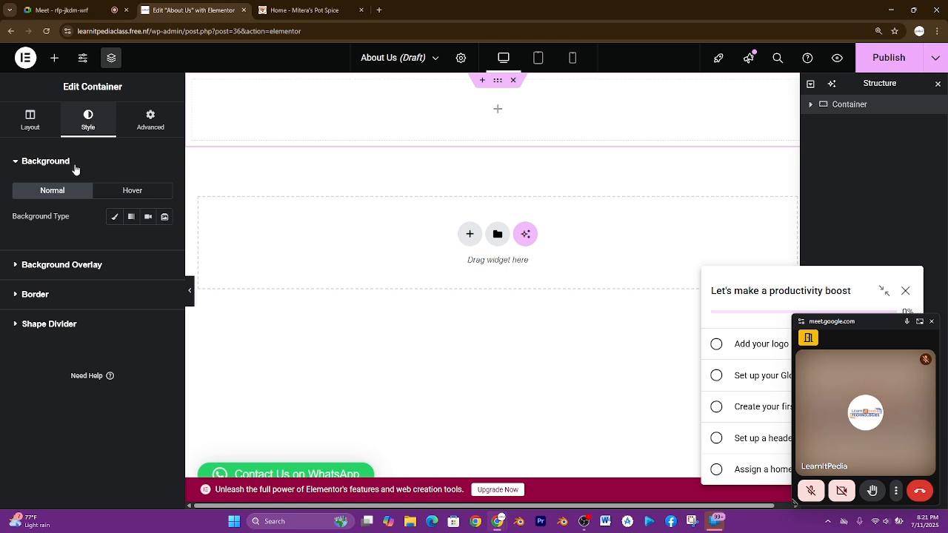
left_click(114, 217)
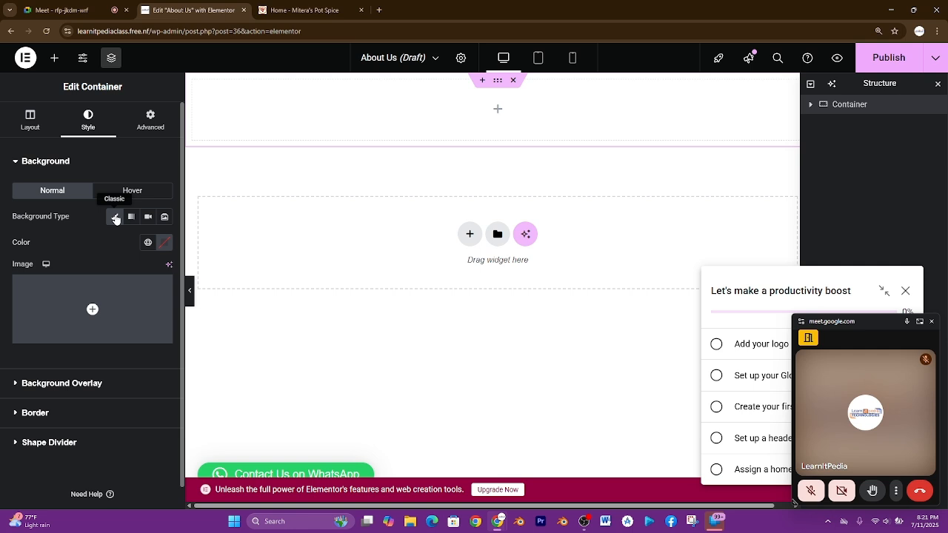
left_click(164, 245)
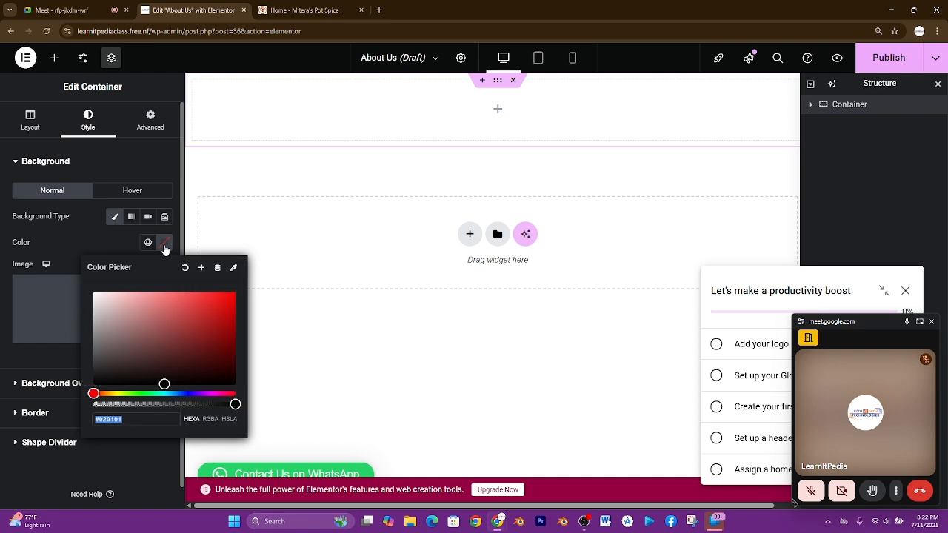
left_click_drag(180, 312, 244, 399)
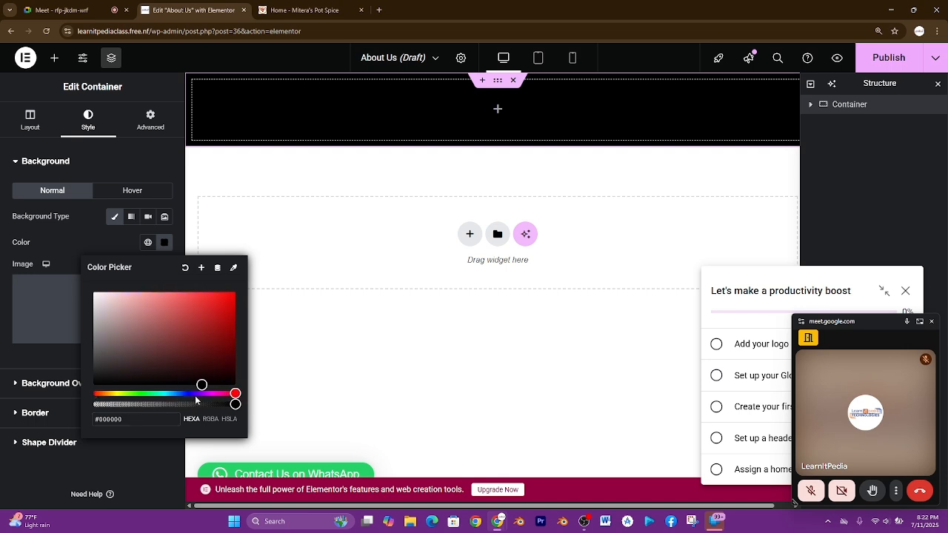
Step: Try red, blue and yellow background colors for the container, and settle on a light blue
left_click_drag(203, 383, 226, 324)
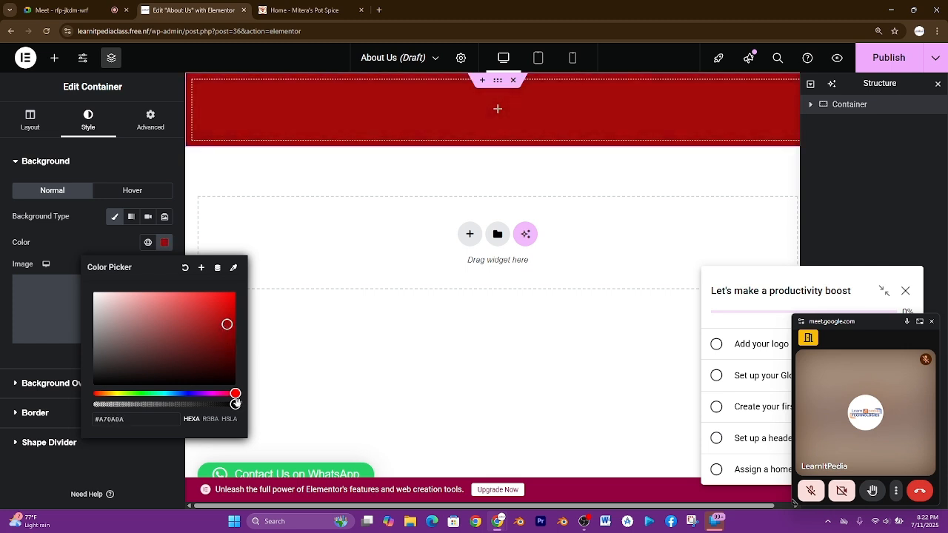
mouse_move(234, 404)
left_mouse_down()
mouse_move(136, 404)
mouse_move(199, 419)
mouse_move(236, 403)
left_mouse_up()
left_click_drag(233, 394, 188, 393)
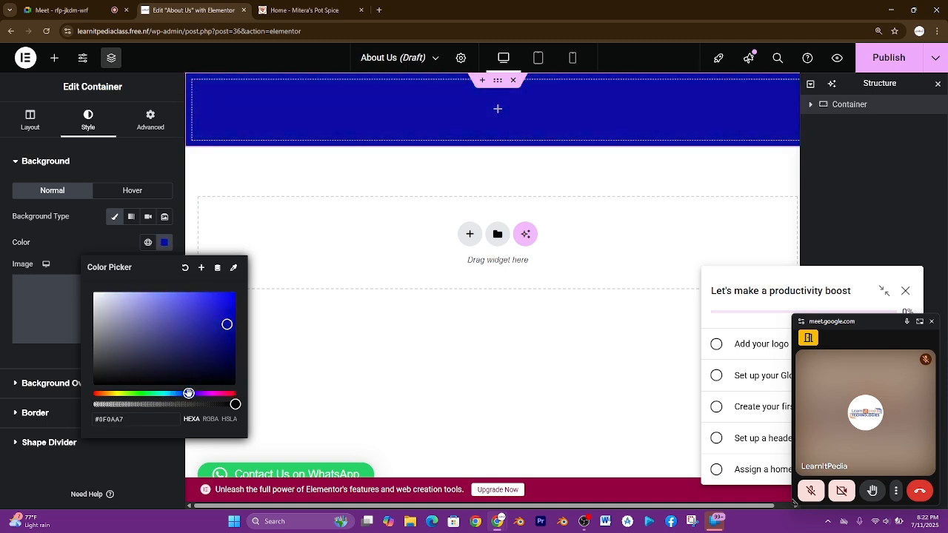
left_click(229, 322)
left_click_drag(229, 322, 232, 292)
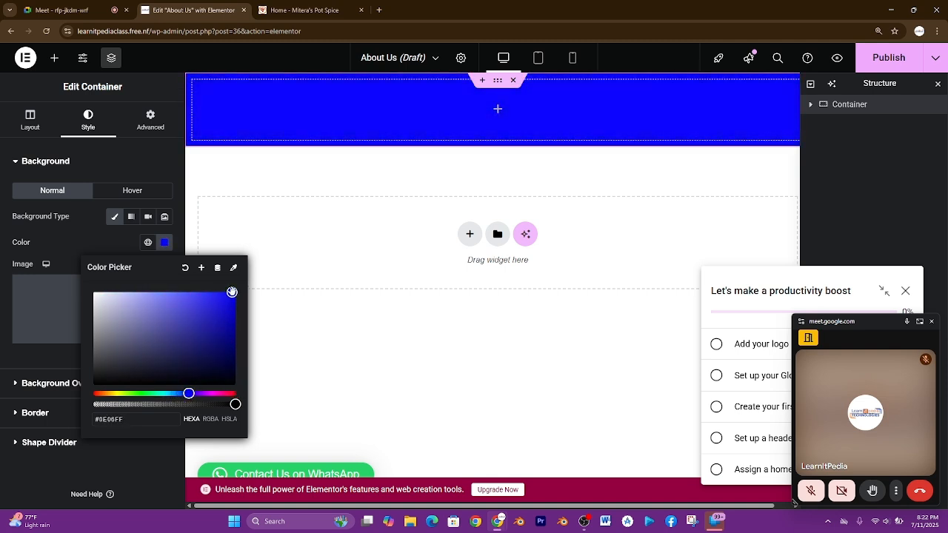
left_click_drag(188, 393, 115, 393)
left_click_drag(230, 293, 207, 297)
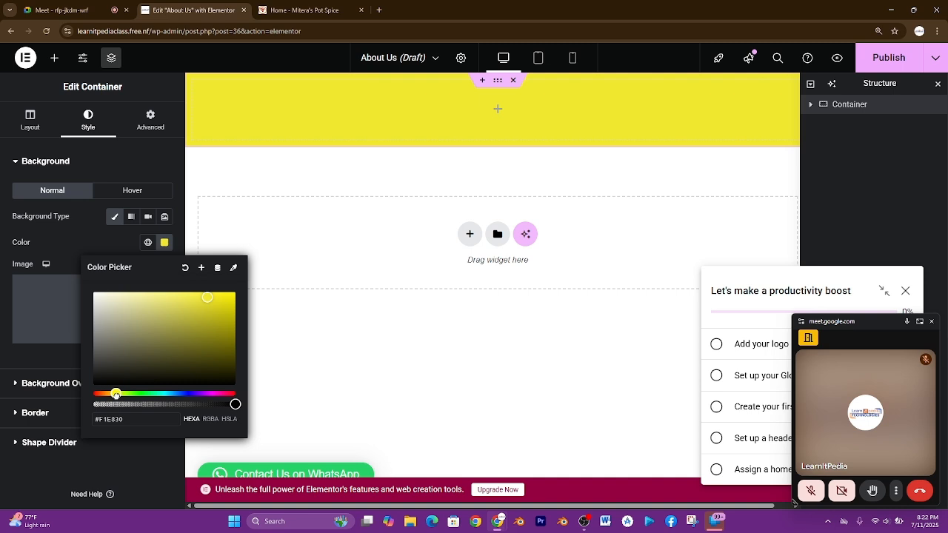
left_click_drag(115, 394, 175, 245)
left_click(175, 244)
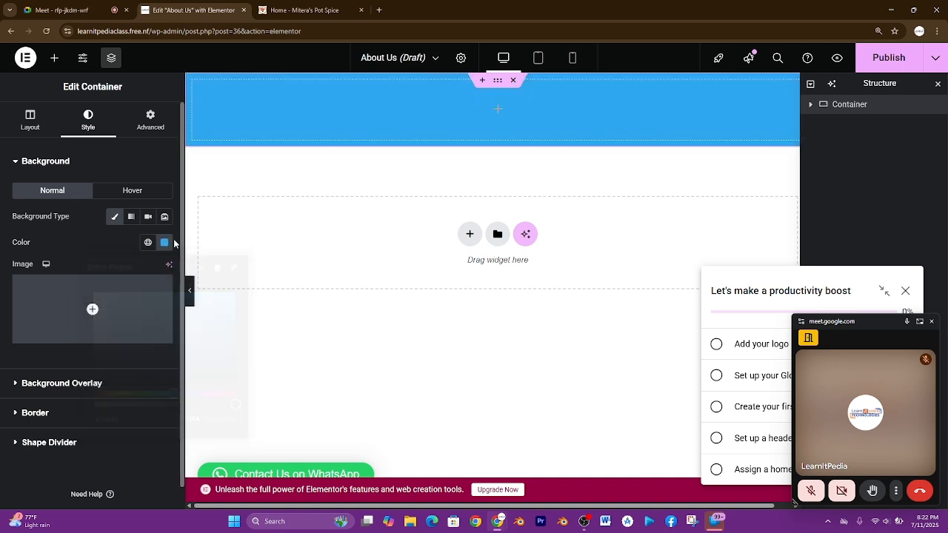
Step: Set header-for-course-platform.webp from the media library as the container's background image
left_click(91, 304)
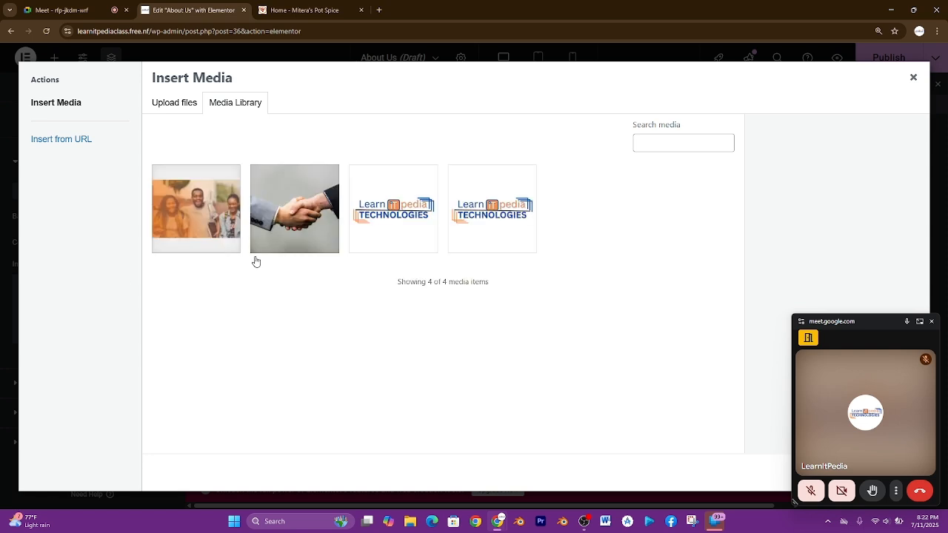
left_click(195, 215)
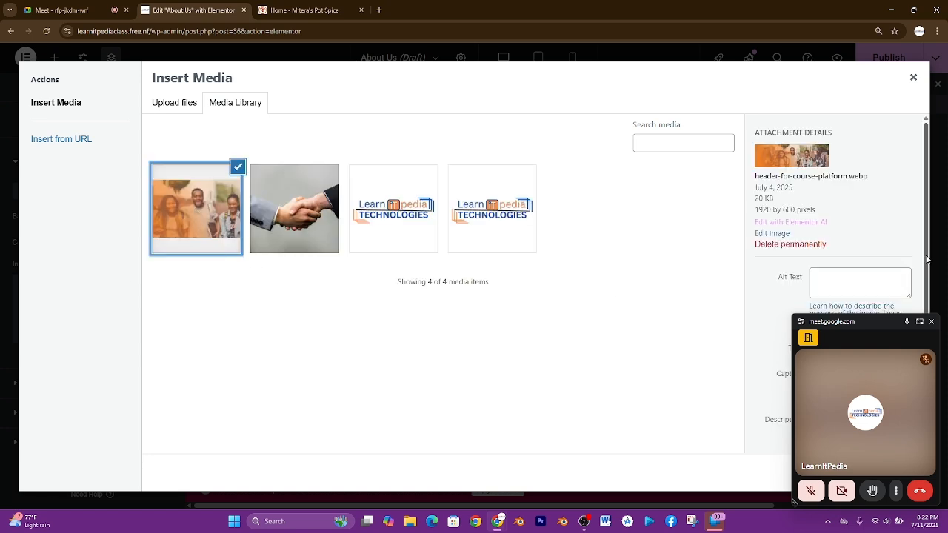
left_click_drag(830, 326, 848, 305)
left_click(900, 473)
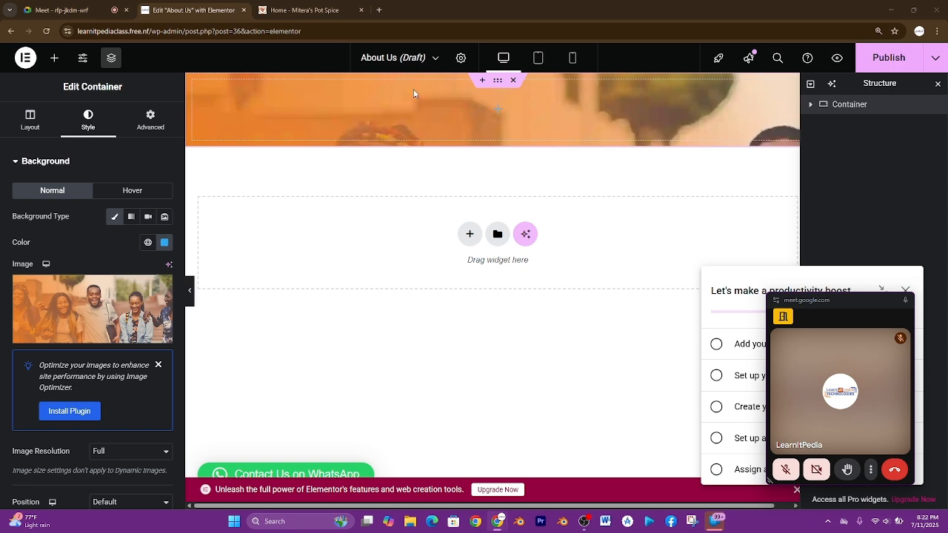
Step: Compare the container with the reference site's hero banner, and set its content width to Full Width
left_click(321, 6)
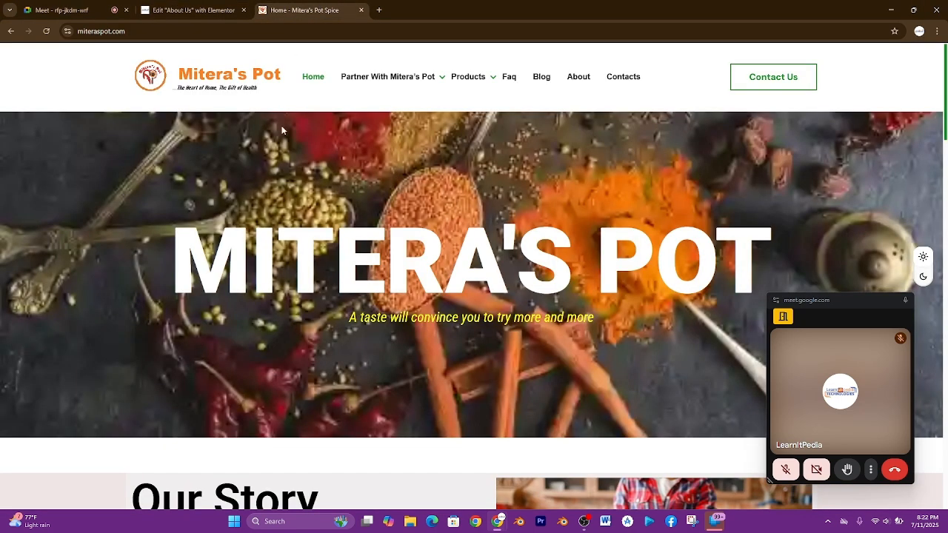
left_click(192, 7)
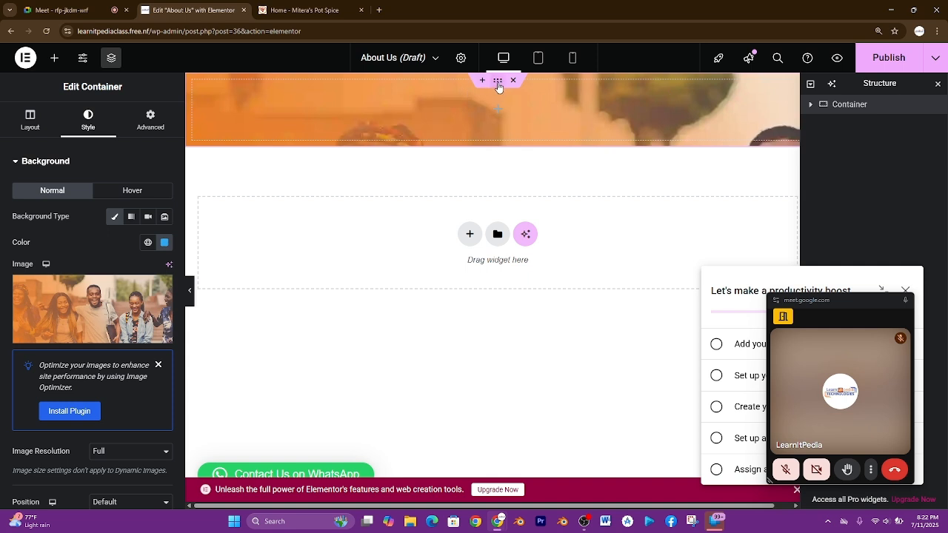
left_click(33, 124)
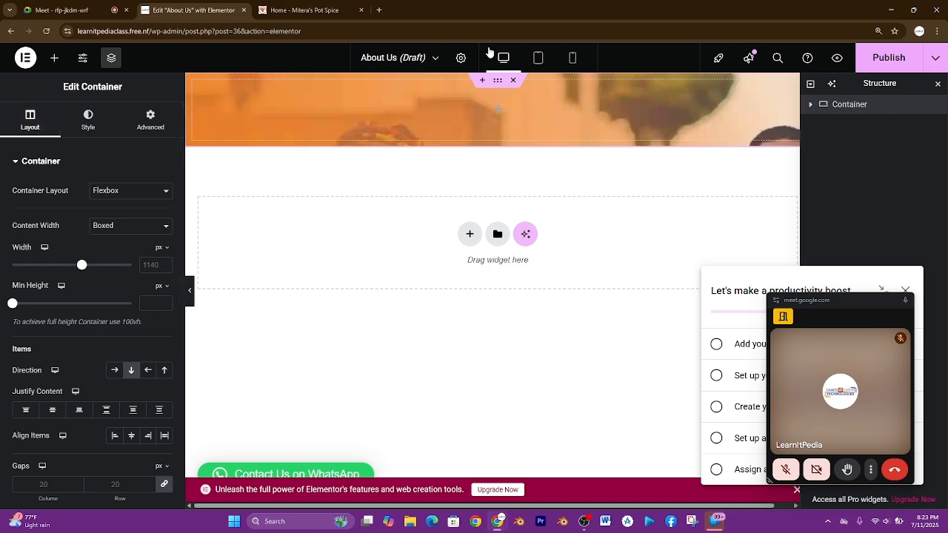
left_click(304, 10)
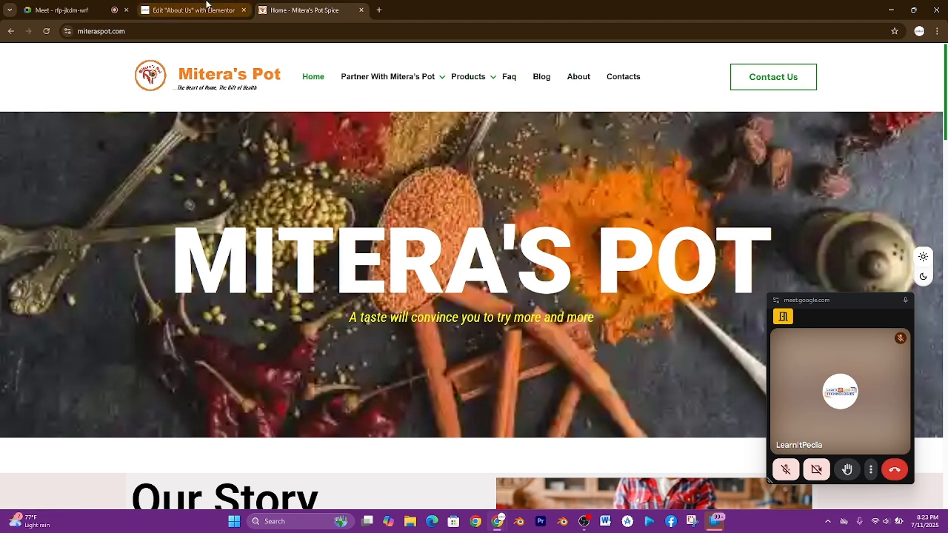
left_click(193, 9)
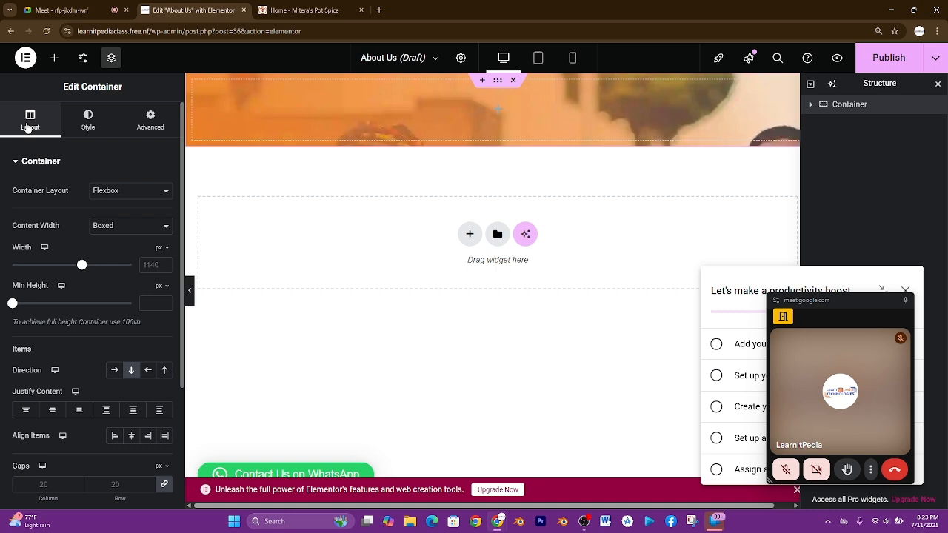
left_click(151, 228)
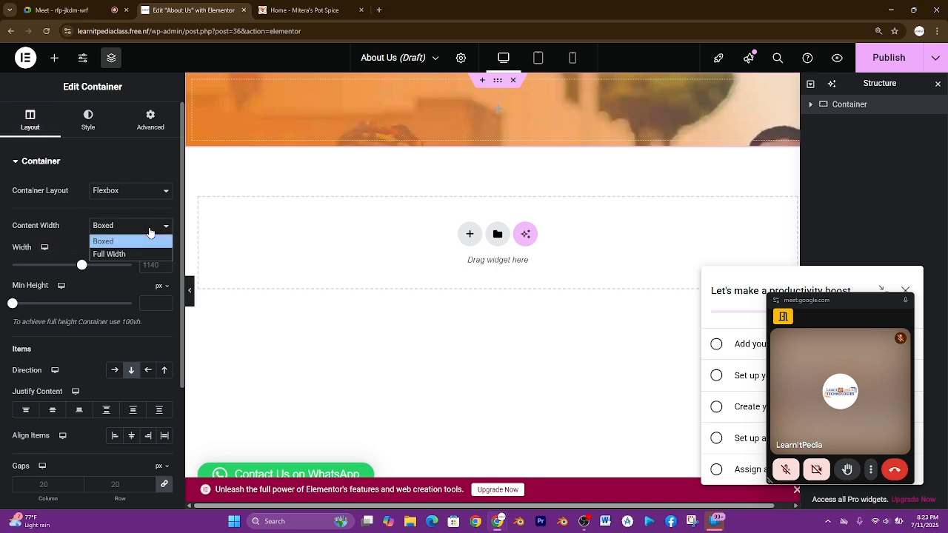
left_click(119, 254)
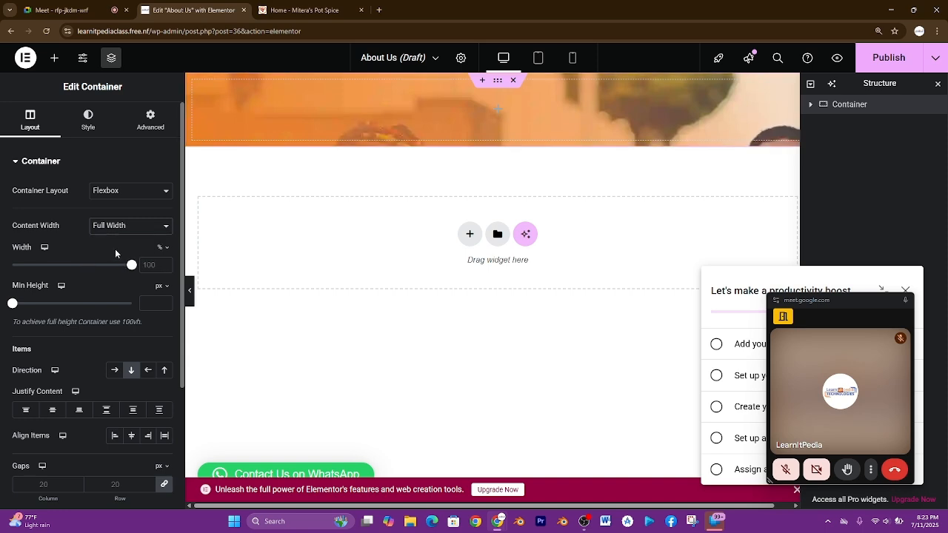
Step: Review the reference site's hero and Our Story sections, and set the container's minimum height to 536 px
left_click(304, 10)
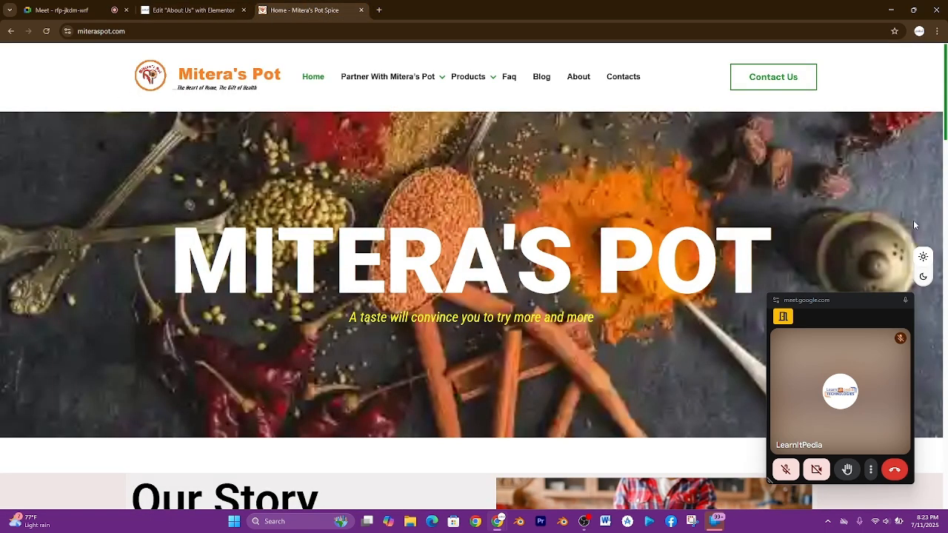
scroll(601, 314, "down", 5)
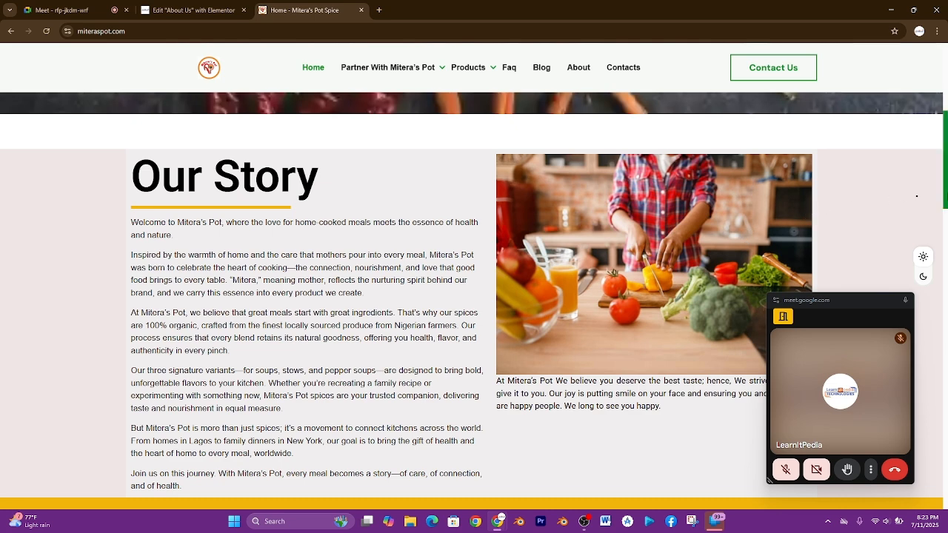
left_click(189, 10)
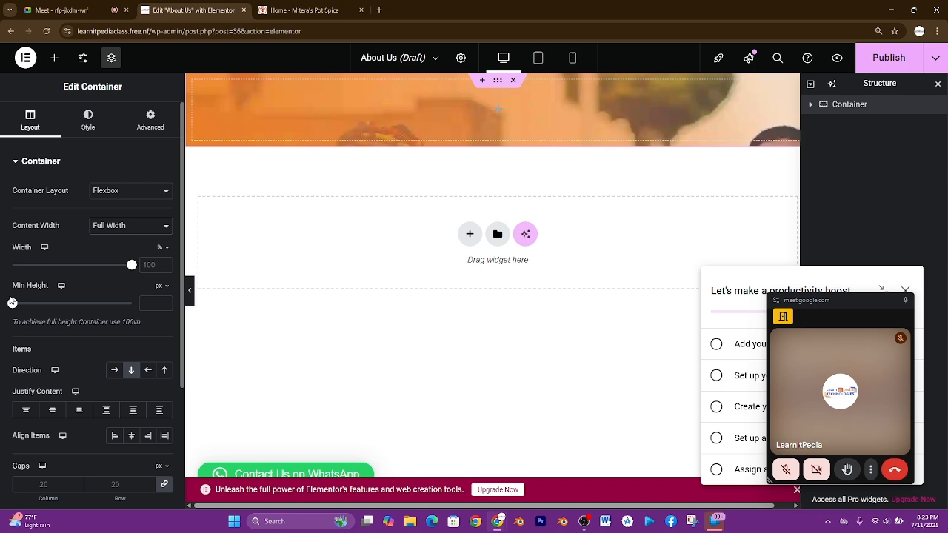
left_click_drag(12, 304, 57, 316)
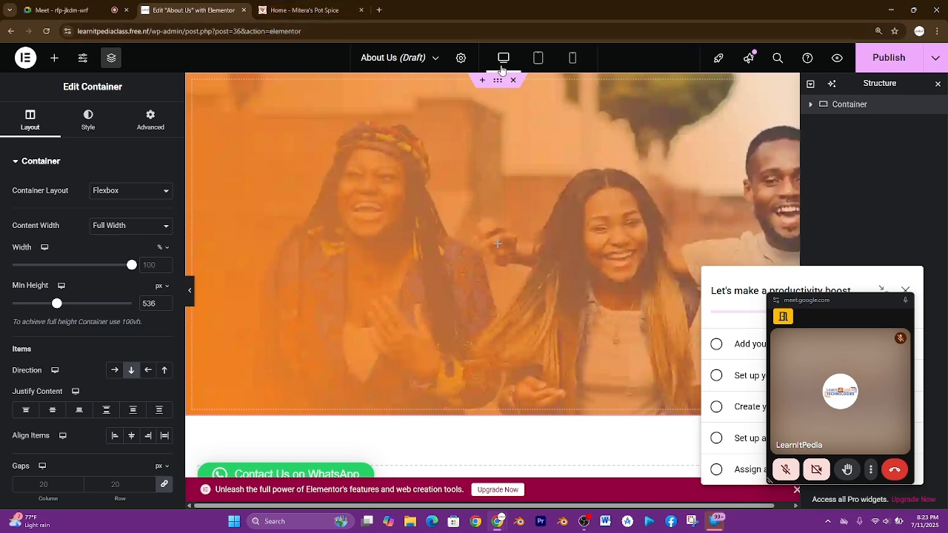
Step: Preview the tablet layout, and set the container's minimum height to 491 px for mobile and 543 px for desktop
left_click(539, 60)
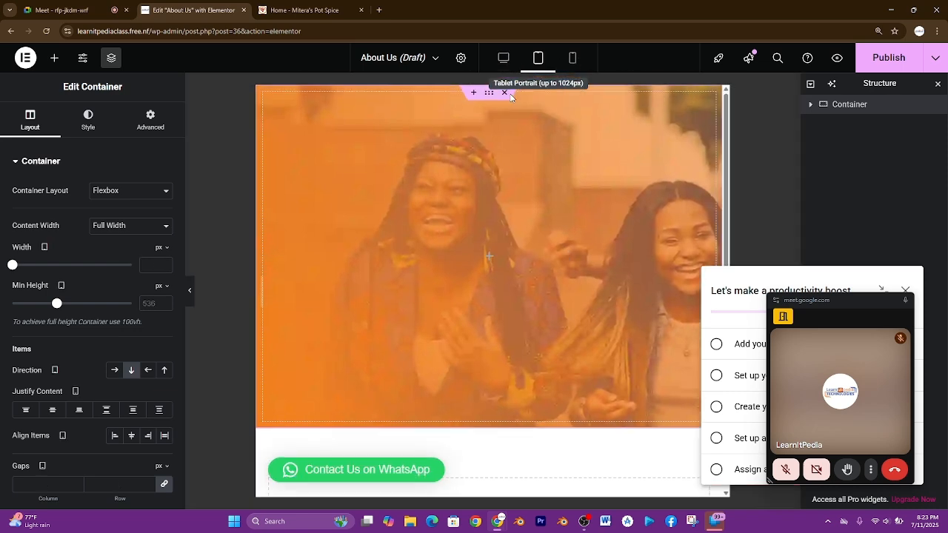
left_click(573, 59)
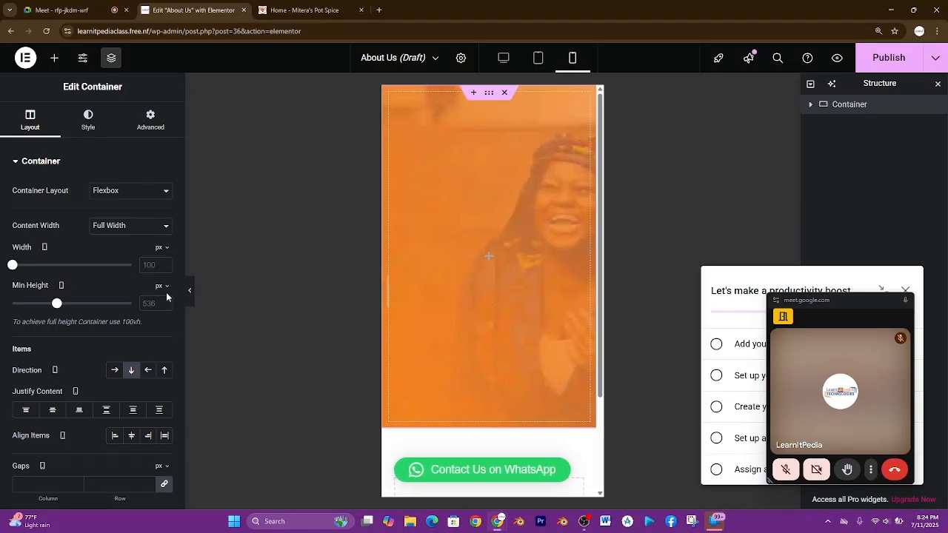
mouse_move(58, 310)
left_mouse_down()
mouse_move(40, 311)
mouse_move(53, 310)
left_mouse_up()
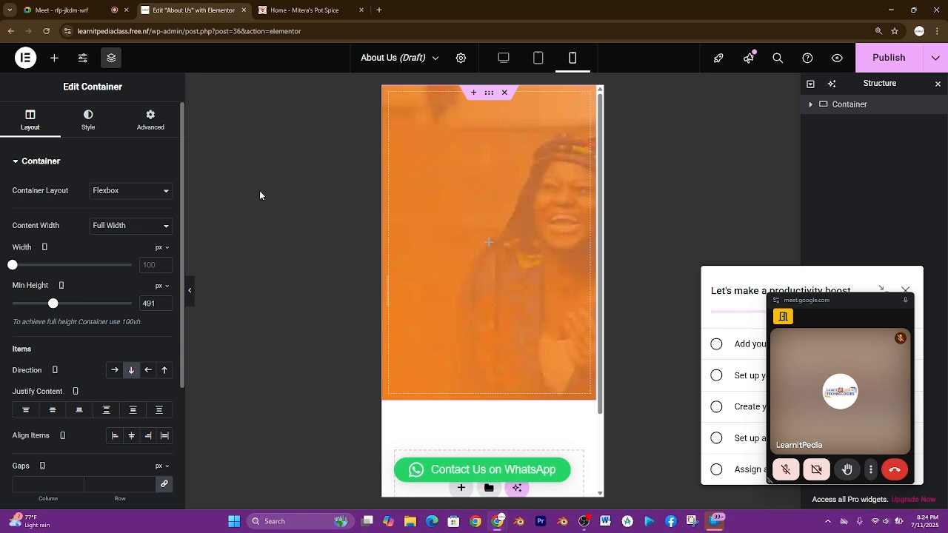
left_click(504, 60)
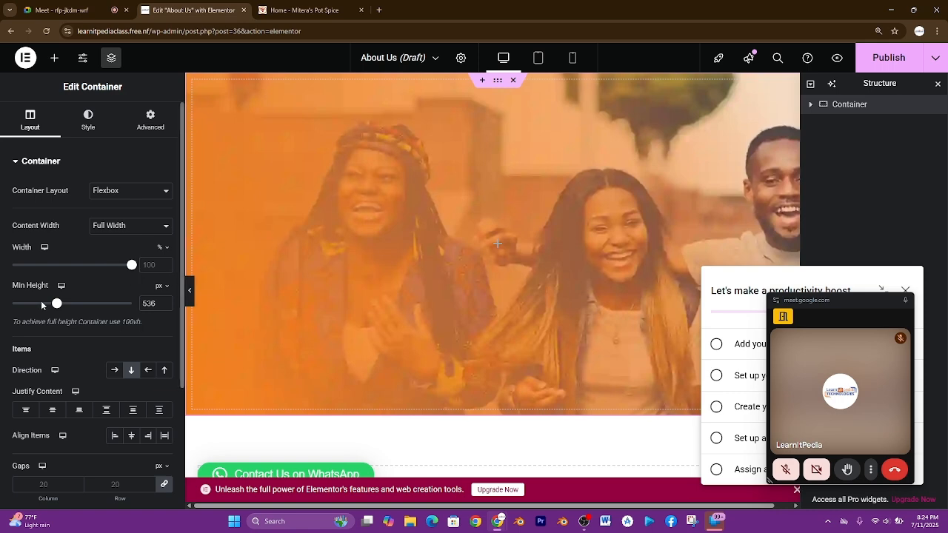
left_click_drag(57, 304, 57, 306)
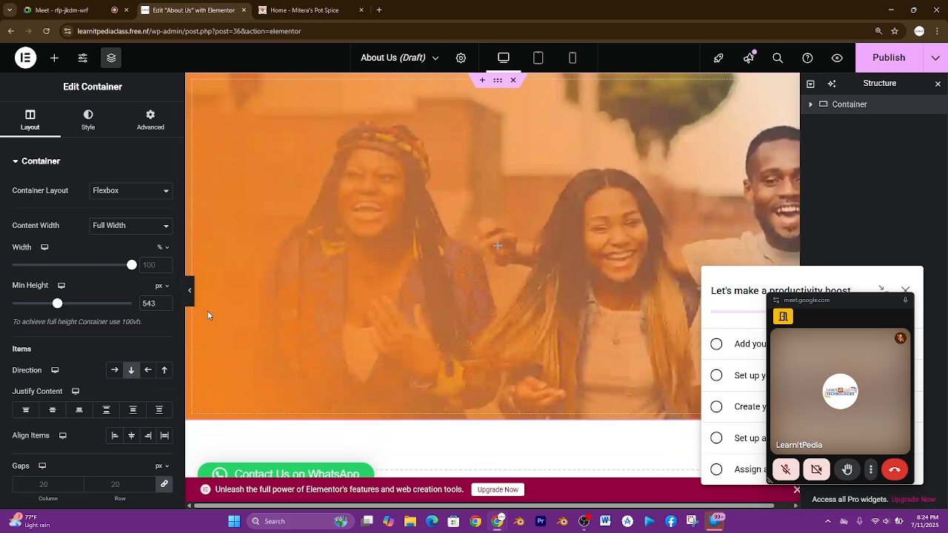
Step: Try the Center Right and Center Left positions for the container's background image, and set it to Center Center
left_click(87, 126)
scroll(103, 356, "down", 2)
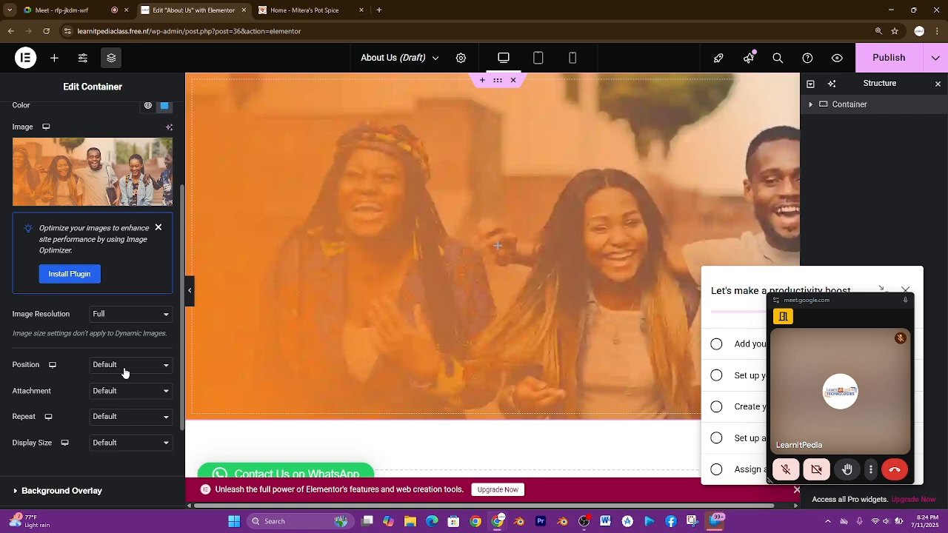
left_click(124, 366)
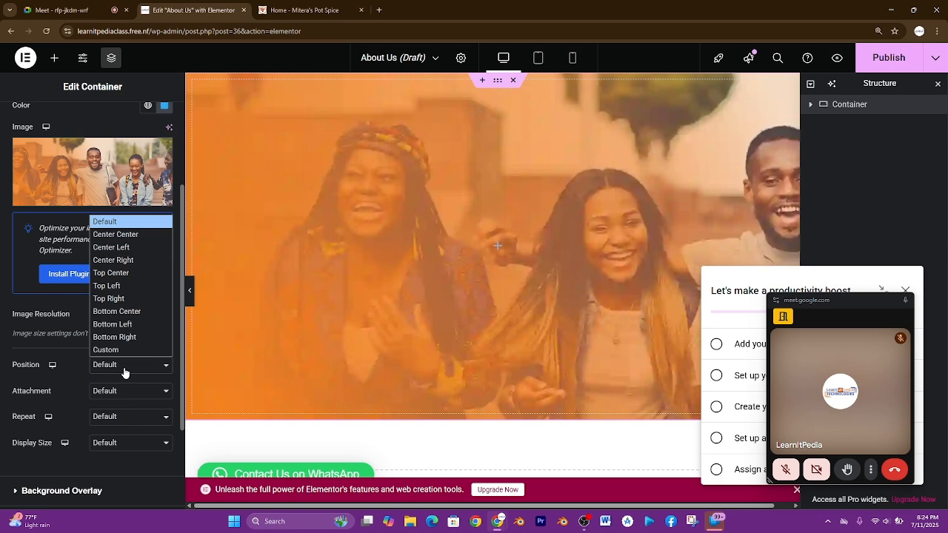
left_click(130, 257)
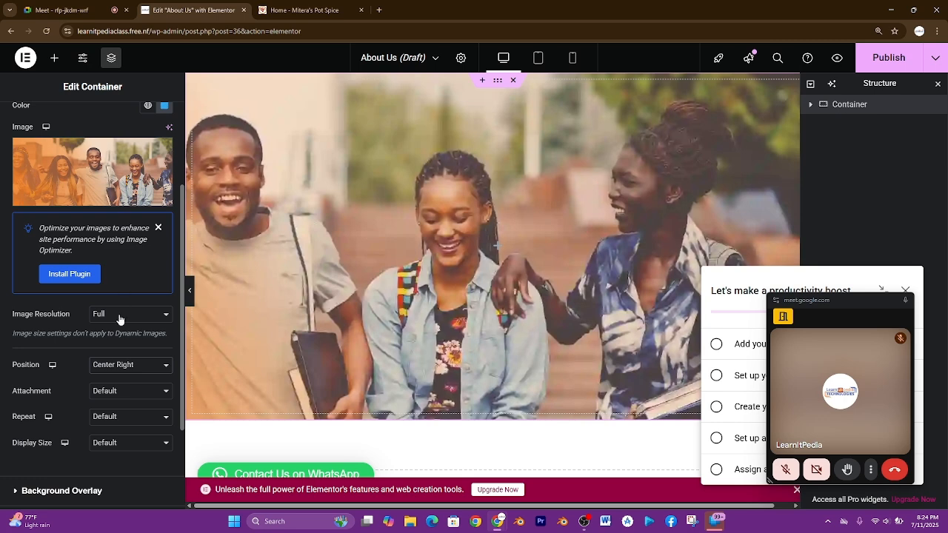
left_click(116, 370)
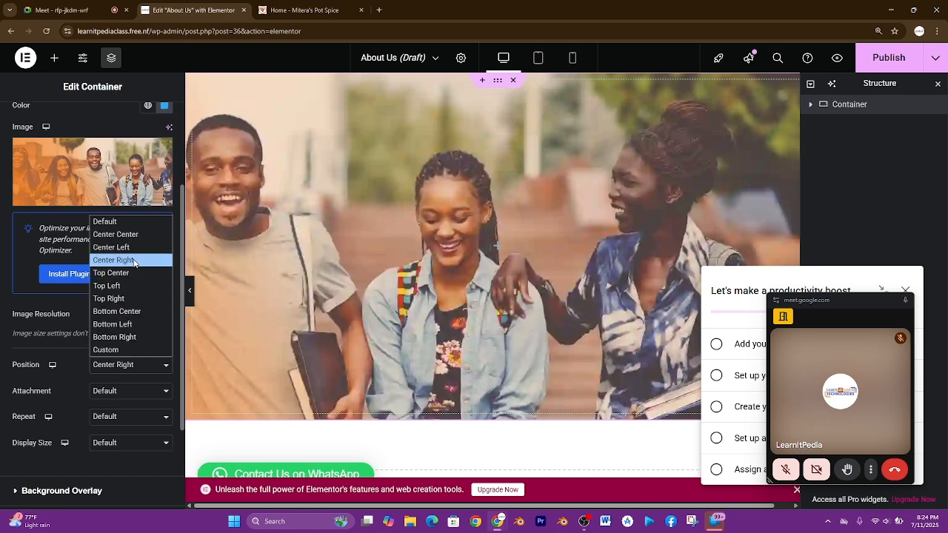
left_click(130, 250)
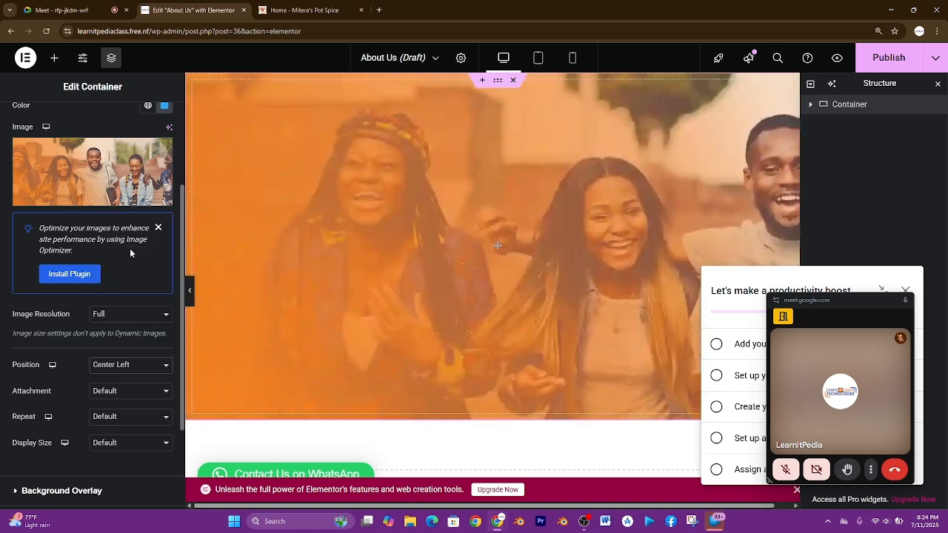
left_click(109, 364)
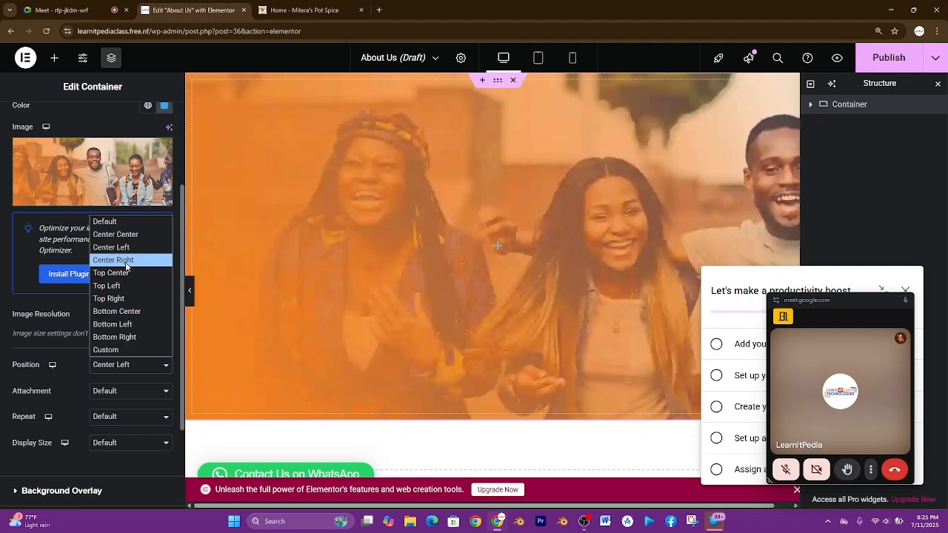
left_click(131, 236)
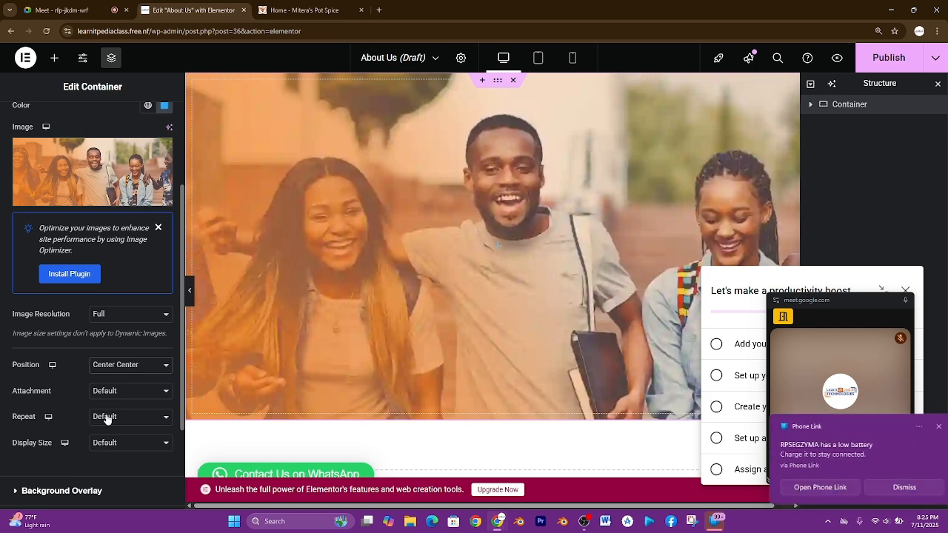
scroll(106, 419, "down", 3)
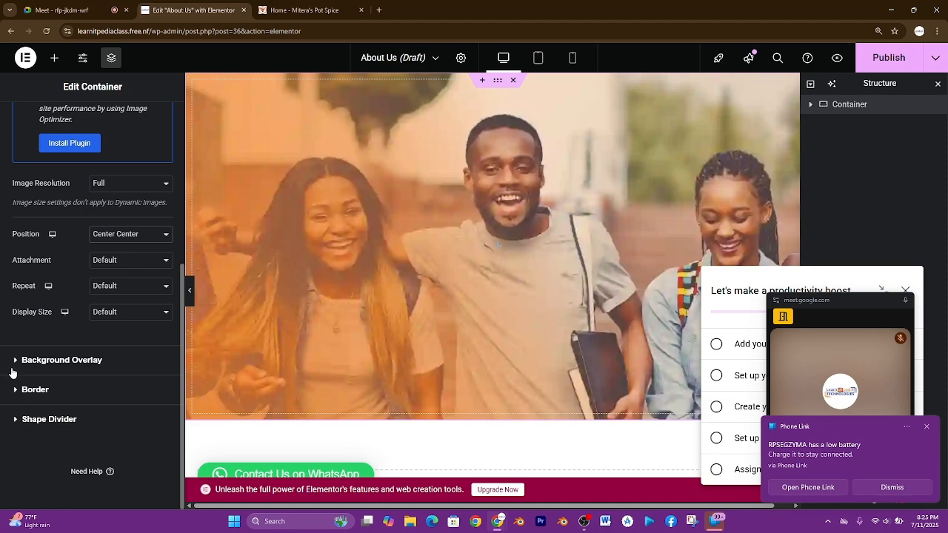
scroll(161, 223, "up", 4)
scroll(162, 223, "up", 2)
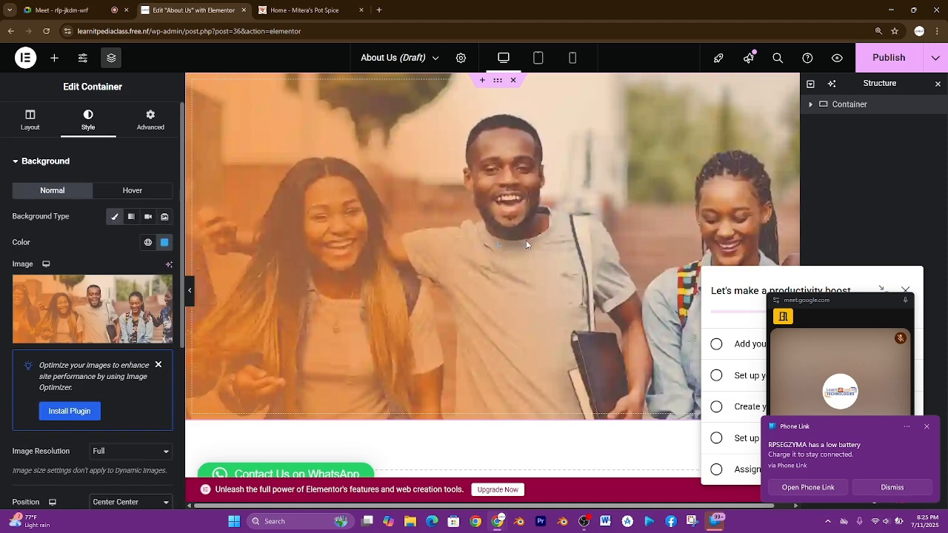
Step: Check the reference site's hero title and add a Heading widget to the hero container
left_click(300, 10)
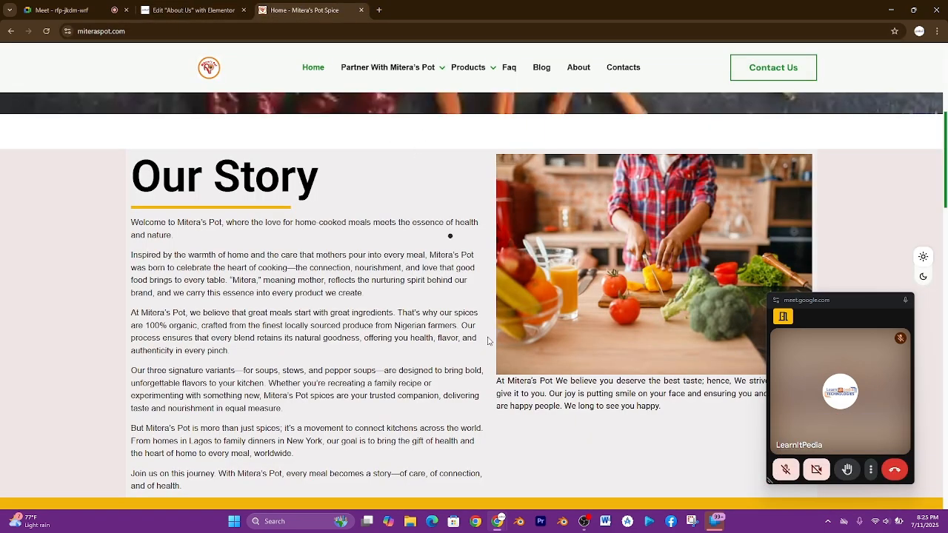
scroll(487, 336, "up", 4)
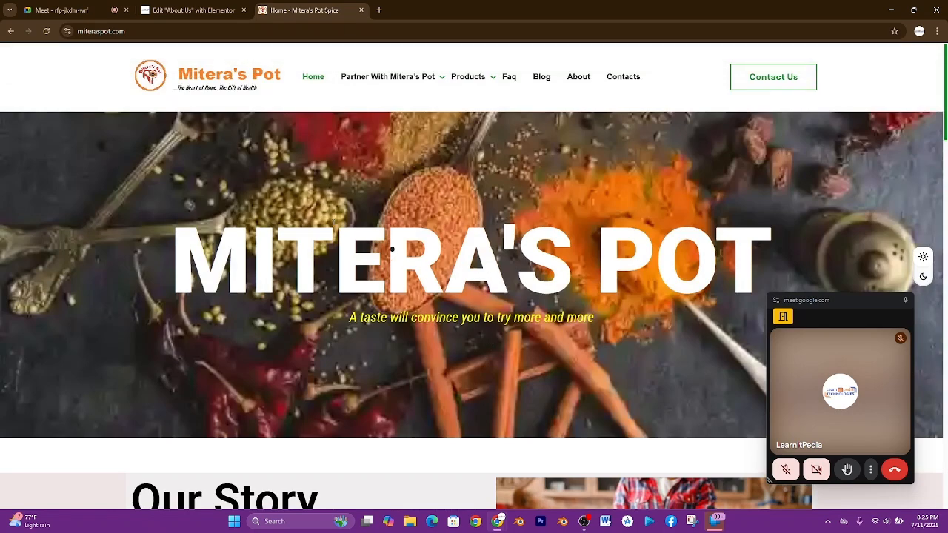
left_click(188, 10)
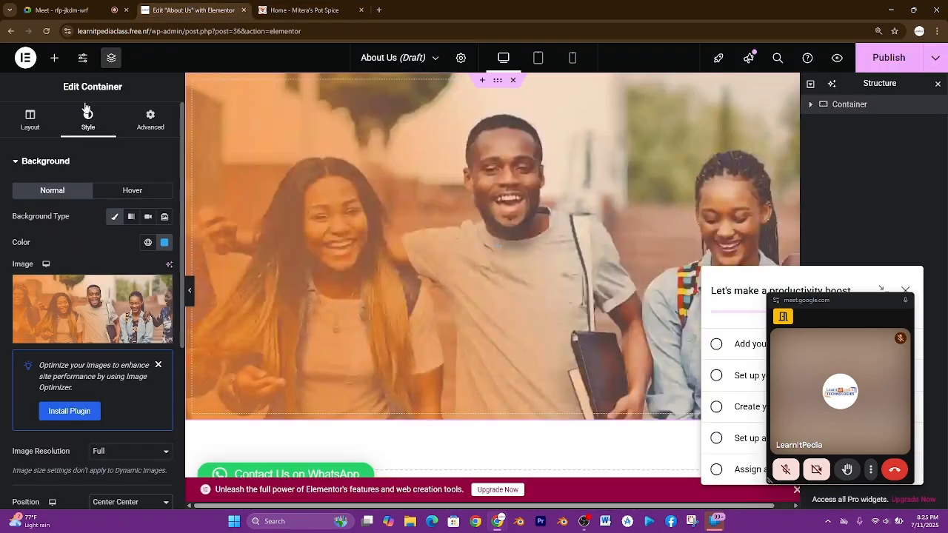
left_click(53, 63)
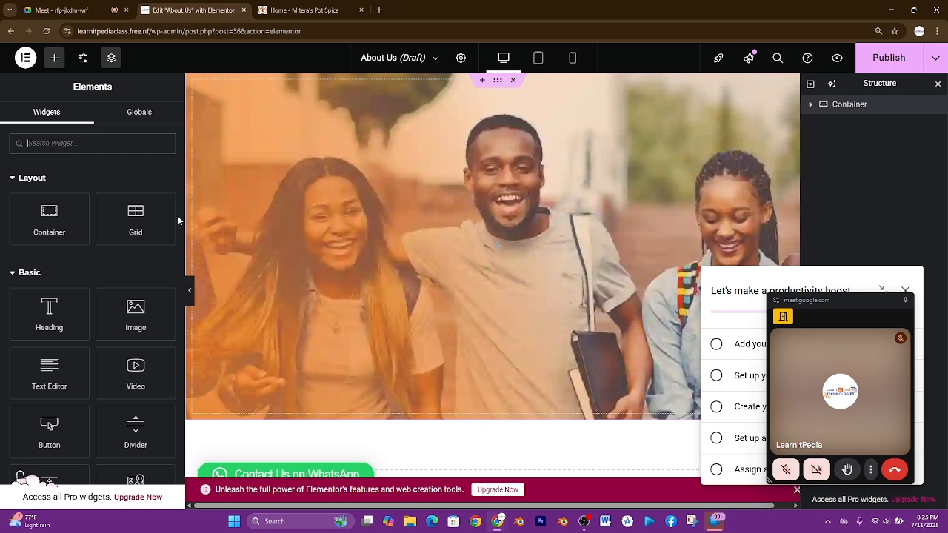
left_click(331, 7)
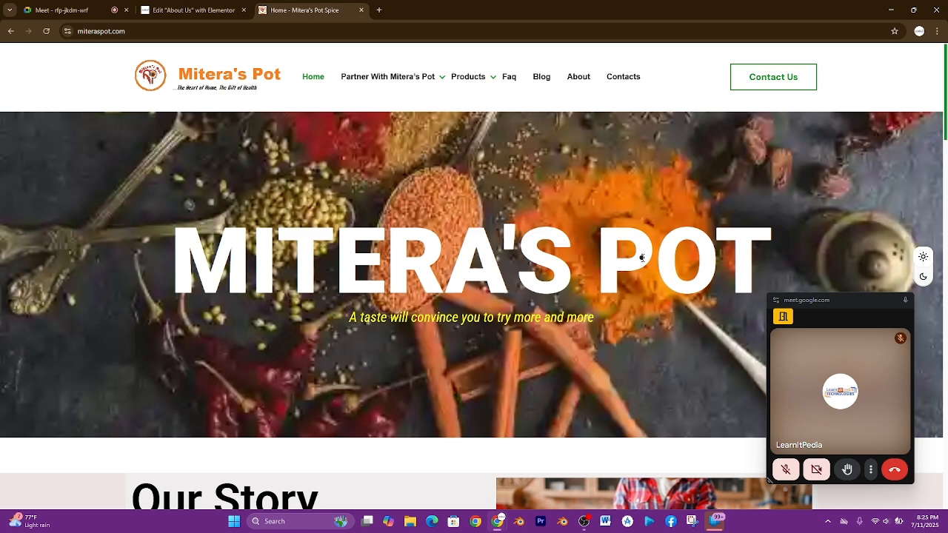
left_click(191, 10)
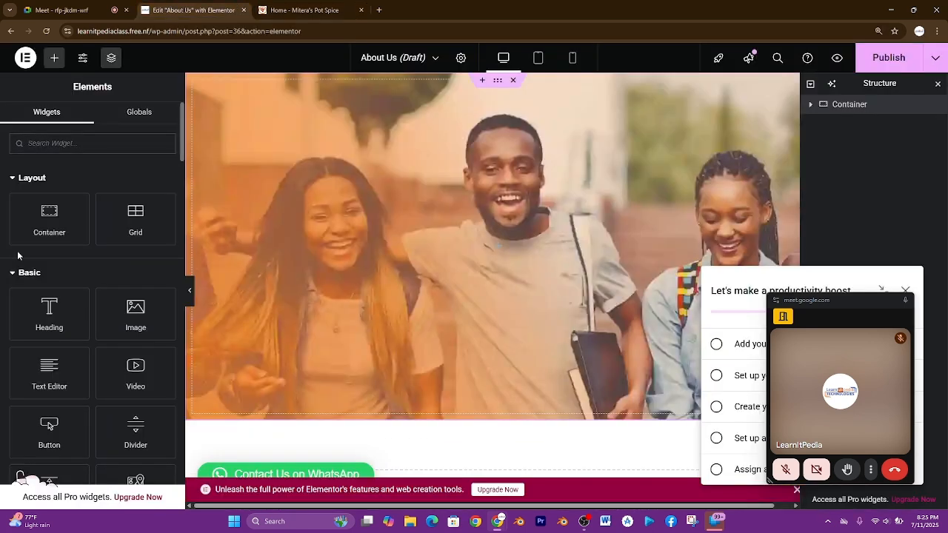
left_click_drag(55, 310, 471, 237)
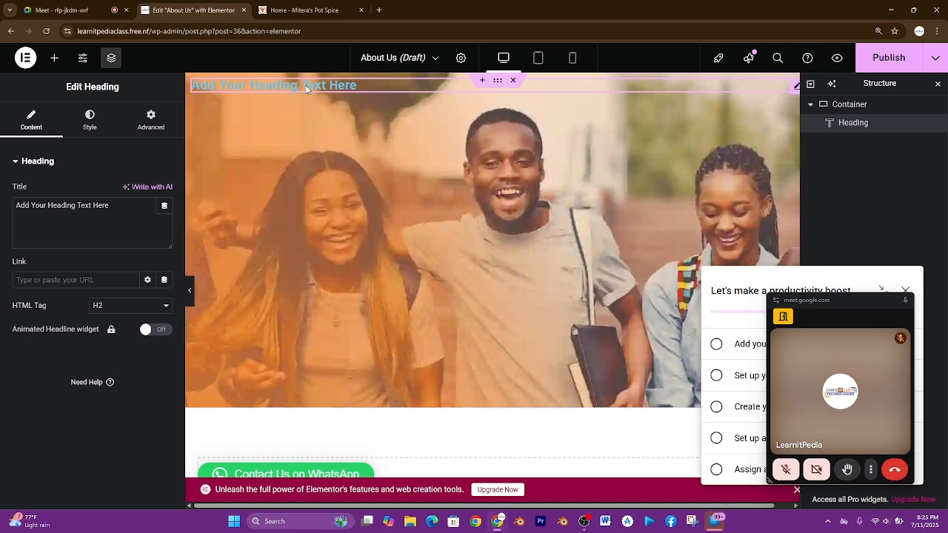
Step: Replace the heading's placeholder title with "WELCOME TO OUR TRAINING"
left_click_drag(124, 205, 2, 214)
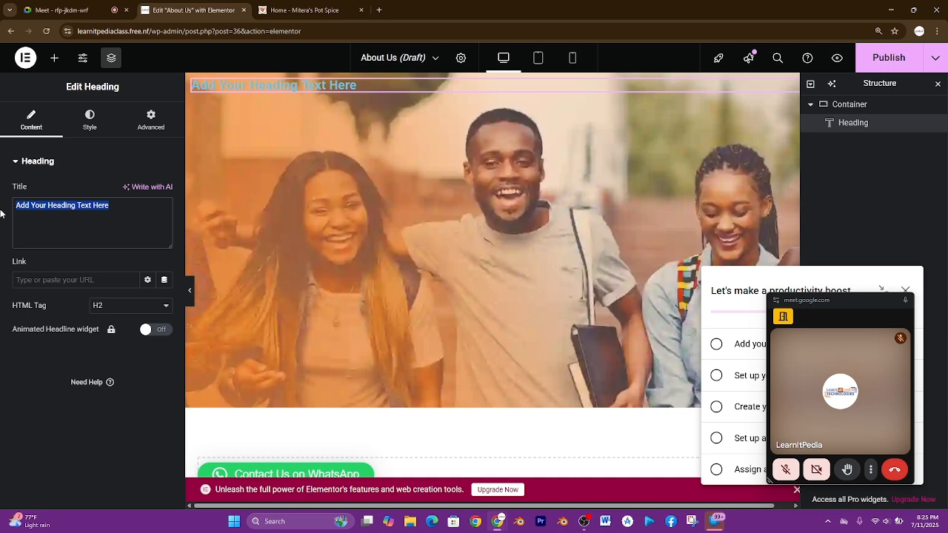
type("WELCO")
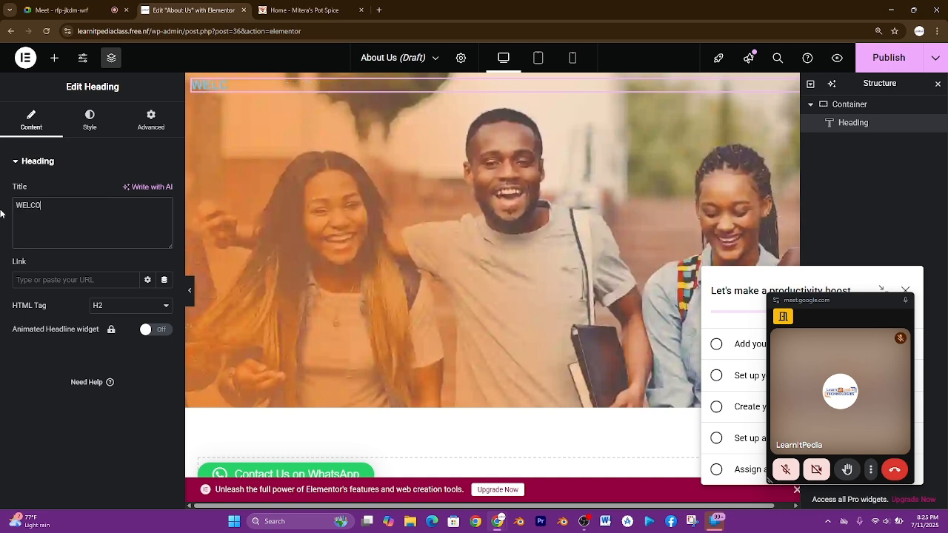
type("ME TO OUR LE")
key("BackSpace")
type("TRANING")
key("BackSpace")
key("BackSpace")
key("BackSpace")
key("BackSpace")
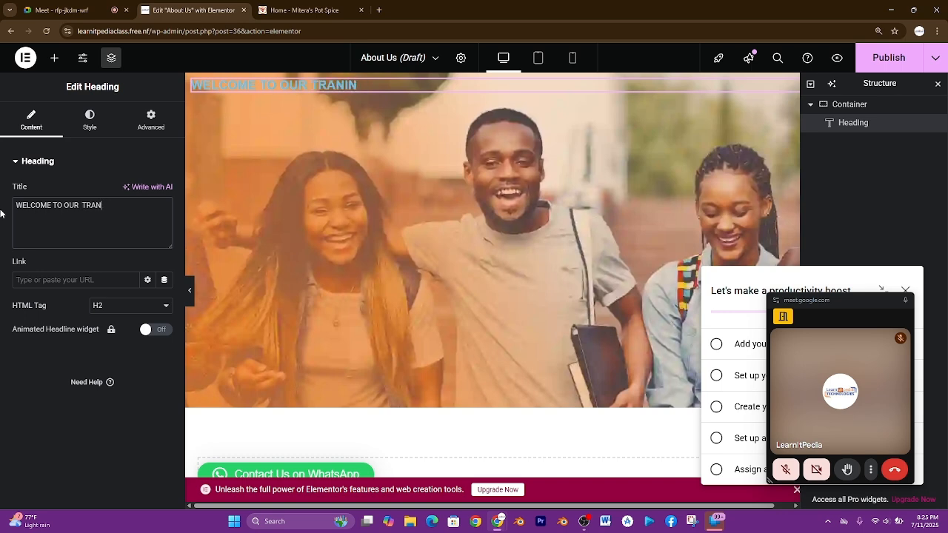
type("INIG")
key("BackSpace")
type("NG")
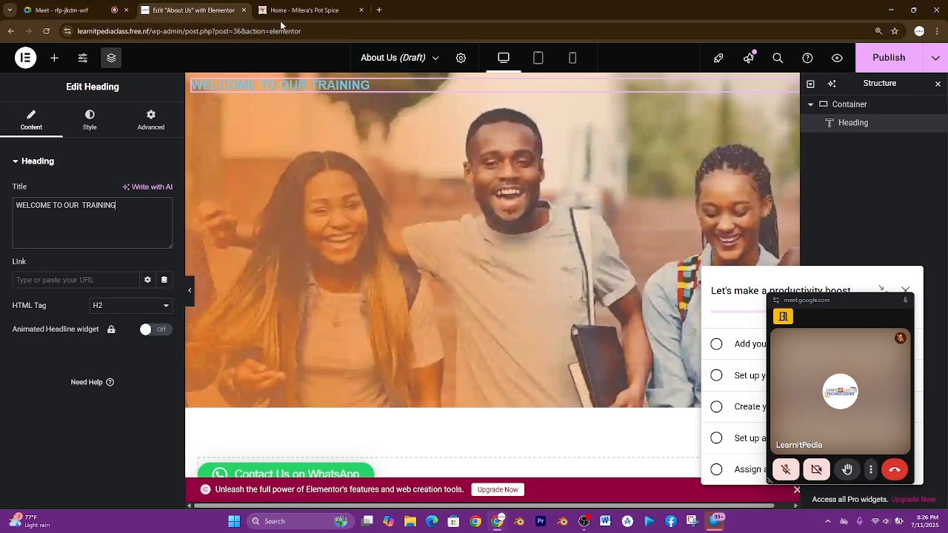
Step: Glance at the reference site's hero title and set the heading's text alignment to center
left_click(299, 9)
left_click(206, 6)
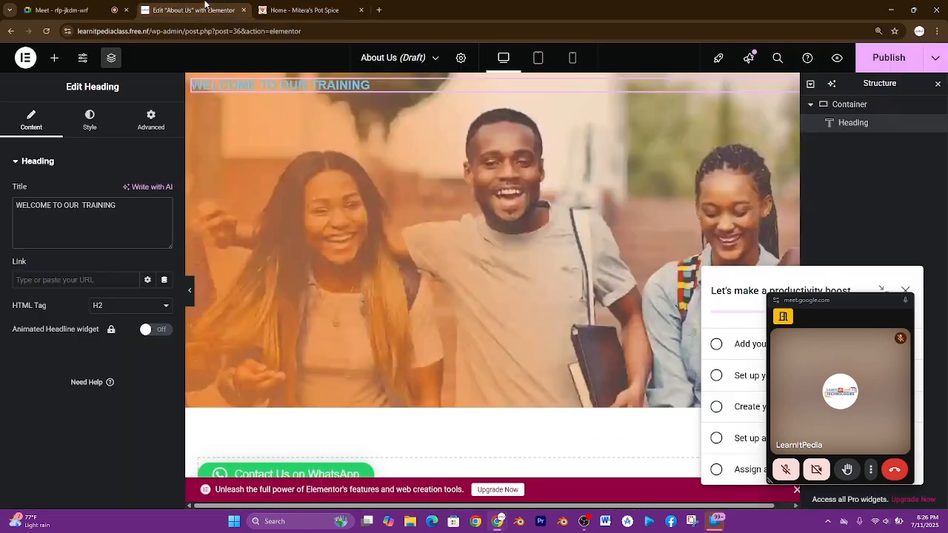
left_click(89, 126)
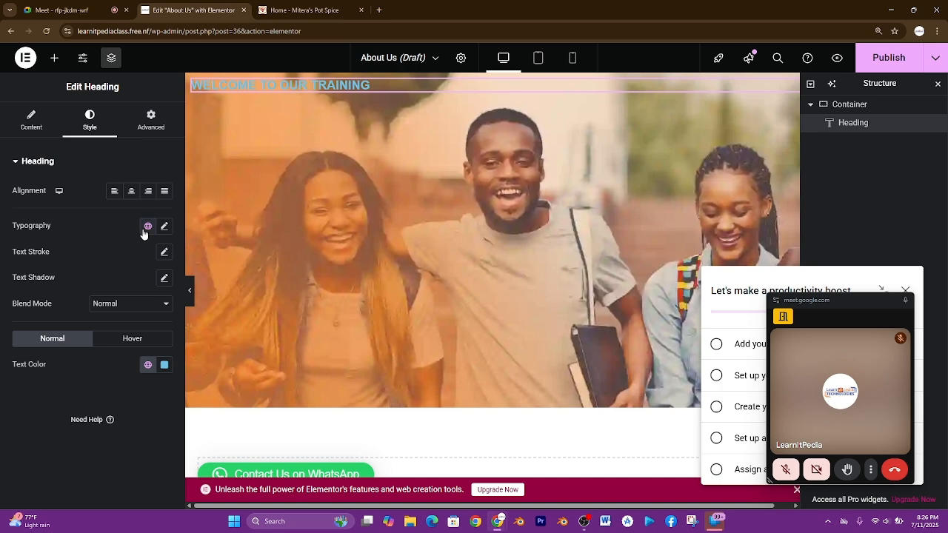
left_click(132, 191)
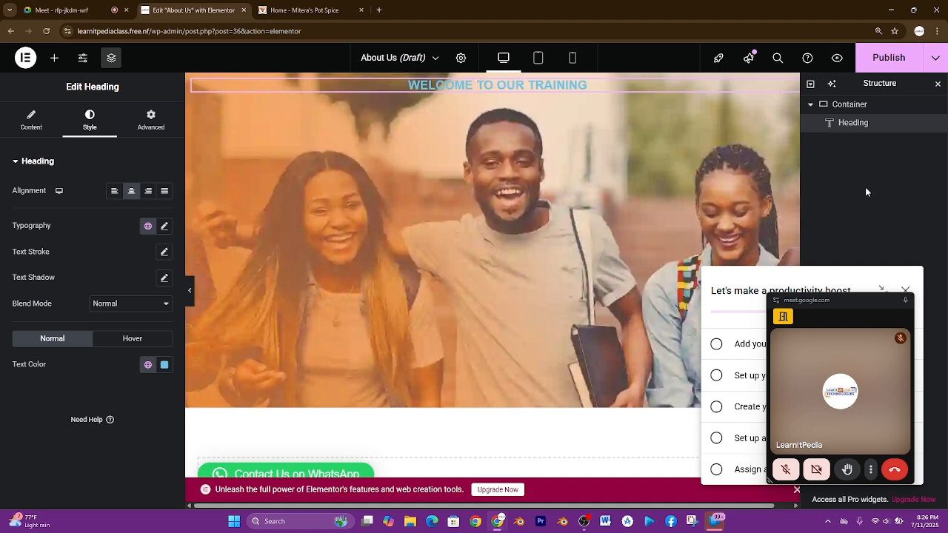
Step: Set the hero container's Align Items and Justify Content to Center so the heading sits in the middle
left_click(847, 107)
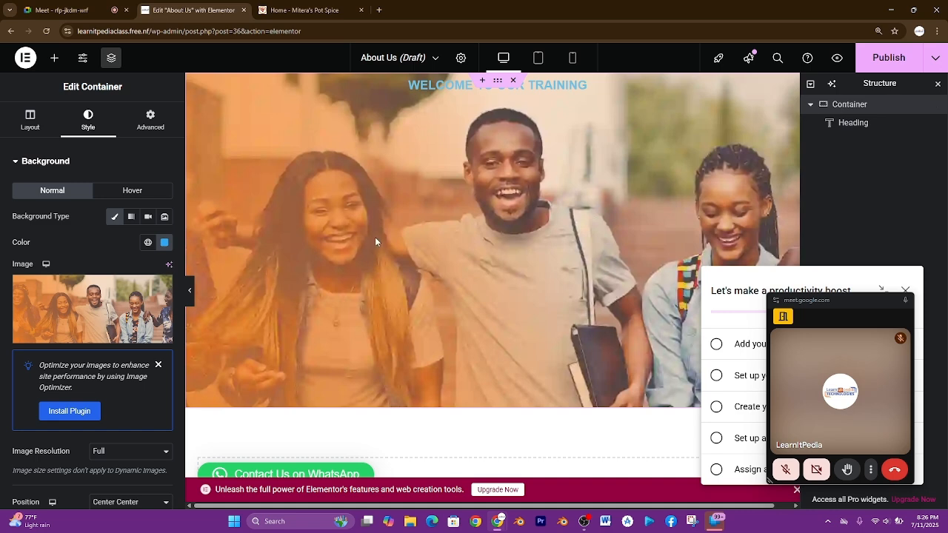
scroll(53, 374, "down", 4)
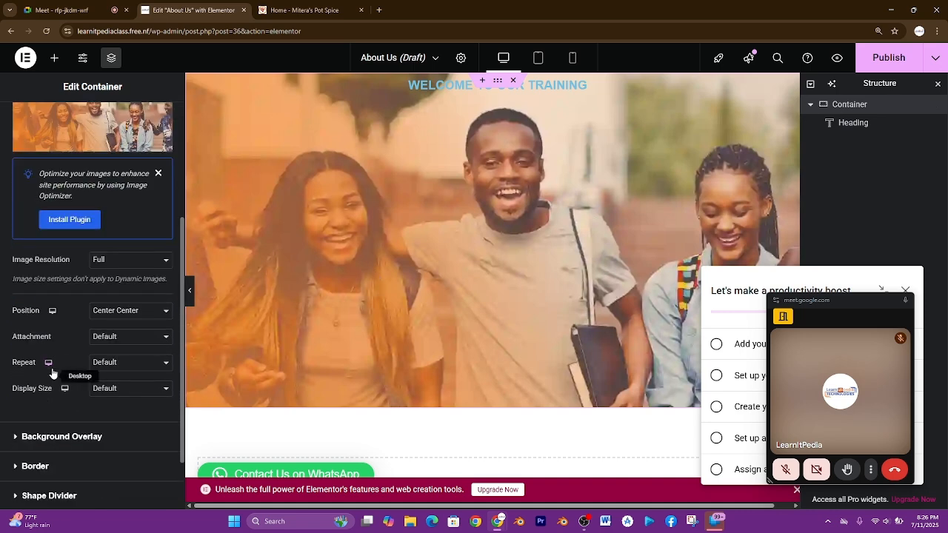
scroll(52, 374, "up", 1)
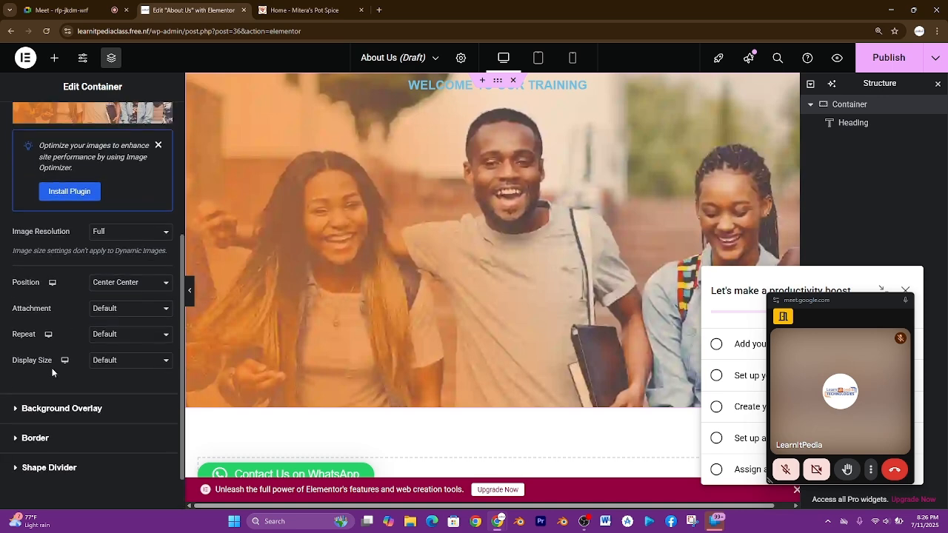
scroll(52, 372, "up", 5)
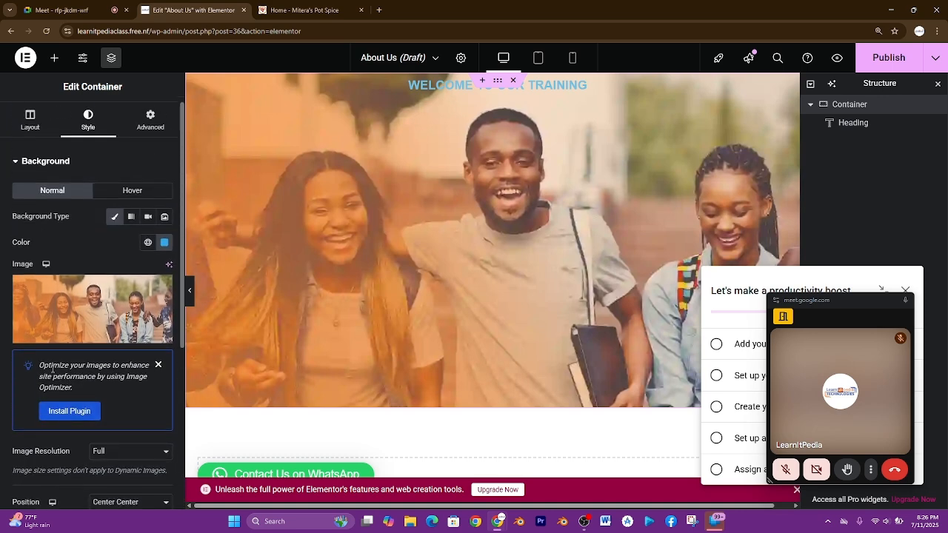
left_click(151, 119)
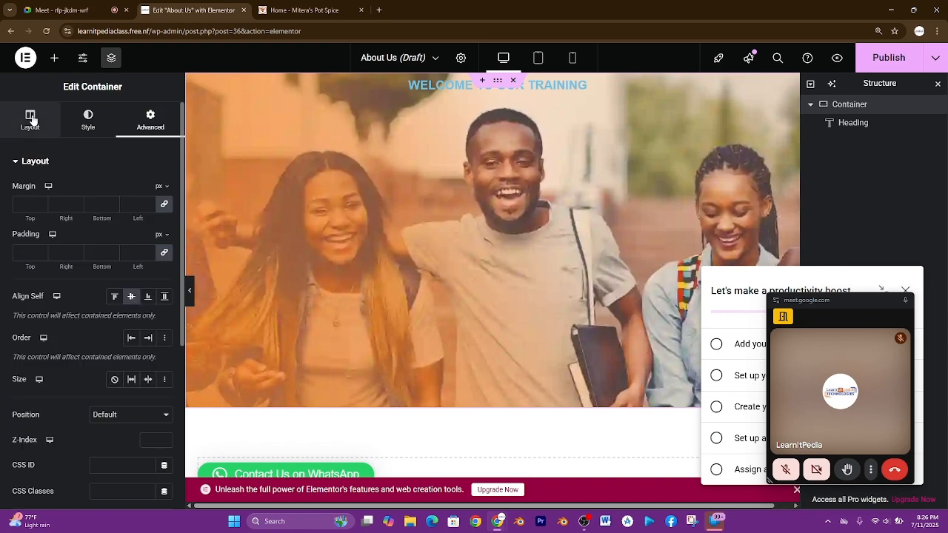
left_click(30, 118)
scroll(114, 296, "down", 3)
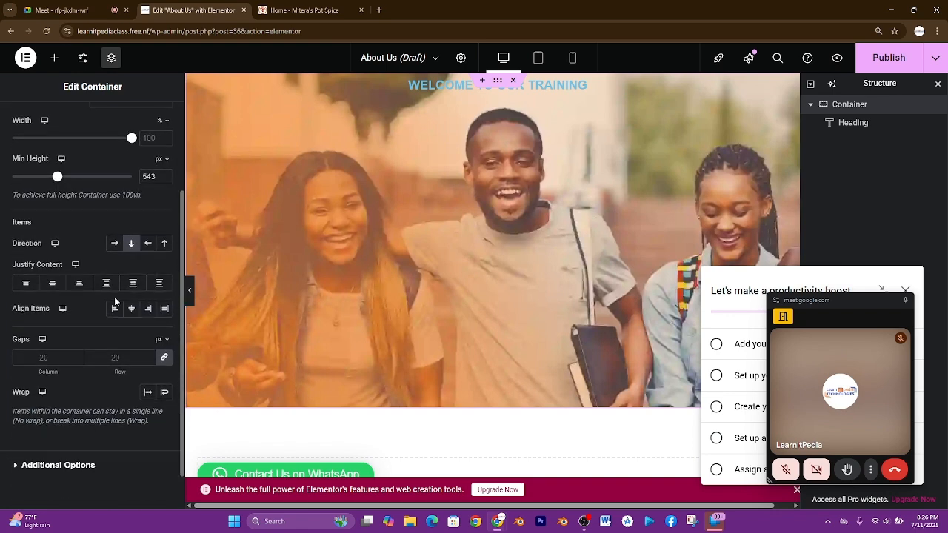
scroll(114, 296, "up", 1)
scroll(114, 296, "down", 2)
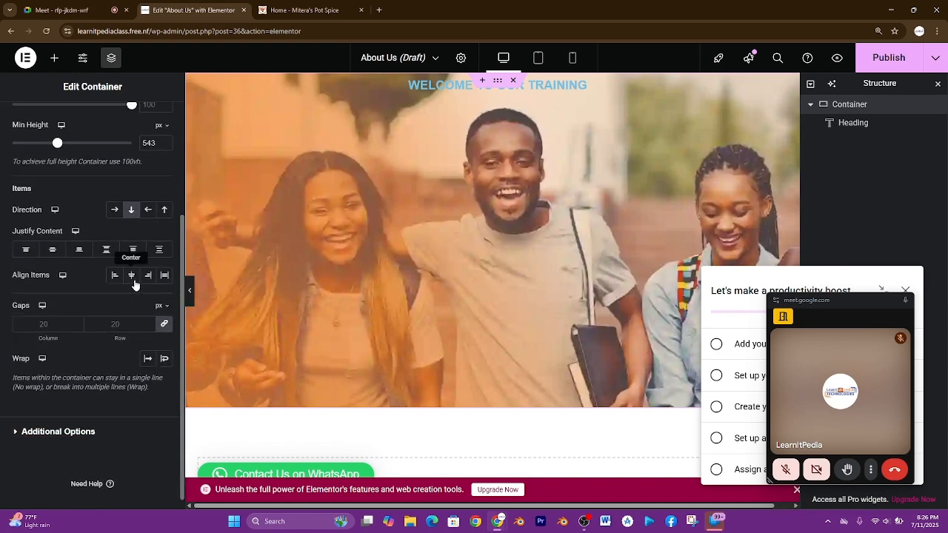
left_click(131, 276)
left_click(53, 251)
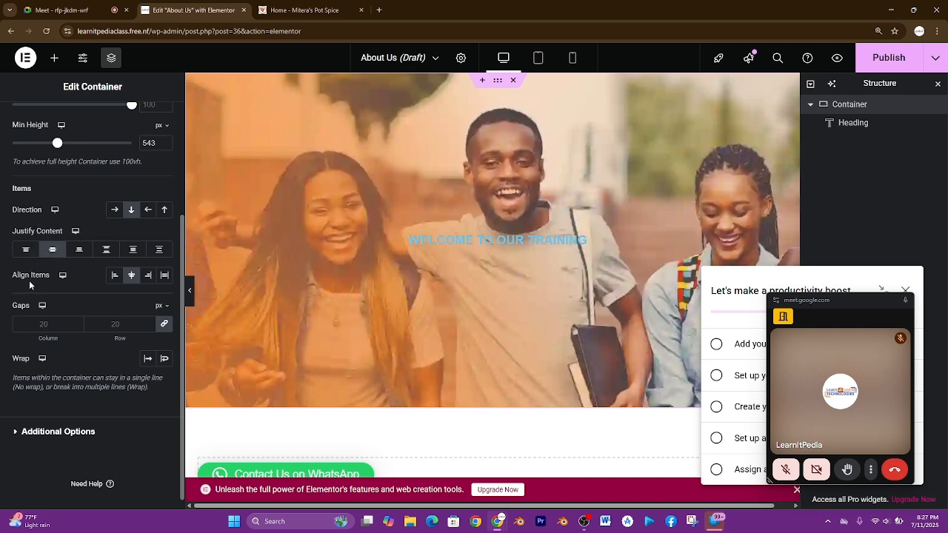
Step: Clear the container's Justify Content setting and set it back to Center
scroll(141, 280, "up", 3)
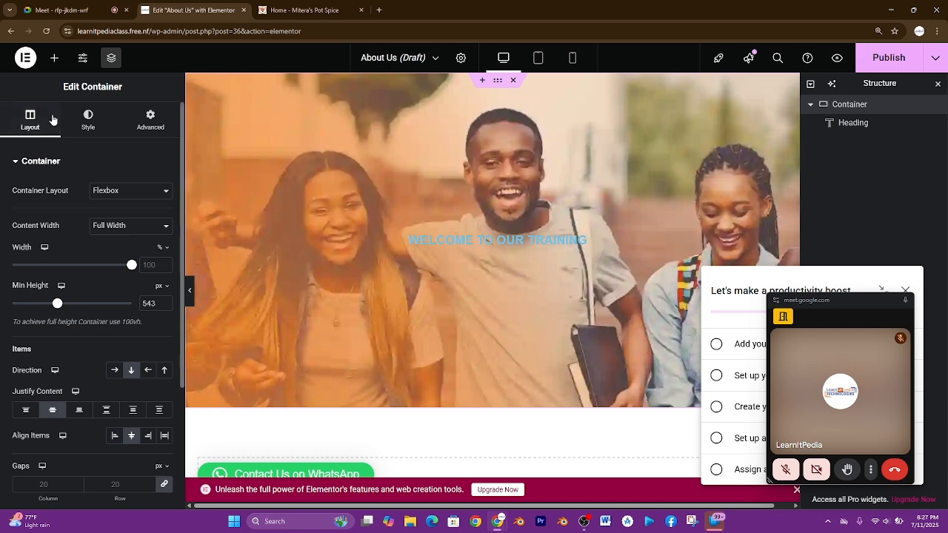
scroll(41, 155, "down", 1)
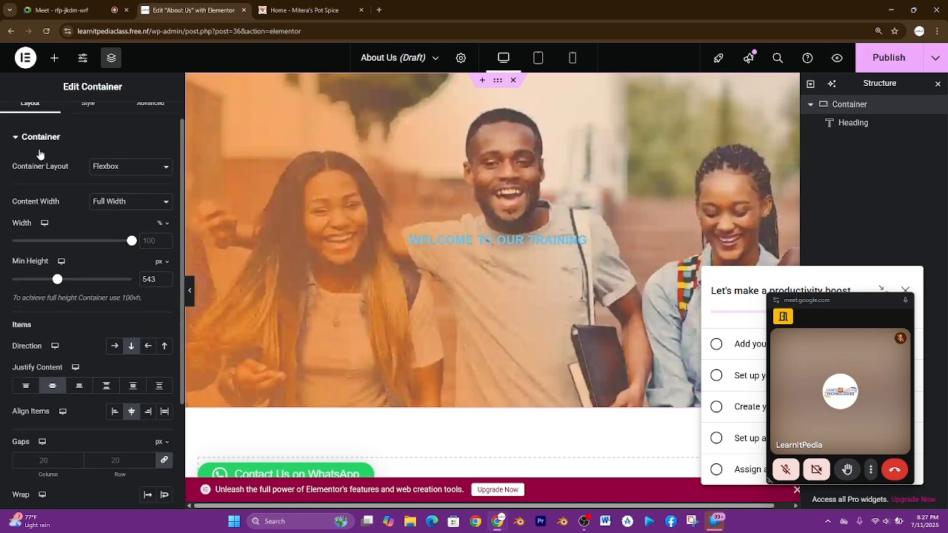
scroll(41, 155, "up", 1)
left_click(89, 119)
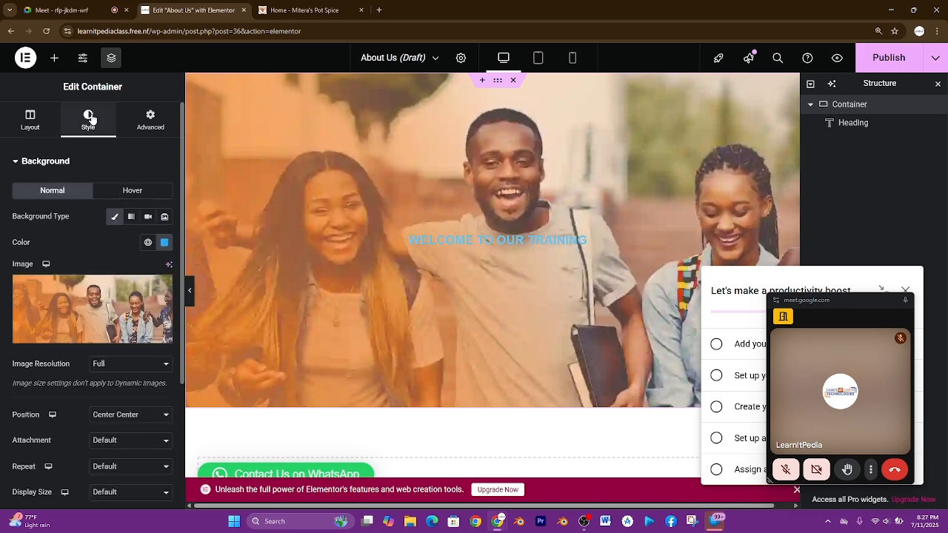
left_click(42, 116)
scroll(103, 326, "down", 4)
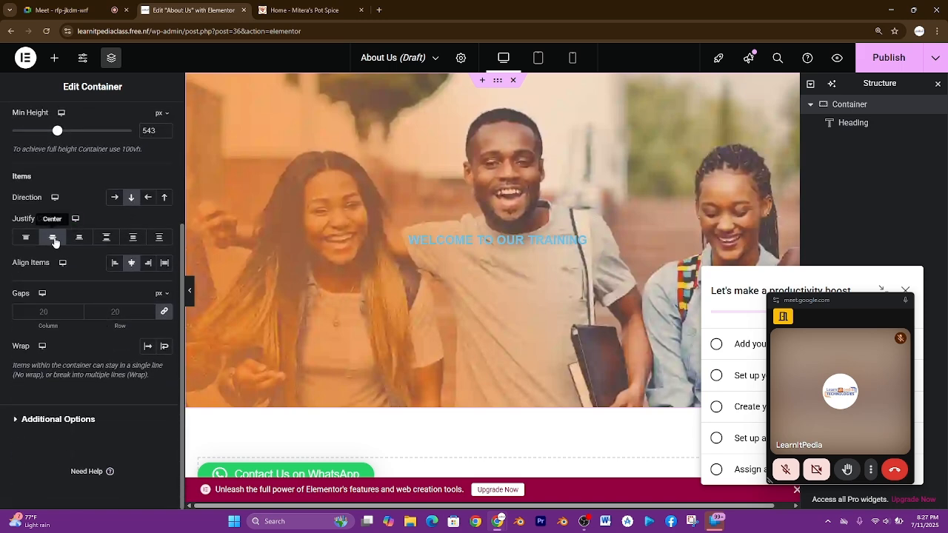
left_click(53, 240)
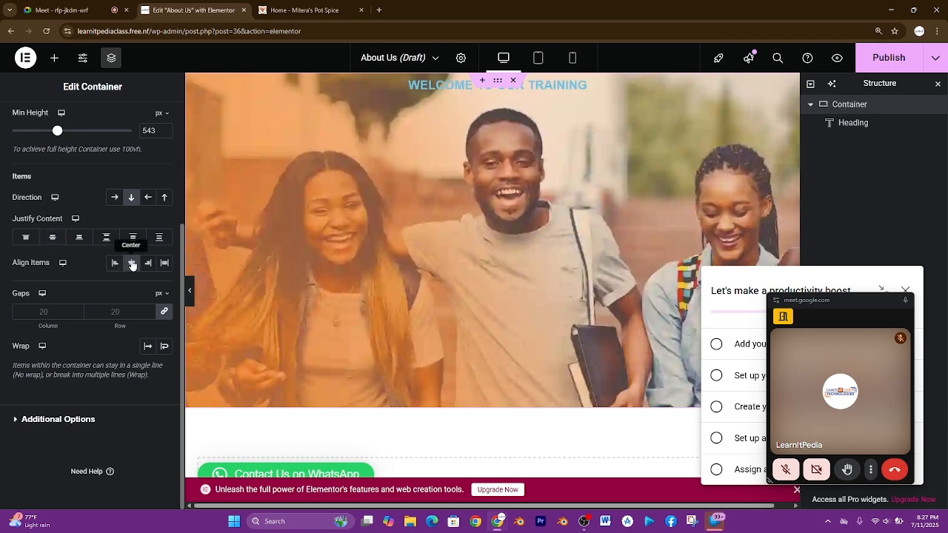
left_click(52, 239)
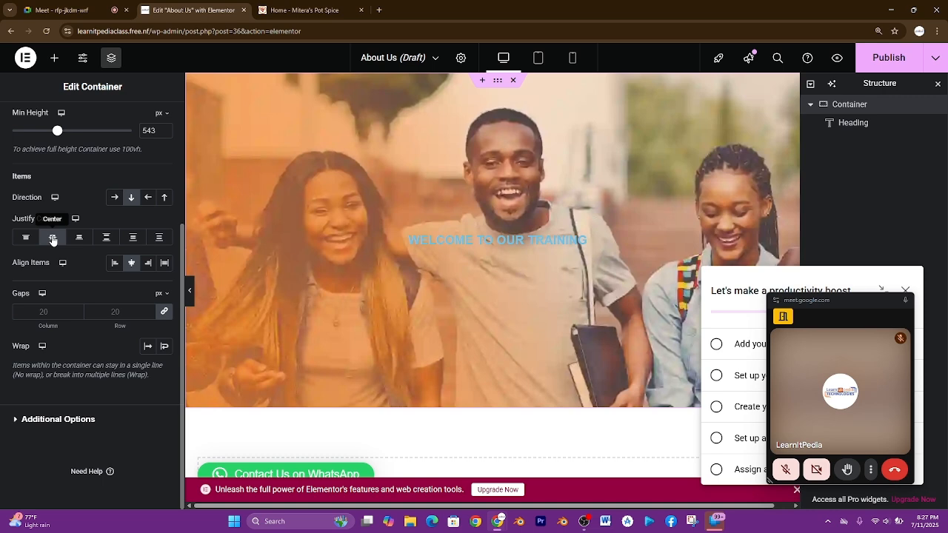
Step: Compare the centered heading with the reference site's hero title, and review the container's layout and style settings
left_click(296, 9)
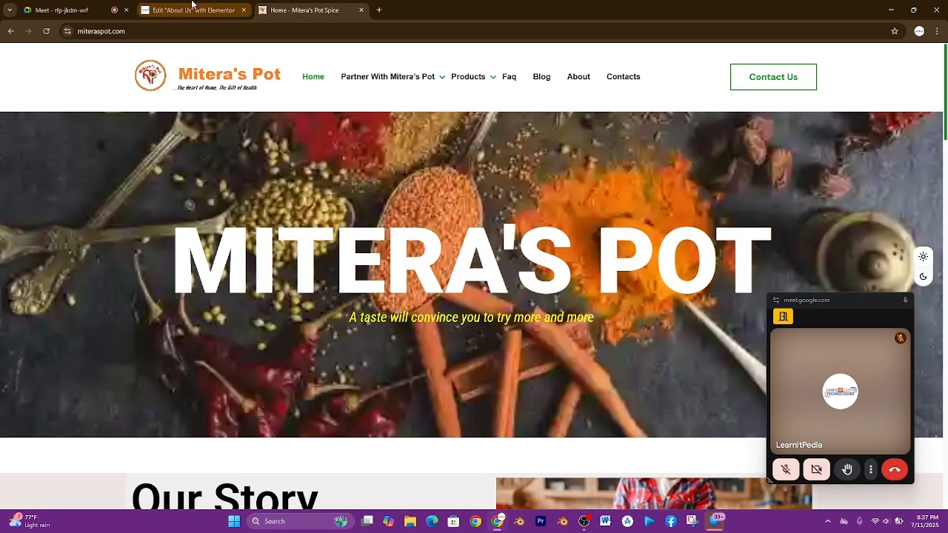
left_click(191, 6)
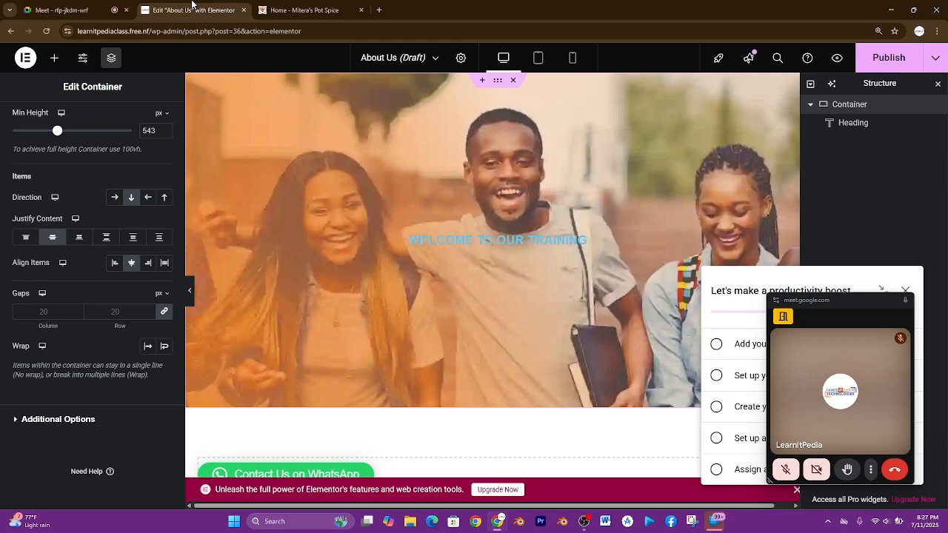
scroll(71, 271, "up", 3)
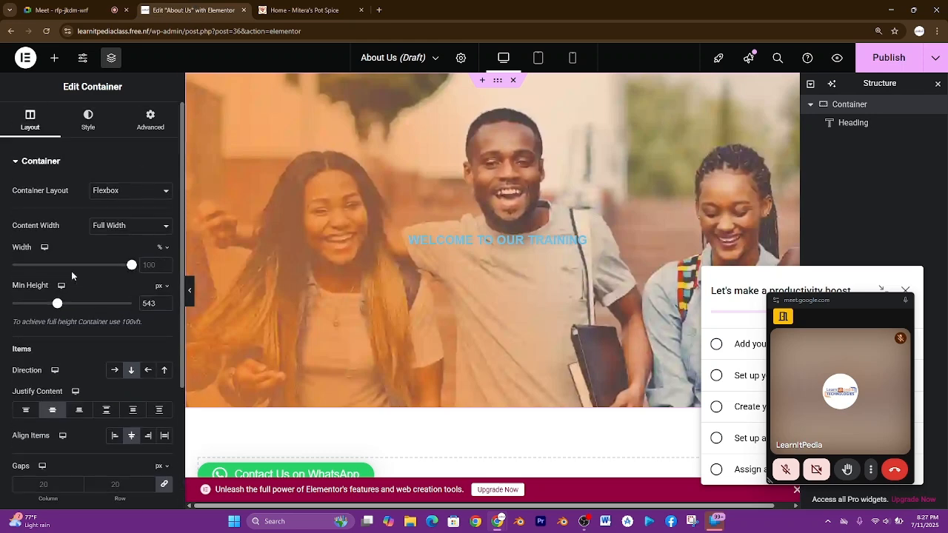
left_click(90, 122)
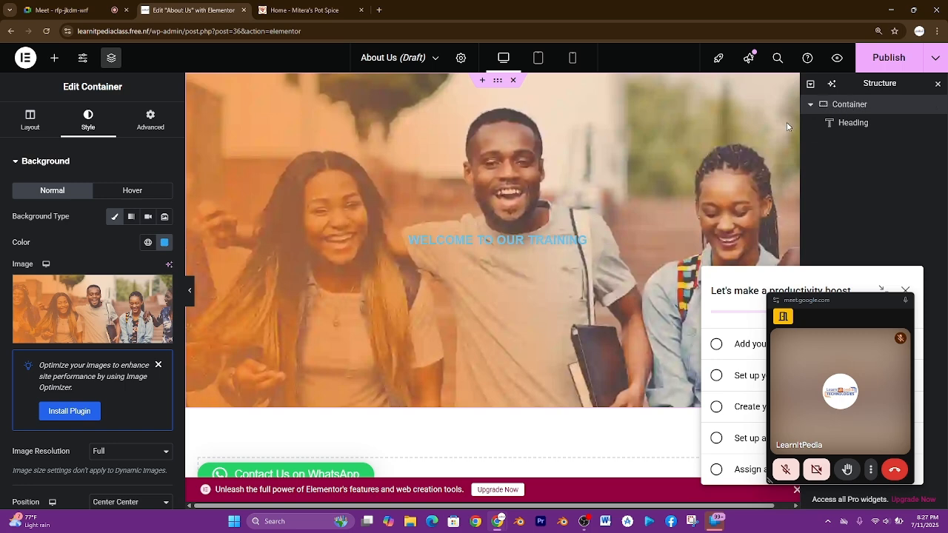
Step: Set the text color of the WELCOME TO OUR TRAINING heading to white (#FFFFFF)
left_click(847, 122)
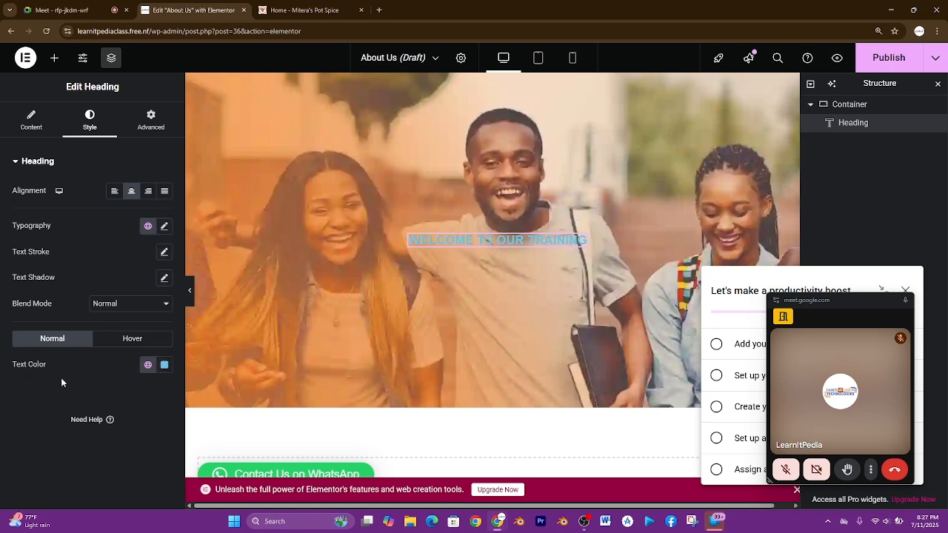
left_click(164, 364)
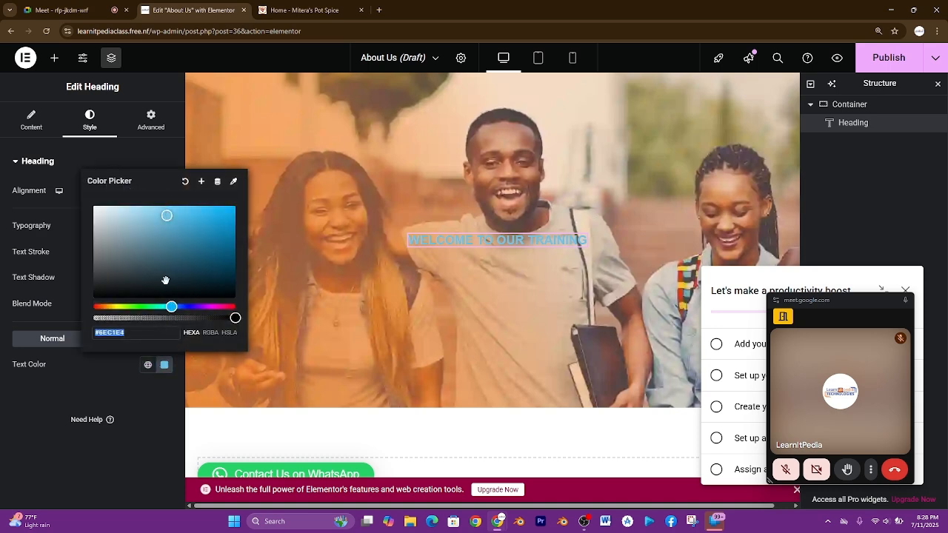
left_click_drag(171, 307, 266, 254)
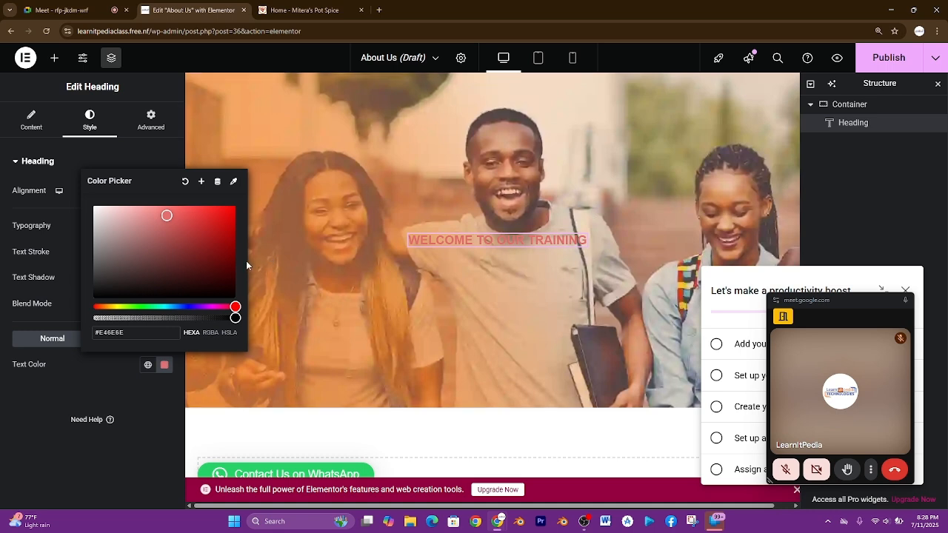
mouse_move(167, 215)
left_mouse_down()
mouse_move(94, 312)
mouse_move(210, 299)
mouse_move(148, 271)
mouse_move(18, 168)
left_mouse_up()
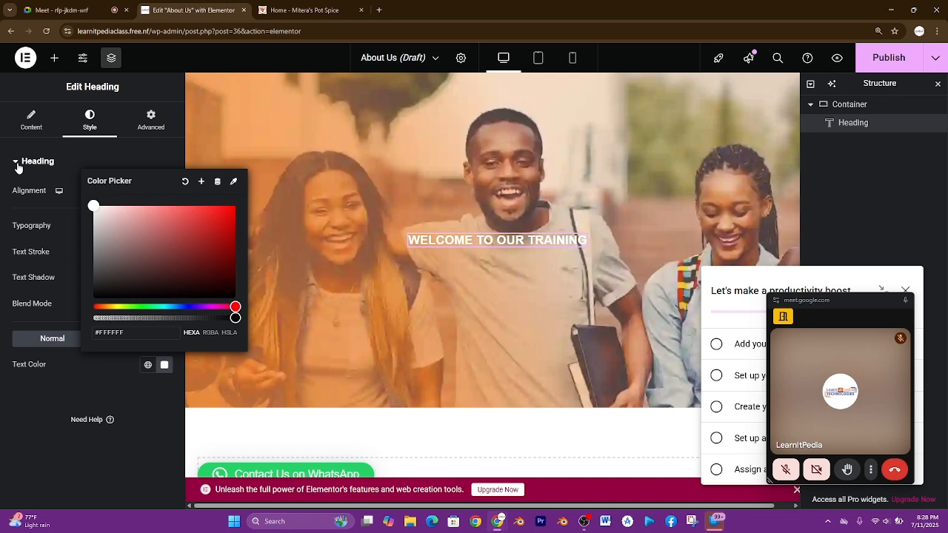
left_click(96, 155)
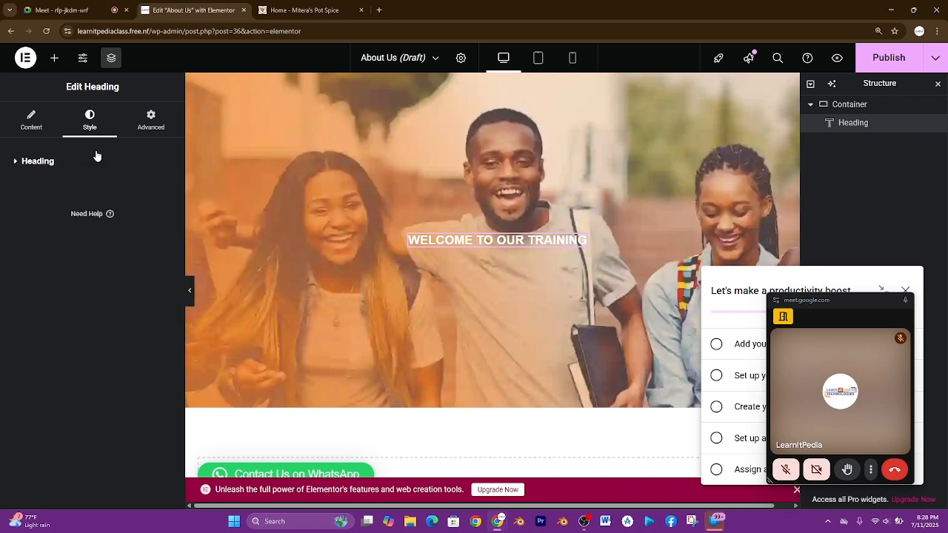
Step: Set the heading's typography size to 51 px and its weight to 900 (Black)
left_click(32, 123)
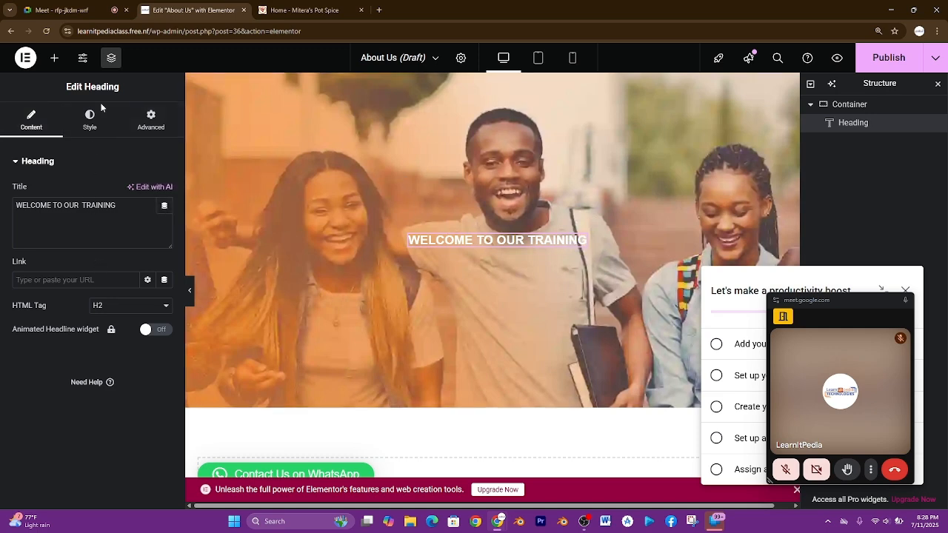
left_click(88, 120)
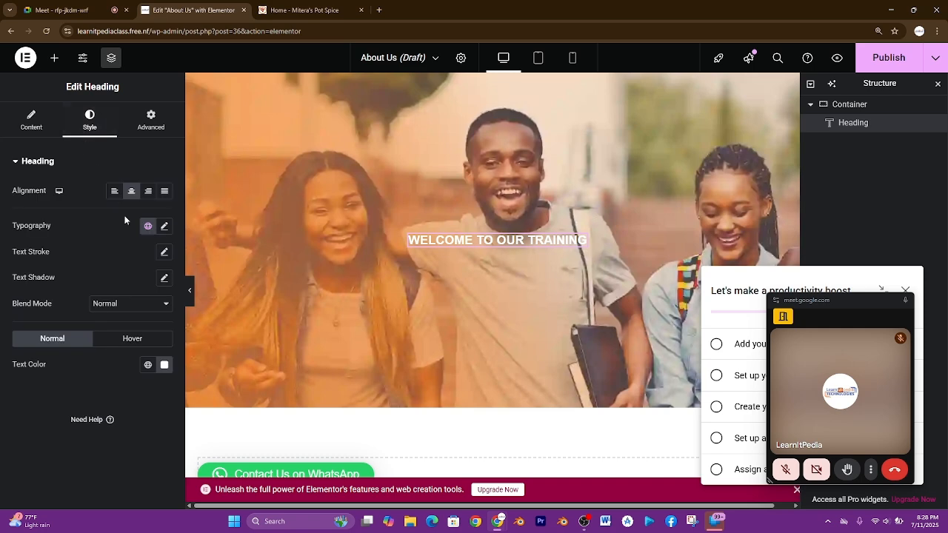
left_click(165, 228)
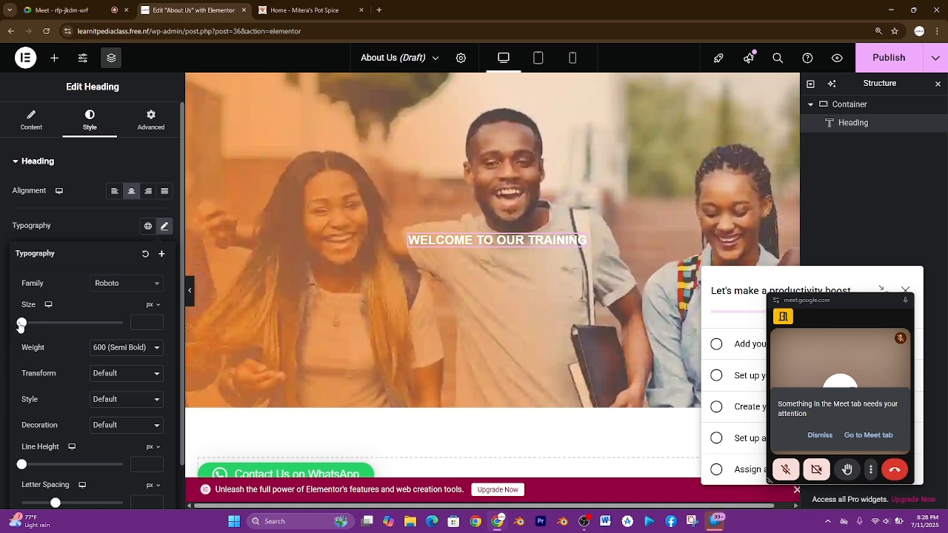
left_click_drag(22, 324, 47, 323)
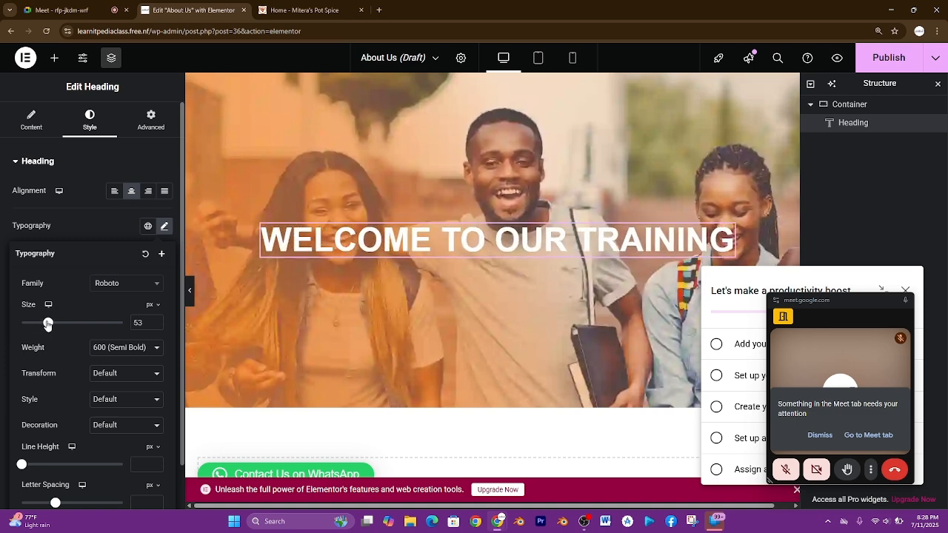
left_click_drag(48, 324, 46, 323)
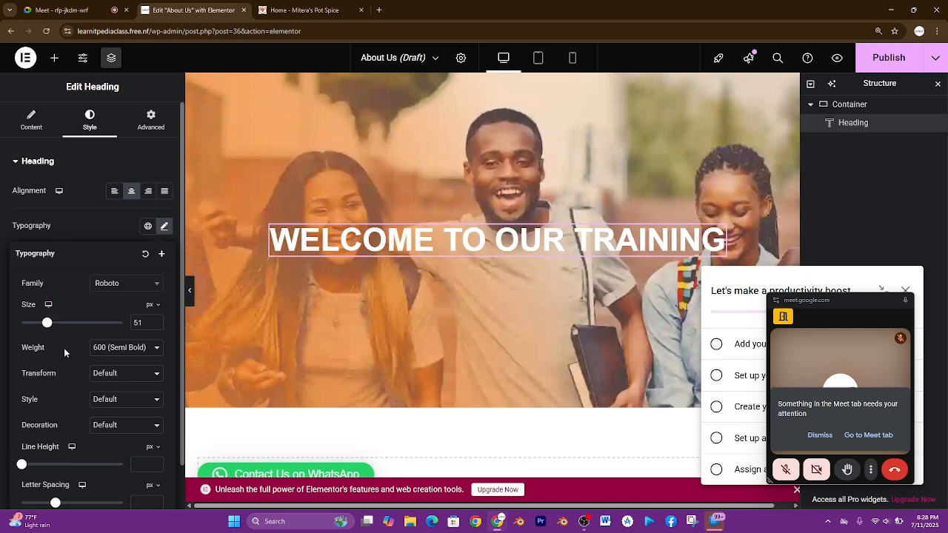
left_click(123, 347)
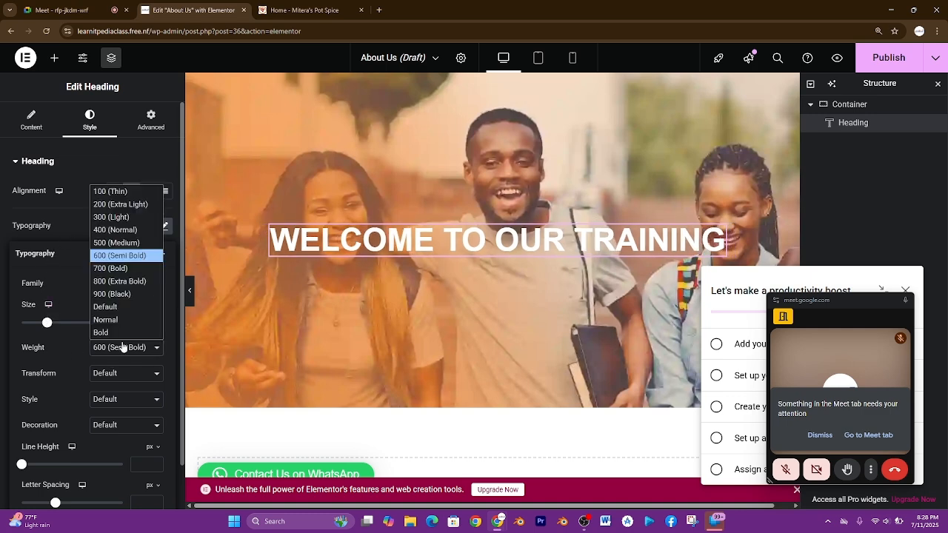
left_click(114, 295)
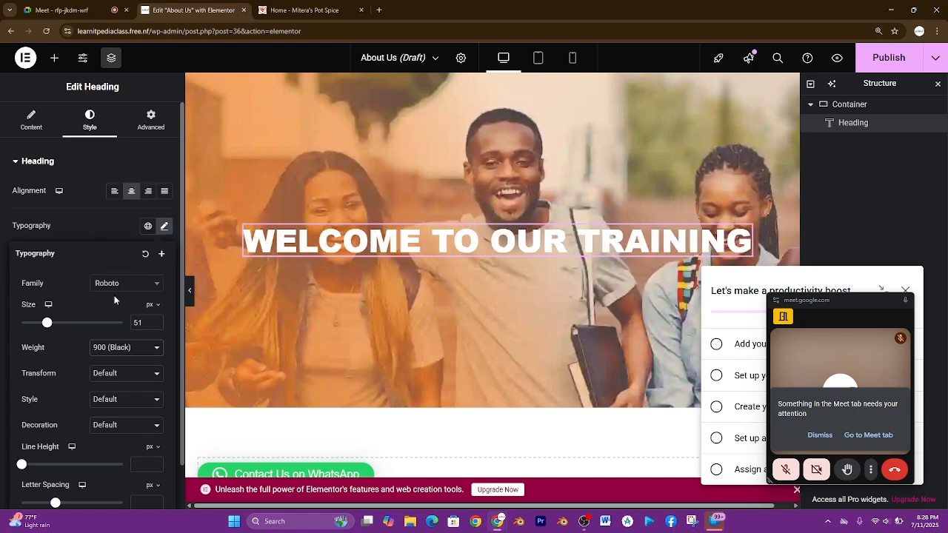
Step: Change the heading's font family to Arial
scroll(94, 348, "down", 1)
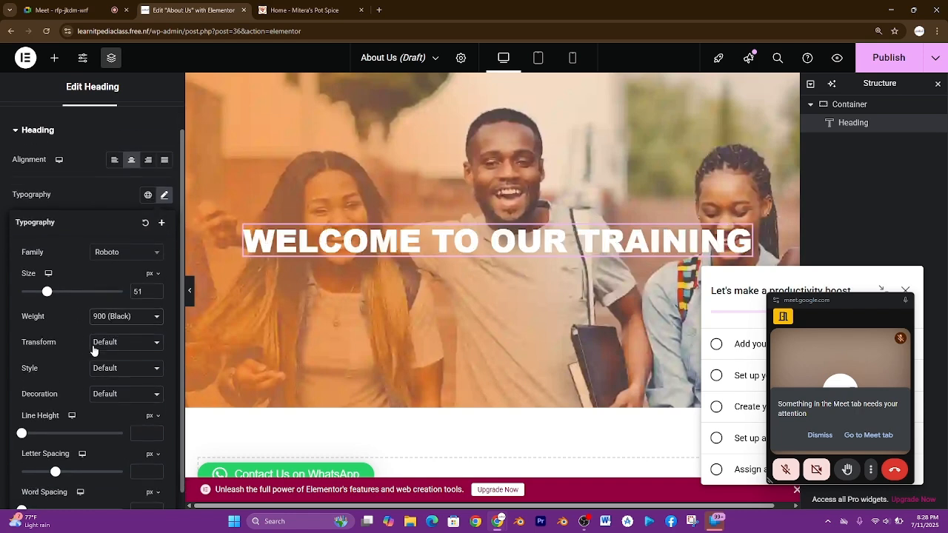
left_click(153, 234)
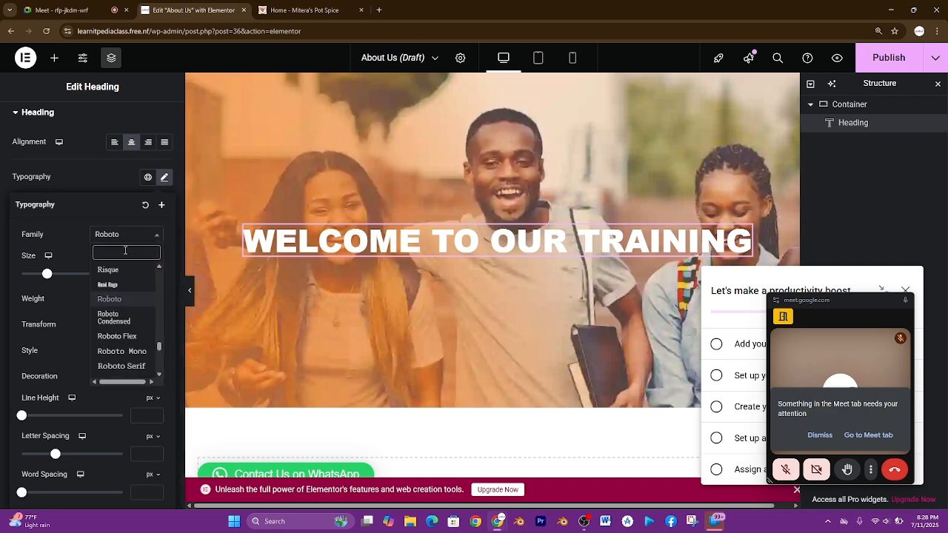
type("ARIAL")
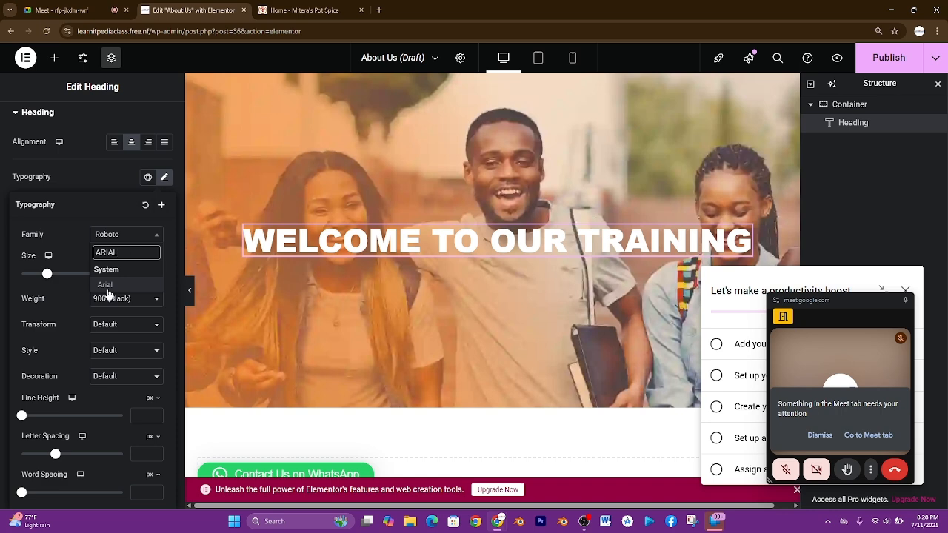
left_click(108, 287)
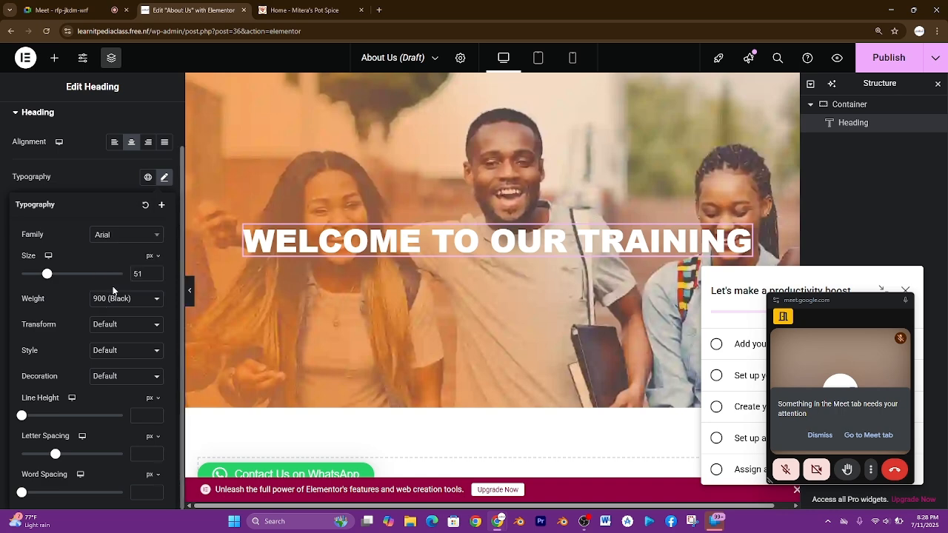
Step: Browse the available font families, try Tahoma on the heading, and set it back to Arial
left_click(137, 240)
scroll(125, 297, "down", 6)
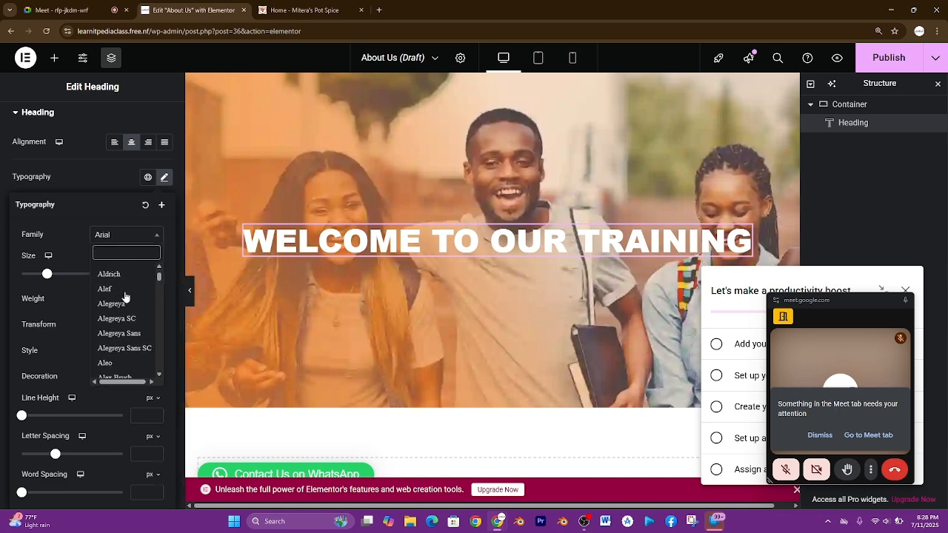
scroll(125, 297, "down", 10)
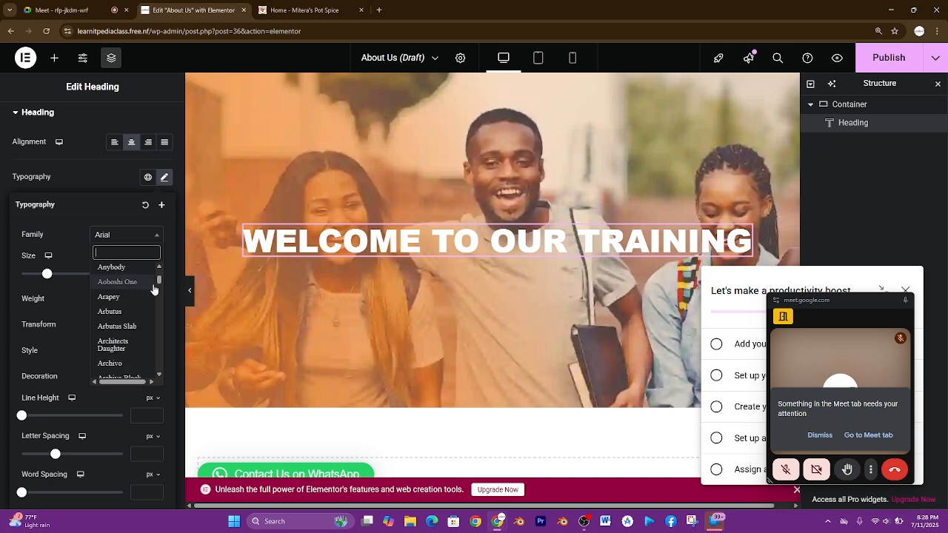
left_click_drag(154, 288, 157, 324)
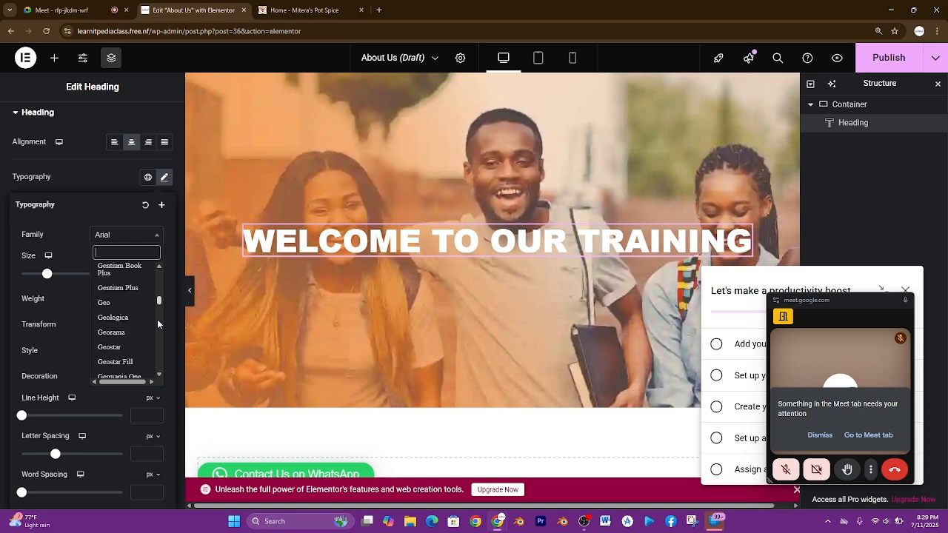
scroll(157, 319, "up", 15)
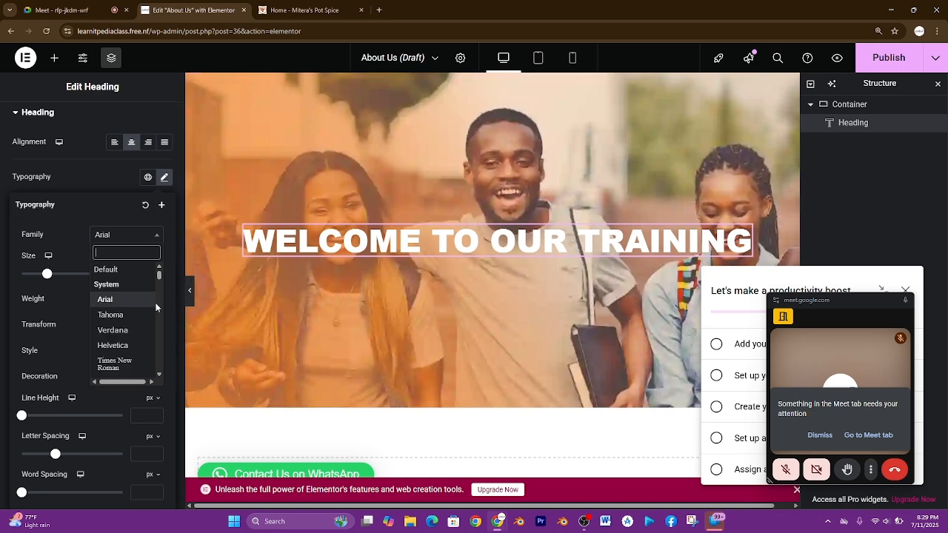
left_click(119, 319)
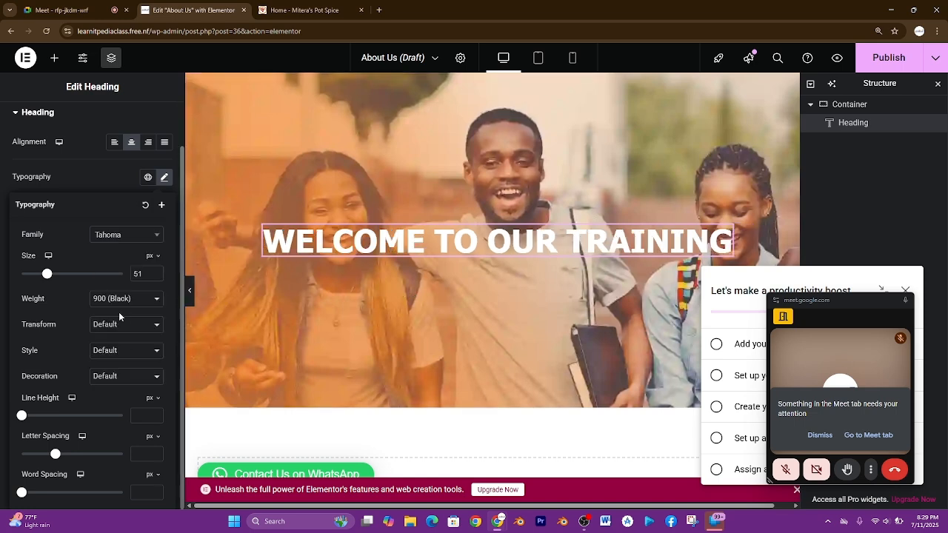
left_click(149, 237)
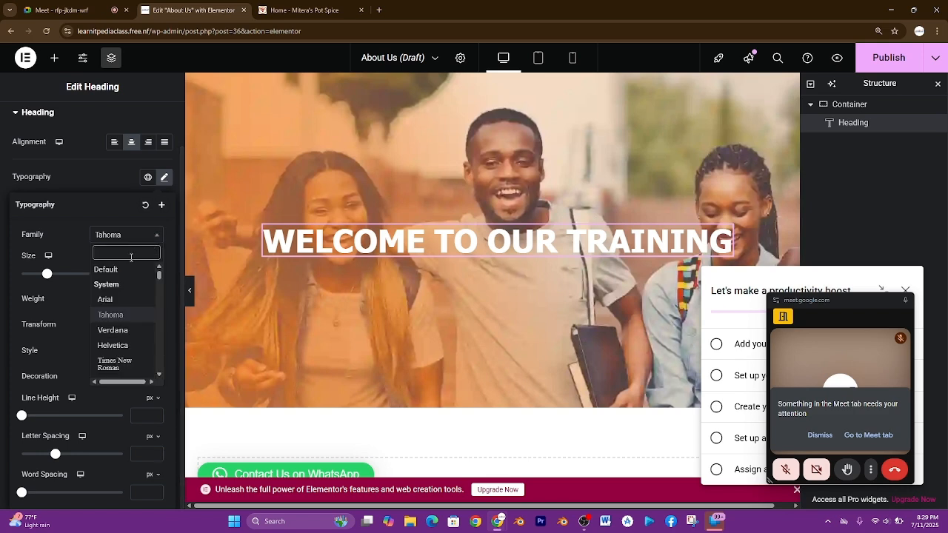
left_click(106, 299)
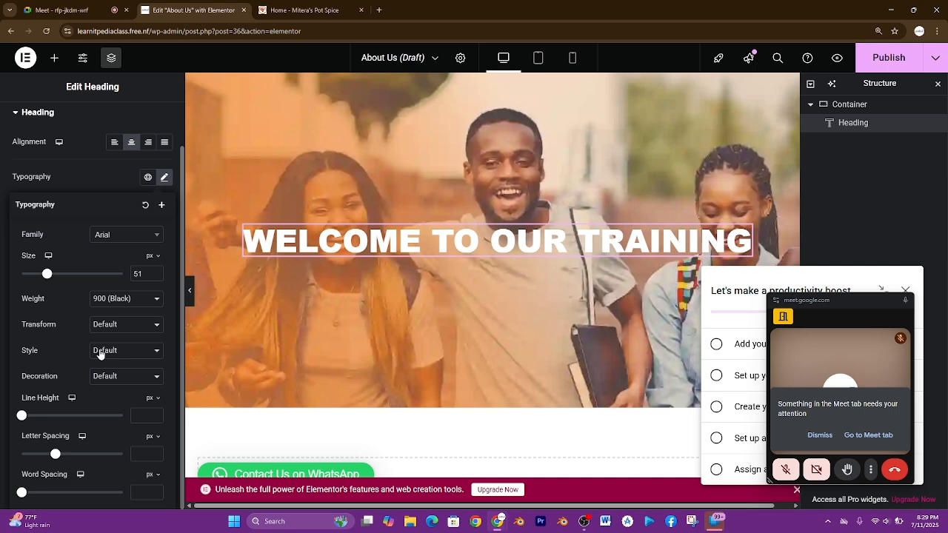
Step: Try the Lowercase text transform on the heading, and set the transform to Uppercase
left_click(122, 326)
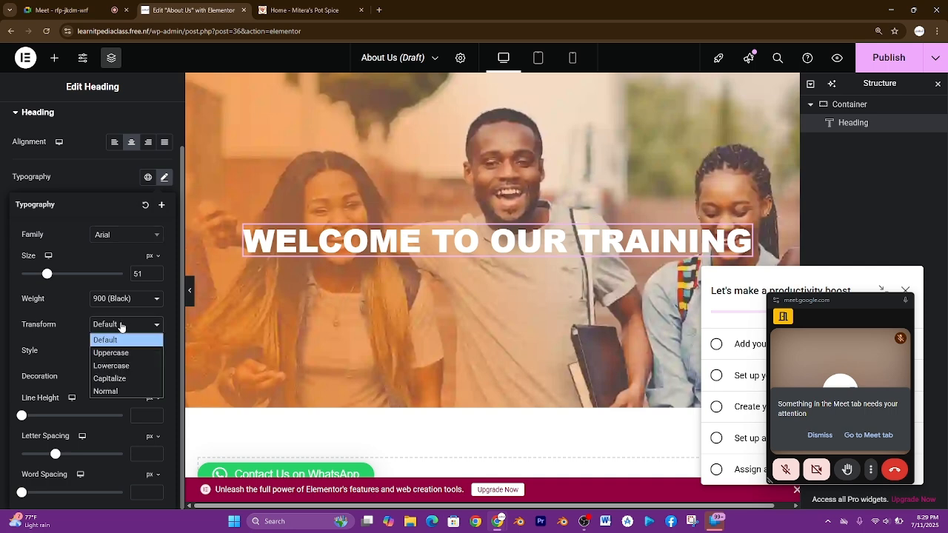
left_click(110, 364)
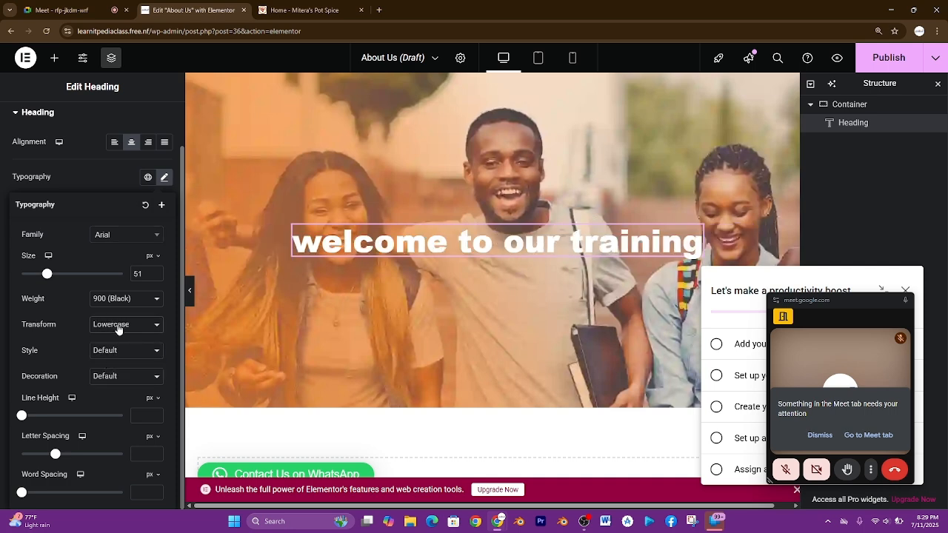
left_click(118, 330)
left_click(113, 353)
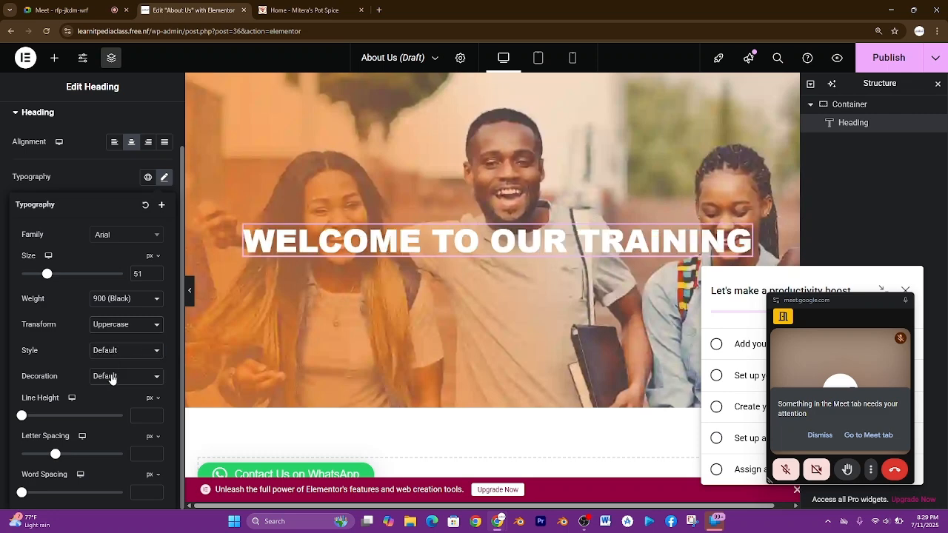
Step: Try the Underline and Line Through decorations on the heading, and set the decoration back to Default
left_click(111, 379)
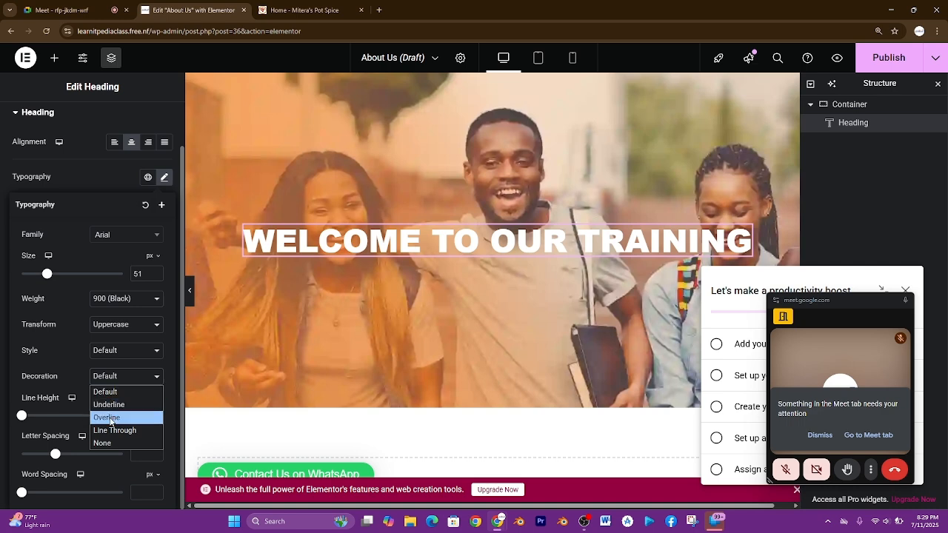
left_click(110, 407)
left_click(116, 379)
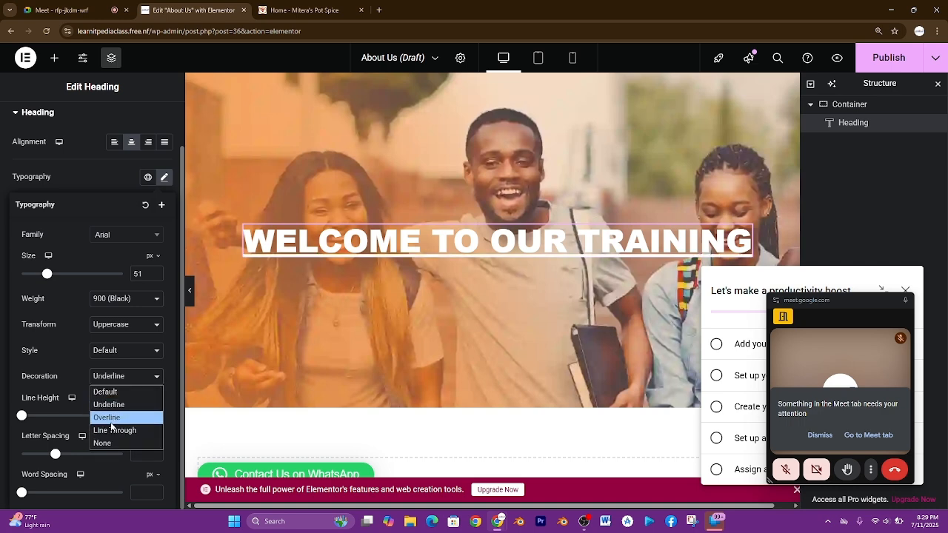
left_click(110, 427)
left_click(116, 378)
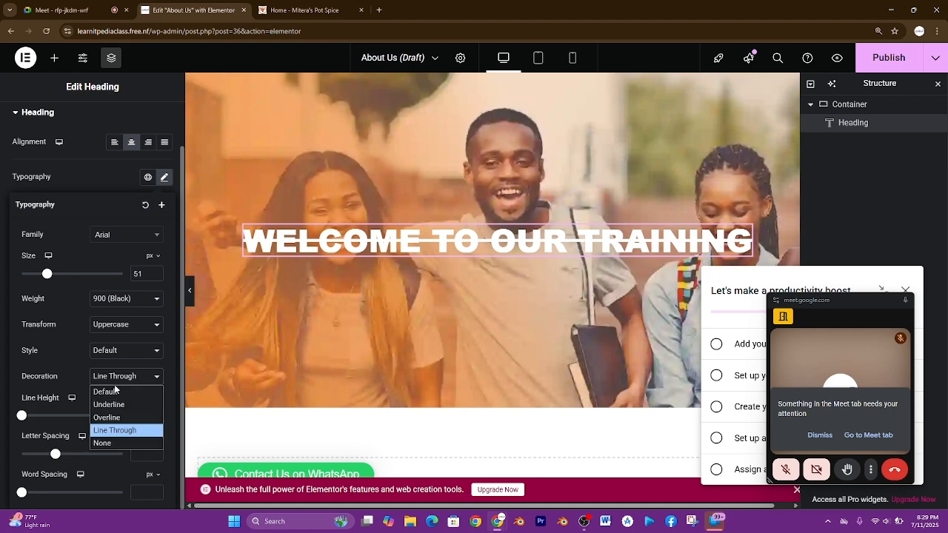
left_click(113, 390)
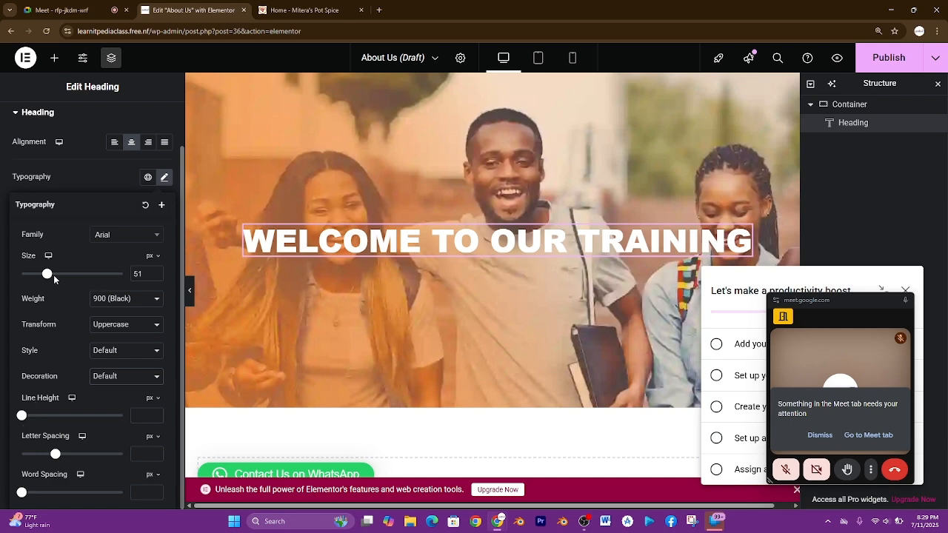
Step: Enlarge the heading's font size to 76 px and set its line height to 100 px
left_click_drag(48, 275, 61, 274)
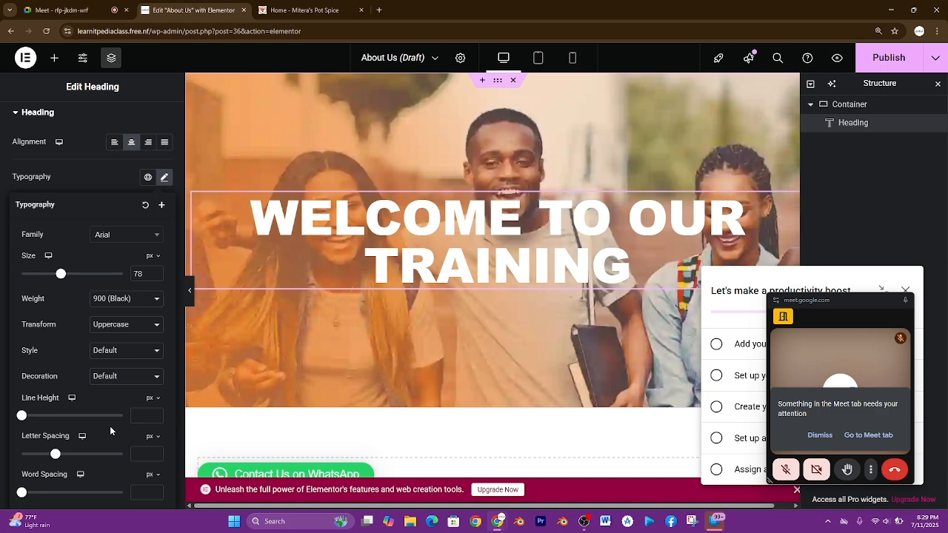
left_click_drag(21, 415, 141, 437)
mouse_move(60, 273)
left_mouse_down()
mouse_move(49, 275)
mouse_move(63, 276)
left_mouse_up()
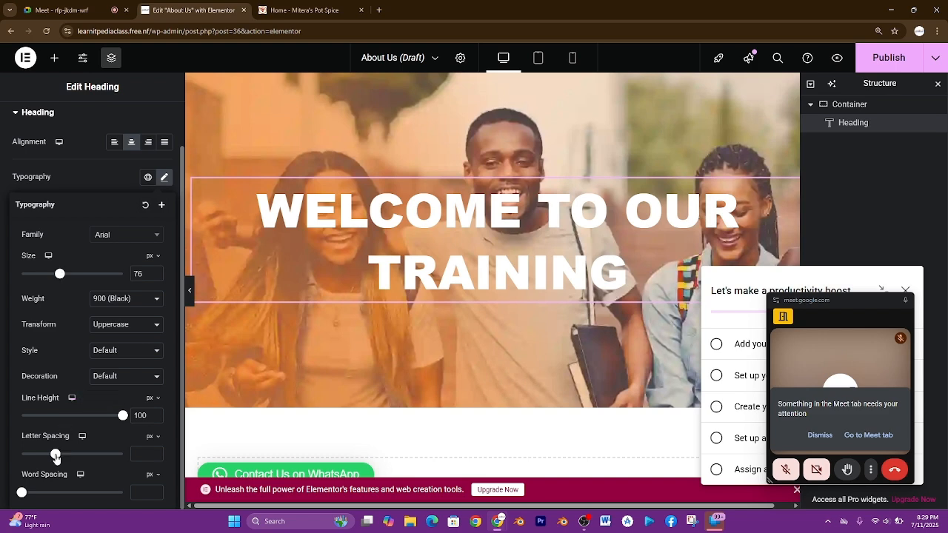
Step: Set the heading's letter spacing to -1.6 px, word spacing to 5 px and line height to 67 px
mouse_move(55, 456)
left_mouse_down()
mouse_move(123, 453)
mouse_move(2, 460)
mouse_move(46, 460)
left_mouse_up()
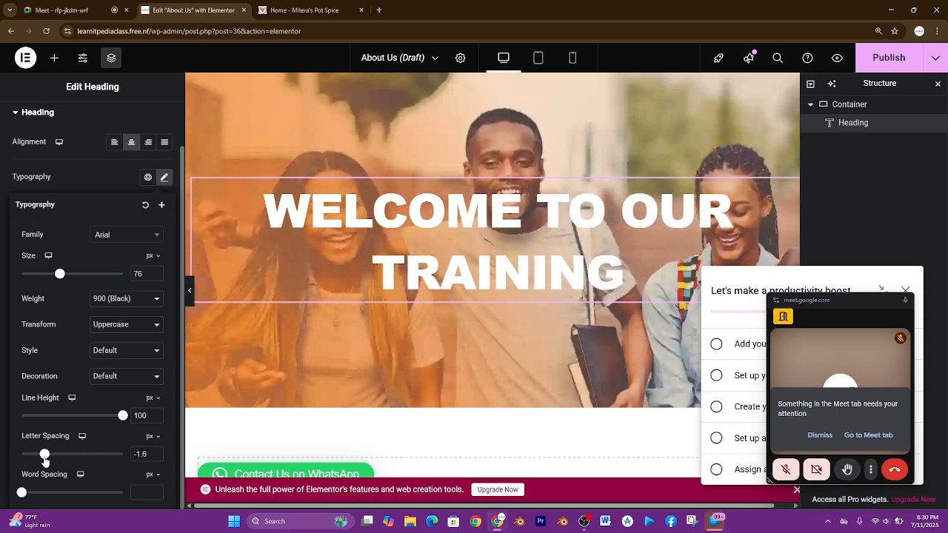
mouse_move(21, 492)
left_mouse_down()
mouse_move(143, 492)
mouse_move(32, 499)
left_mouse_up()
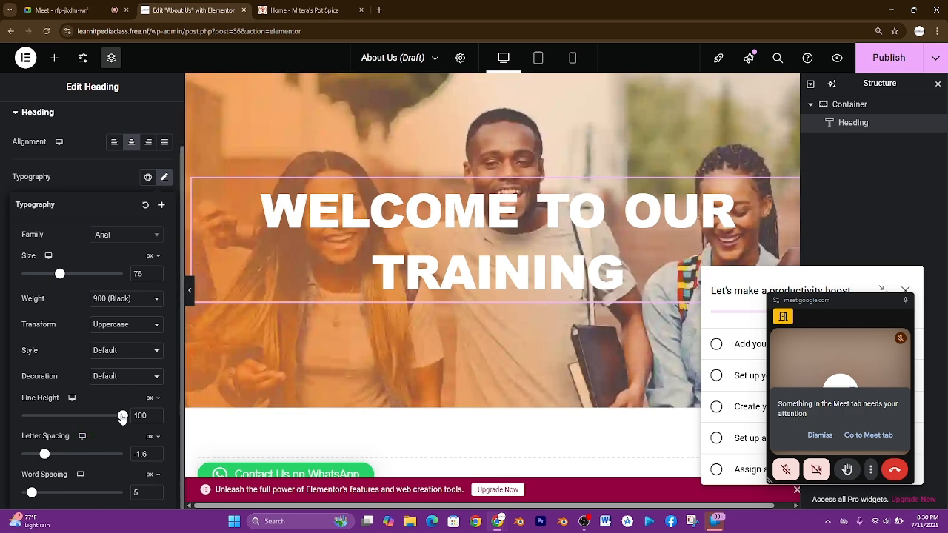
left_click_drag(123, 416, 89, 417)
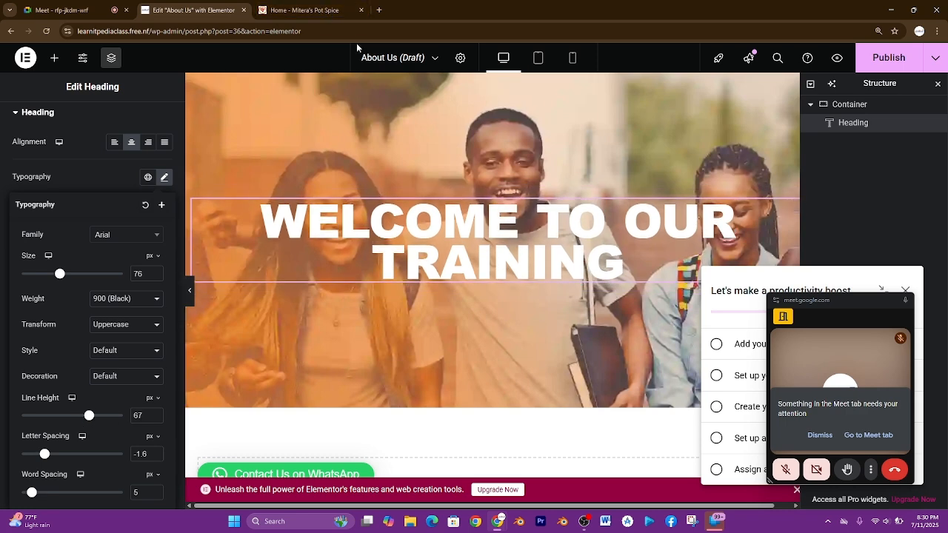
Step: Check the hero tagline on the Mitera's Pot site, and add a Text Editor widget below the heading in the hero container
left_click(305, 10)
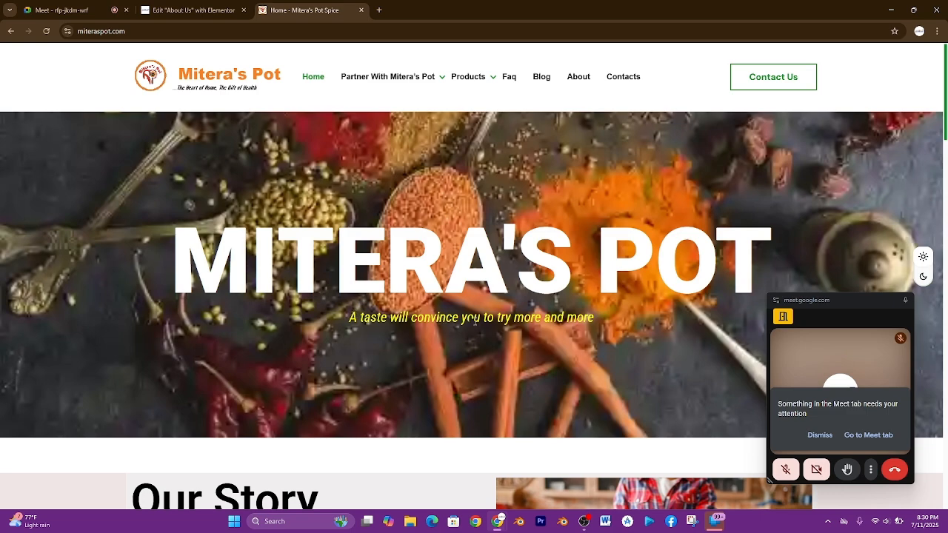
left_click_drag(785, 259, 340, 259)
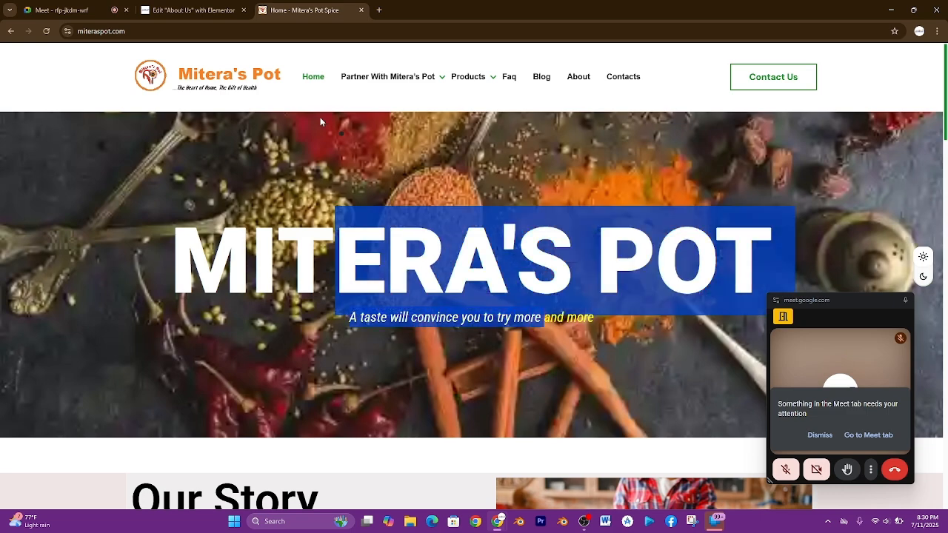
left_click(187, 9)
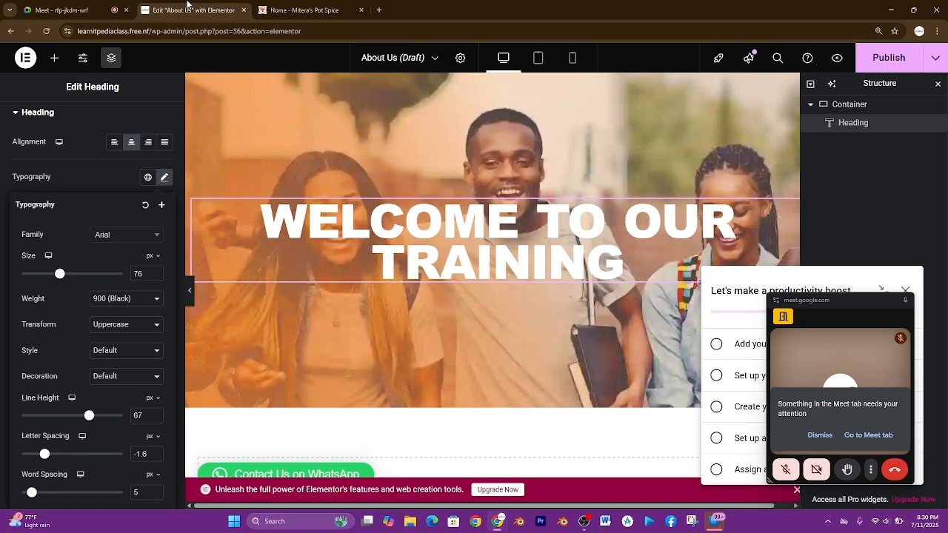
left_click(56, 58)
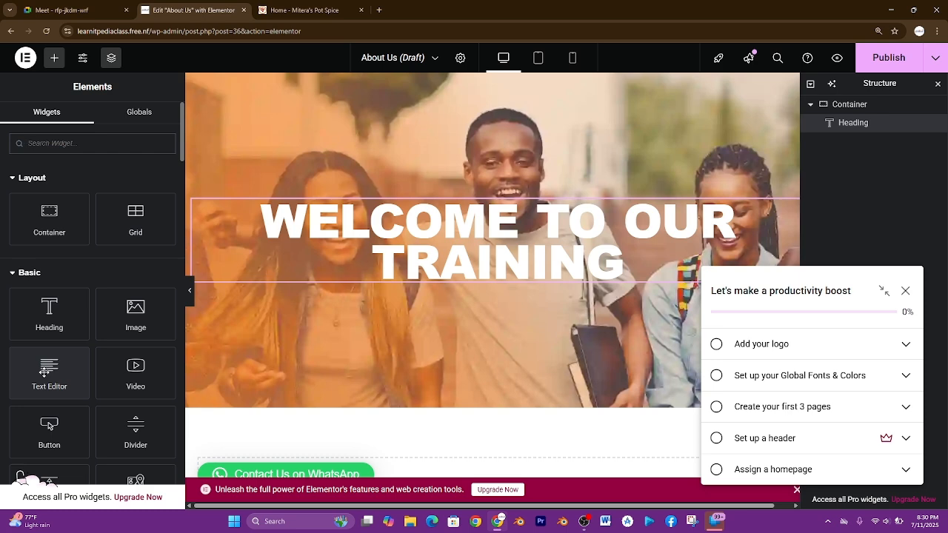
left_click_drag(45, 371, 478, 270)
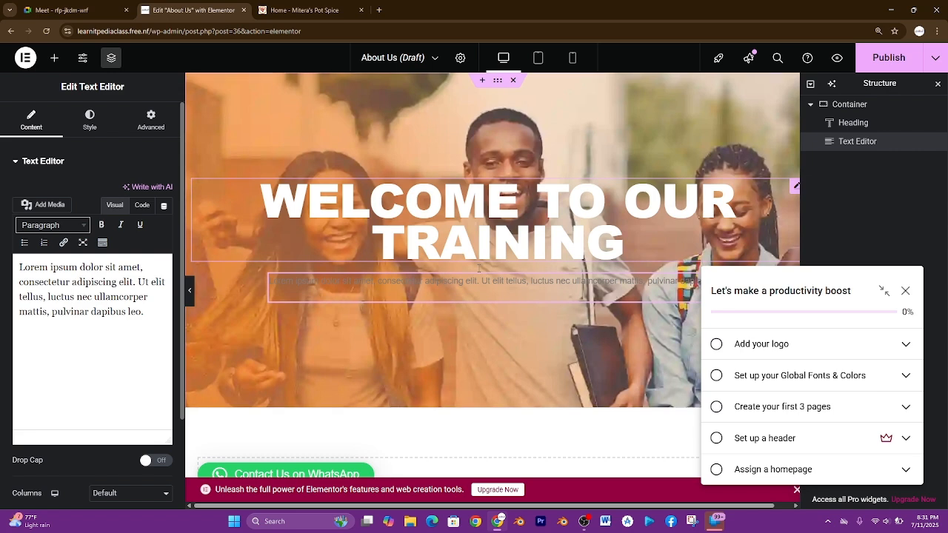
Step: Replace the text widget's placeholder paragraph with "Learning to be a better person"
left_click(156, 310)
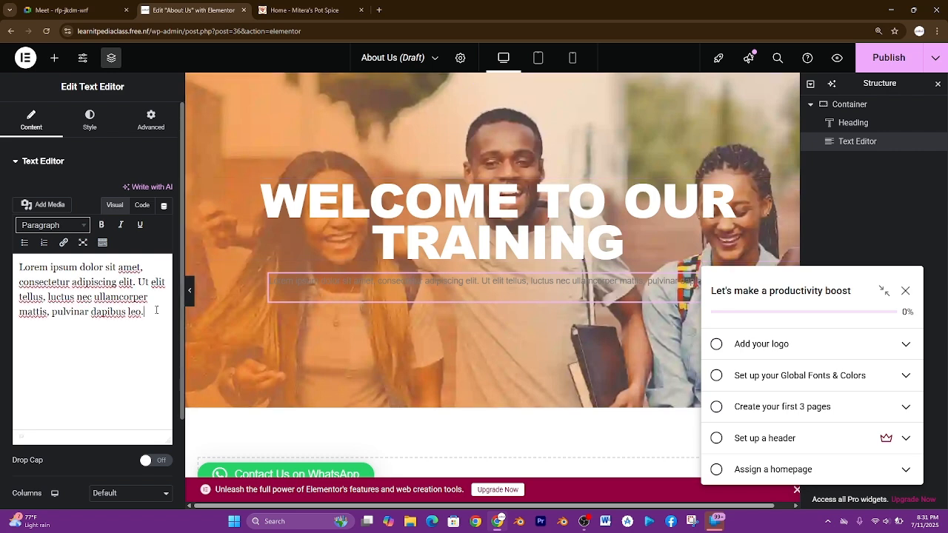
key("ctrl+a")
type("L")
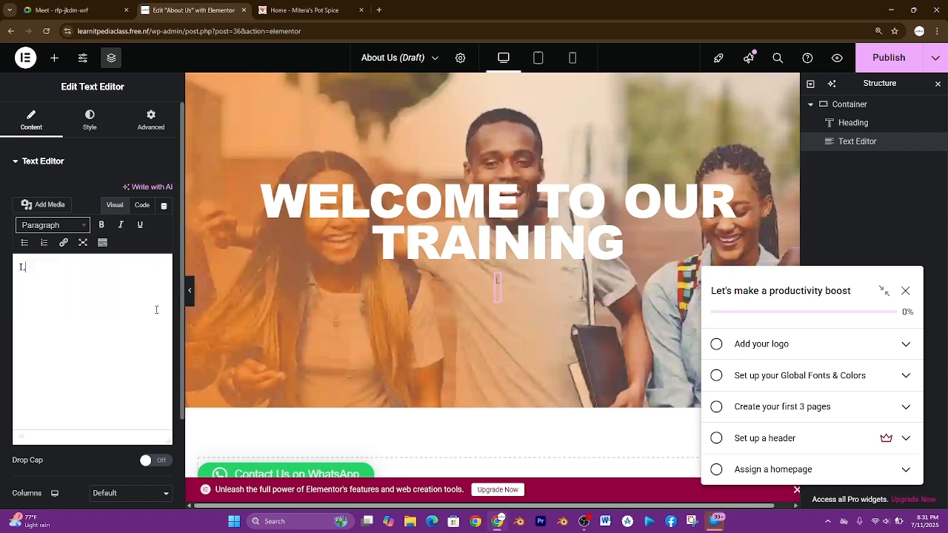
type("earning t")
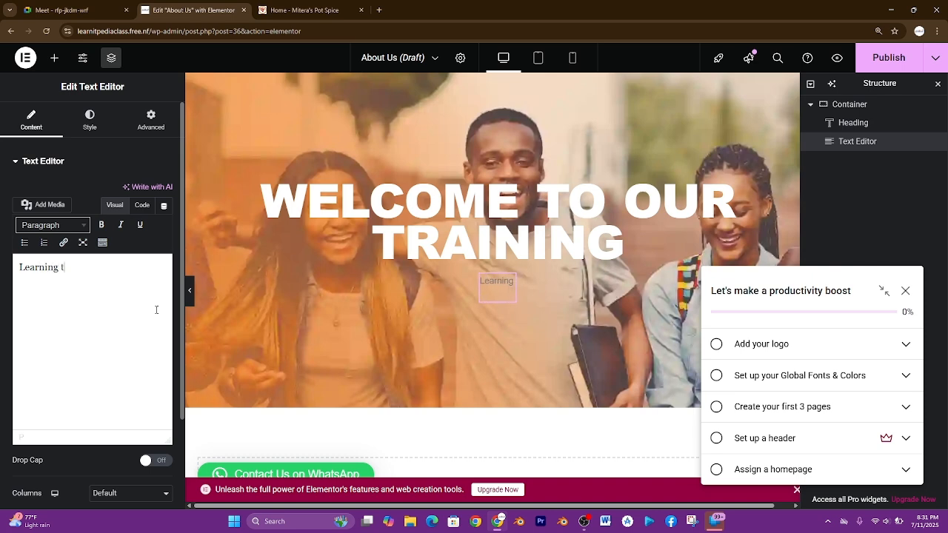
type("o be a be")
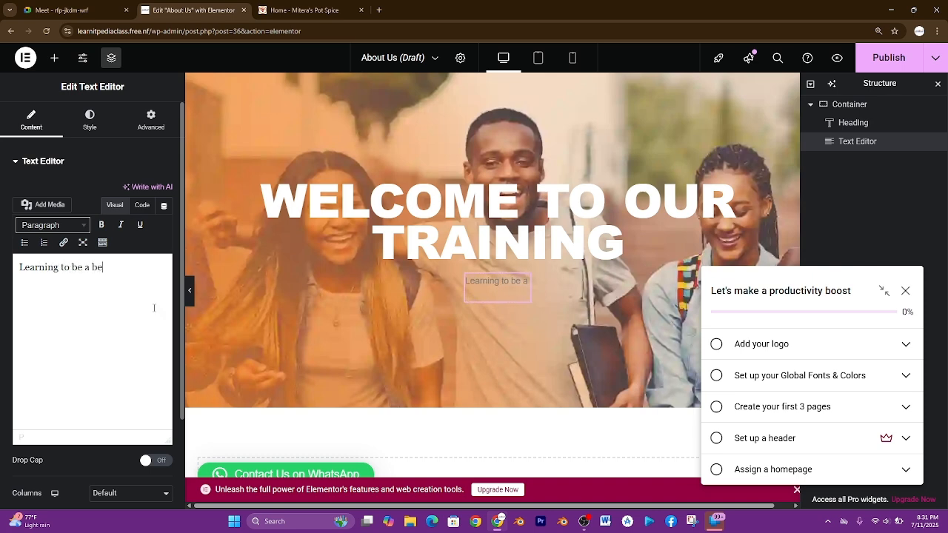
type("tter person")
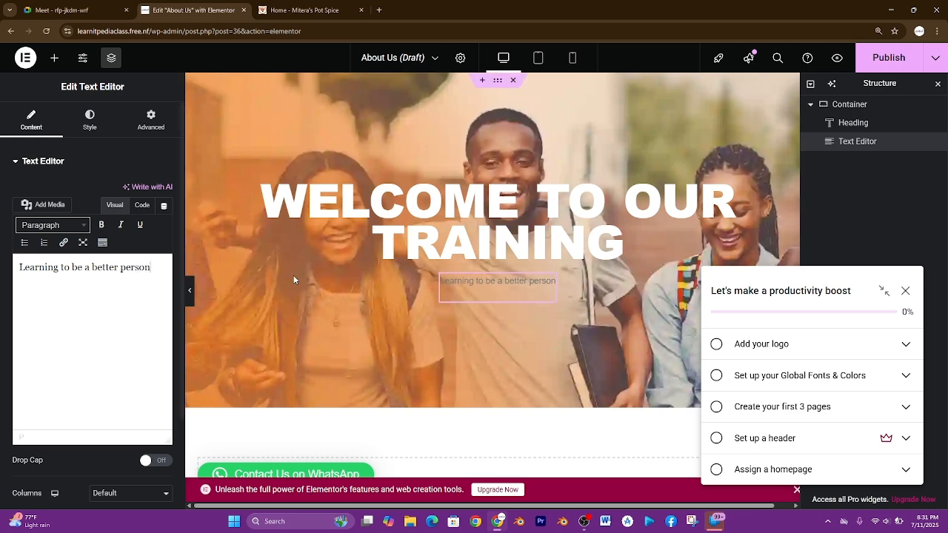
Step: Try black and yellow on the tagline text, and set its colour to navy blue
left_click(296, 5)
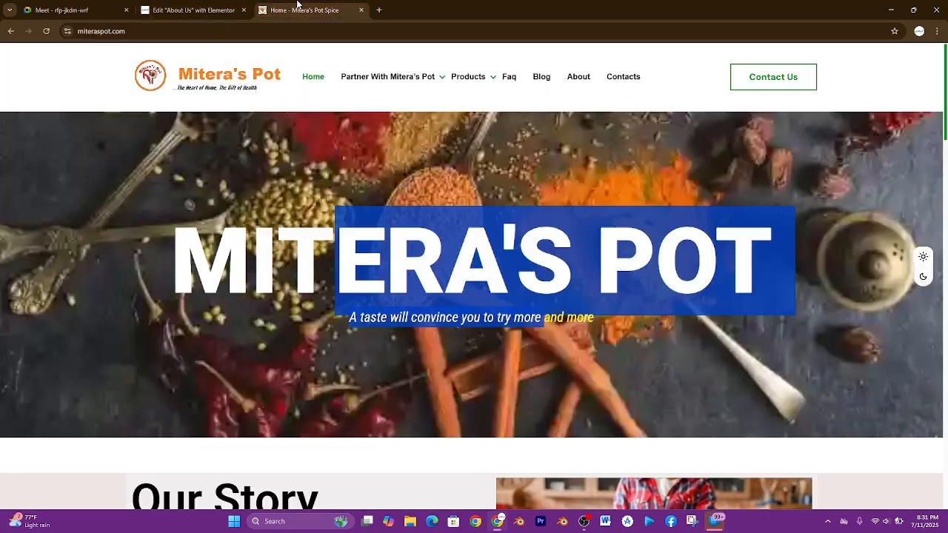
left_click(190, 10)
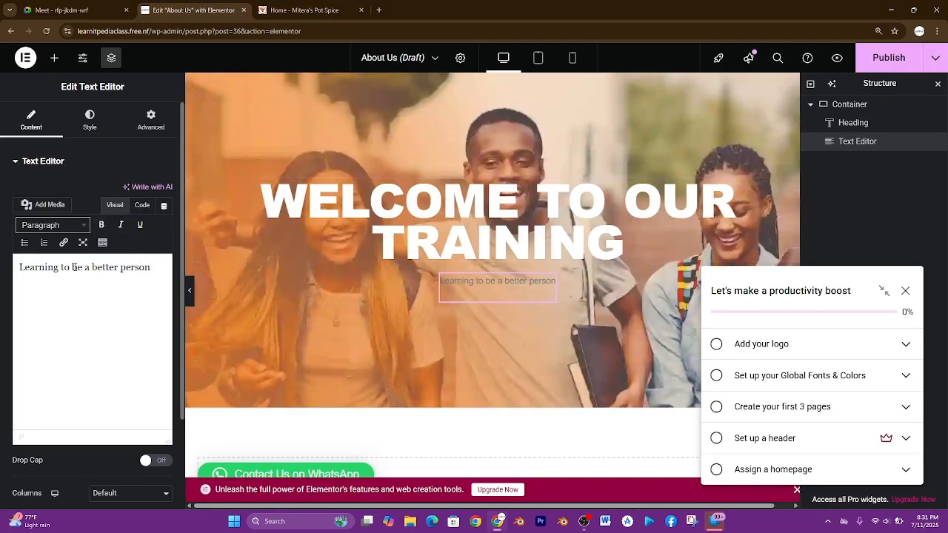
left_click(102, 243)
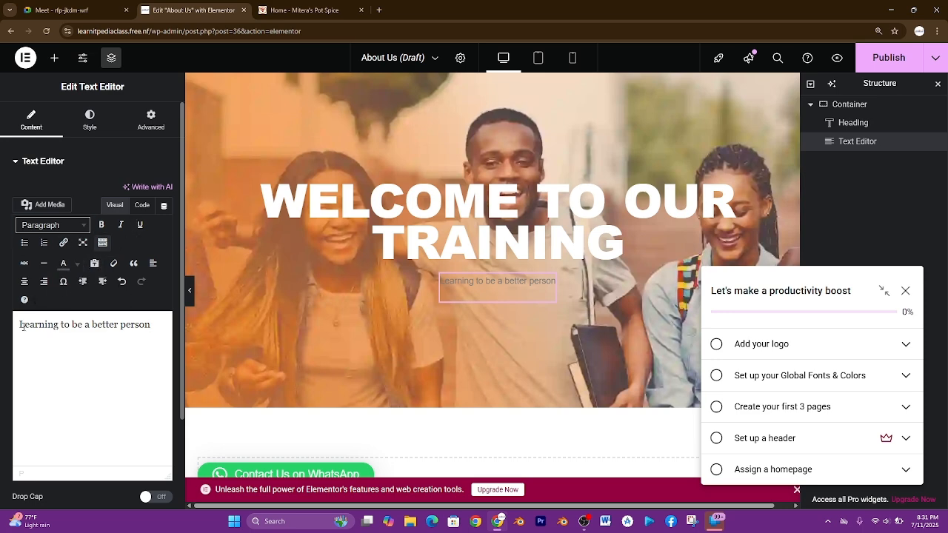
left_click_drag(20, 325, 150, 324)
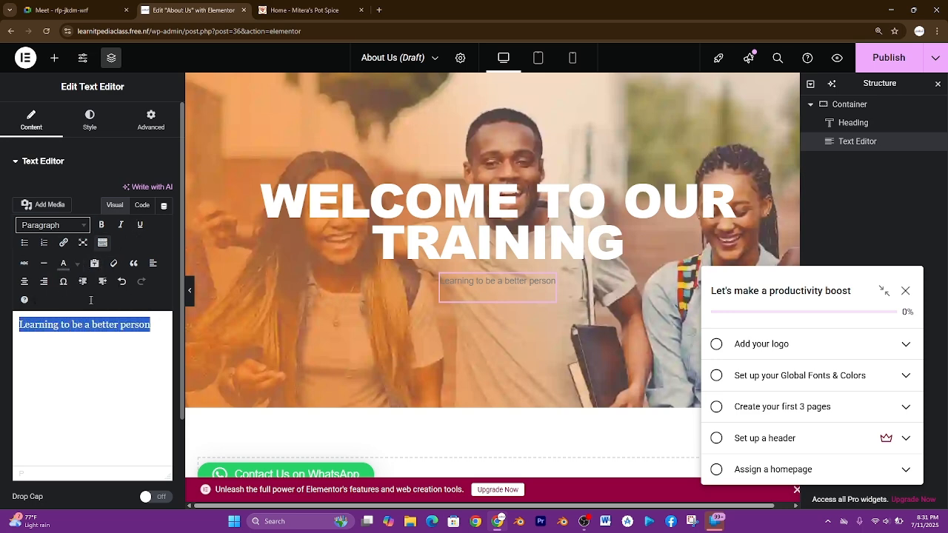
left_click(77, 263)
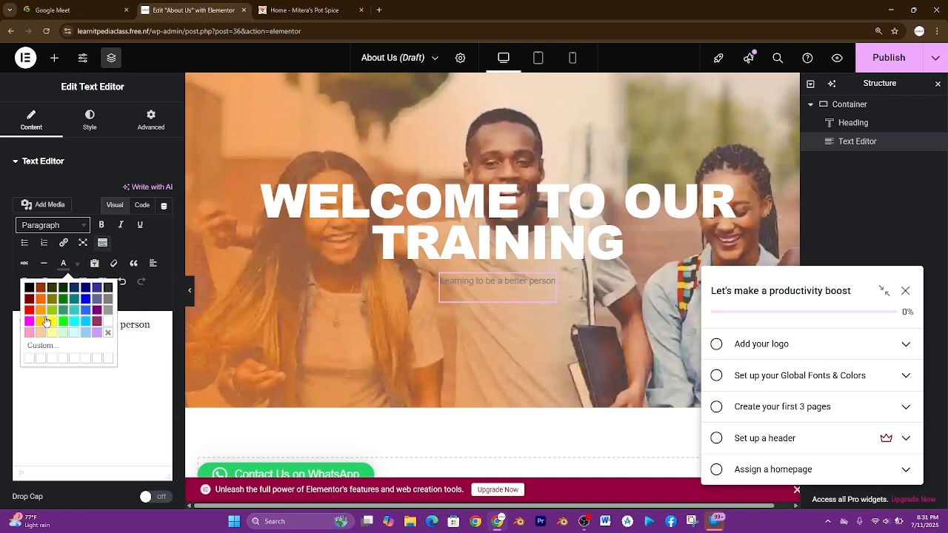
left_click(30, 288)
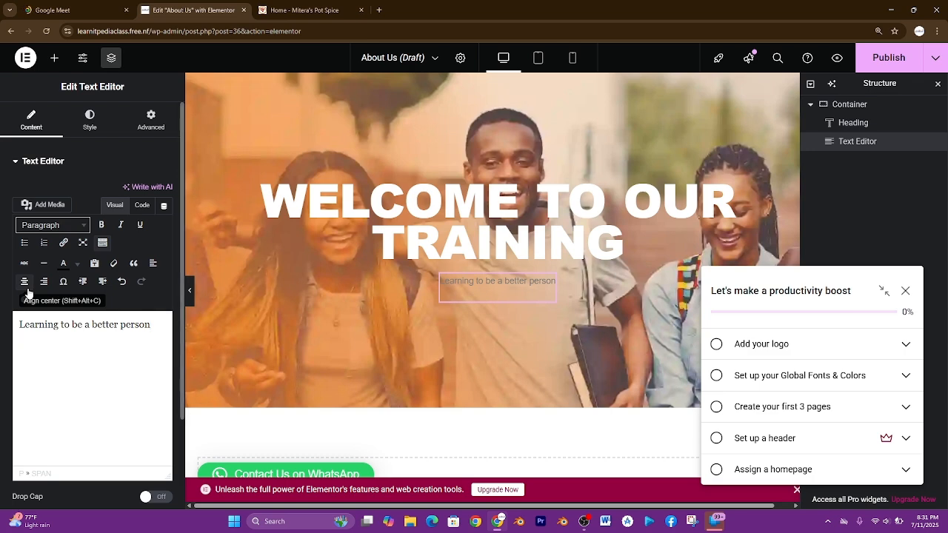
triple_click(64, 325)
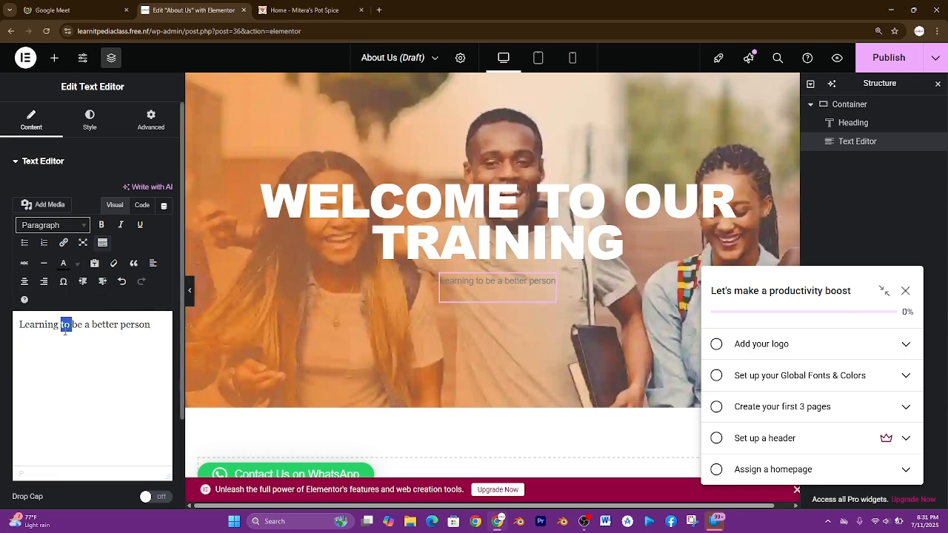
left_click(76, 270)
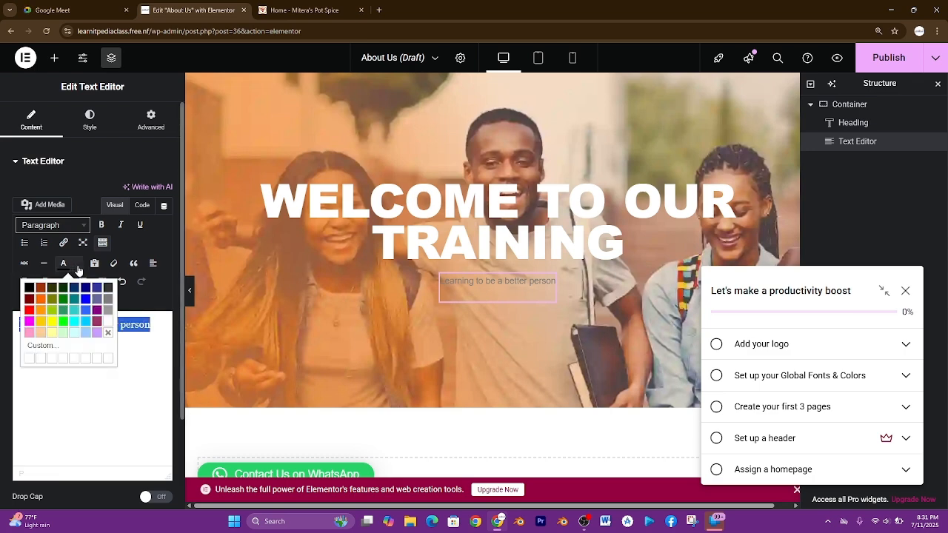
left_click(51, 321)
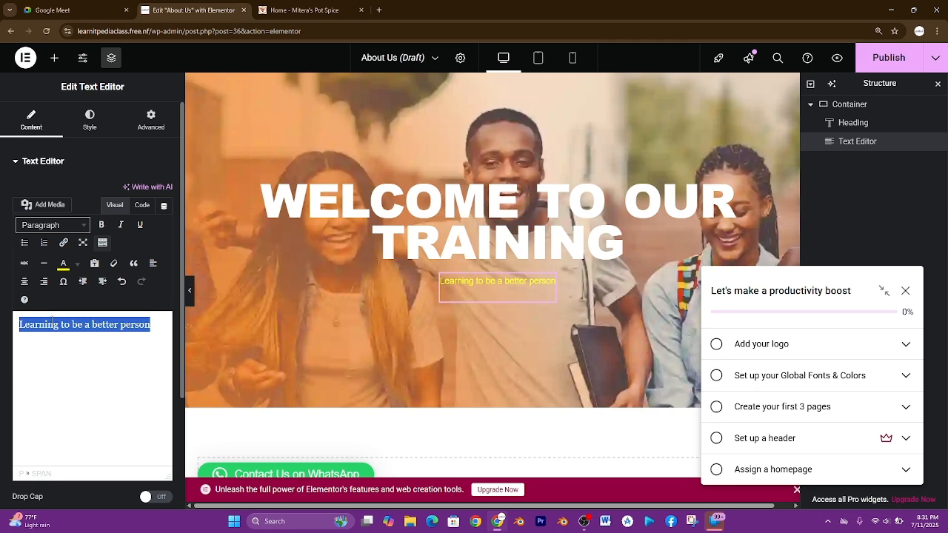
left_click(77, 265)
left_click(79, 290)
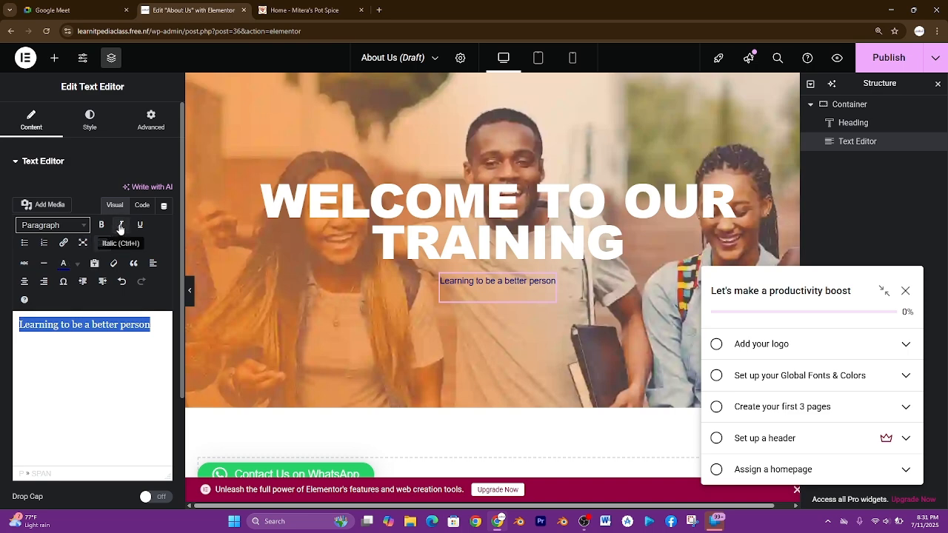
Step: Make the tagline italic and bold, and try underlining it
left_click(310, 9)
left_click(201, 10)
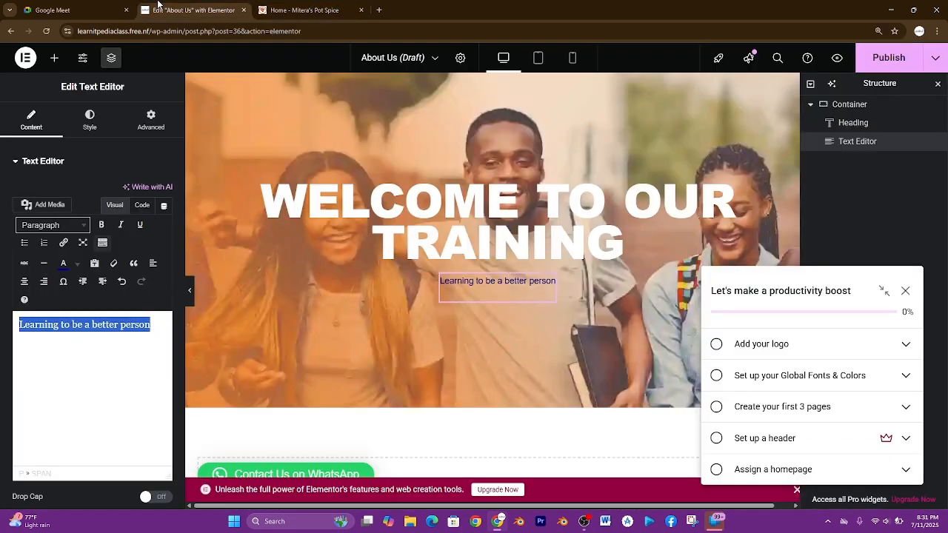
left_click(118, 225)
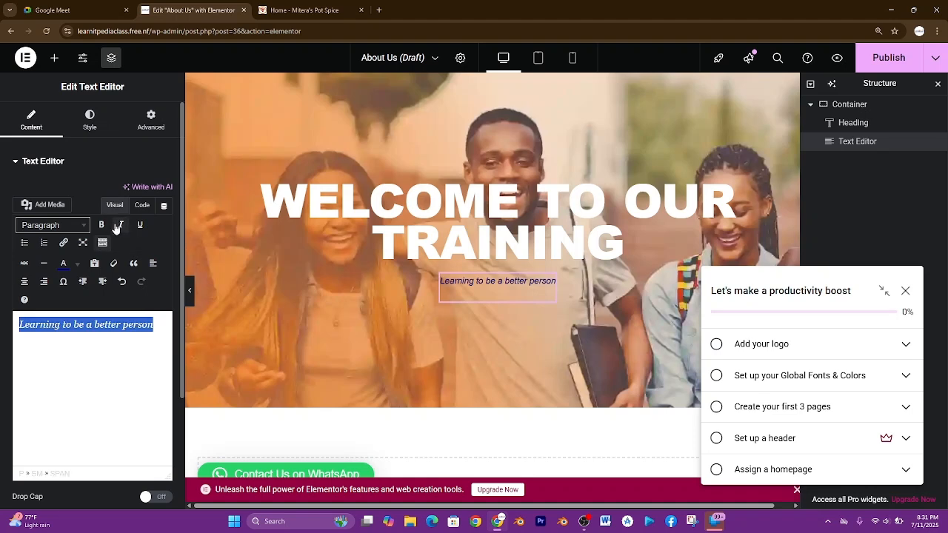
left_click(102, 225)
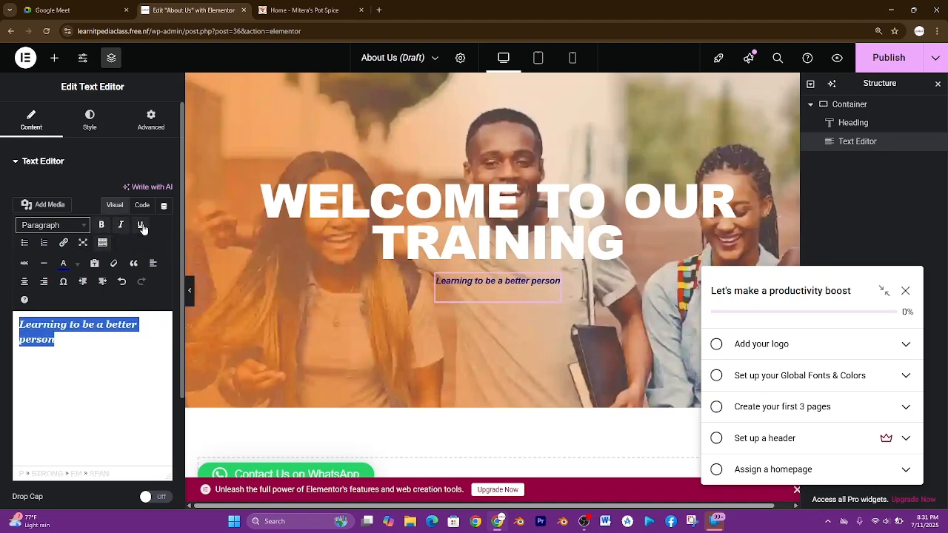
left_click(141, 226)
left_click(141, 226)
Step: Reopen the tagline's text widget and set its paragraph format to Heading 2
left_click(312, 241)
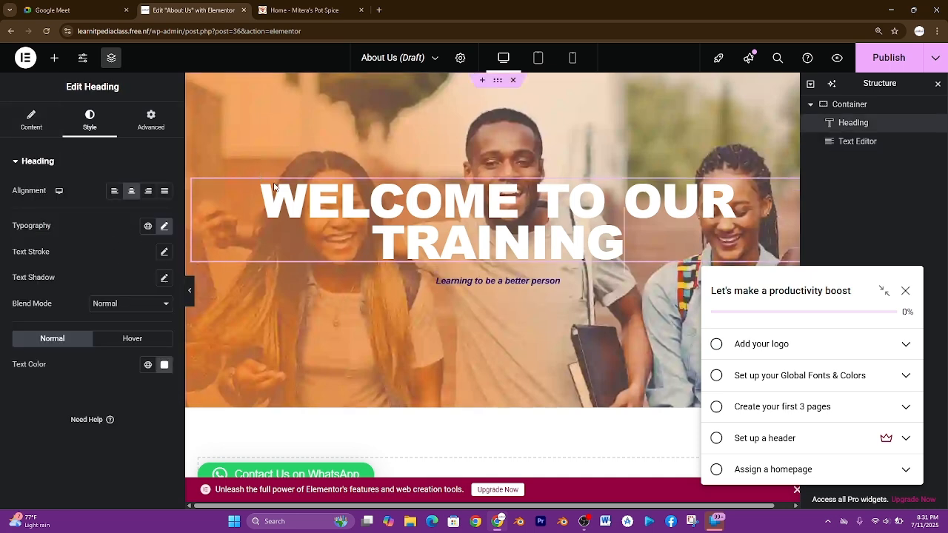
left_click(503, 281)
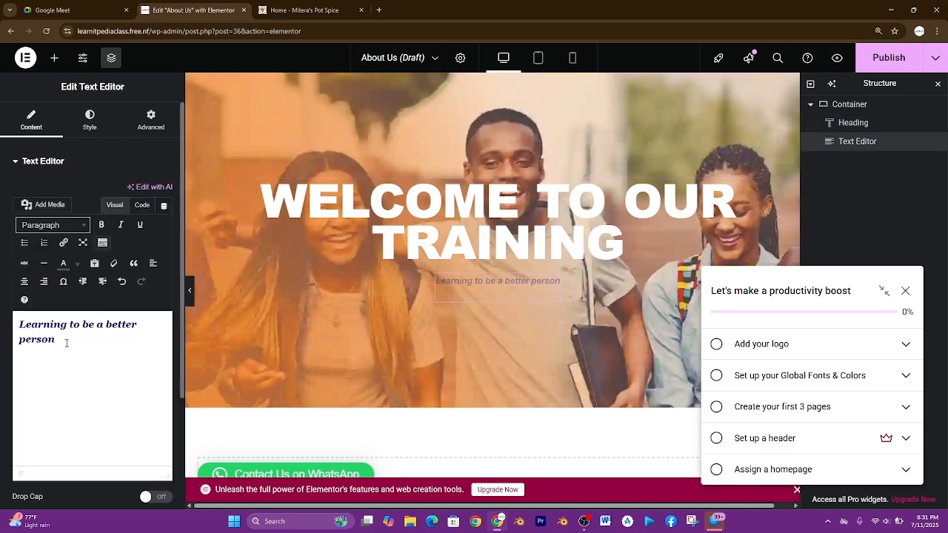
left_click(78, 225)
left_click(53, 294)
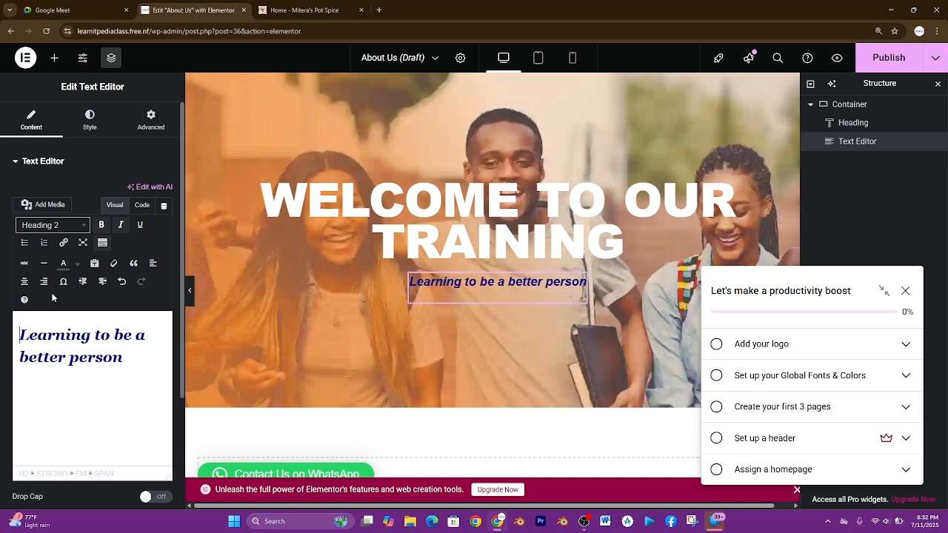
left_click(90, 227)
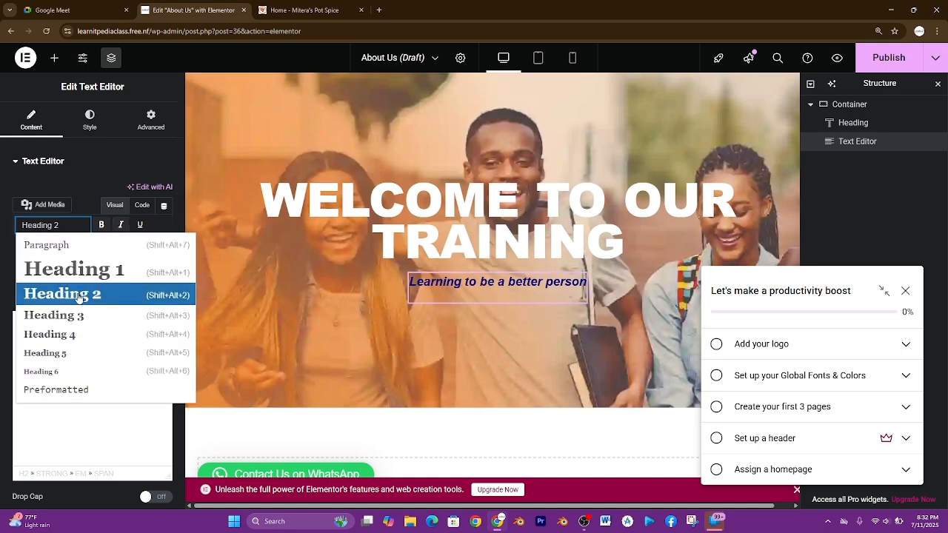
scroll(457, 351, "down", 1)
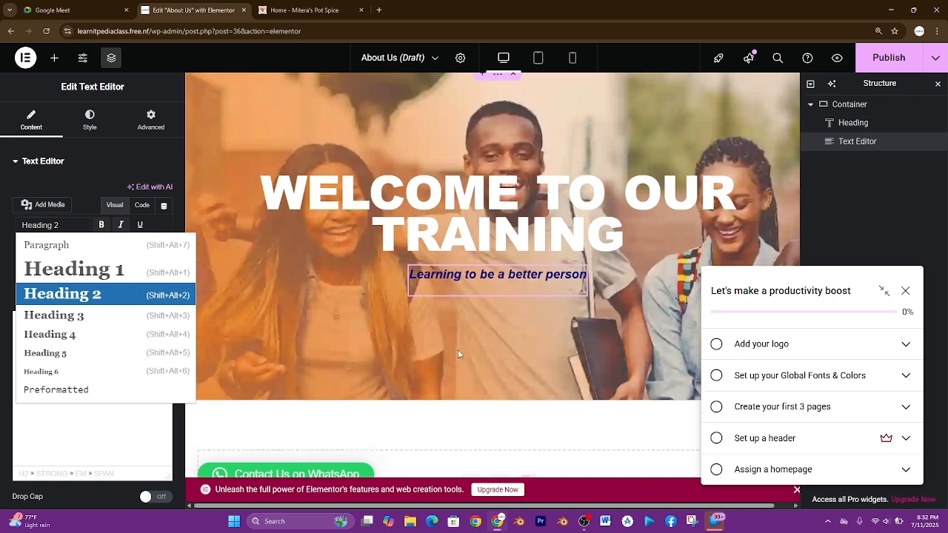
Step: Examine the Our Story section on the Mitera's Pot site, including its title, divider, text column and image with caption
left_click(314, 7)
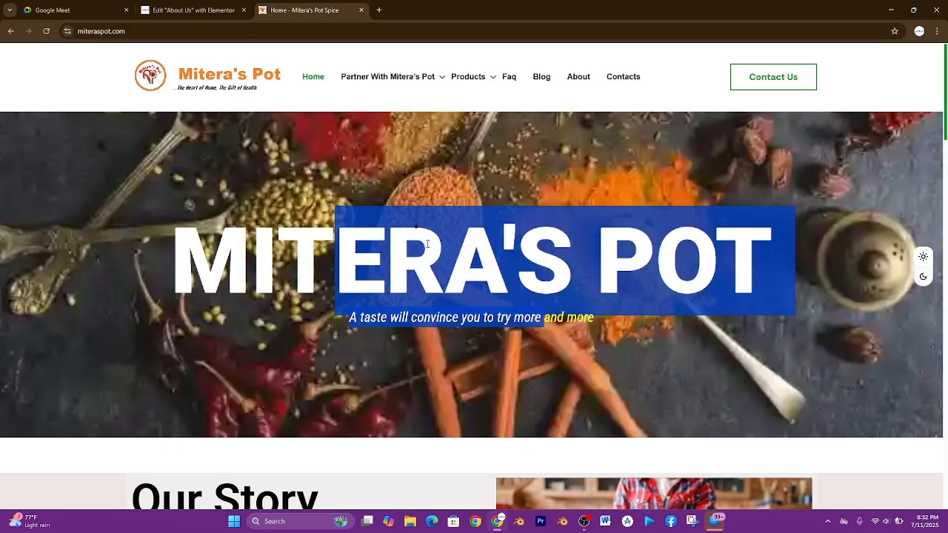
left_click(415, 331)
scroll(415, 331, "down", 3)
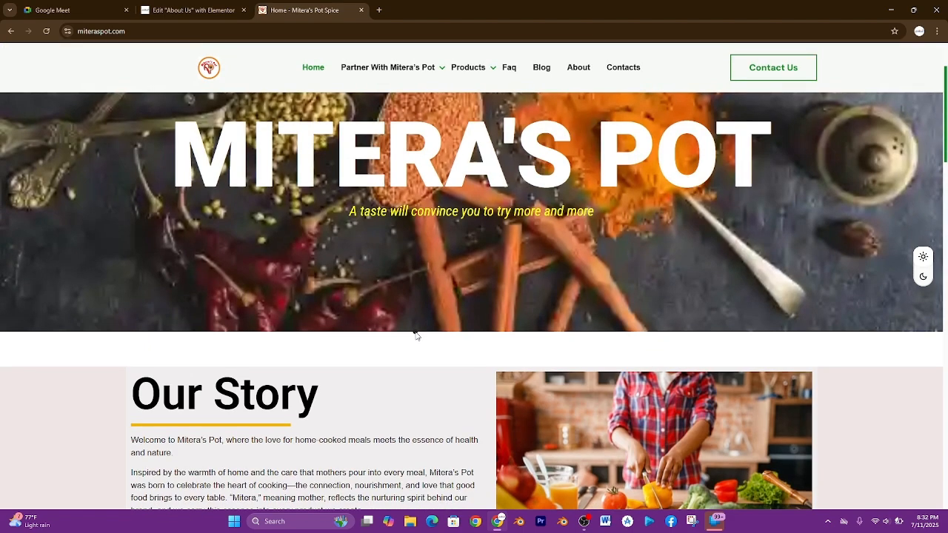
scroll(415, 333, "down", 3)
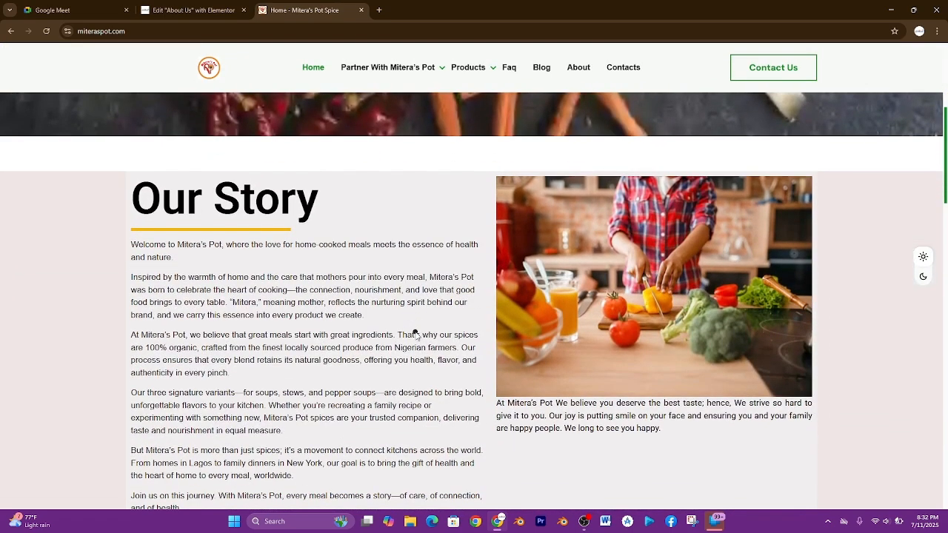
scroll(416, 335, "down", 1)
scroll(415, 333, "up", 1)
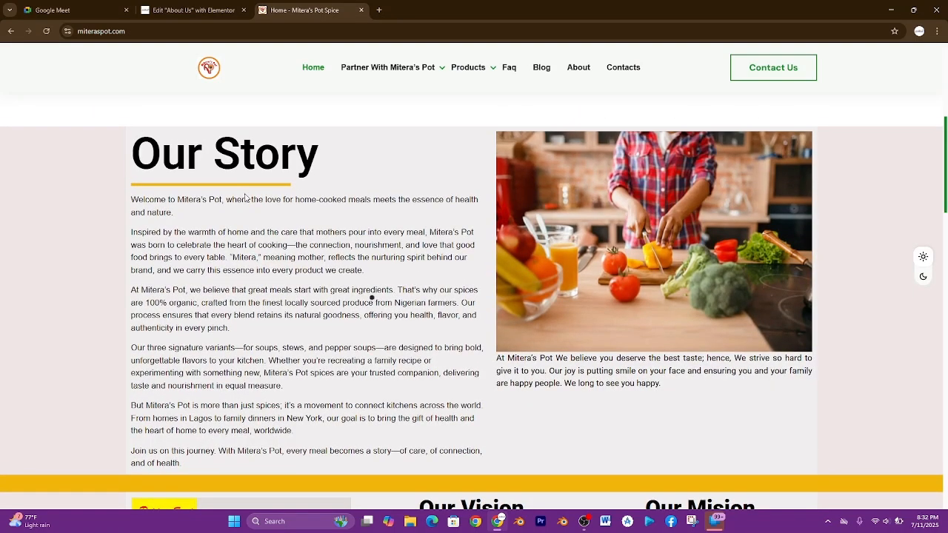
left_click_drag(144, 157, 282, 151)
left_click(254, 187)
left_click_drag(139, 200, 275, 396)
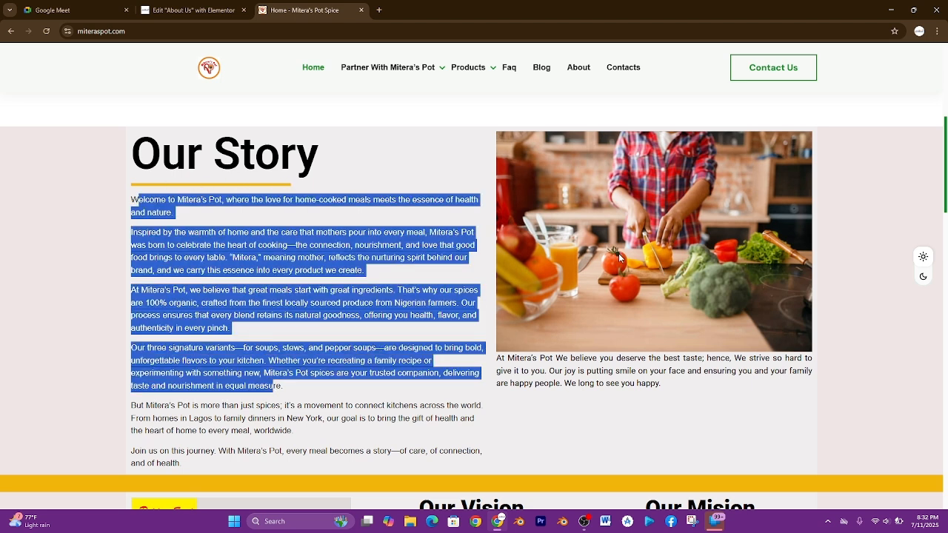
left_click(193, 10)
left_click(307, 5)
left_click(312, 221)
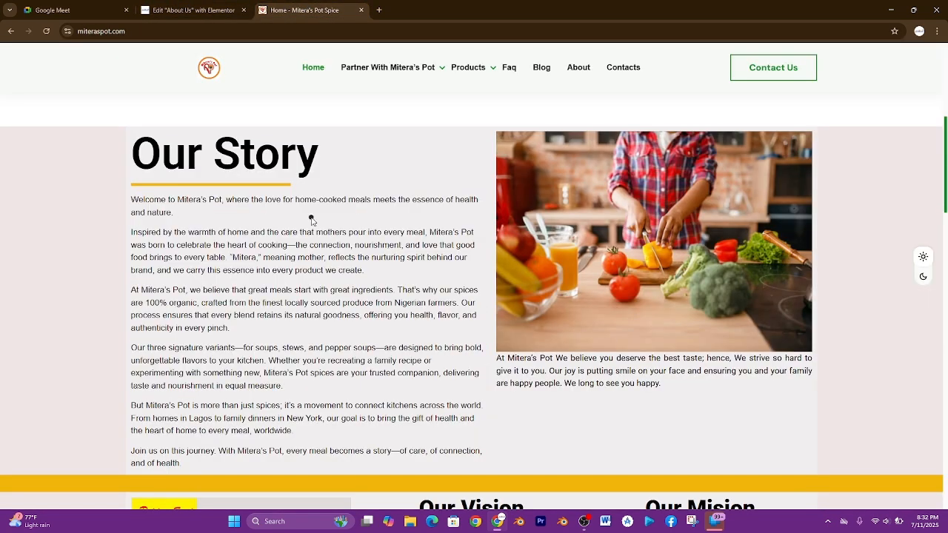
left_click_drag(288, 152, 305, 325)
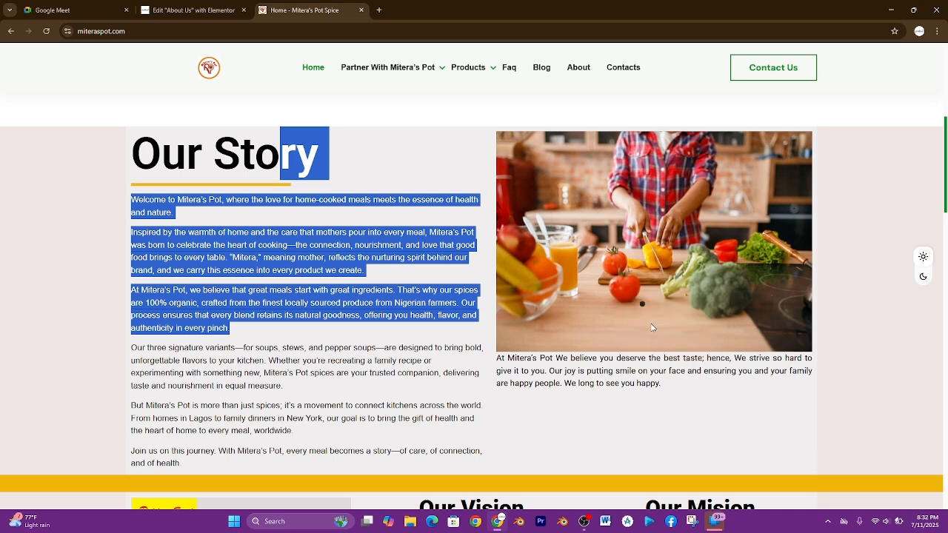
Step: Return to the Elementor editor and add a flexbox container with two equal columns below the hero section
left_click(234, 4)
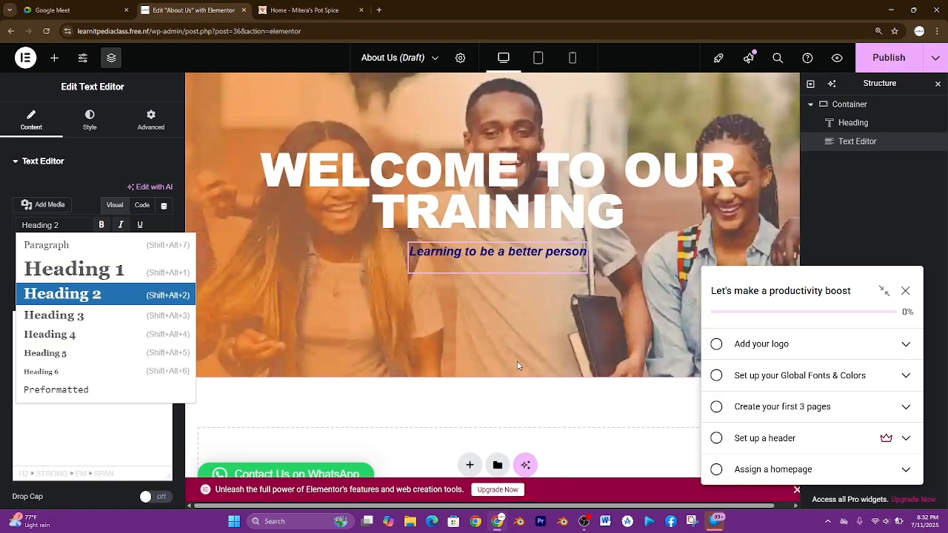
scroll(517, 365, "down", 1)
left_click(469, 397)
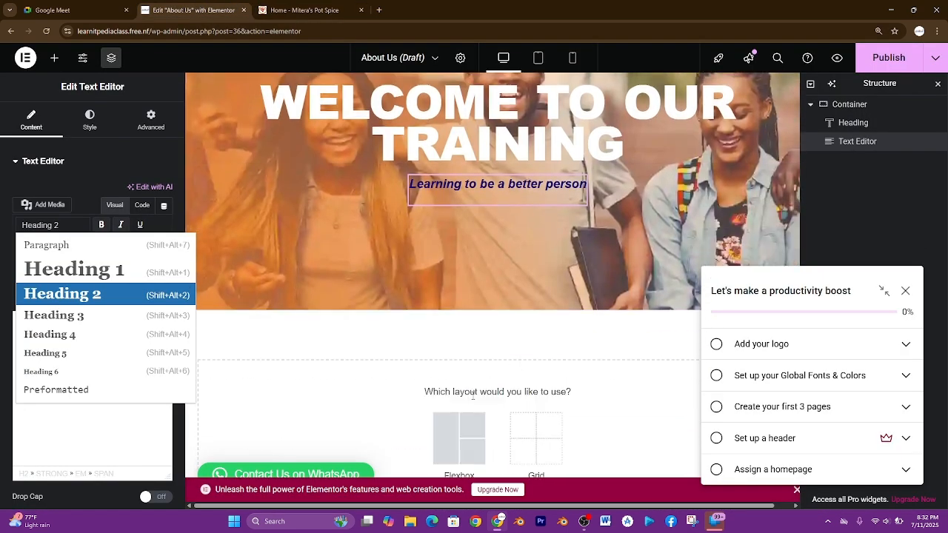
left_click(453, 444)
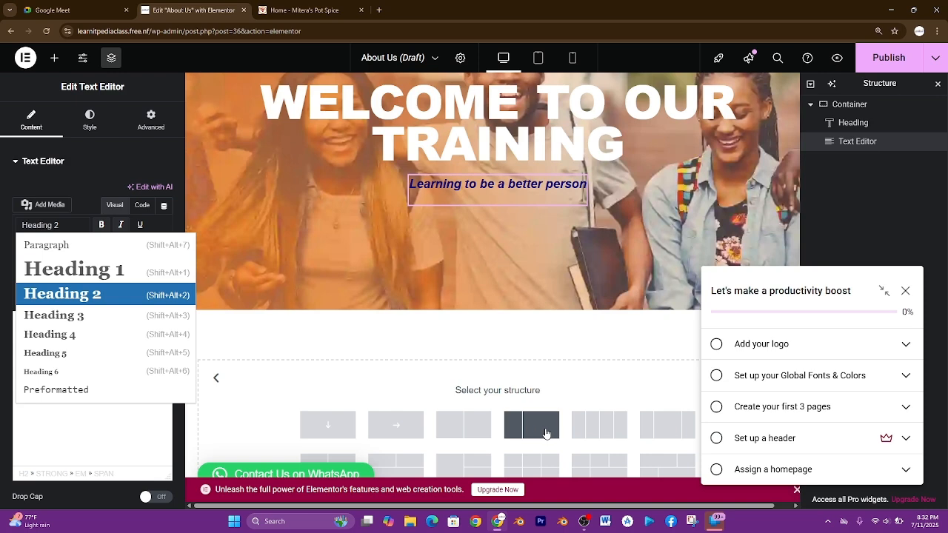
left_click(463, 426)
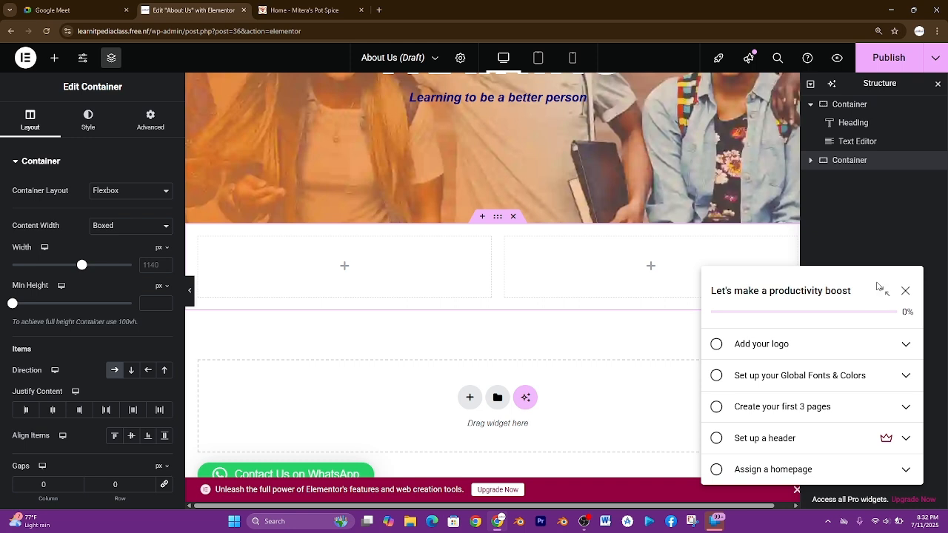
left_click(717, 345)
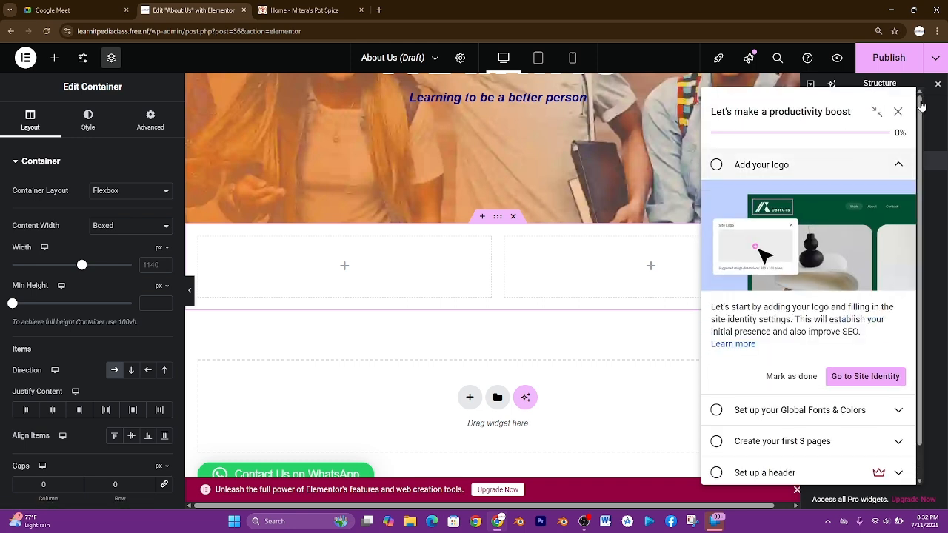
left_click(876, 111)
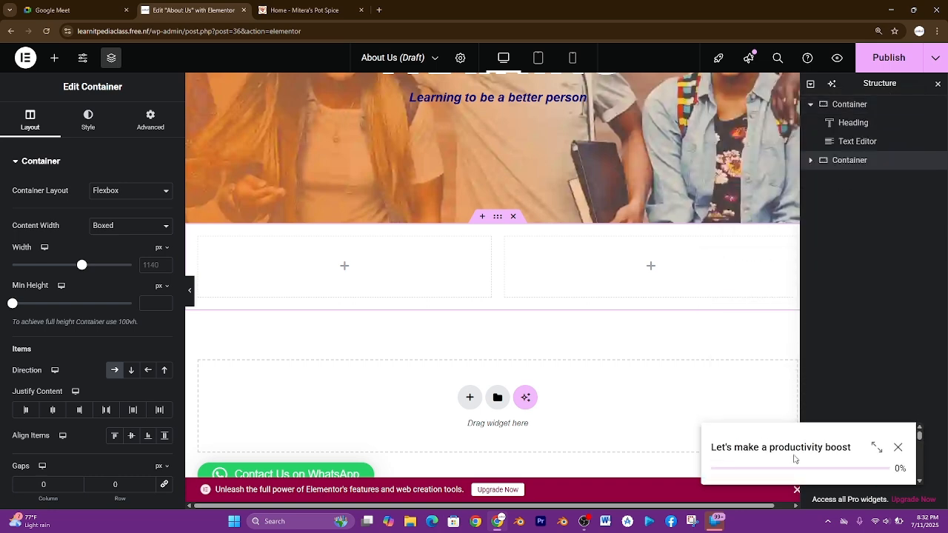
left_click(804, 445)
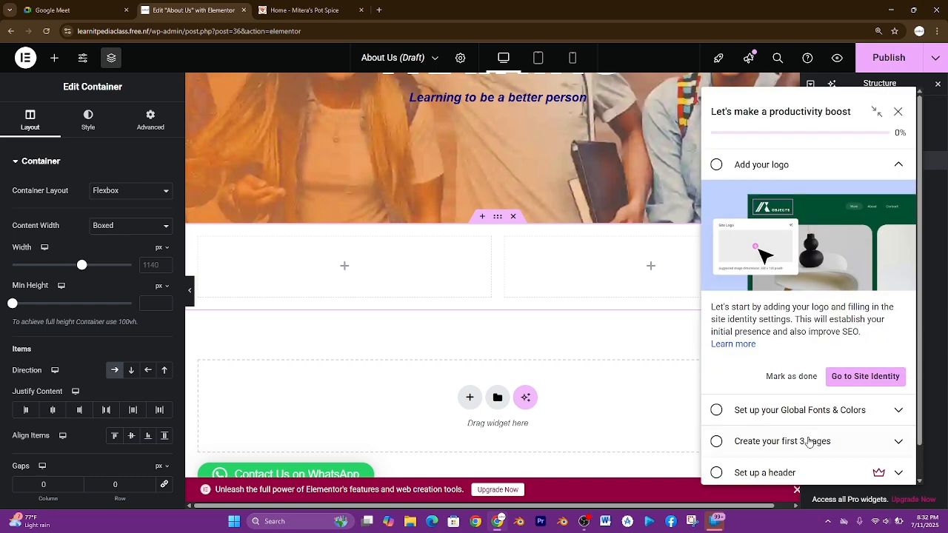
left_click(897, 170)
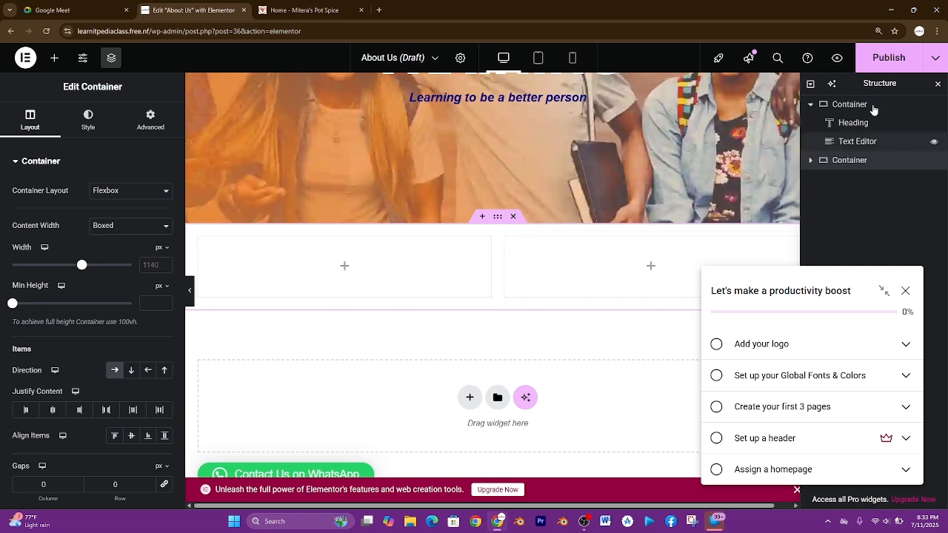
Step: Select the new two-column container and check its content width options
left_click(849, 146)
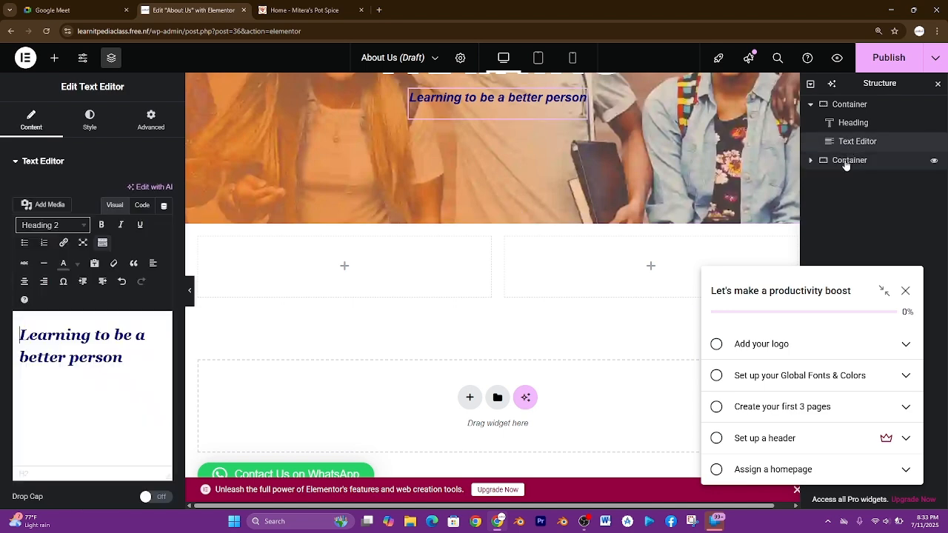
left_click(846, 163)
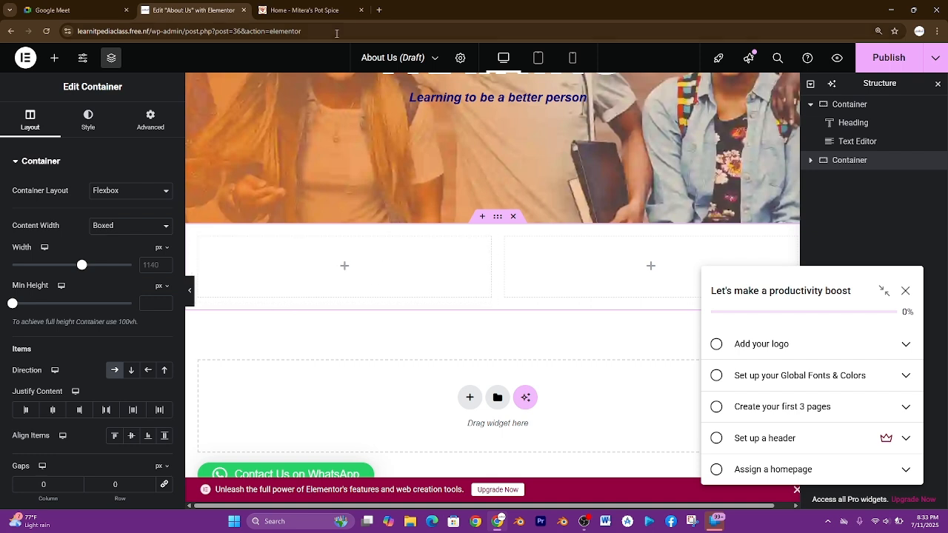
left_click(305, 8)
left_click(216, 6)
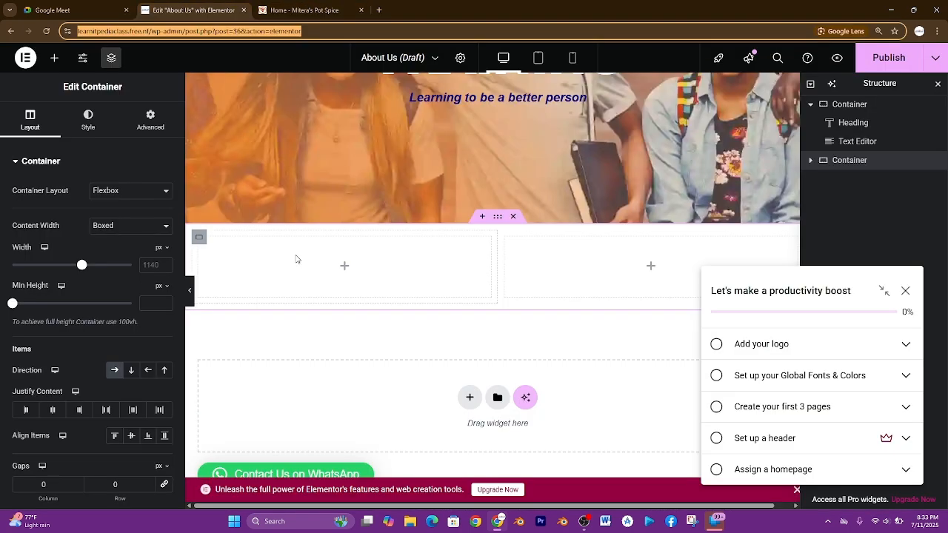
left_click(123, 226)
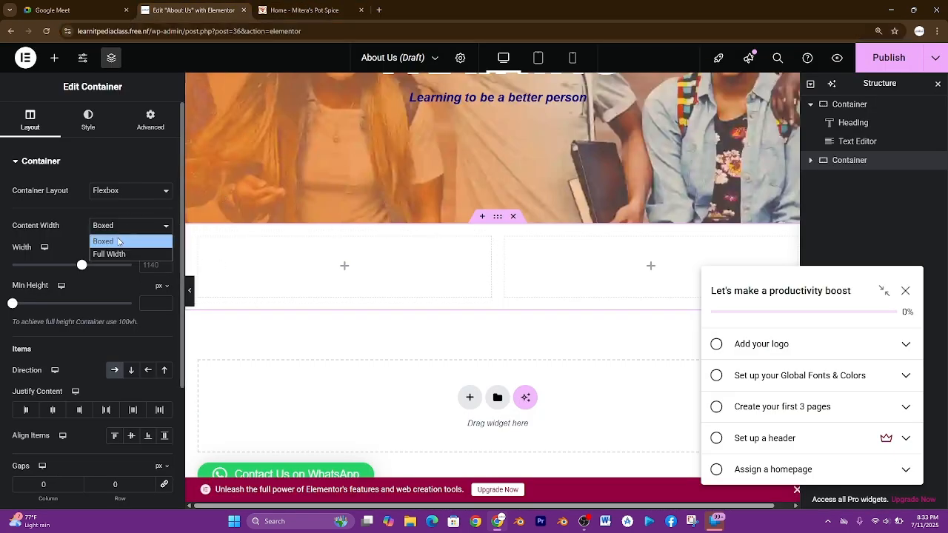
Step: Compare the hero and Our Story section widths on the Mitera's Pot site with the container's Boxed and Full Width options
left_click(296, 10)
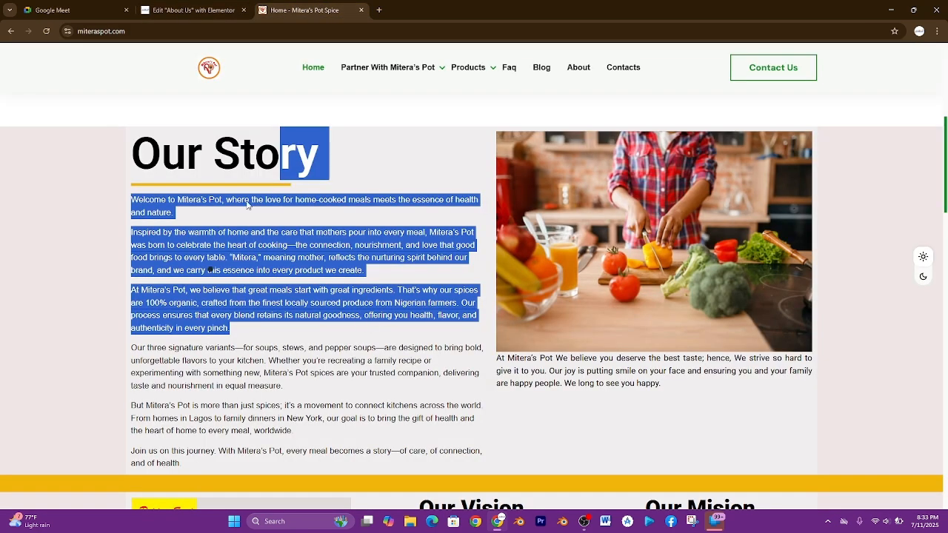
left_click(143, 205)
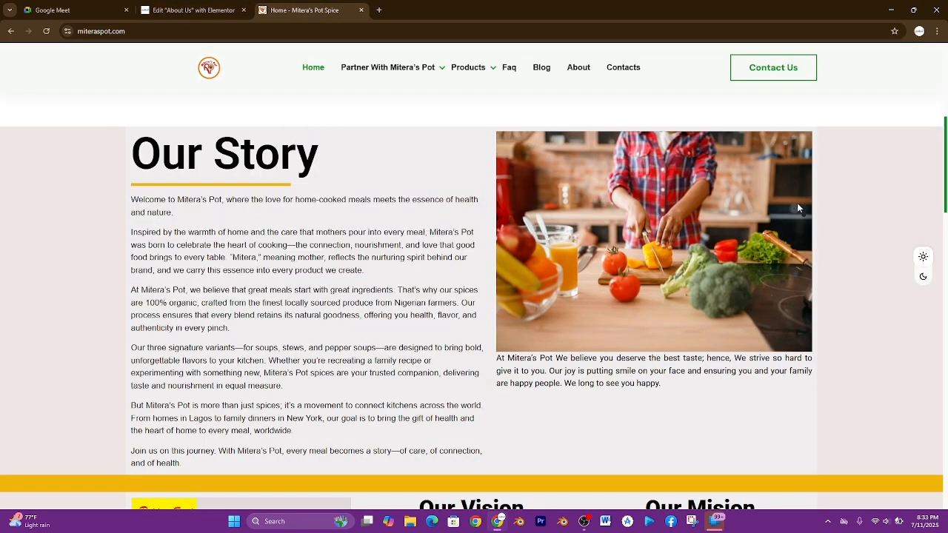
scroll(804, 235, "up", 3)
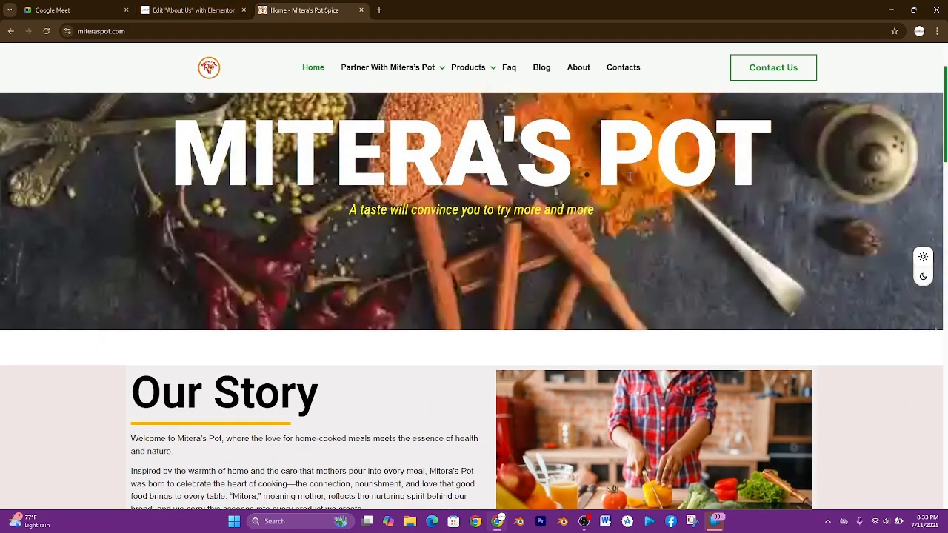
left_click(192, 10)
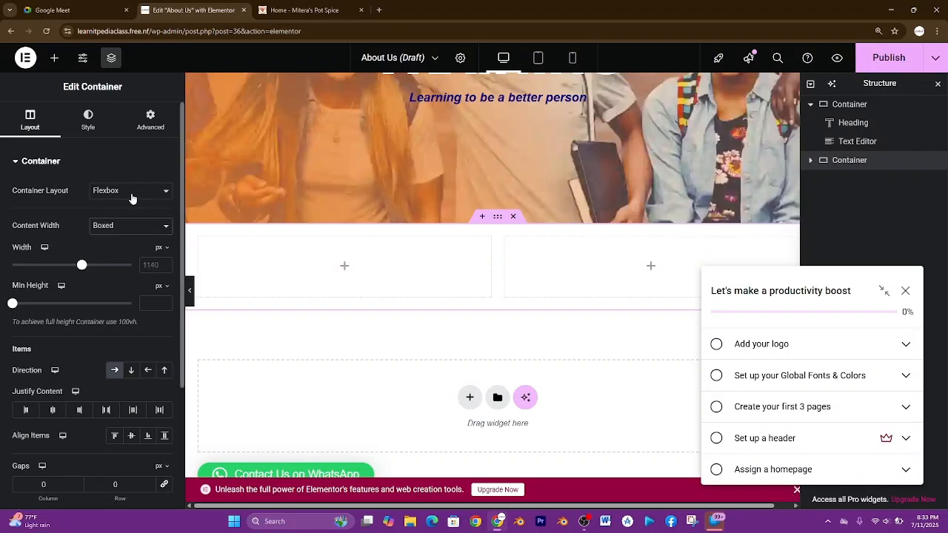
left_click(108, 231)
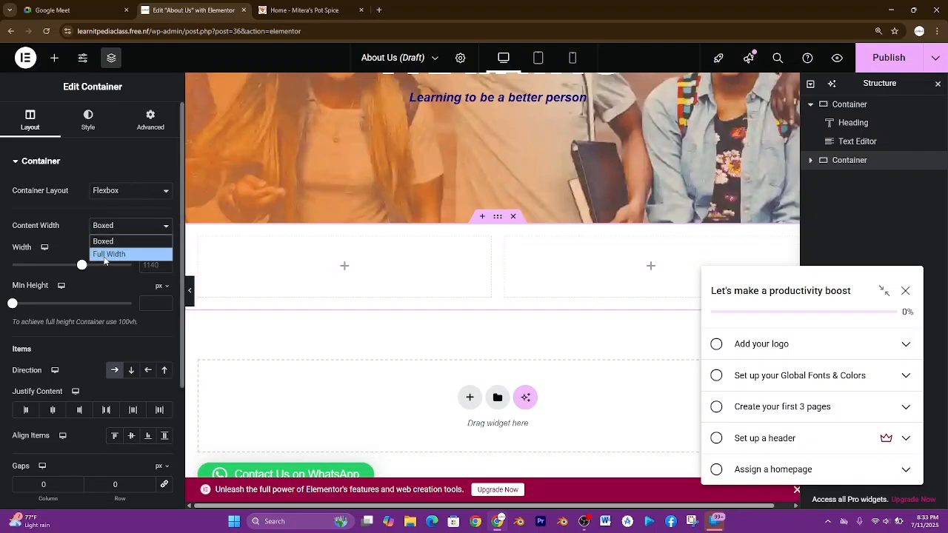
left_click(108, 254)
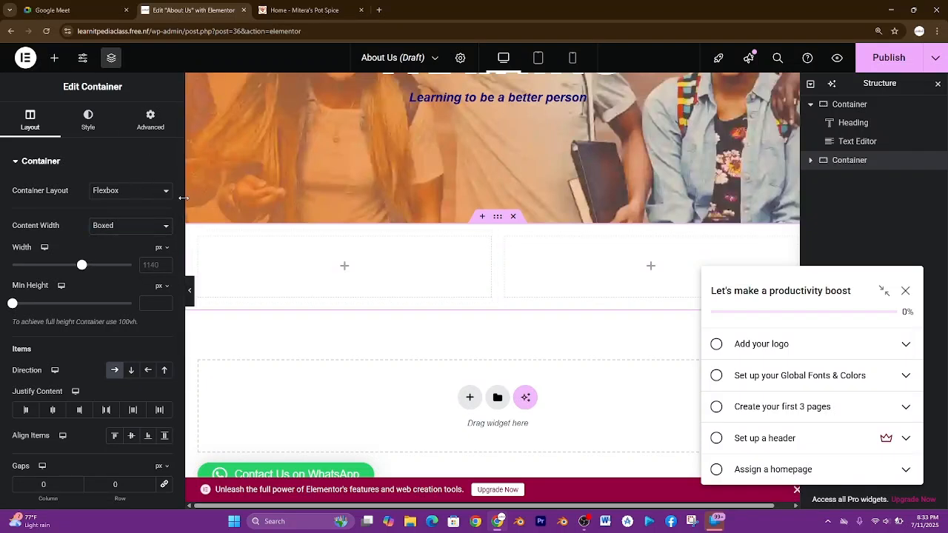
left_click(299, 6)
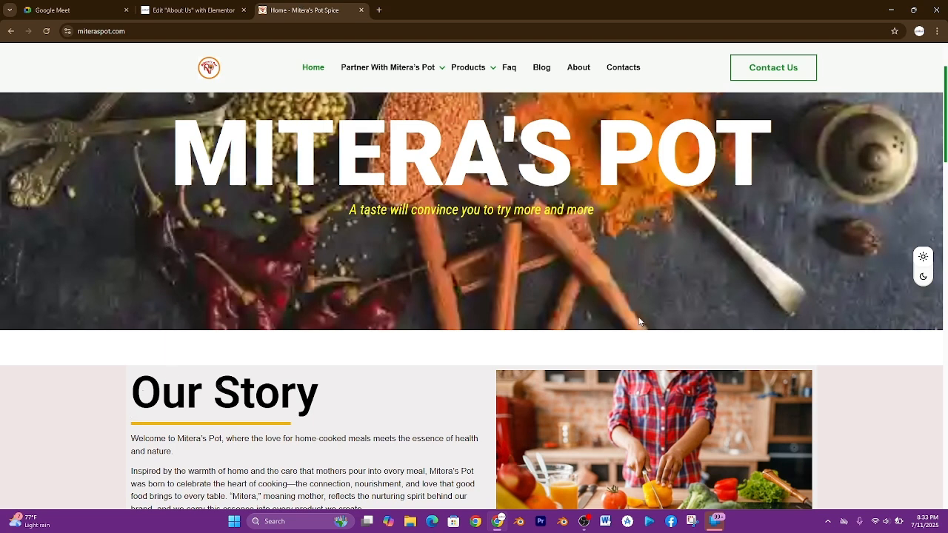
left_click(193, 10)
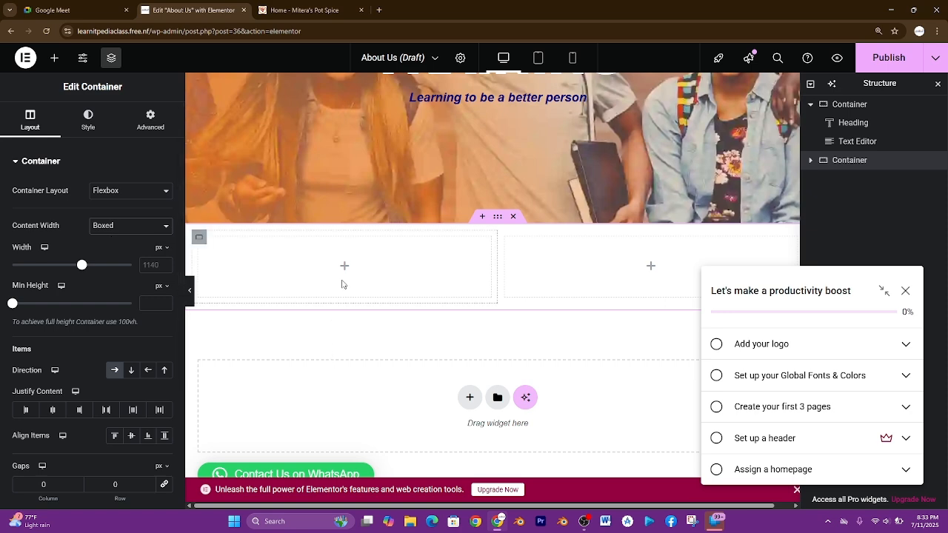
left_click(308, 5)
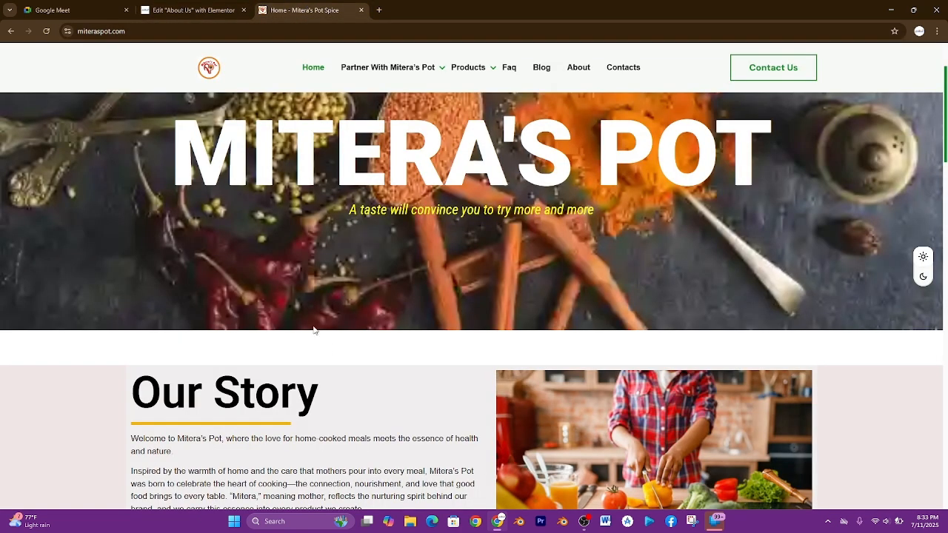
scroll(314, 330, "down", 4)
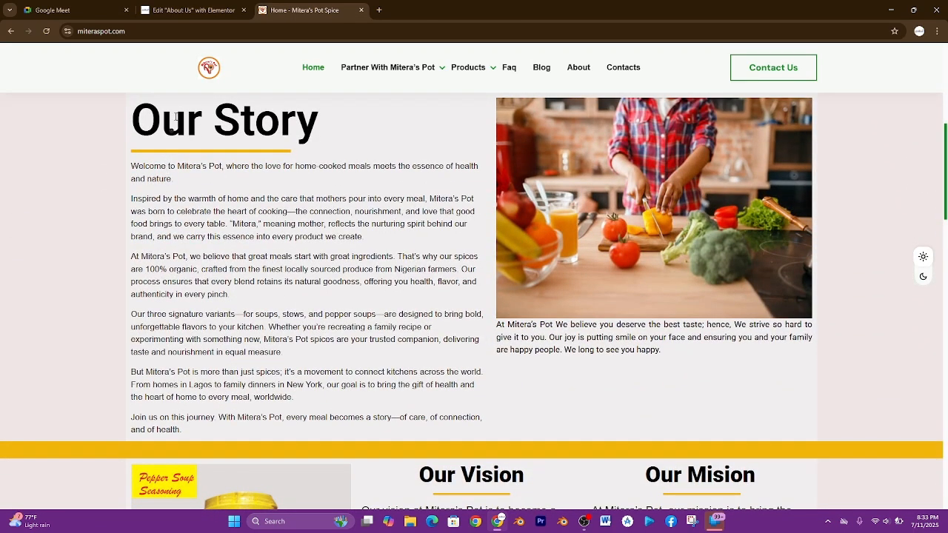
left_click(189, 10)
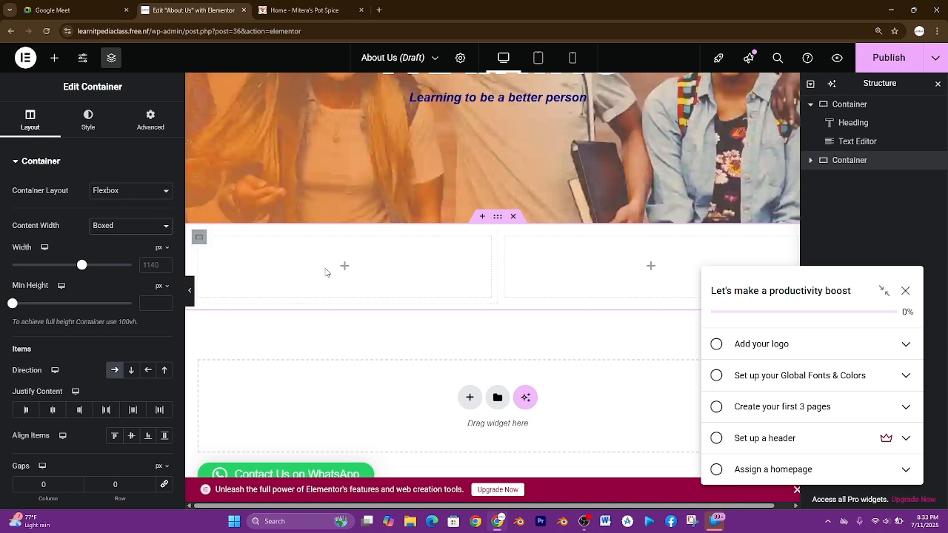
Step: Add a Heading widget to the first column of the new container and title it "Our Story"
left_click(55, 59)
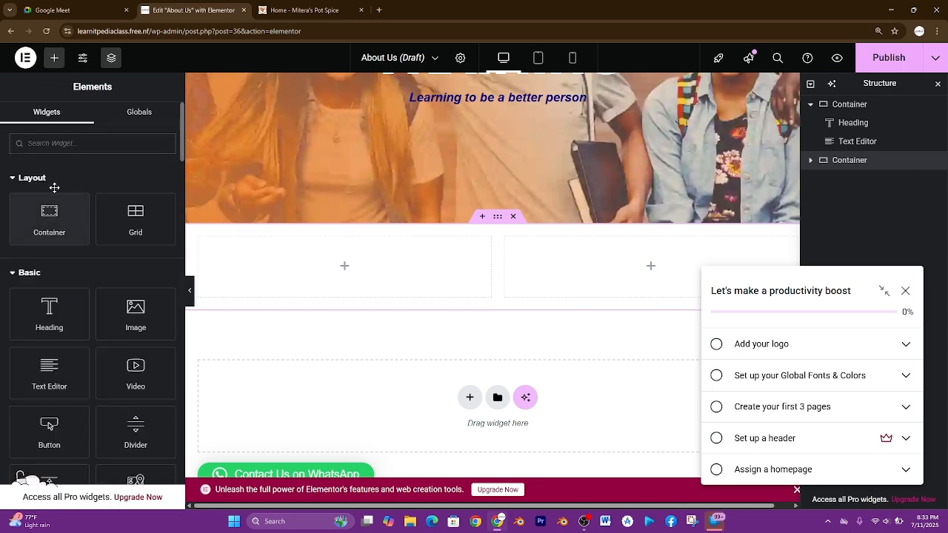
left_click_drag(33, 330, 280, 289)
left_click_drag(111, 224, 2, 209)
type("Our Story")
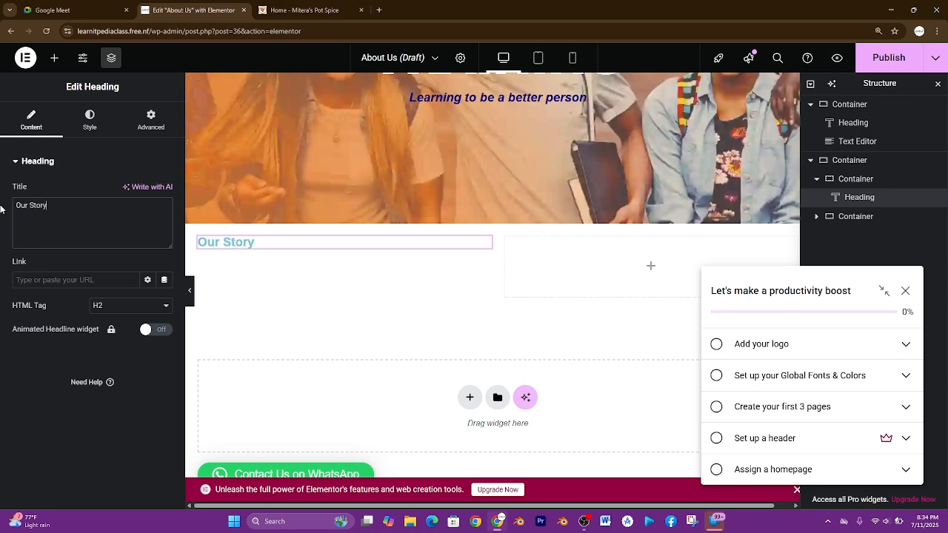
Step: Set the Our Story heading's font size to 69 px and its weight to 900 (Black)
left_click(303, 10)
left_click(203, 6)
left_click(90, 119)
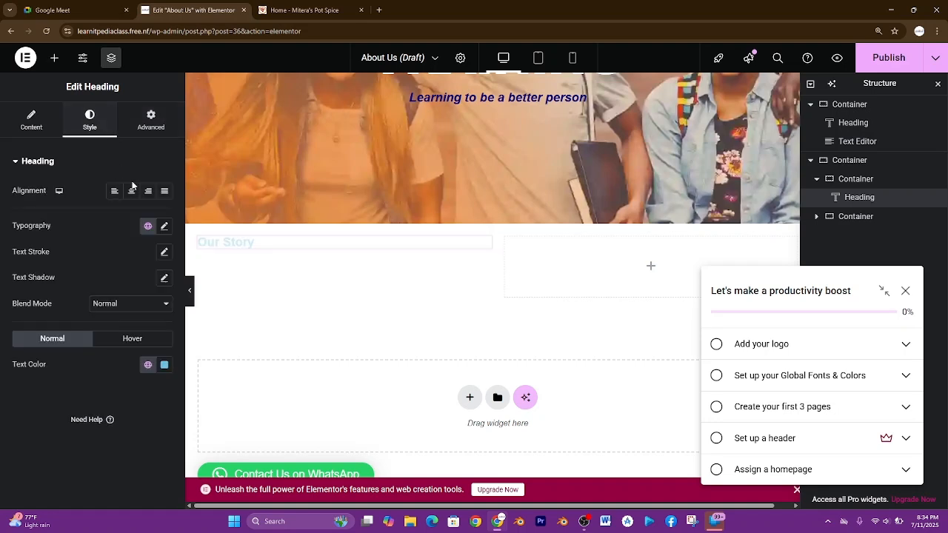
left_click(164, 225)
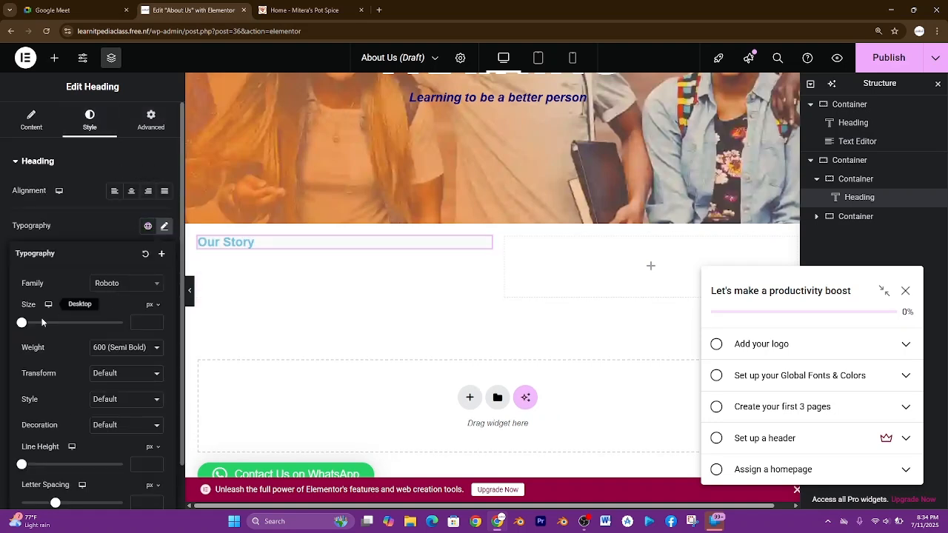
left_click_drag(22, 323, 57, 329)
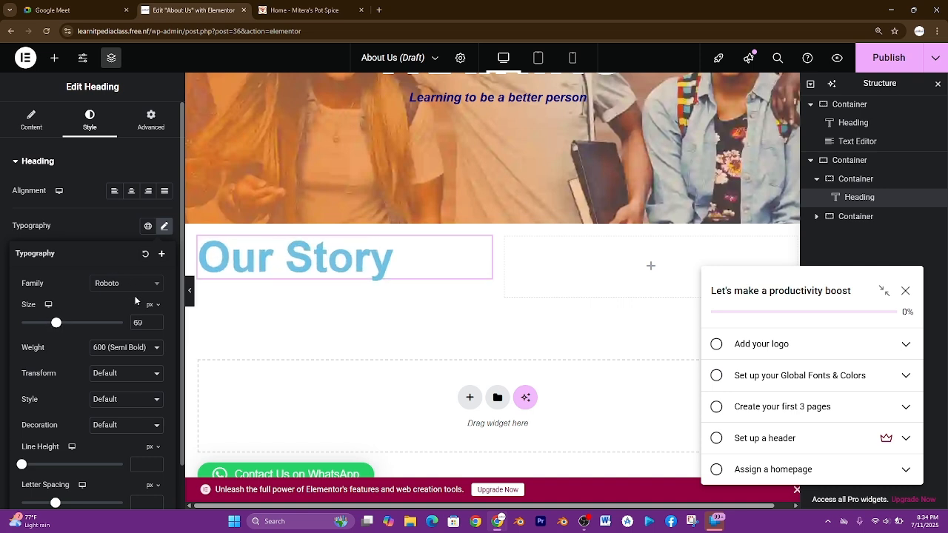
left_click(107, 355)
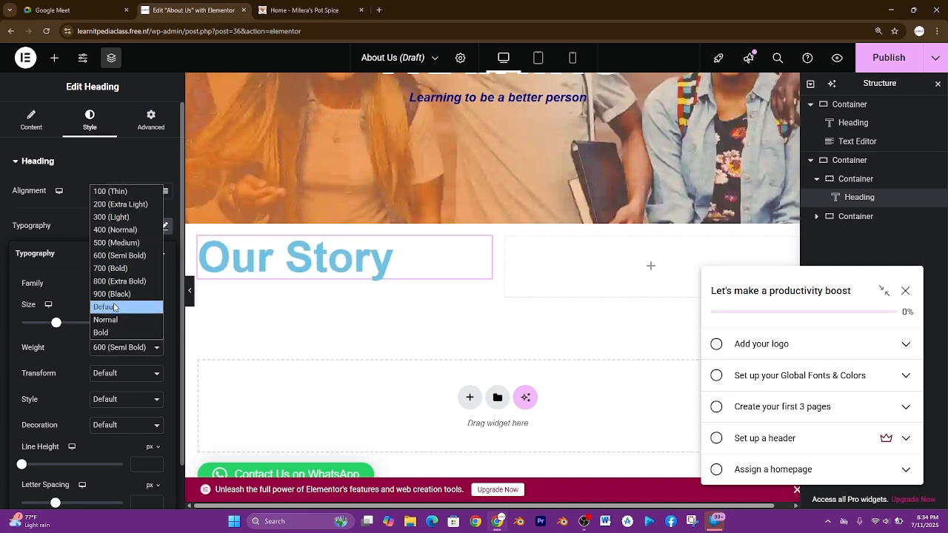
left_click(113, 296)
Step: Compare the heading with the Mitera's Pot site and reduce its font size to 57 px
left_click(303, 9)
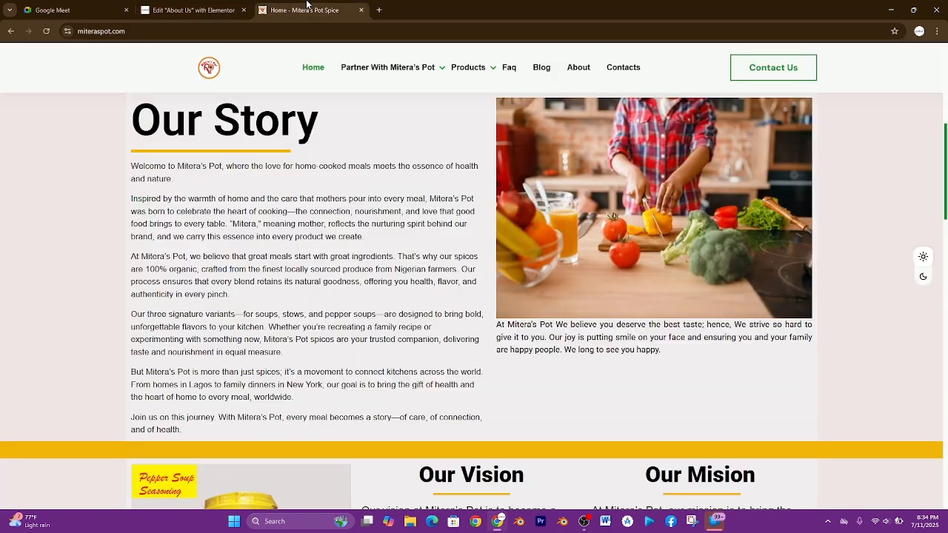
left_click(201, 6)
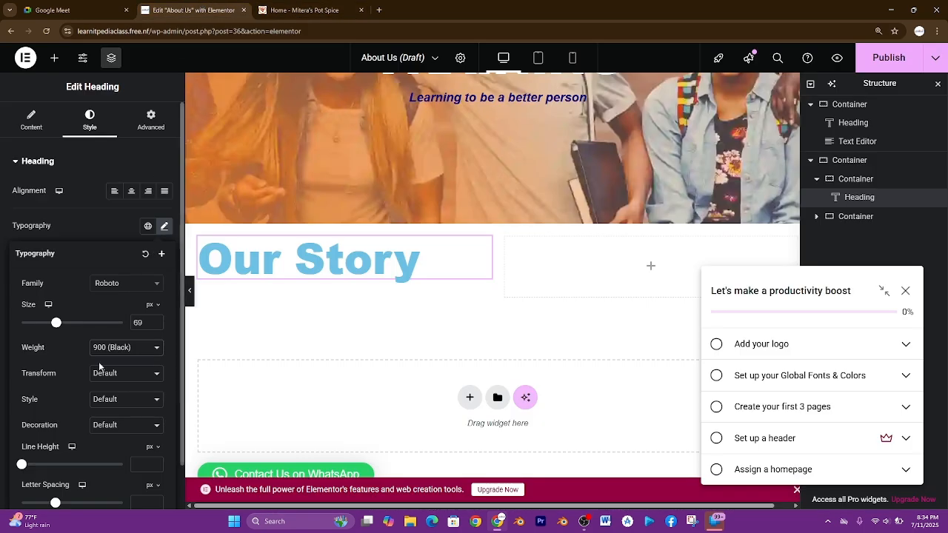
left_click_drag(52, 326, 51, 326)
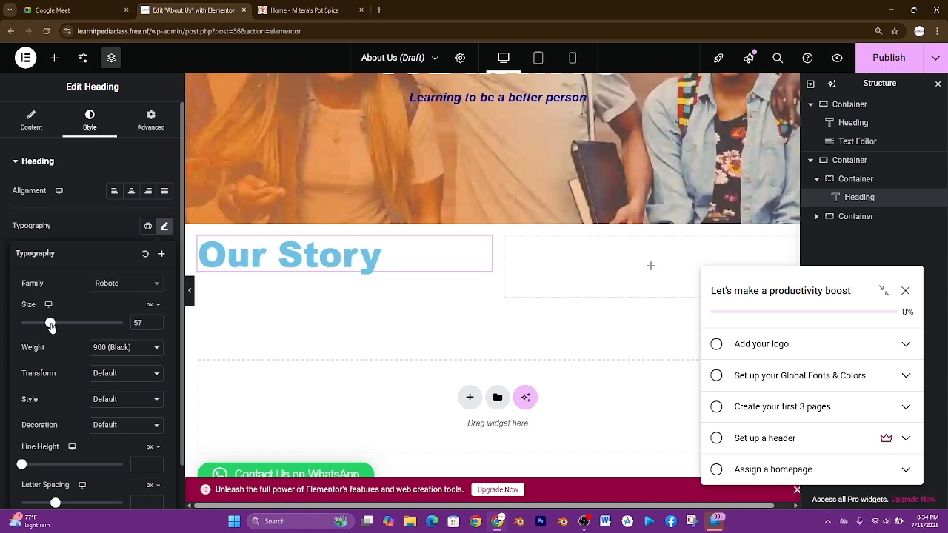
left_click(311, 10)
left_click(242, 6)
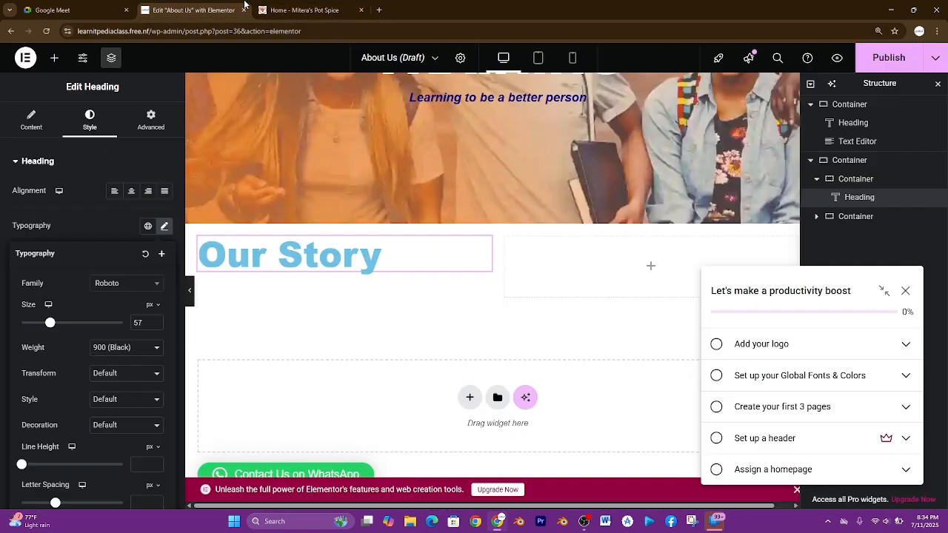
Step: Search the widgets for "line" and add a Divider below the Our Story heading in the first column
left_click(43, 121)
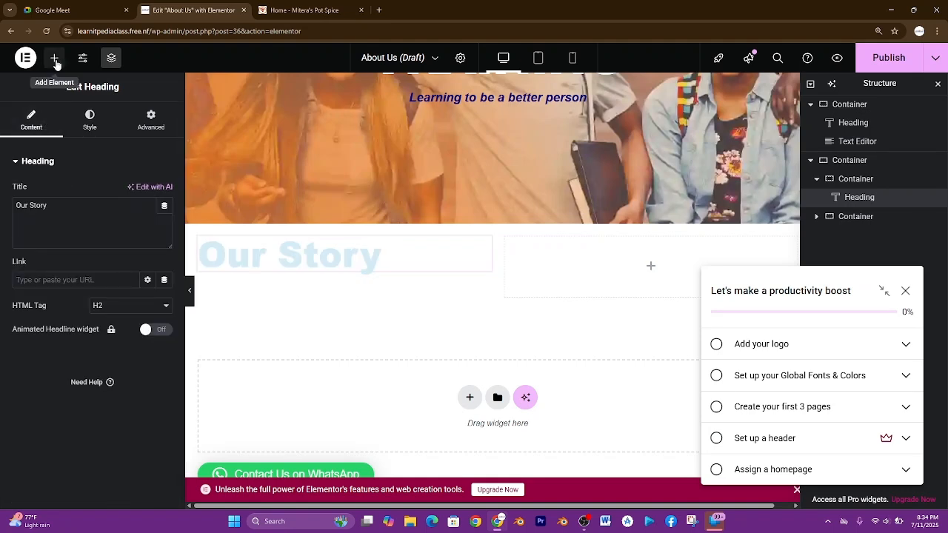
left_click(54, 58)
type("lin")
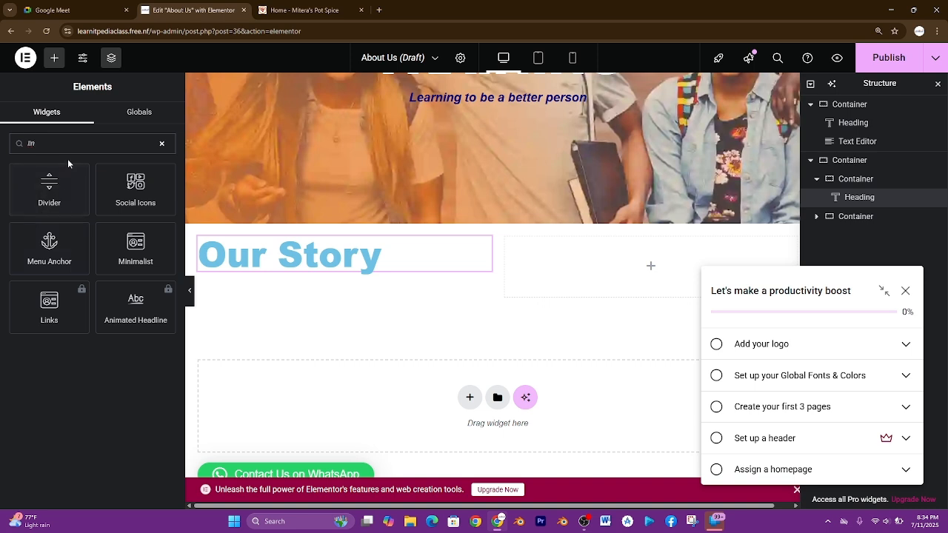
type("e")
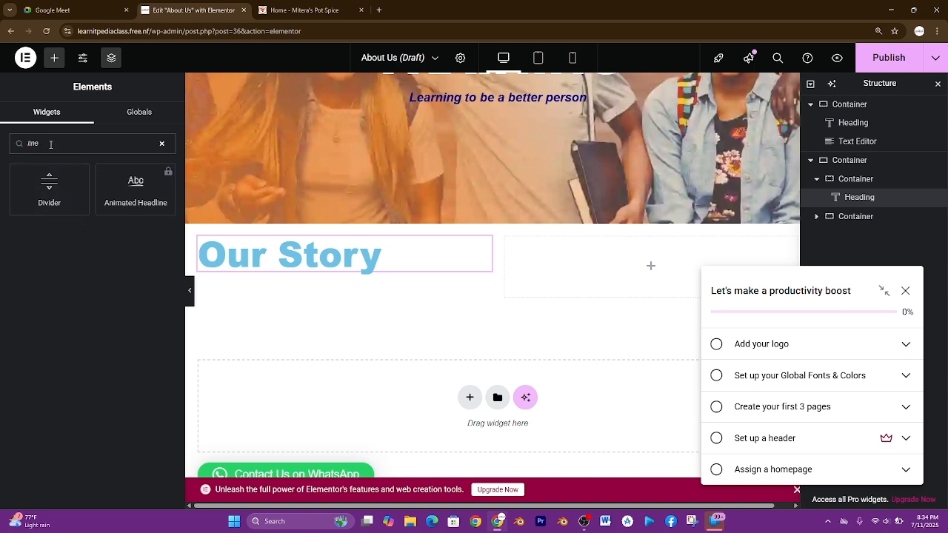
left_click_drag(49, 189, 280, 277)
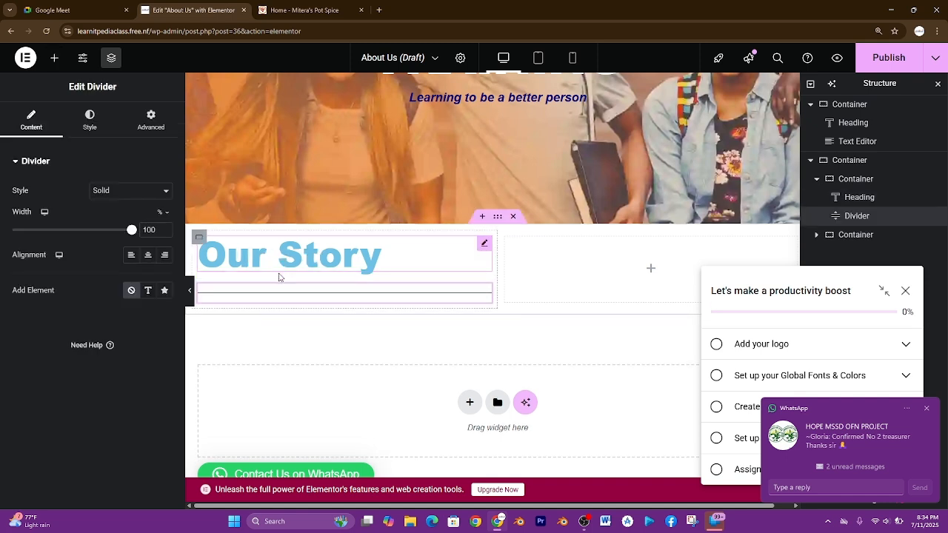
Step: Check the heading underline on the Mitera's Pot site and shorten the divider to slightly less than the Our Story heading's width
left_click(314, 5)
key("ctrl+shift+Tab")
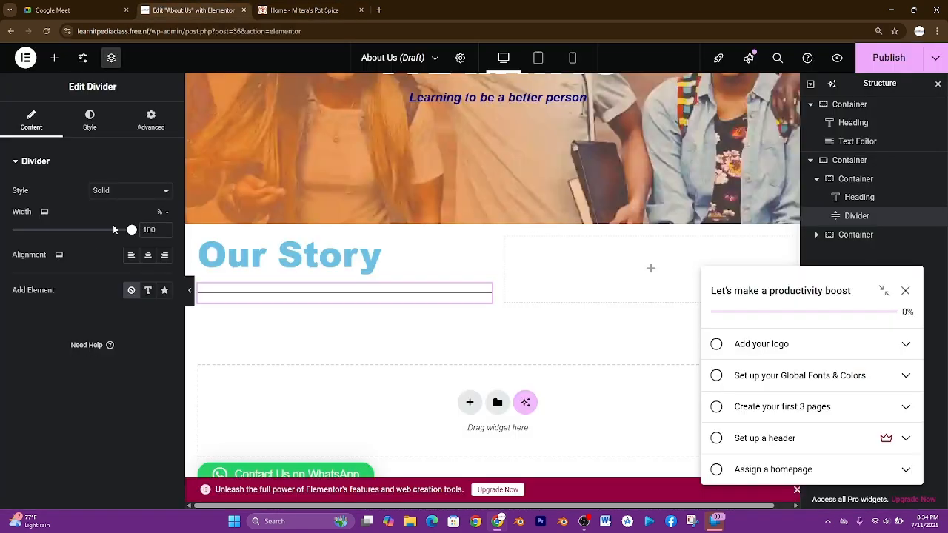
left_click_drag(132, 231, 83, 235)
Step: Set the divider's weight to 5.1 px, comparing its thickness with the underline on the Mitera's Pot site
left_click(89, 124)
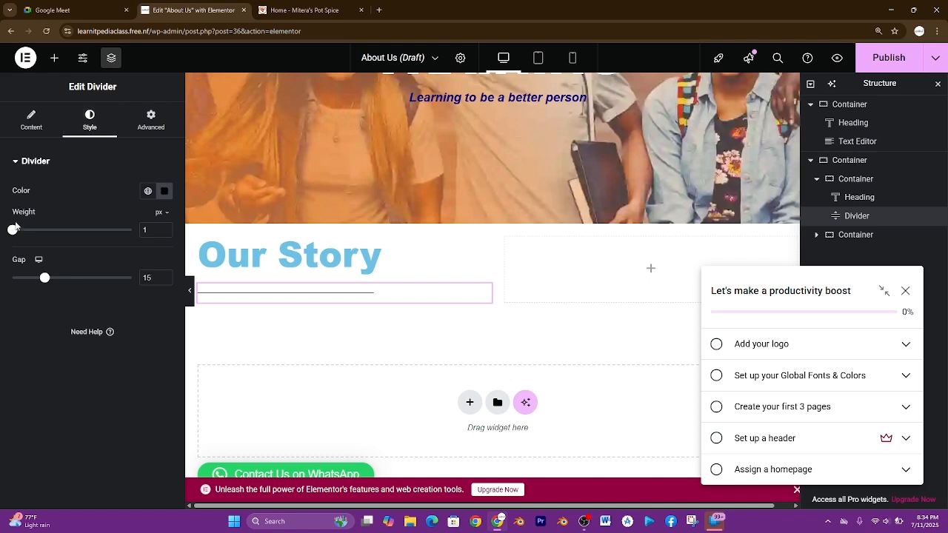
left_click_drag(13, 231, 64, 234)
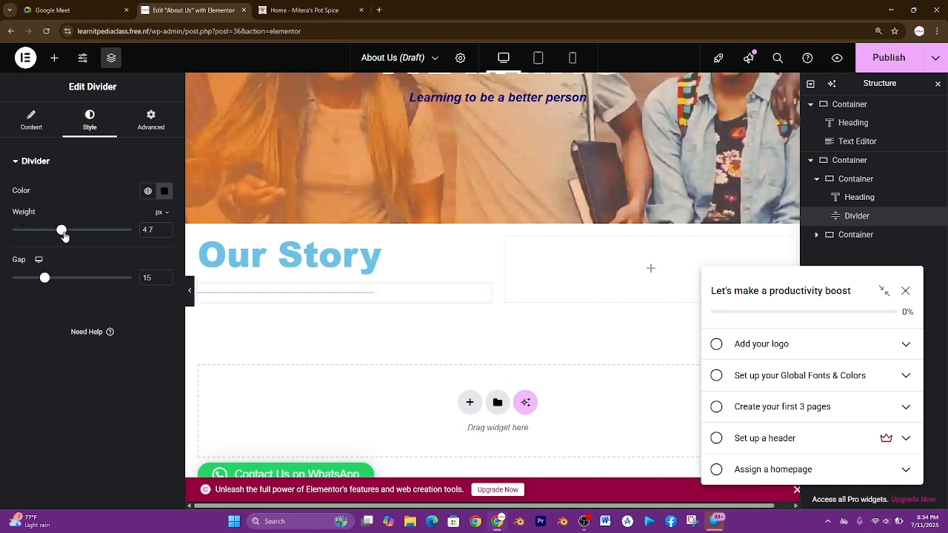
left_click(319, 9)
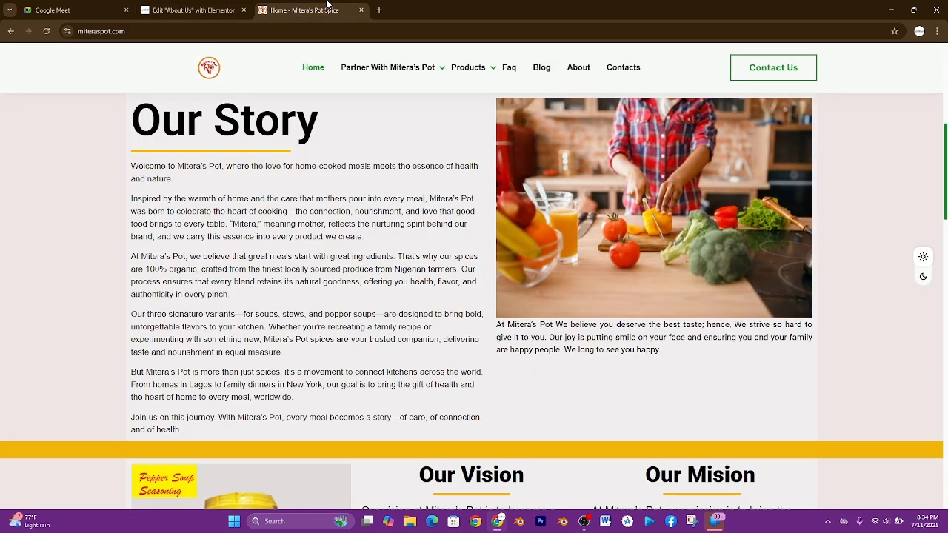
left_click(191, 9)
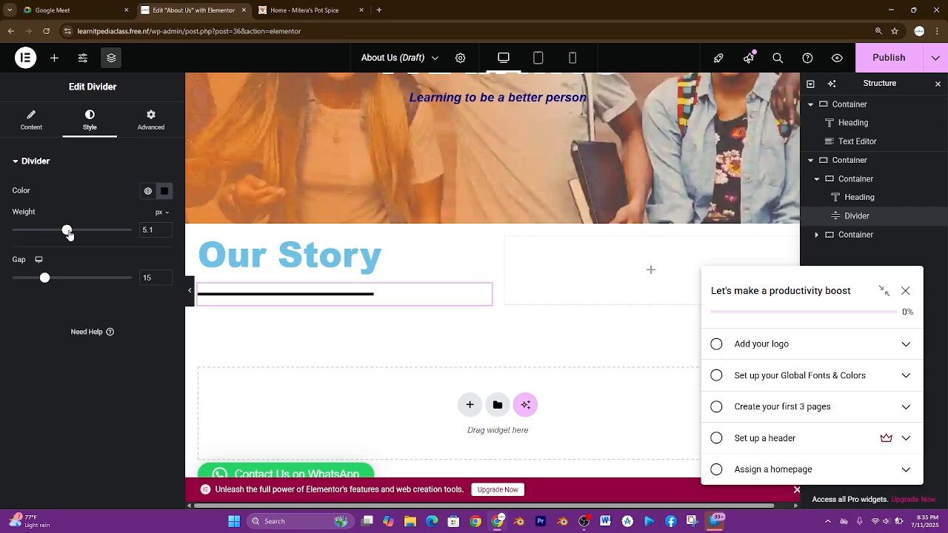
left_click(311, 10)
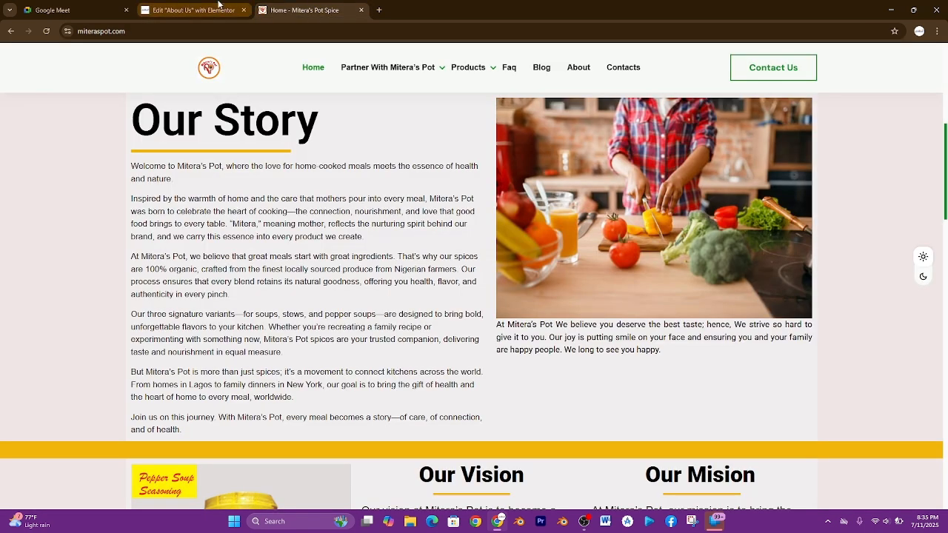
left_click(192, 10)
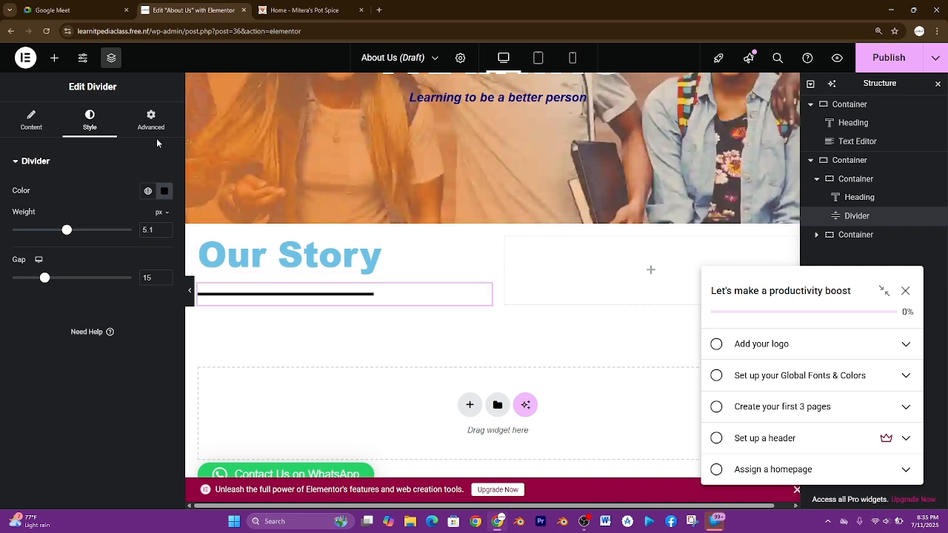
Step: Change the color of the divider under the Our Story heading to bright red
left_click(164, 191)
left_click_drag(154, 263, 247, 238)
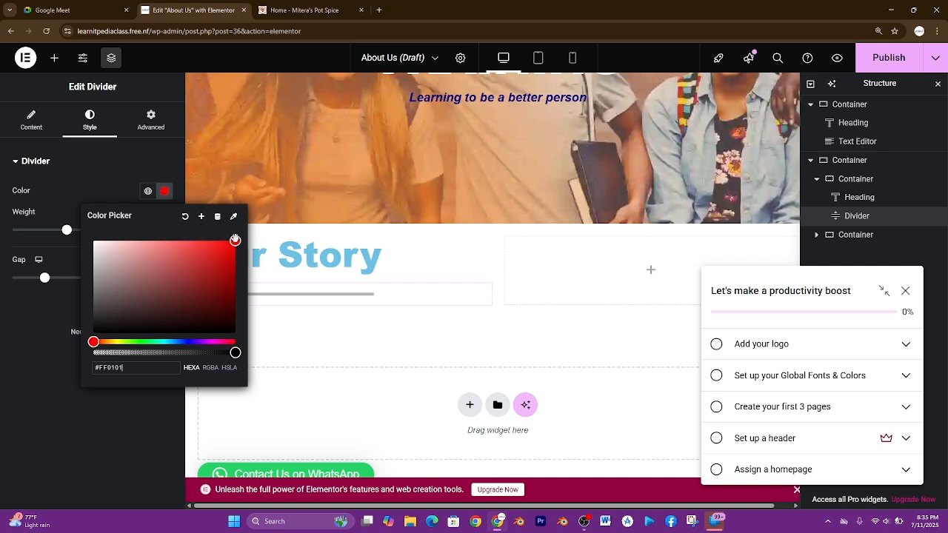
left_click(387, 248)
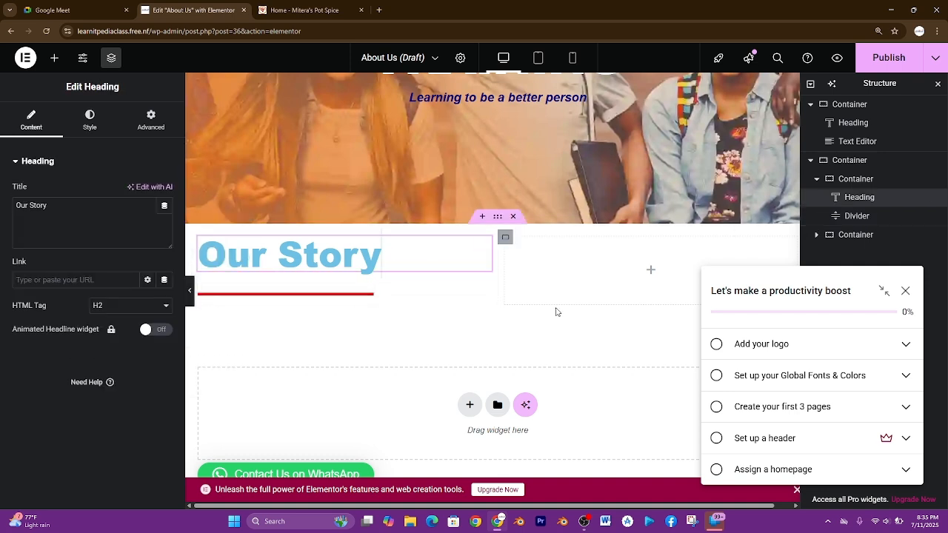
Step: Set the linked column and row gaps of the container holding the heading and divider to 4 px
left_click(856, 180)
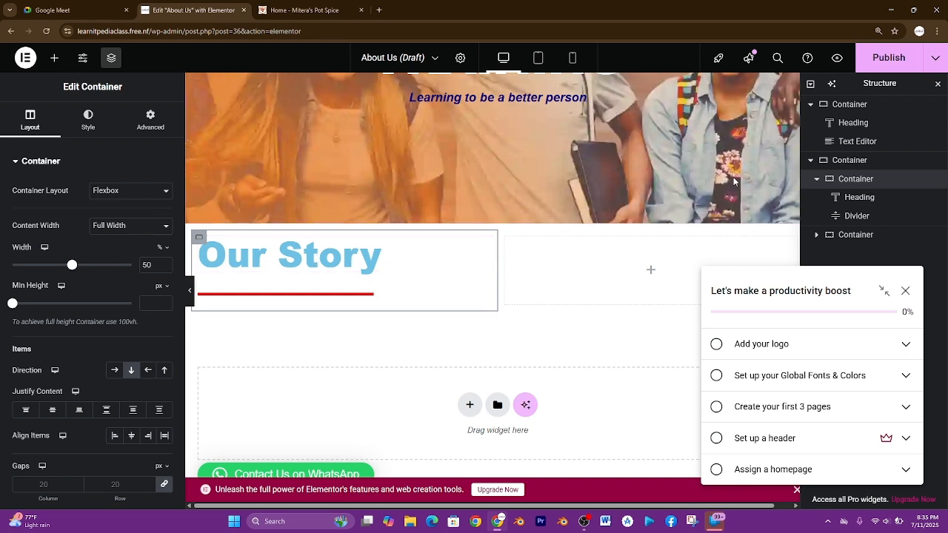
left_click(816, 180)
left_click(816, 181)
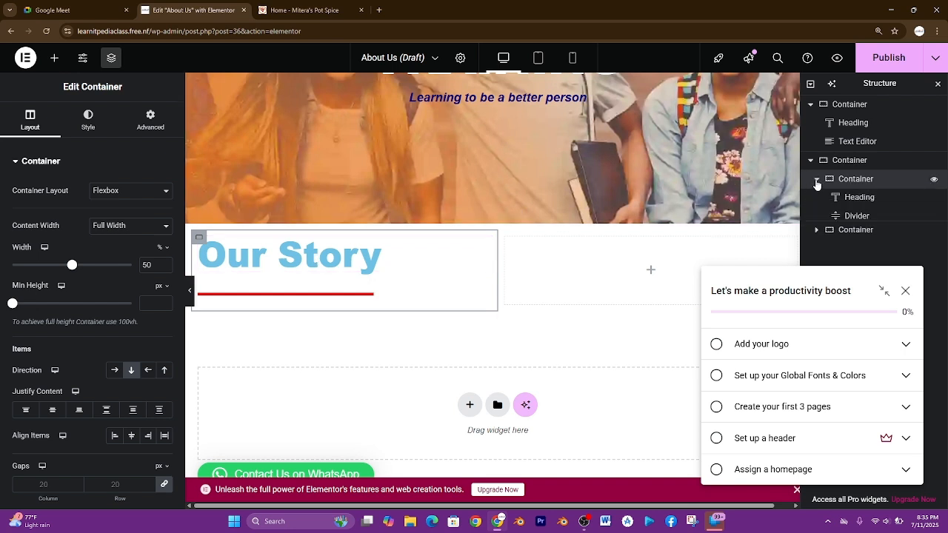
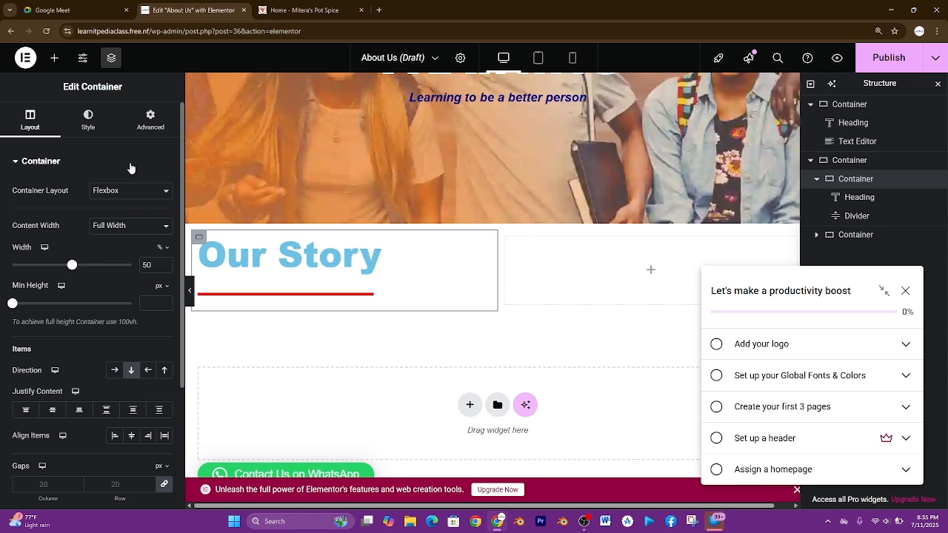
scroll(97, 348, "down", 1)
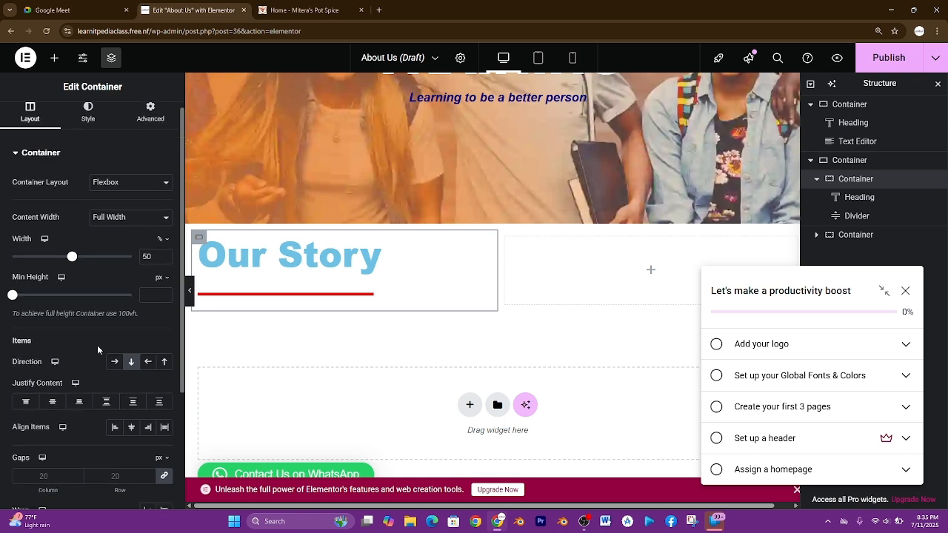
scroll(97, 345, "down", 3)
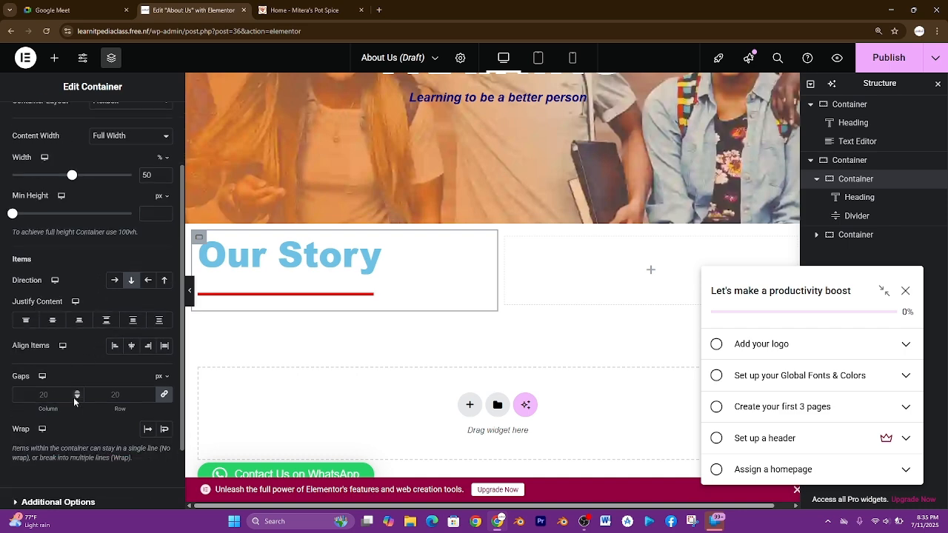
left_click(77, 397)
left_click(102, 397)
left_click(76, 393)
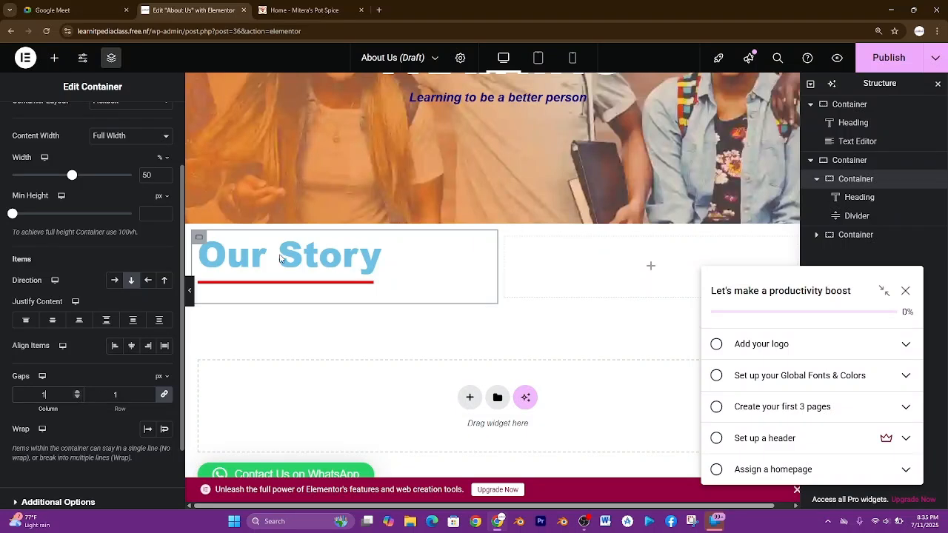
left_click(76, 393)
left_click(76, 393)
left_click(76, 393)
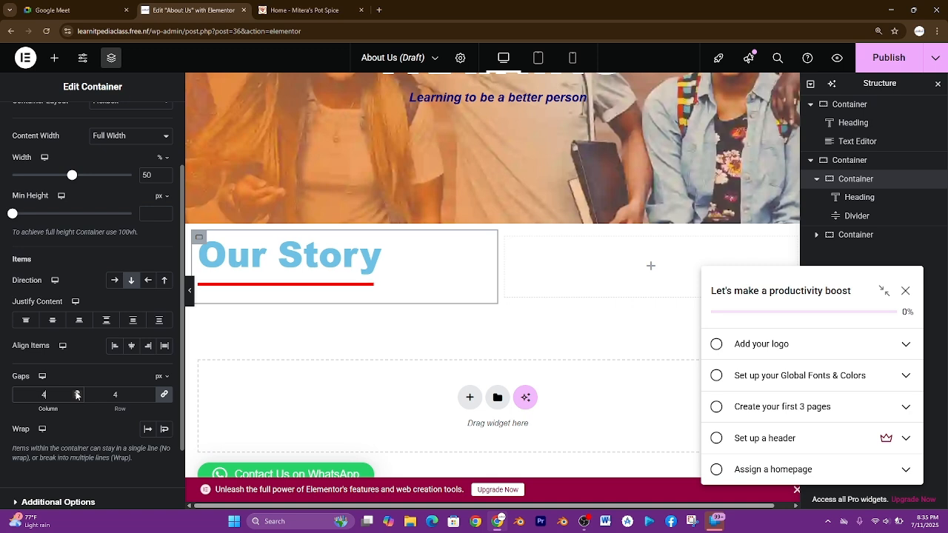
Step: Set the column and row gaps of the container holding the Our Story heading and divider to 1 px
left_click(76, 398)
left_click(76, 398)
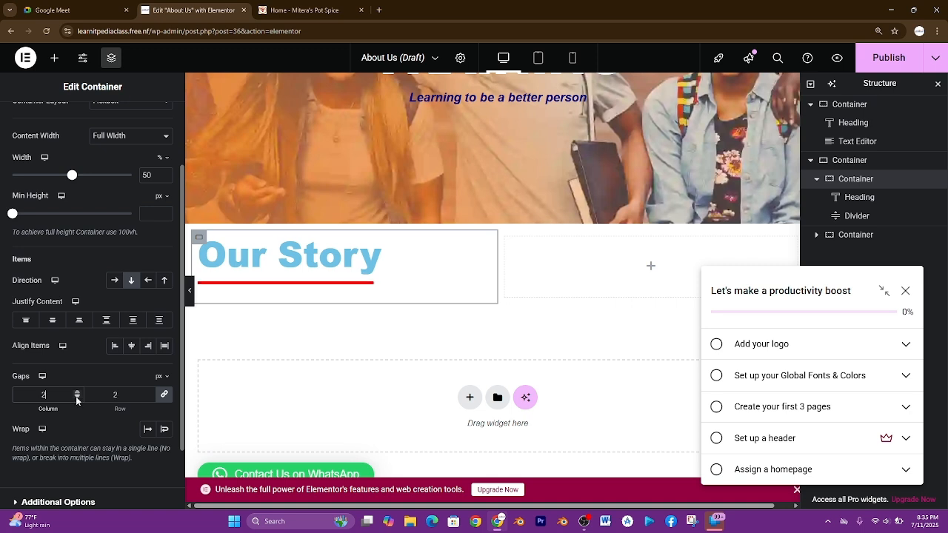
left_click(76, 397)
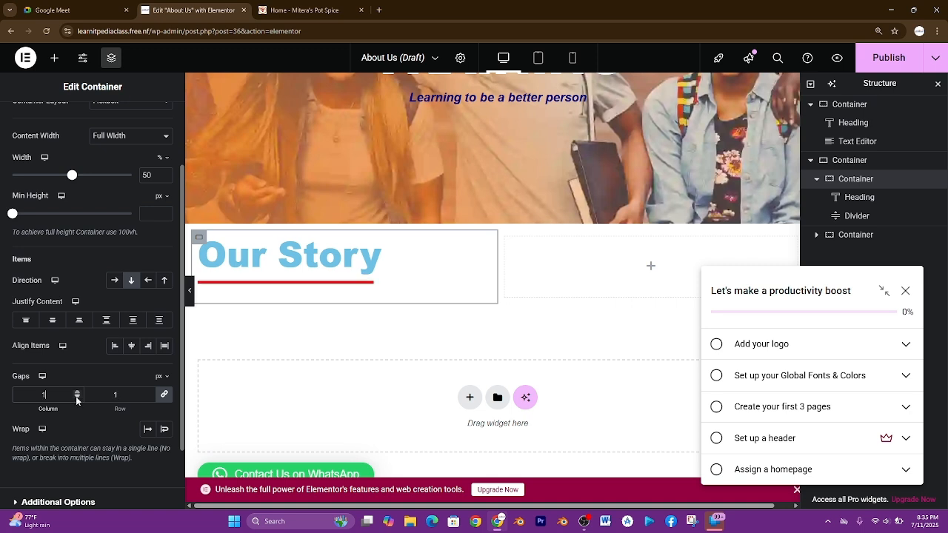
Step: Switch to the Mitera's Pot Spice page and copy all the Our Story paragraphs, from "Welcome to Mitera's Pot" to "and of health."
left_click(334, 10)
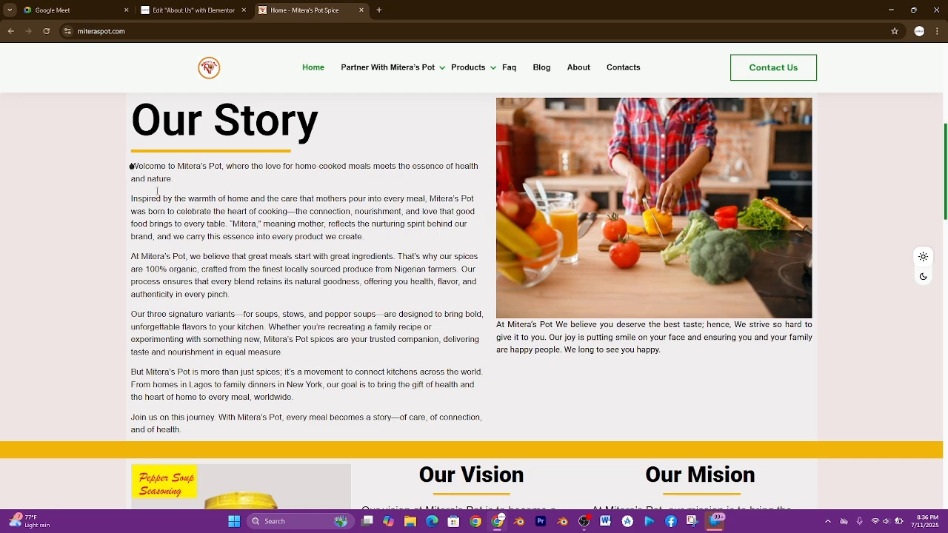
left_click_drag(131, 166, 265, 442)
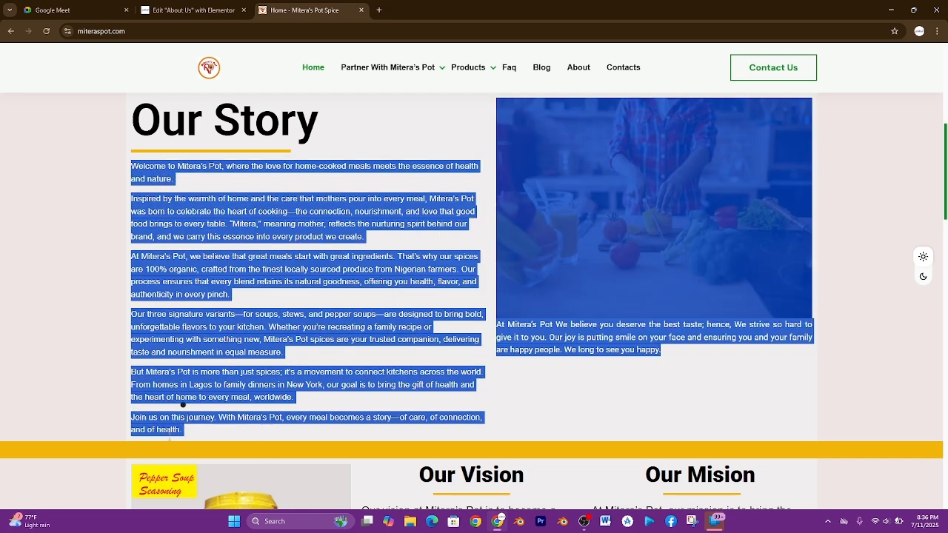
left_click_drag(170, 437, 126, 173)
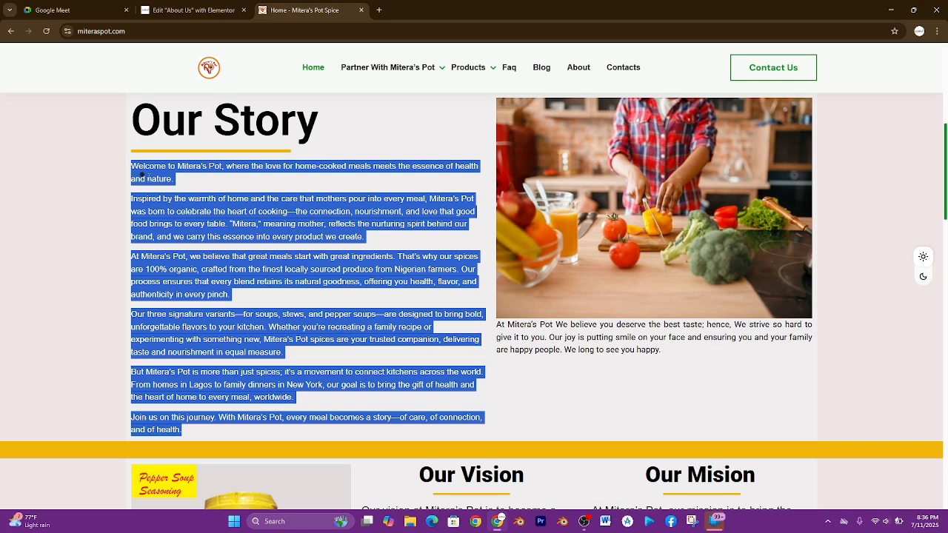
right_click(142, 175)
left_click(159, 189)
Step: Return to the About Us page in Elementor and add a Text Editor widget below the red divider
left_click(197, 9)
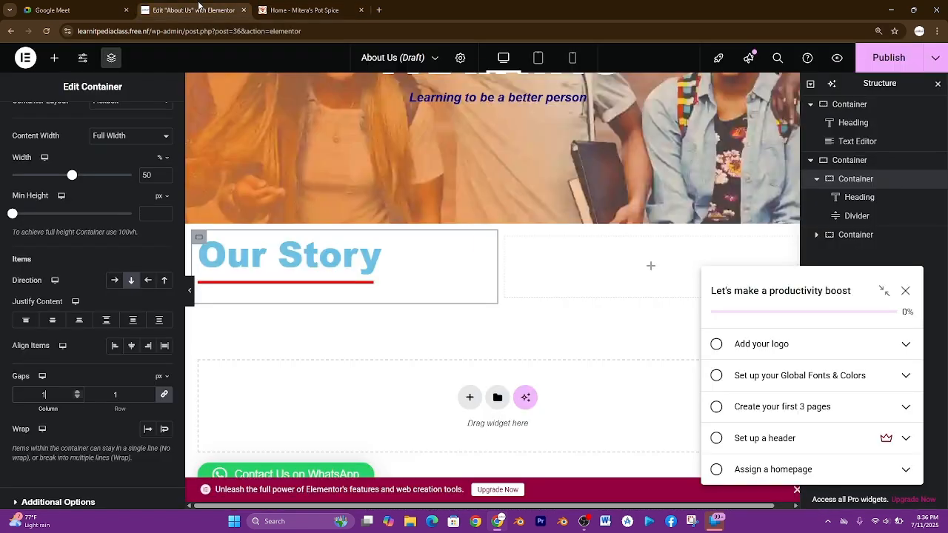
left_click(54, 59)
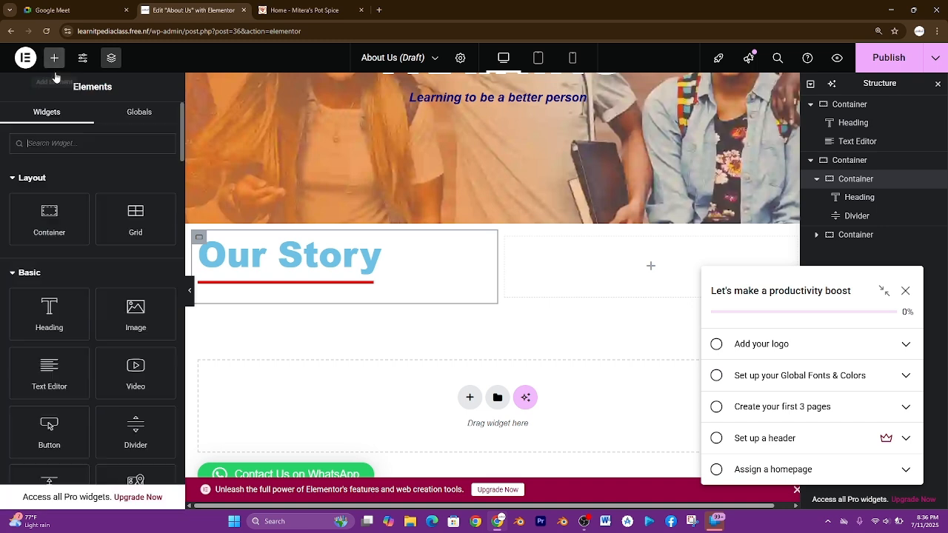
type("text")
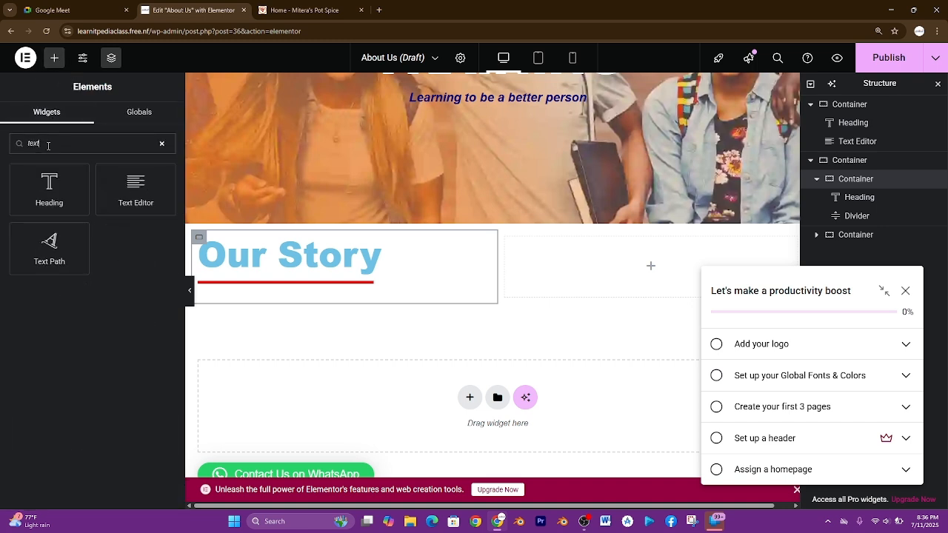
left_click_drag(123, 205, 397, 298)
Step: Replace the placeholder text in the new Text Editor with the copied Our Story paragraphs
key("ctrl+a")
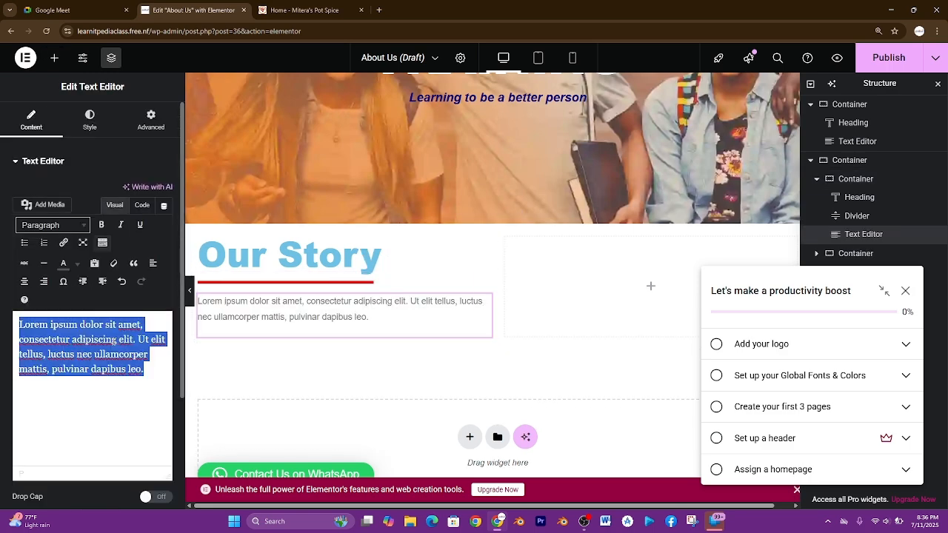
key("ctrl+v")
scroll(269, 384, "down", 3)
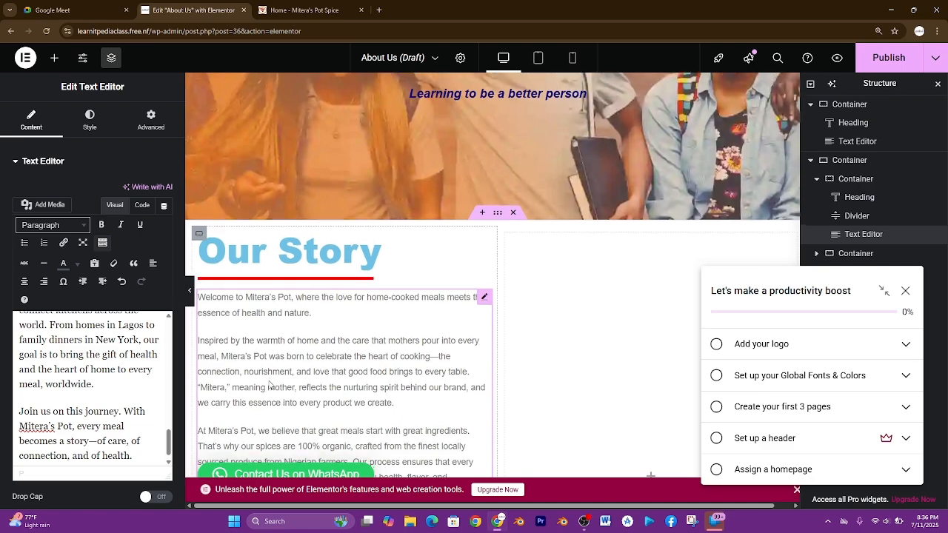
scroll(269, 384, "down", 1)
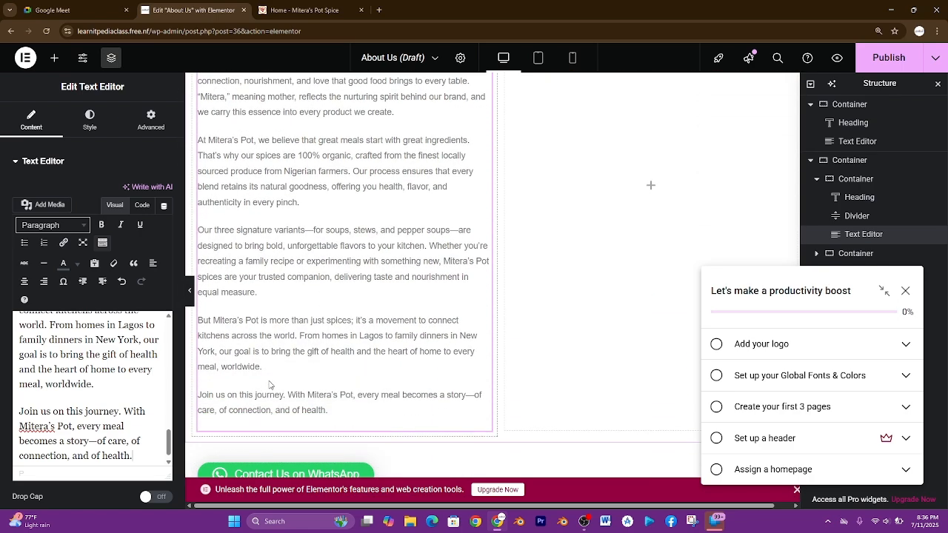
scroll(281, 86, "up", 2)
Step: Set the typography size of the Our Story paragraphs to 15 px, checking the Mitera's Pot page for reference
left_click(318, 6)
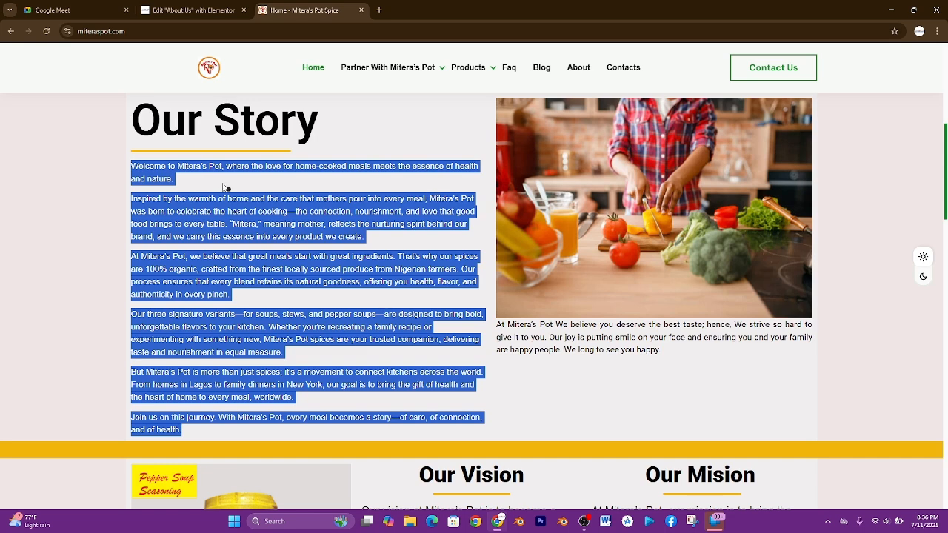
left_click(192, 10)
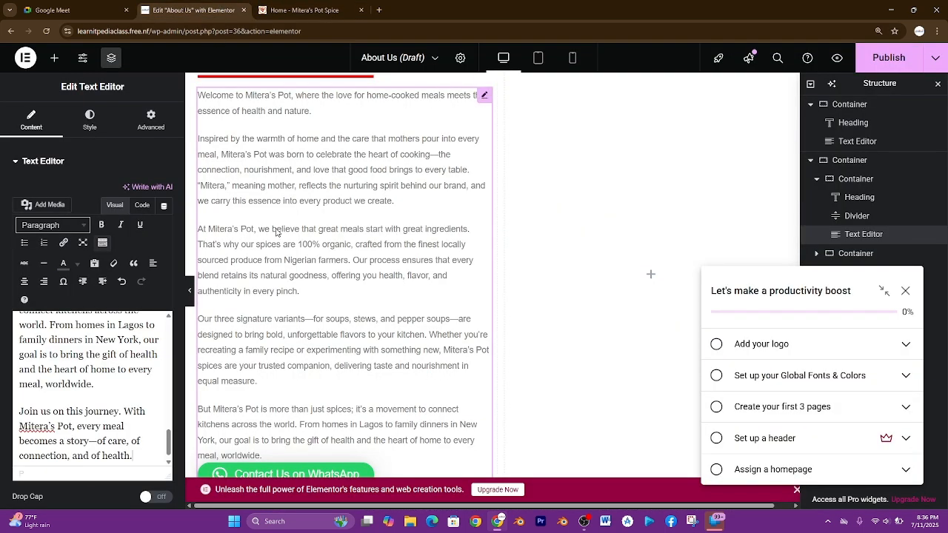
key("ctrl+a")
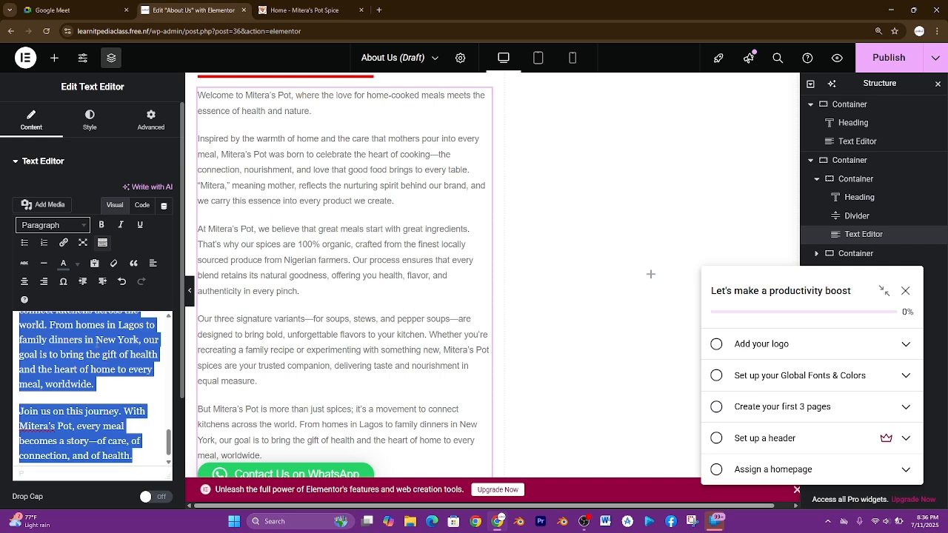
left_click(98, 129)
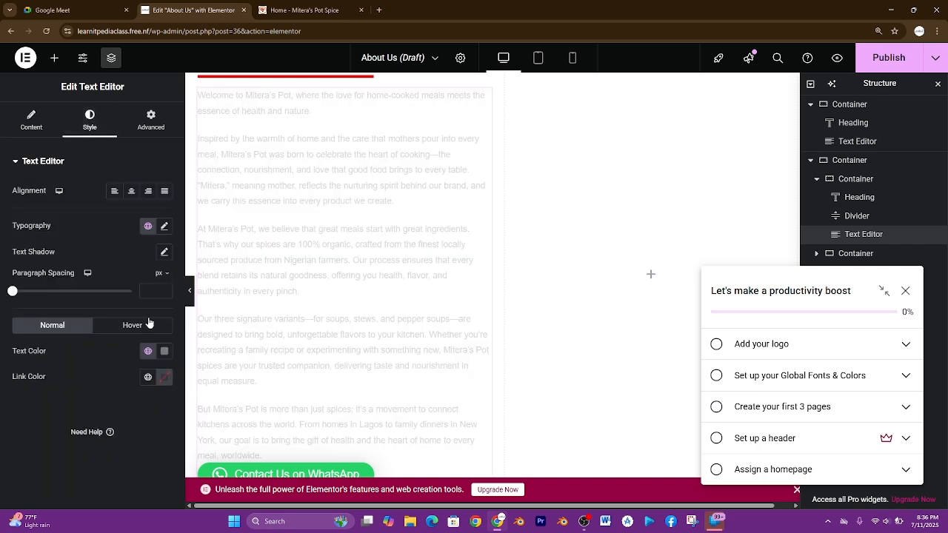
left_click(164, 226)
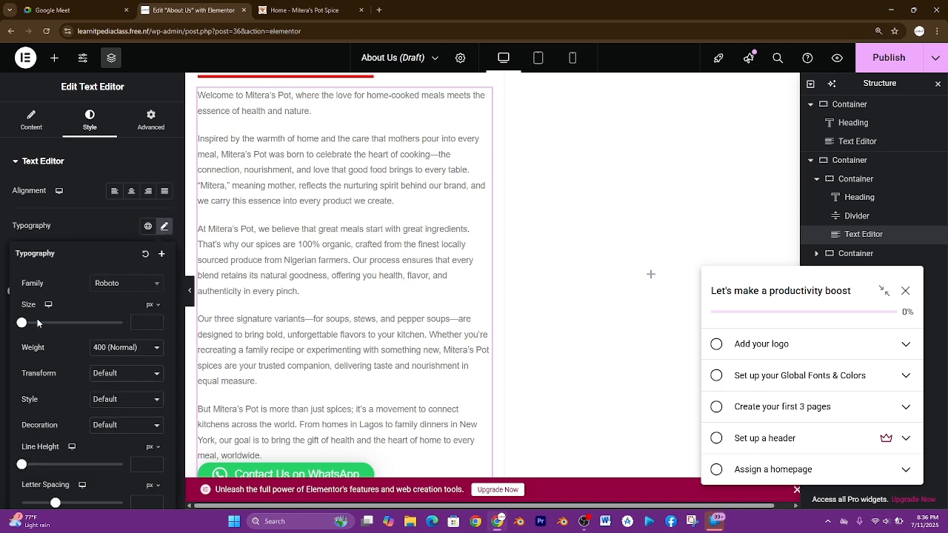
left_click_drag(23, 324, 28, 328)
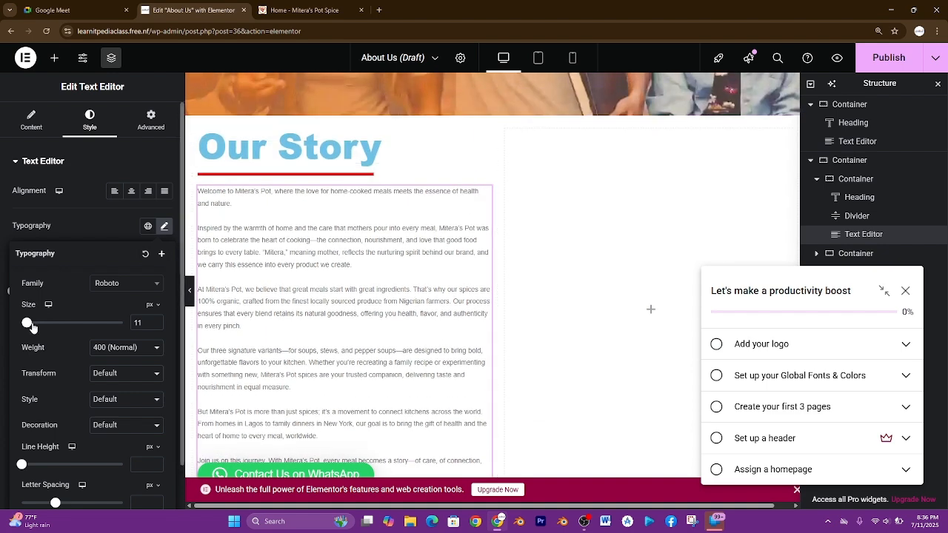
left_click_drag(32, 327, 32, 327)
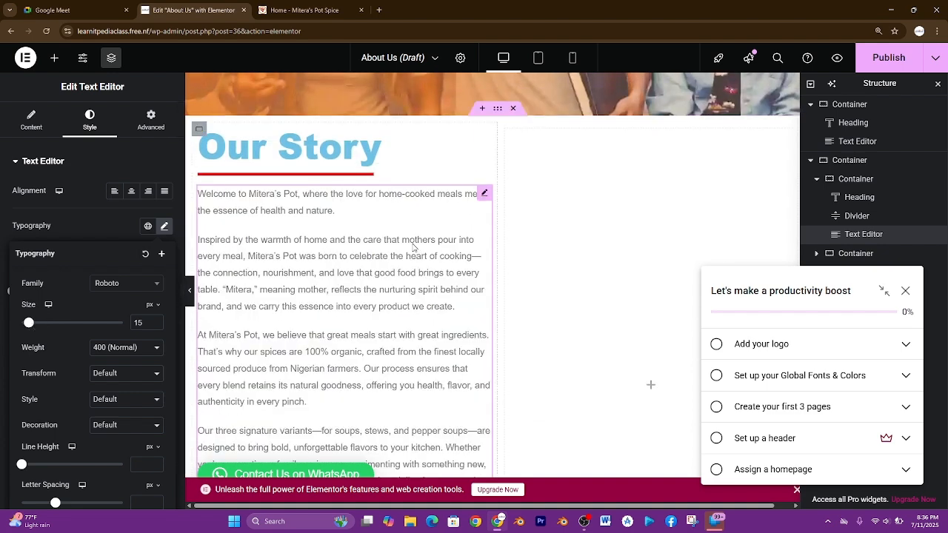
Step: Check the reference page's image column, then add an Image widget to the empty container beside the Our Story text
left_click(326, 10)
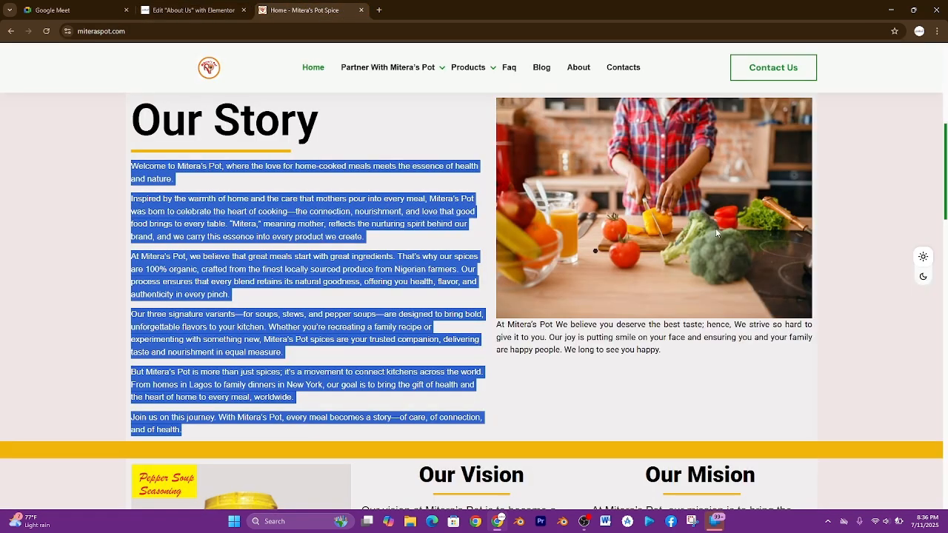
scroll(540, 309, "up", 1)
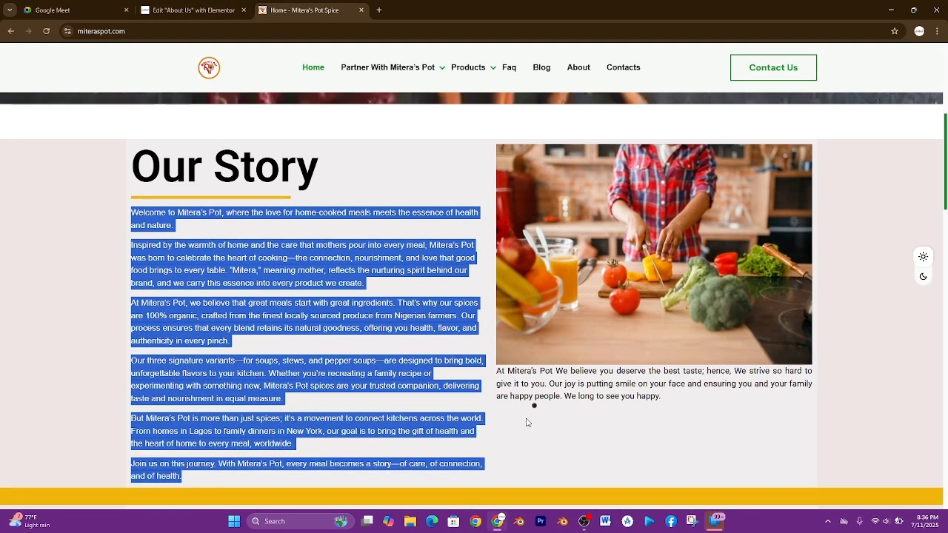
left_click(229, 6)
scroll(556, 200, "up", 2)
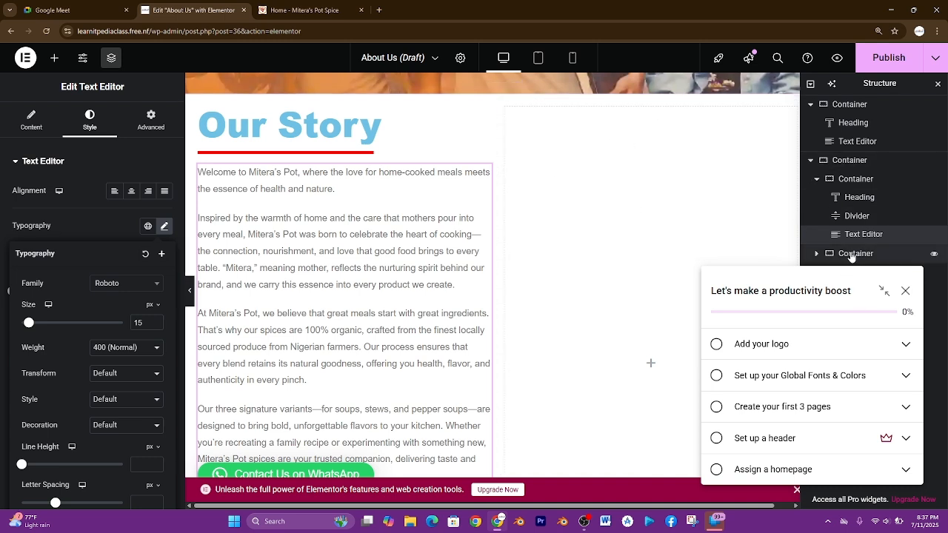
left_click(55, 61)
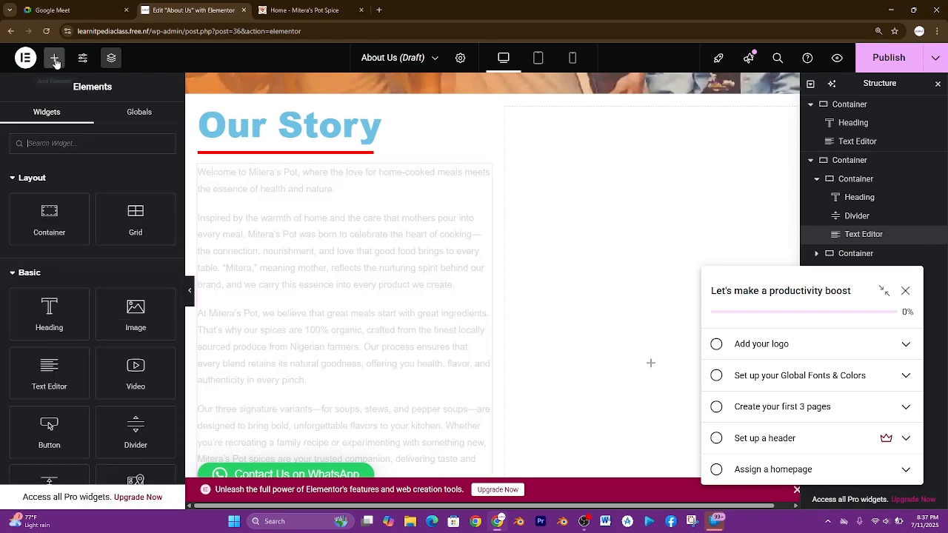
left_click(56, 143)
type("image")
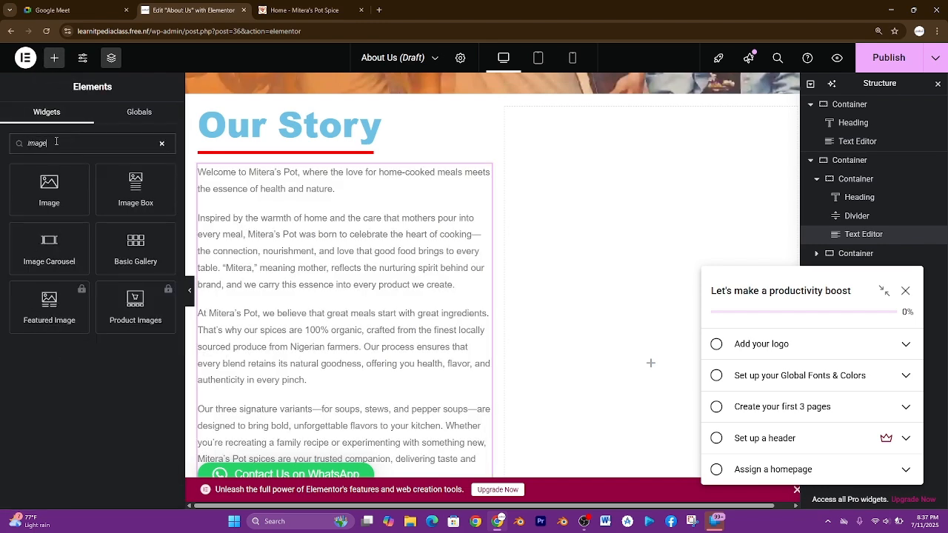
left_click_drag(49, 187, 587, 142)
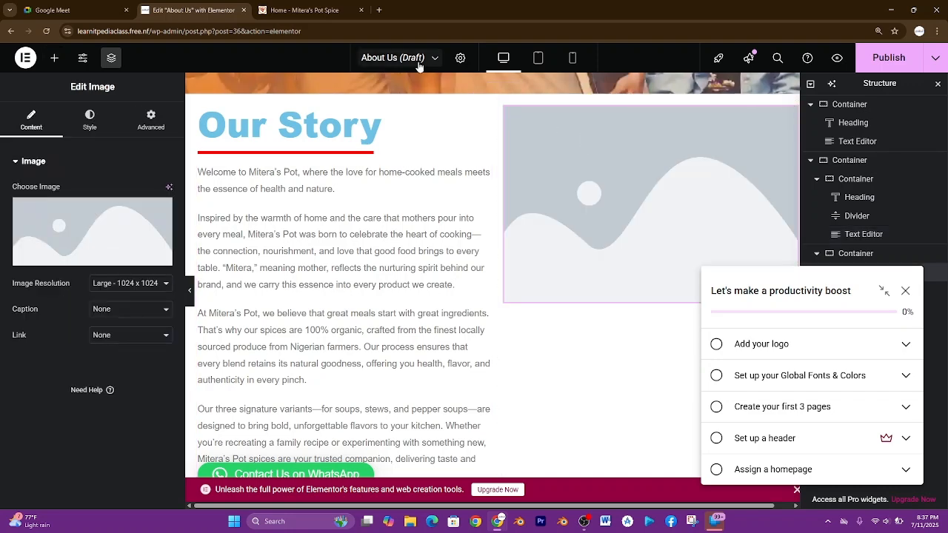
Step: Fill the Image widget with handshake.jpg from the media library
left_click(330, 7)
left_click(193, 10)
left_click(64, 257)
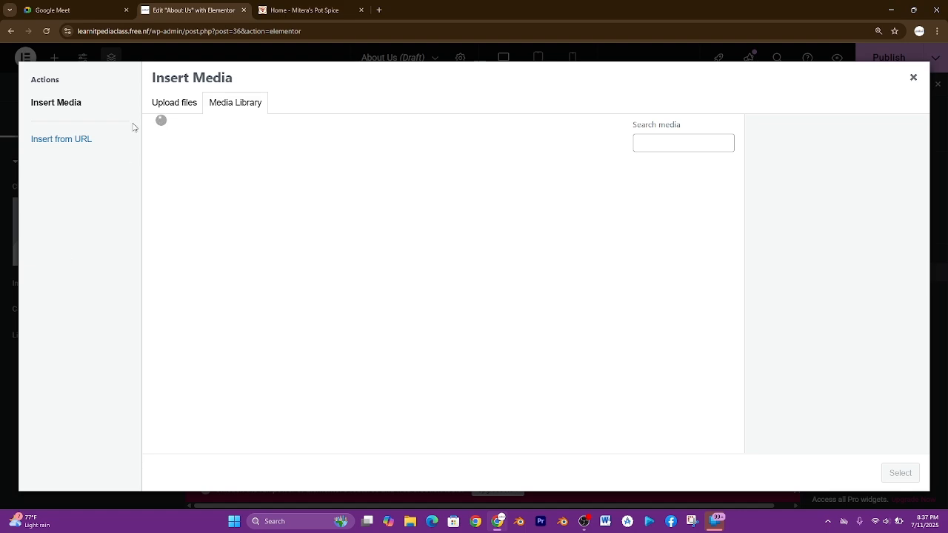
left_click(913, 77)
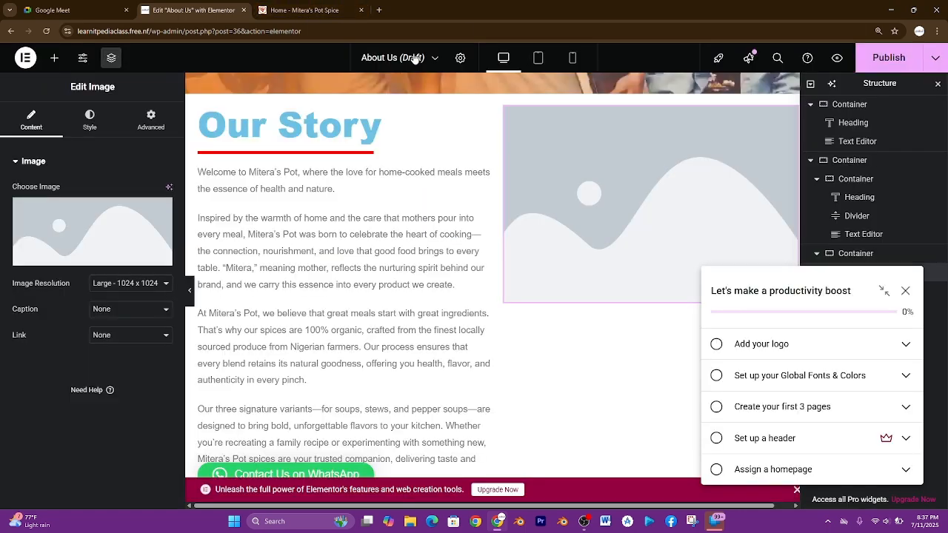
left_click(77, 234)
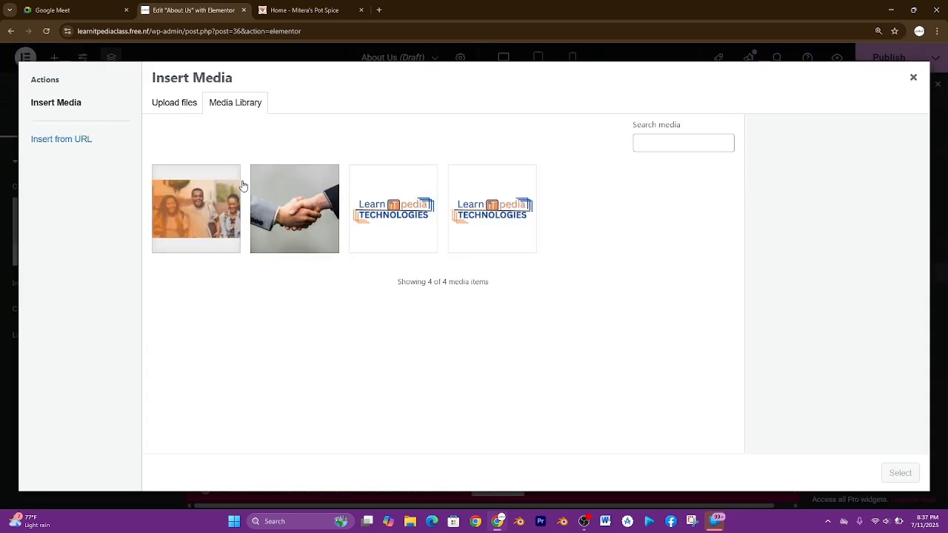
left_click(250, 217)
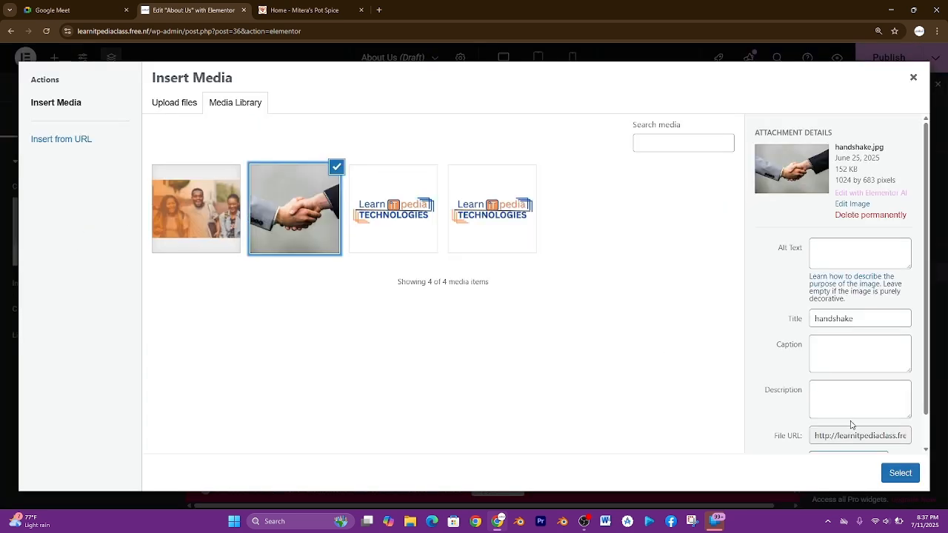
left_click(898, 474)
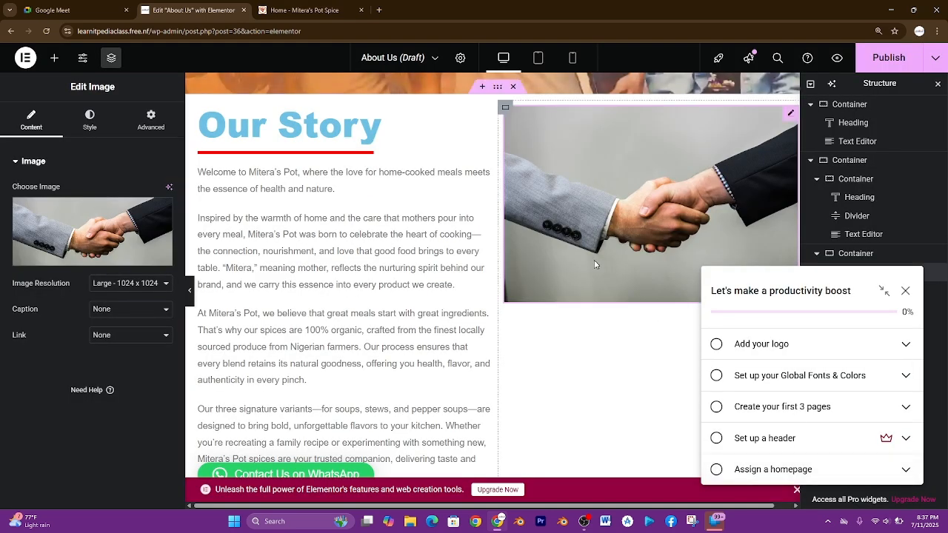
Step: Copy the paragraph beneath the kitchen photo on the Mitera's Pot Spice page
scroll(596, 264, "down", 1)
left_click(302, 7)
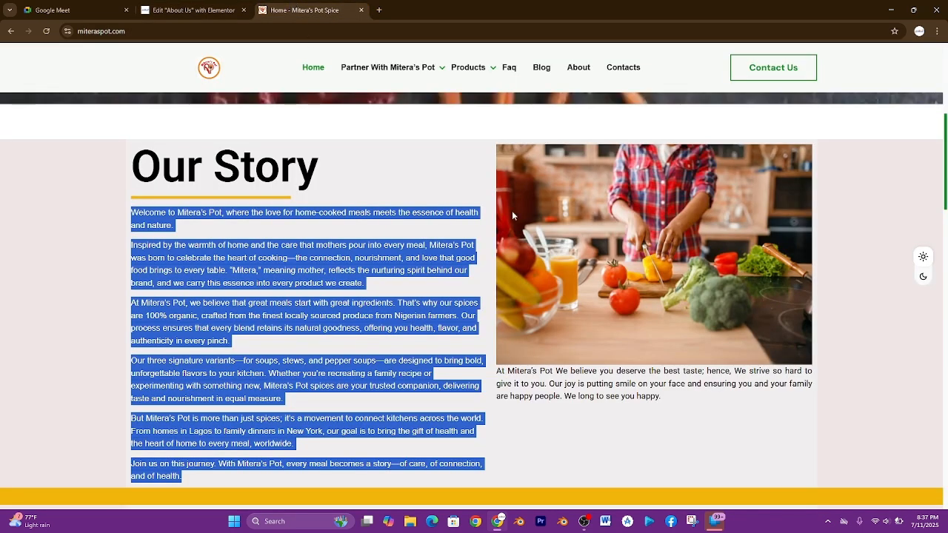
left_click(676, 400)
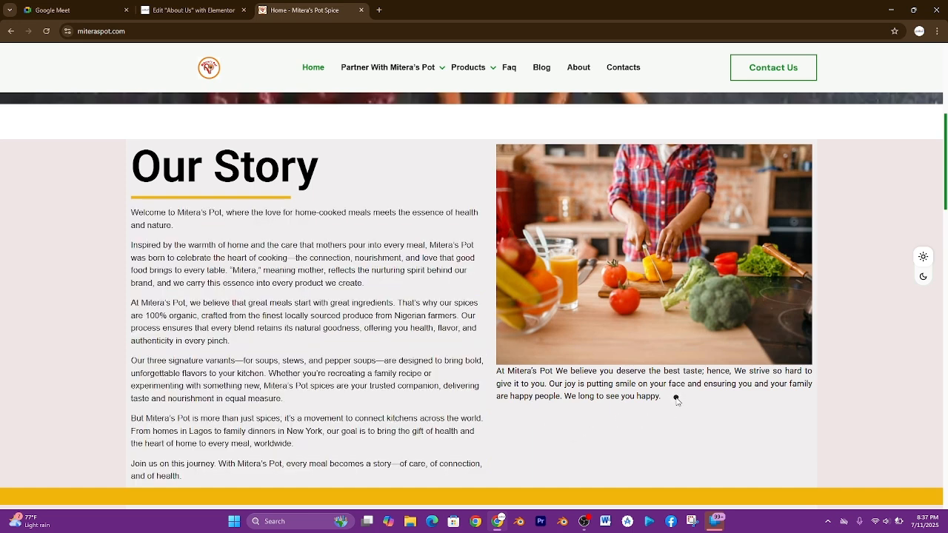
left_click_drag(676, 399, 501, 372)
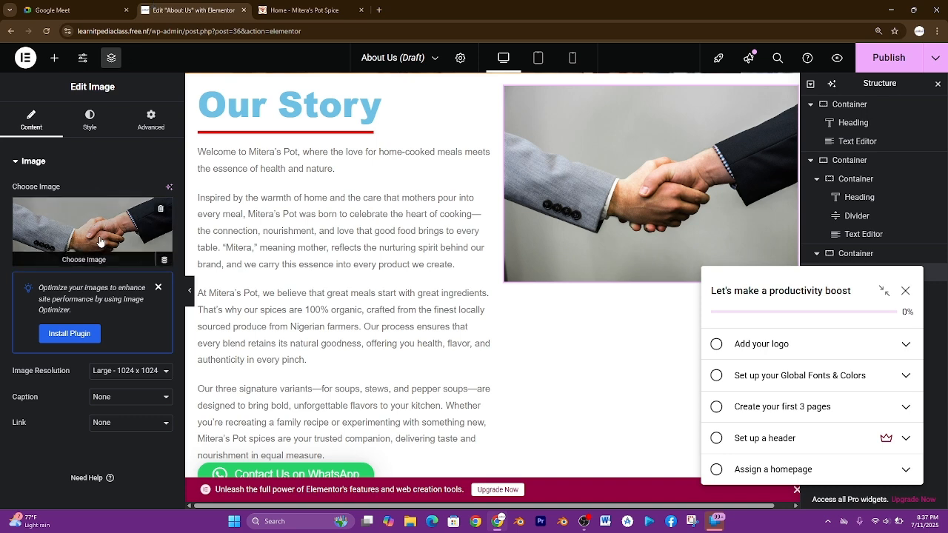
Step: Add a Text Editor widget beneath the handshake image on the About Us page
left_click(54, 60)
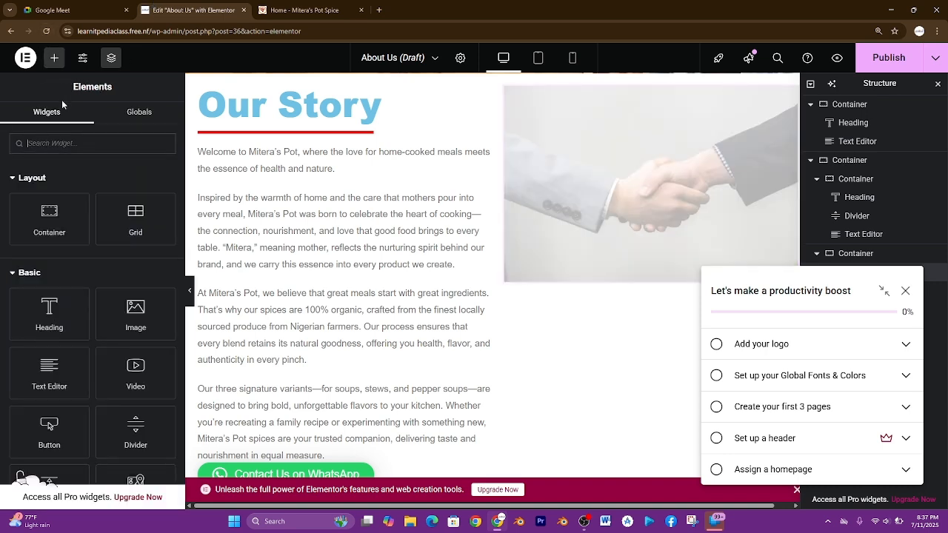
left_click(60, 142)
type("text")
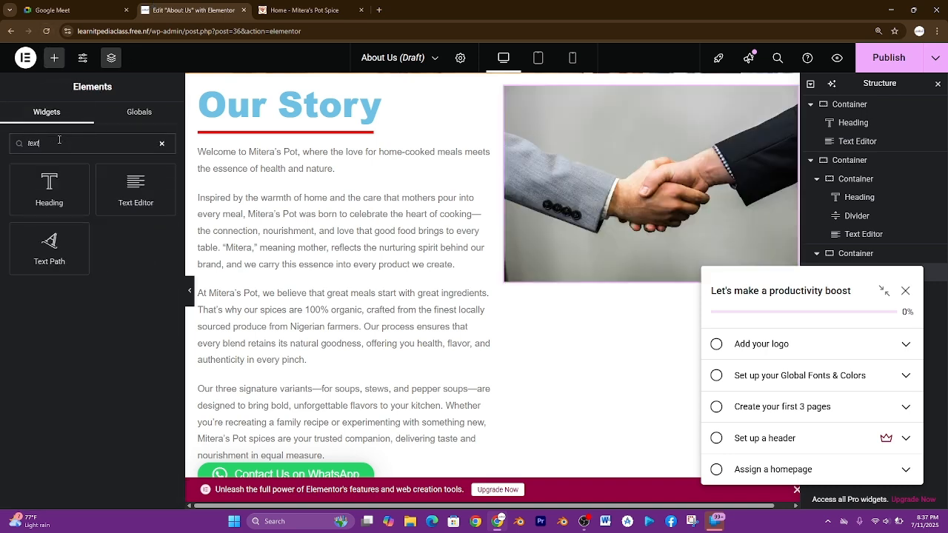
left_click_drag(135, 189, 567, 285)
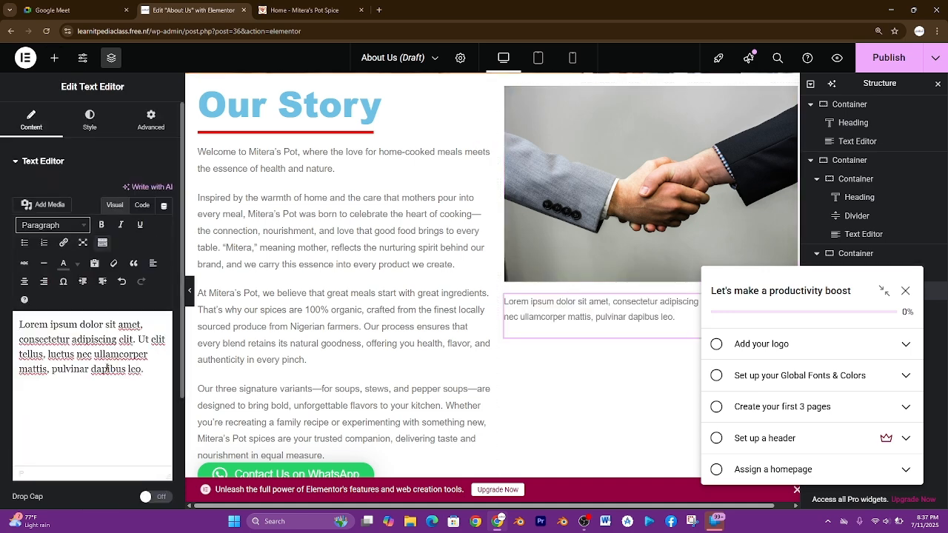
Step: Replace the placeholder text beneath the handshake image with the copied Mitera's Pot paragraph, and check what follows Our Story on the reference page
key("ctrl+a")
type("At Mitera’s Pot We believe you deserve the best taste; hence, We strive so hard to give it to you. Our joy is putting smile on your face and ensuring you and your family are happy people. We long to see you happy.")
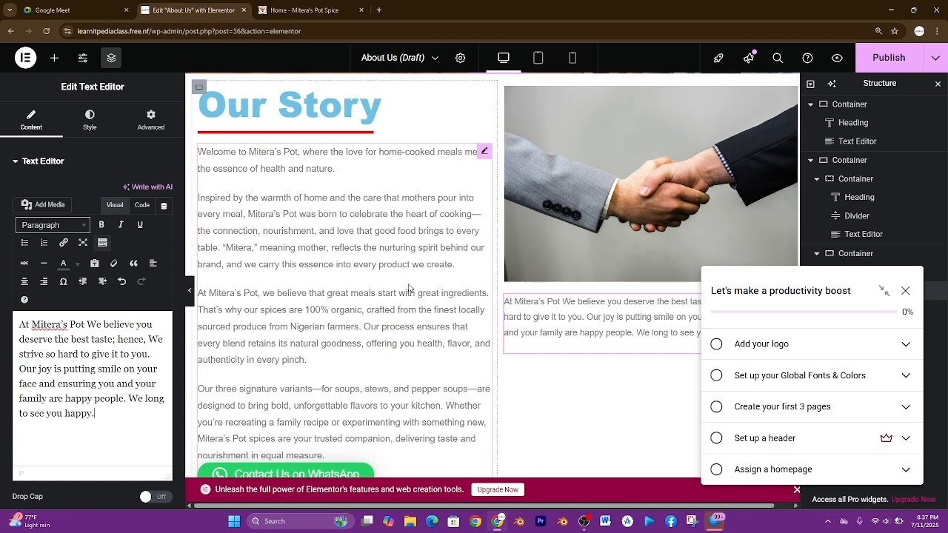
key("ctrl+Tab")
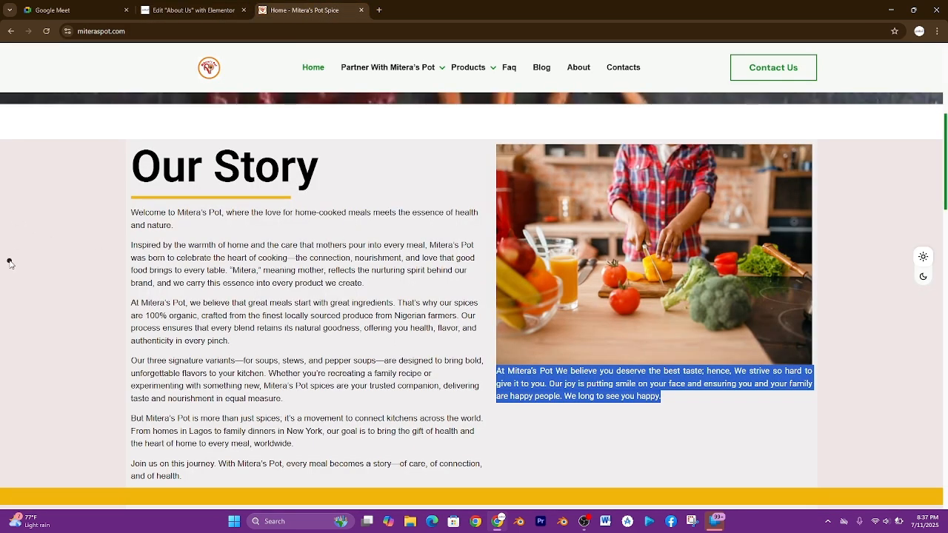
scroll(10, 263, "down", 2)
scroll(8, 233, "down", 2)
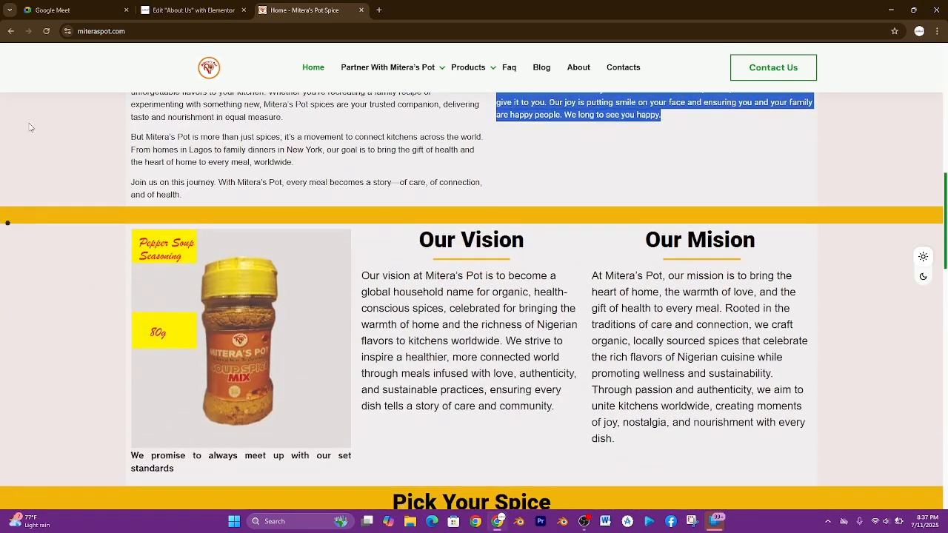
left_click(220, 8)
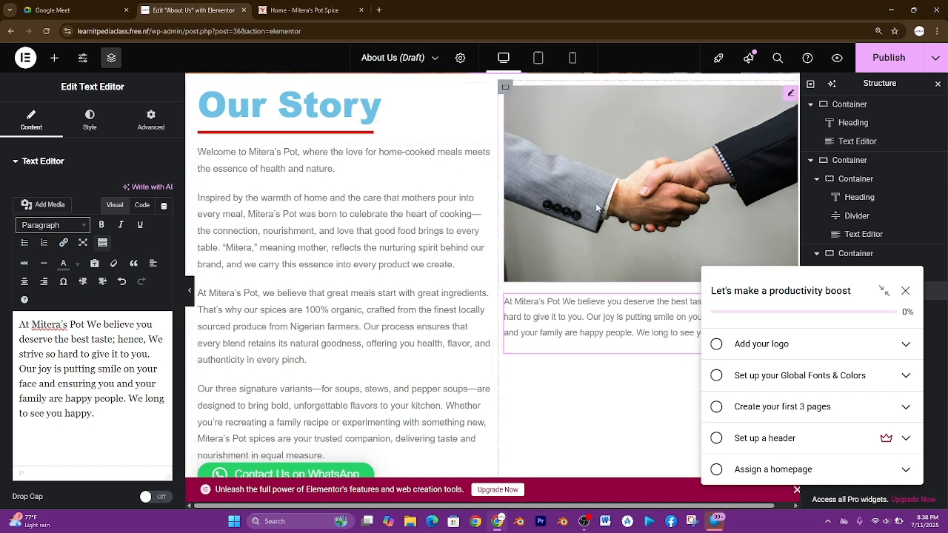
Step: Give the outer container of the Our Story section a classic background in near-black #080606
left_click(816, 179)
left_click(817, 198)
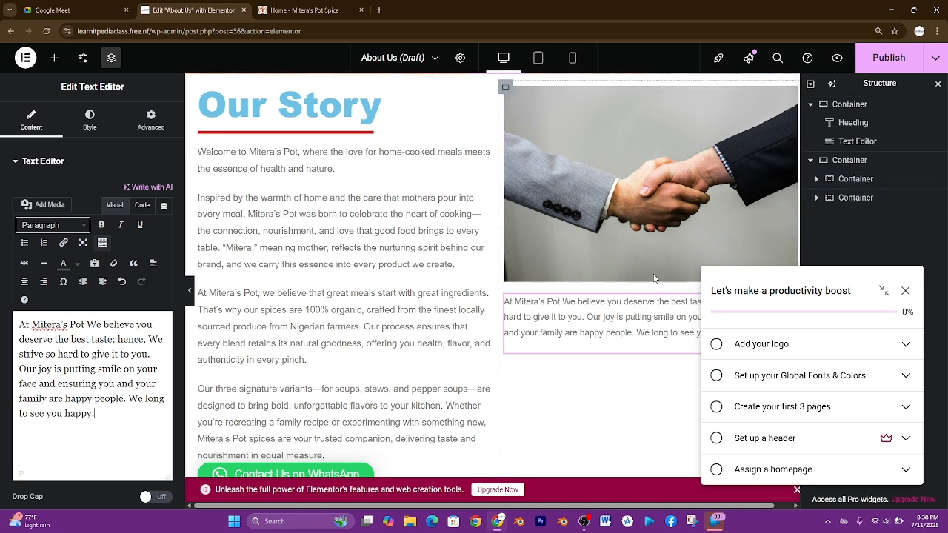
left_click(841, 162)
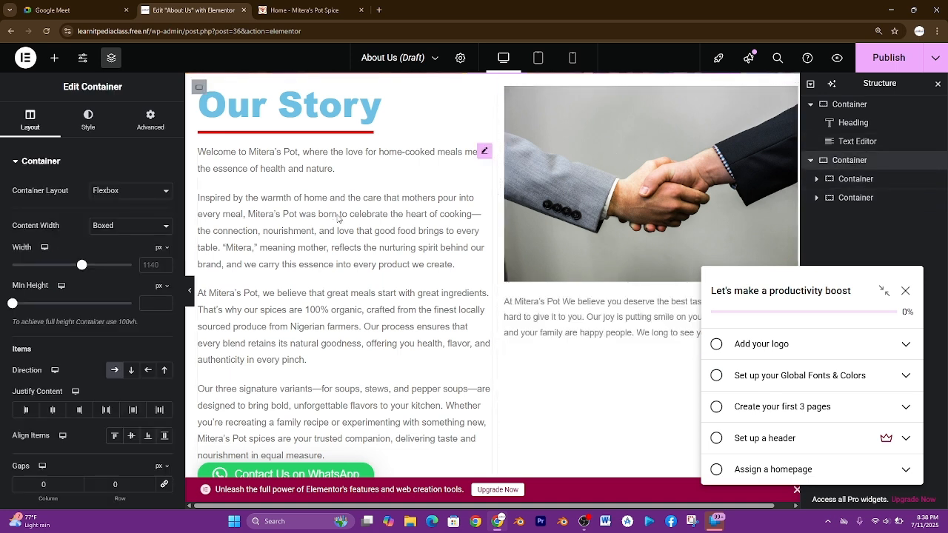
left_click(90, 123)
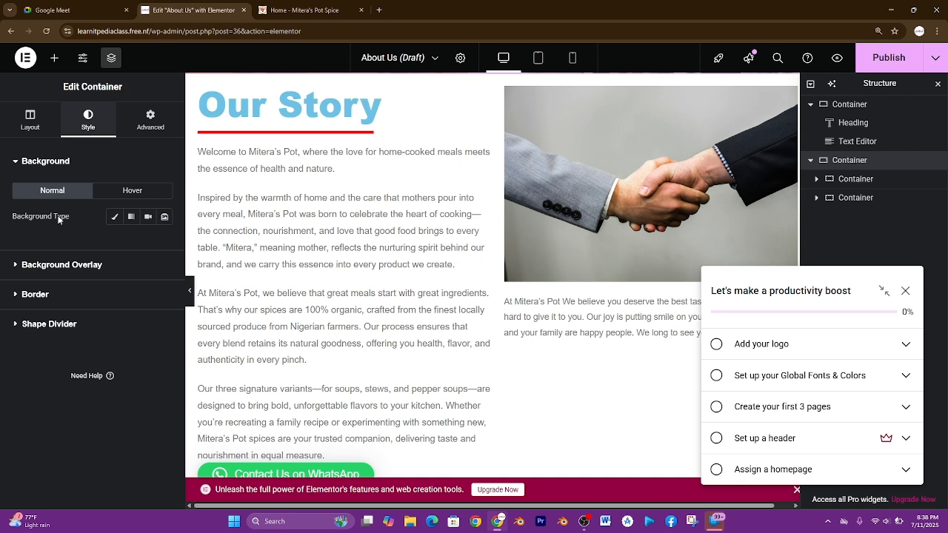
left_click(114, 216)
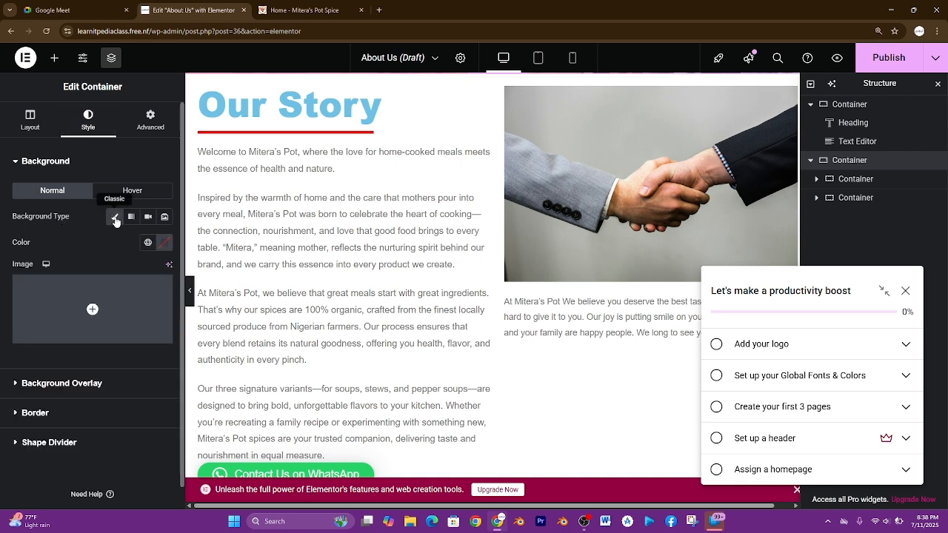
left_click(164, 245)
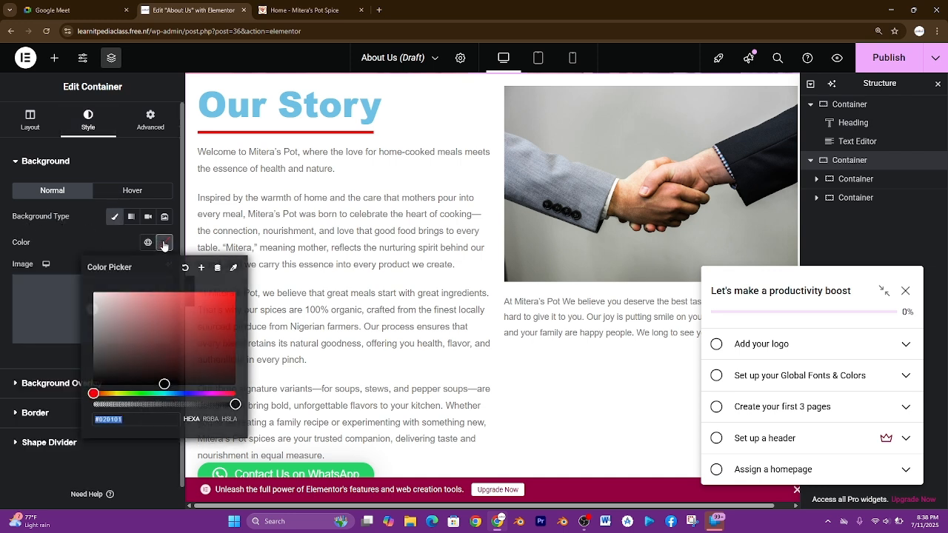
left_click_drag(164, 383, 143, 381)
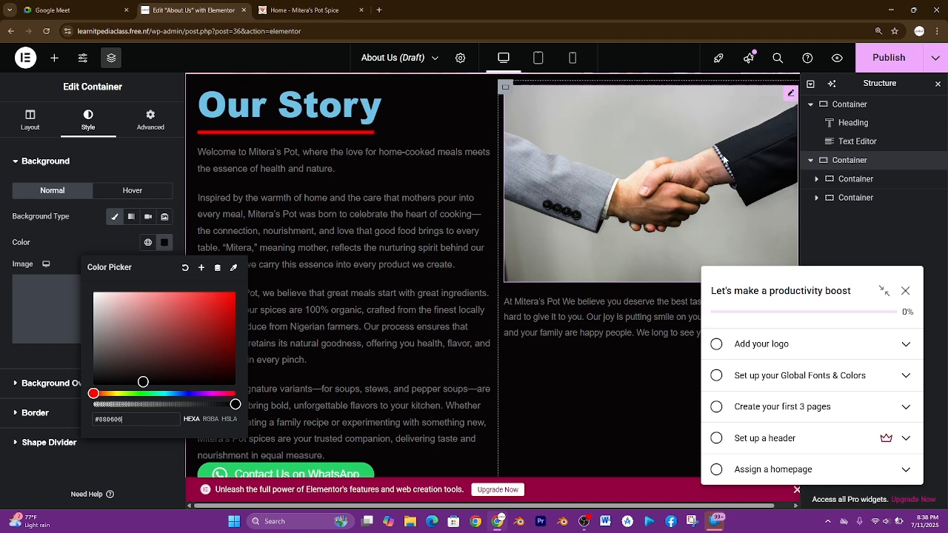
Step: Preview the About Us page and examine how the Our Story section looks with its dark background
left_click(836, 59)
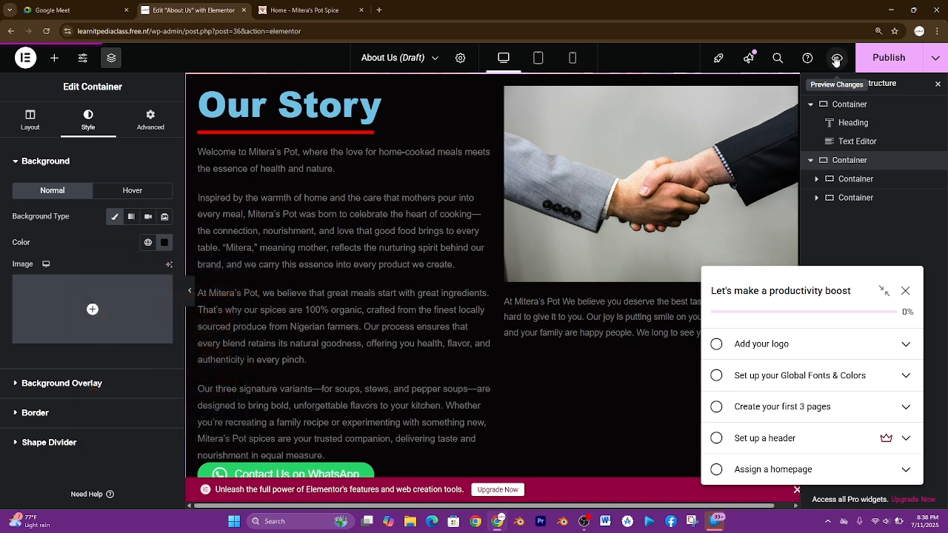
left_click(836, 60)
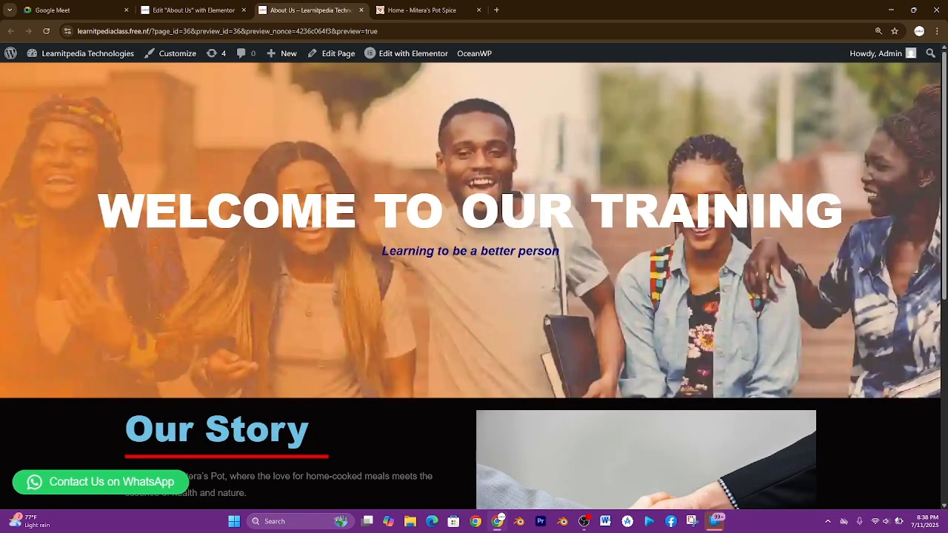
scroll(458, 247, "down", 3)
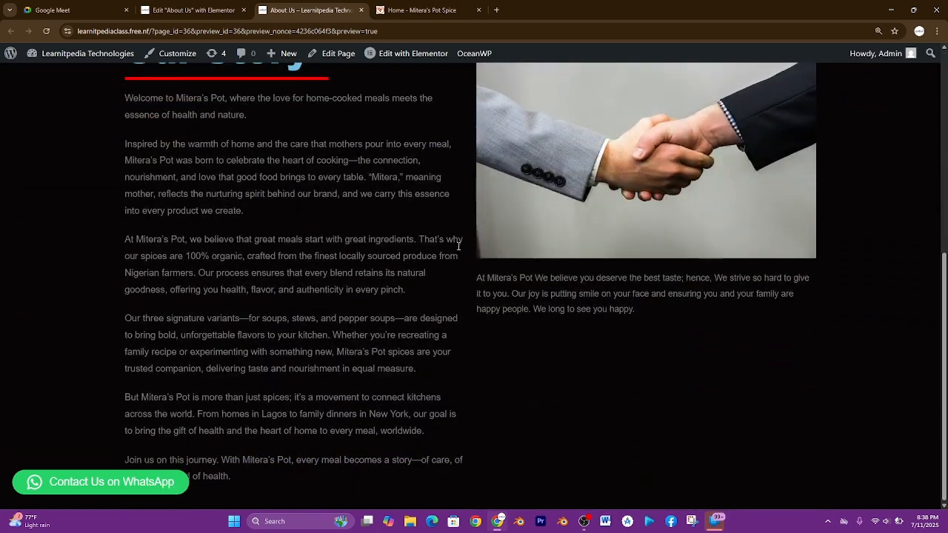
scroll(458, 247, "up", 1)
scroll(459, 247, "down", 3)
Step: Compare the hero banner and Our Story layout of the About Us preview with the Mitera's Pot home page
left_click(428, 9)
scroll(387, 253, "up", 10)
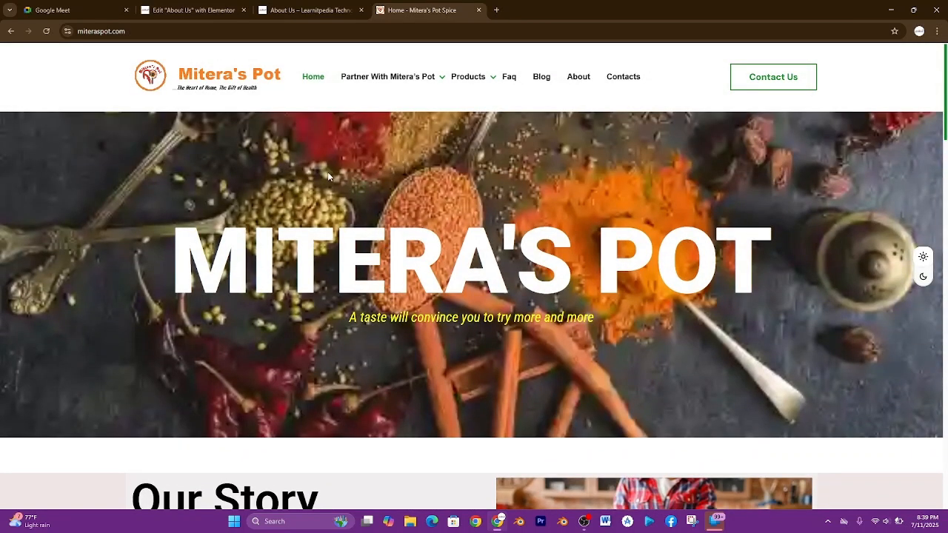
left_click(311, 5)
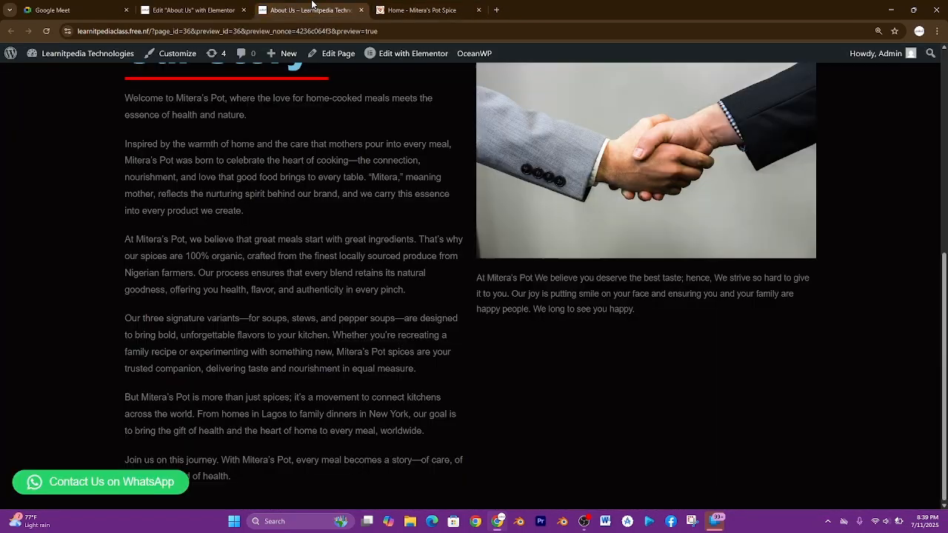
scroll(362, 271, "up", 5)
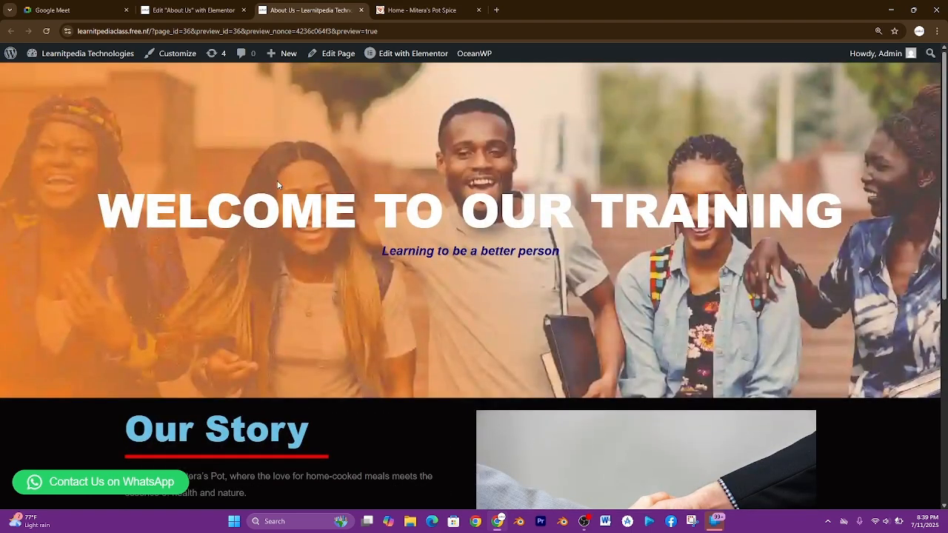
left_click(444, 7)
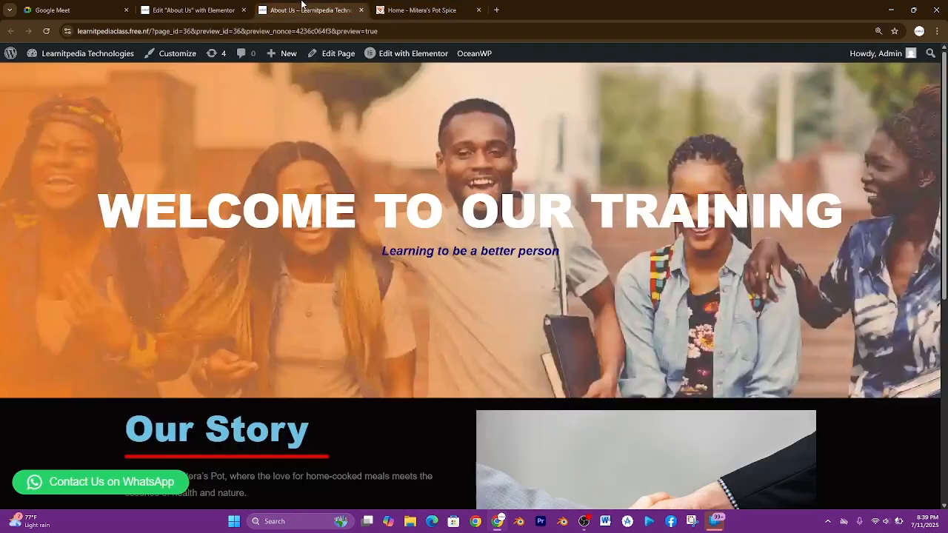
left_click(305, 8)
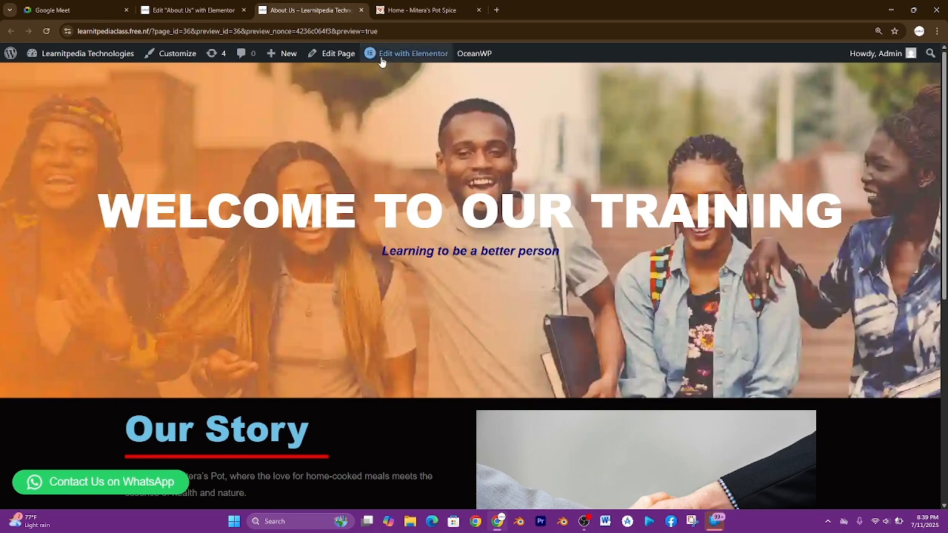
left_click(430, 6)
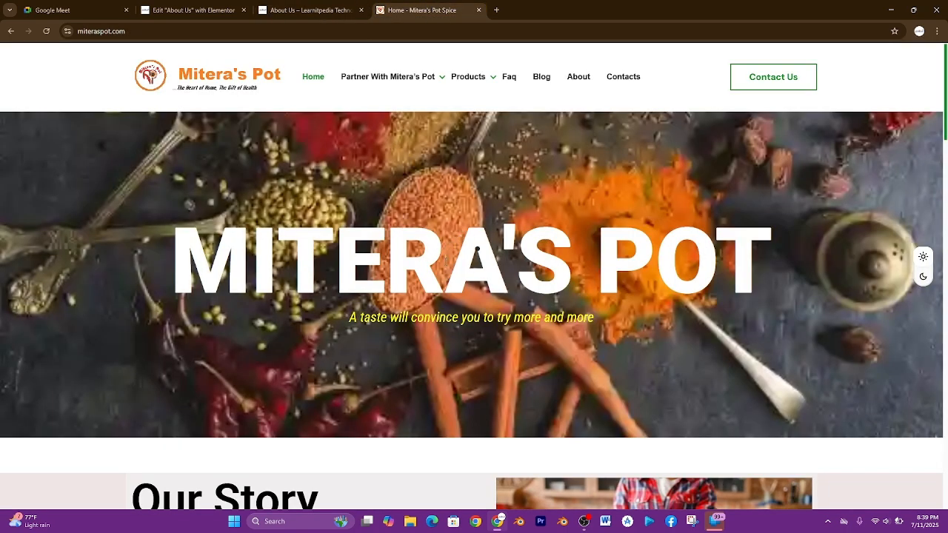
left_click(286, 4)
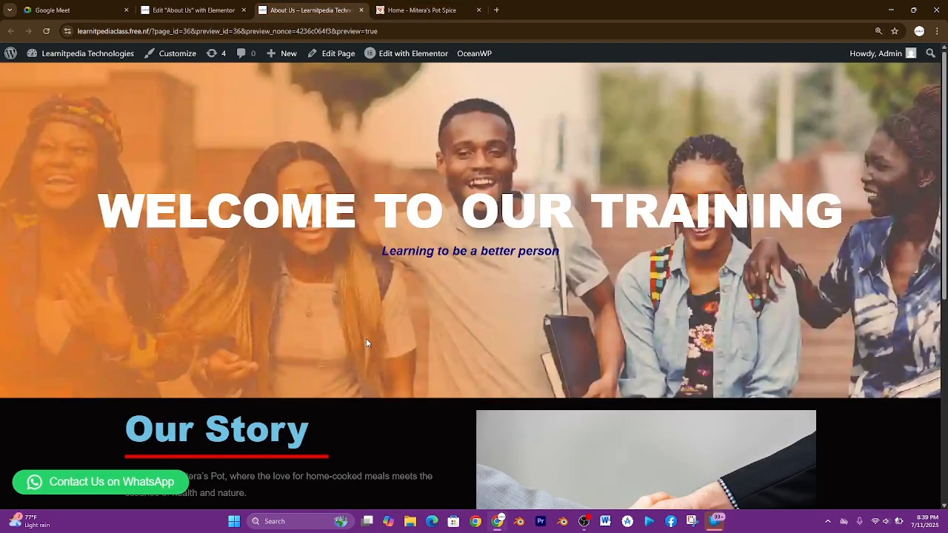
scroll(366, 342, "down", 6)
Step: Examine the thin yellow strip below Our Story on the reference page and compare it with the end of the About Us section
left_click(174, 6)
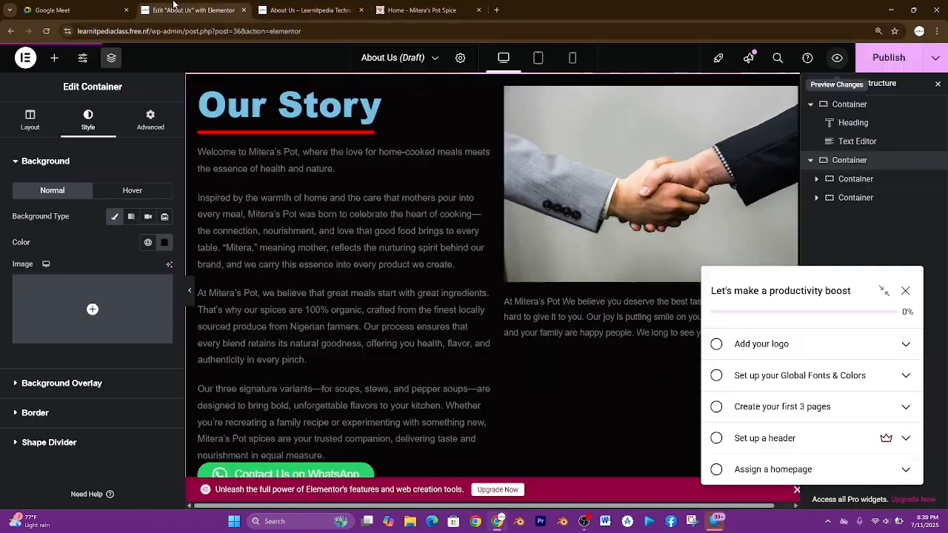
scroll(424, 285, "down", 3)
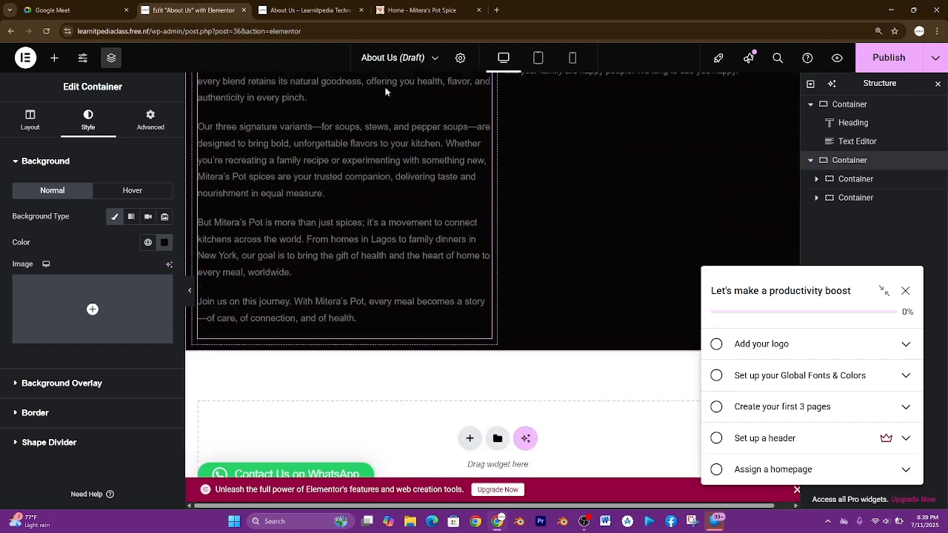
left_click(420, 10)
scroll(355, 371, "down", 5)
scroll(355, 367, "down", 5)
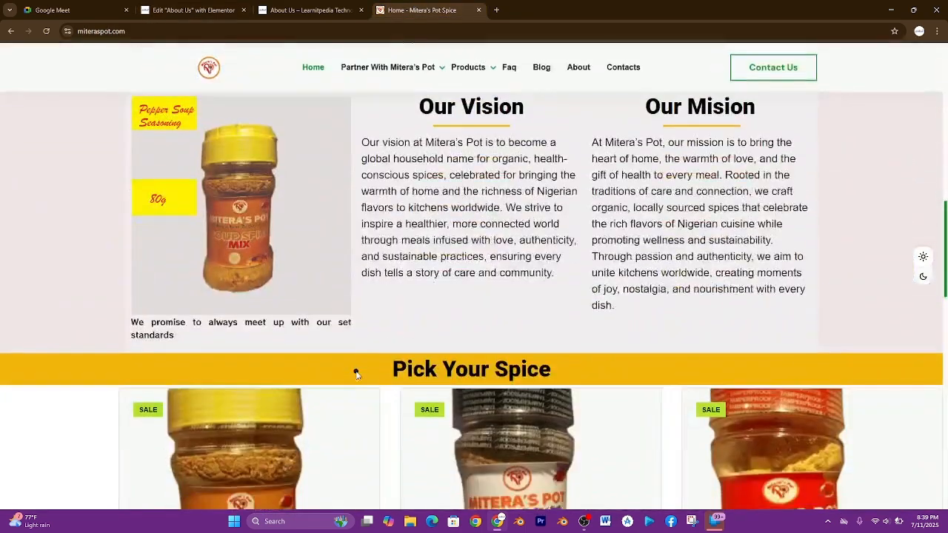
scroll(355, 373, "up", 1)
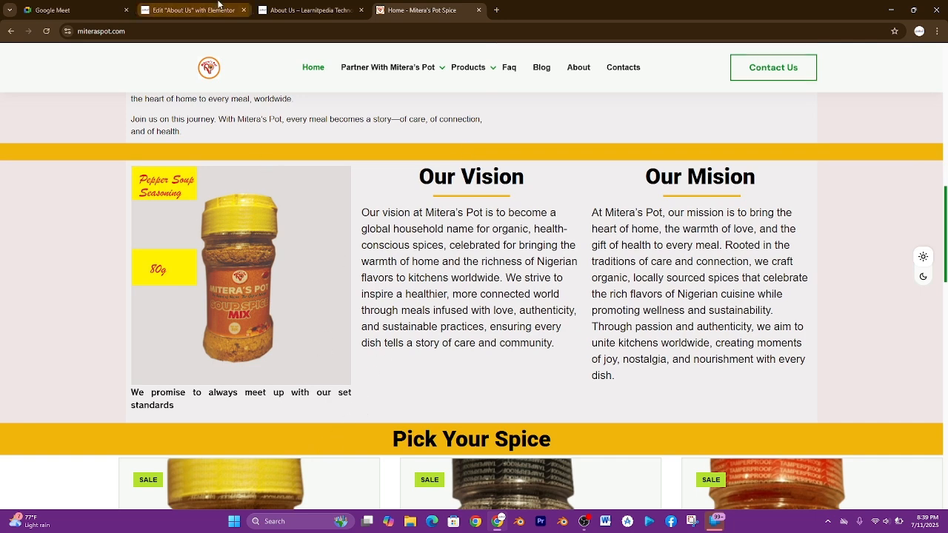
left_click(309, 6)
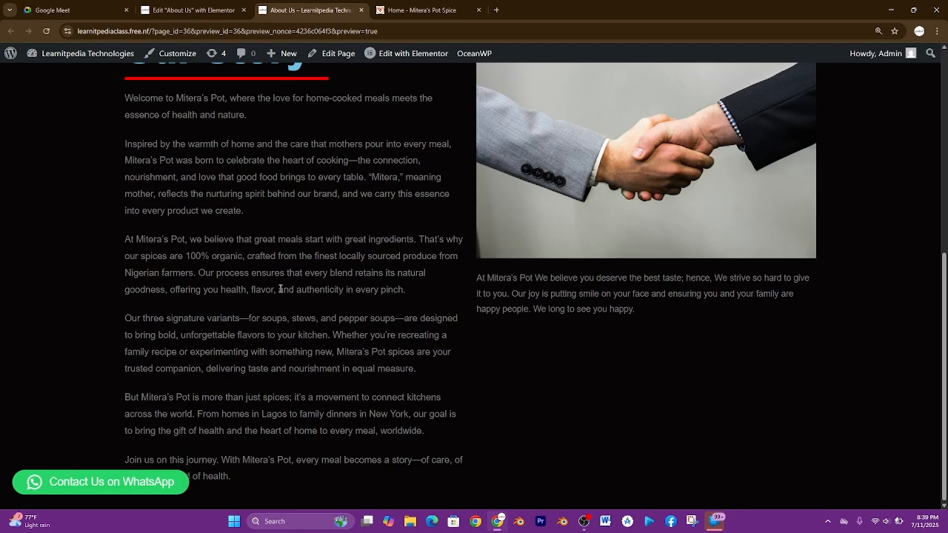
left_click(191, 10)
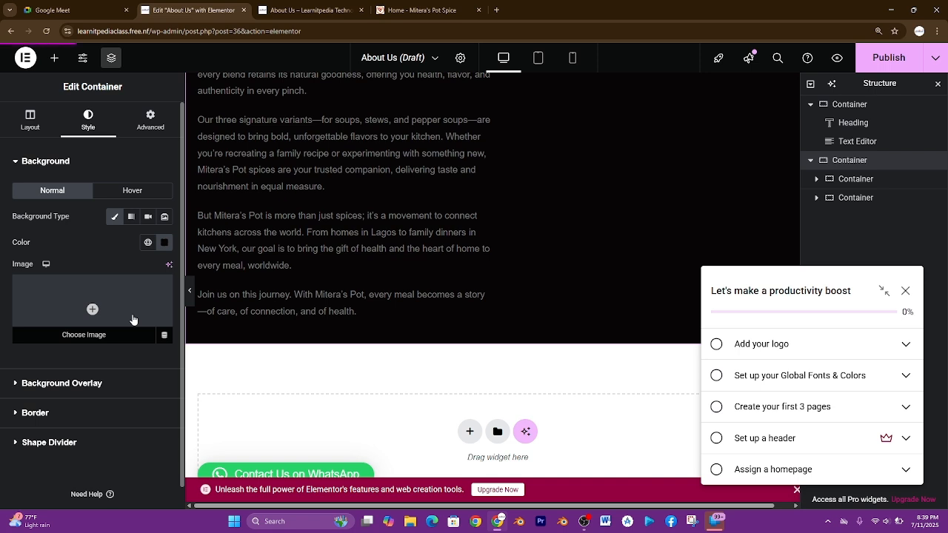
Step: Add a single-column container below the Our Story section and set its minimum height to 30 px
left_click(469, 431)
left_click(457, 451)
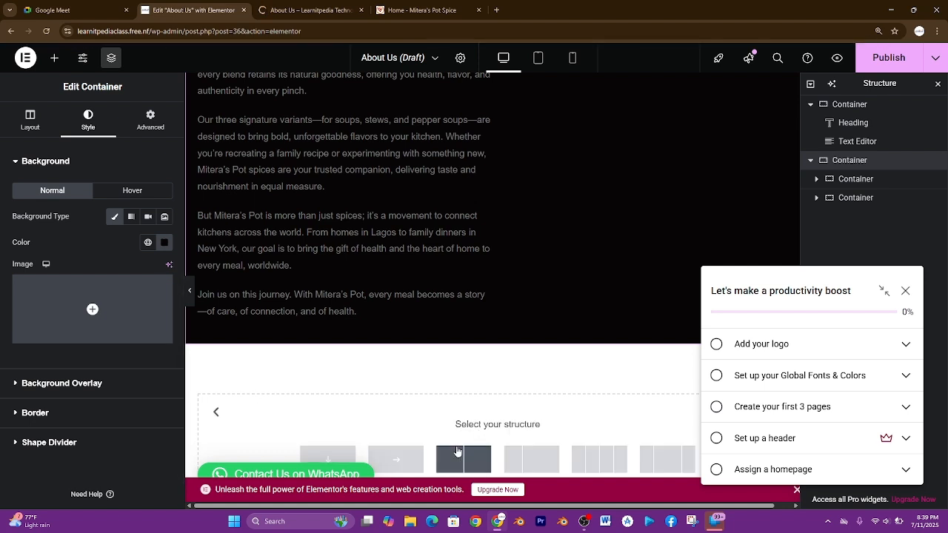
left_click(346, 457)
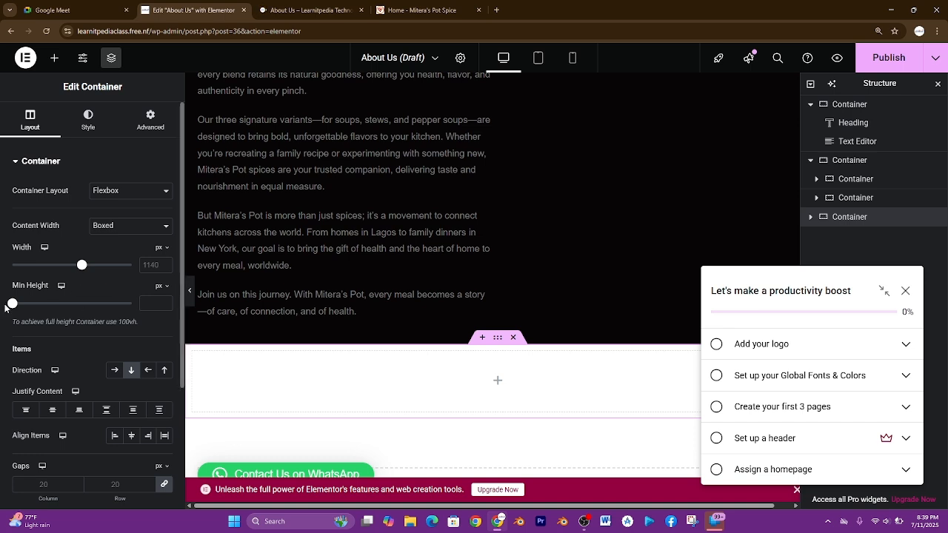
left_click_drag(12, 306, 14, 305)
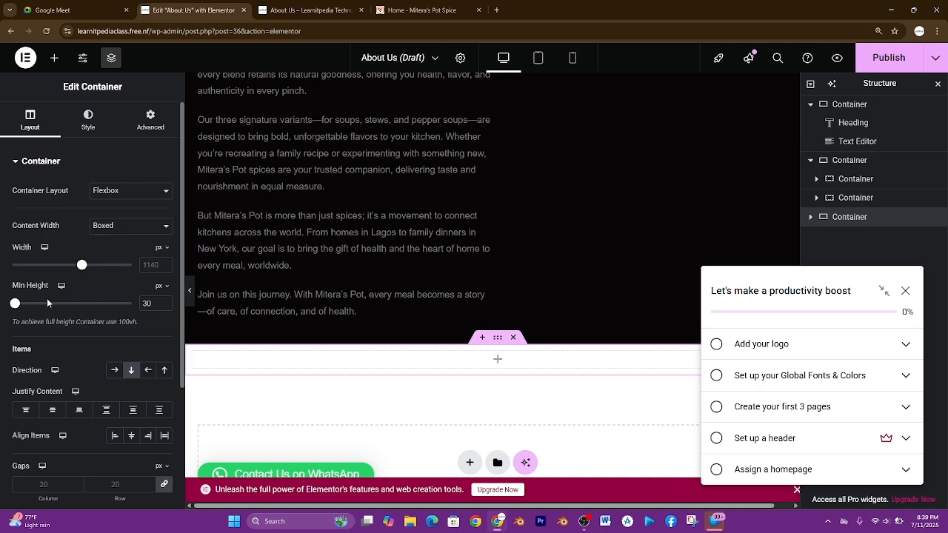
Step: Check the yellow strip on the Mitera's Pot page and set the new thin container's content width to Full Width
left_click(415, 9)
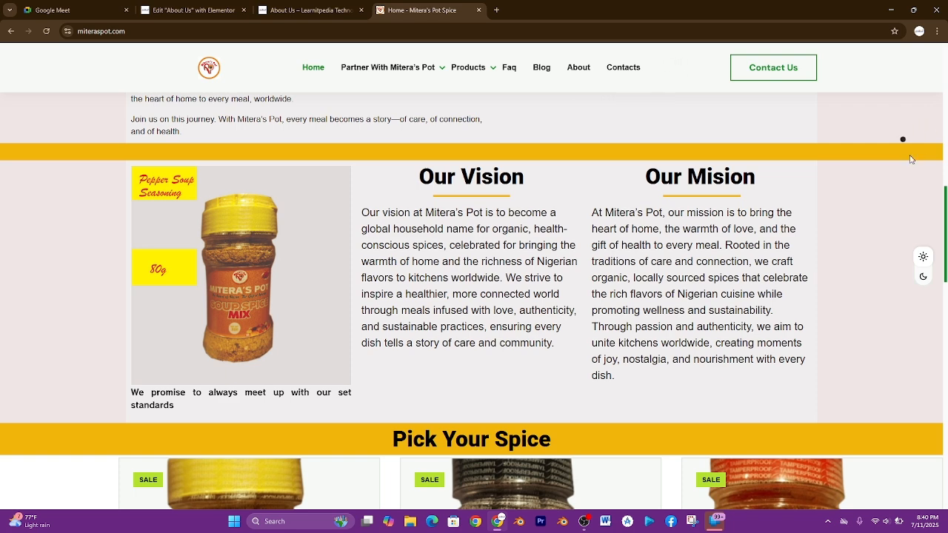
left_click(183, 5)
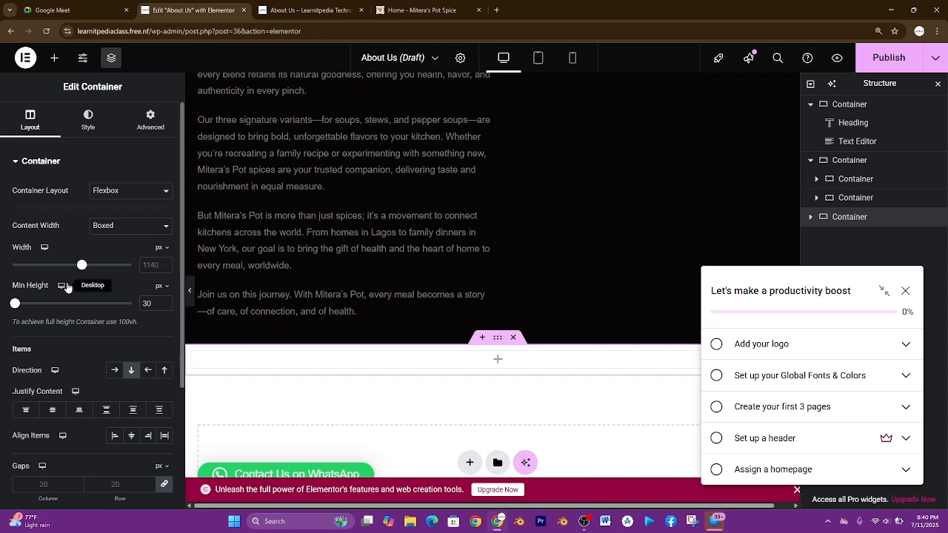
left_click(102, 228)
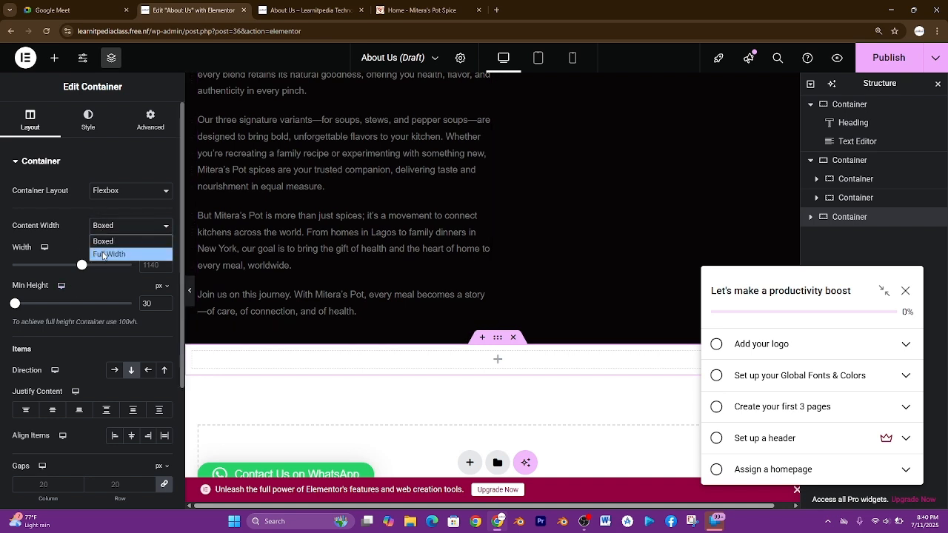
left_click(103, 252)
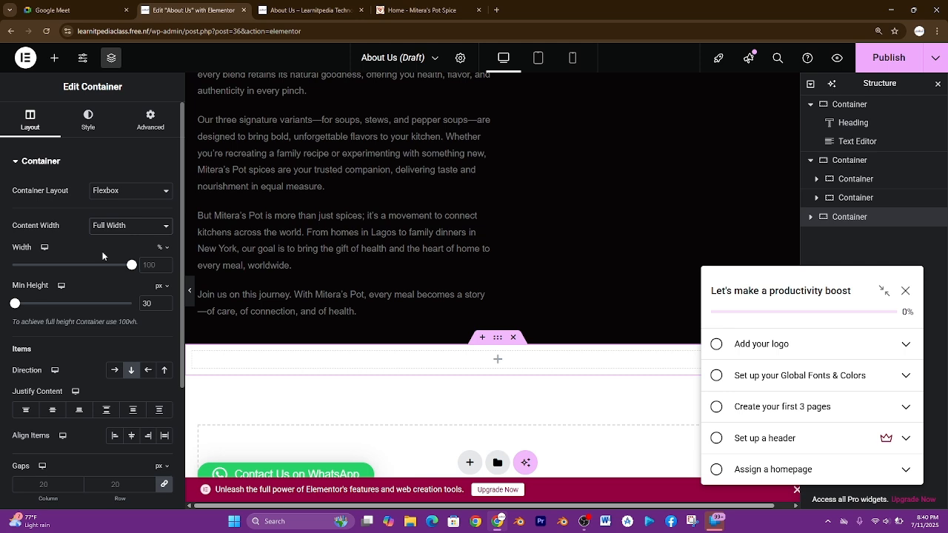
Step: Give the thin full-width container below Our Story a classic background in red, #FF0000
left_click(88, 120)
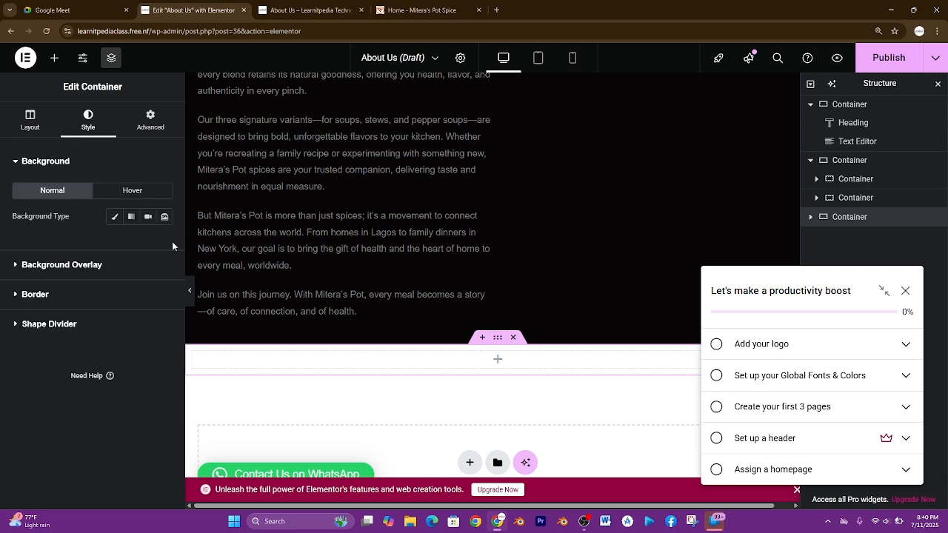
left_click(114, 216)
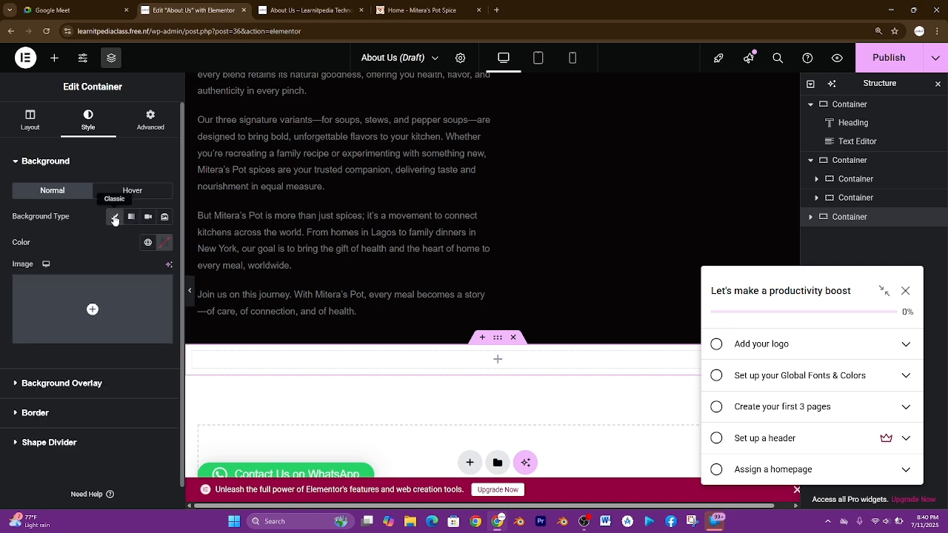
left_click(163, 242)
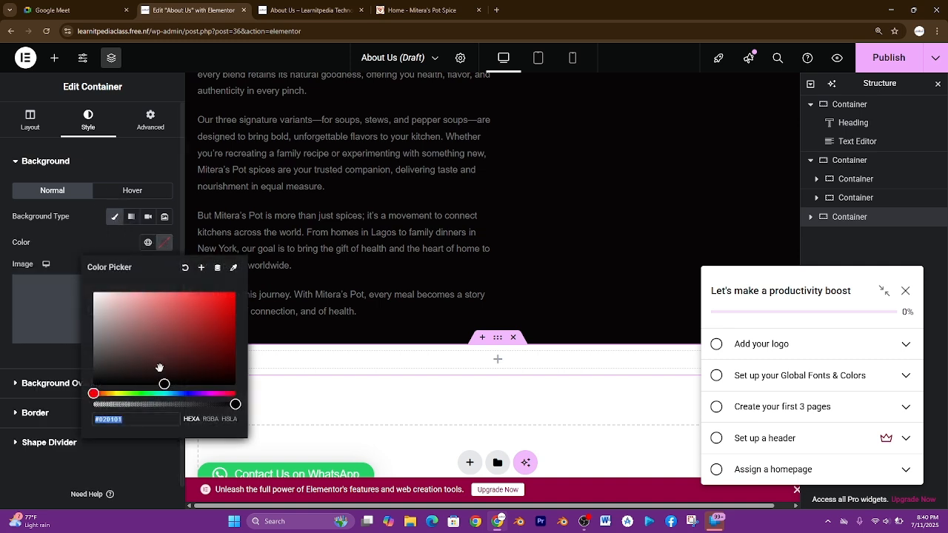
left_click_drag(163, 383, 235, 293)
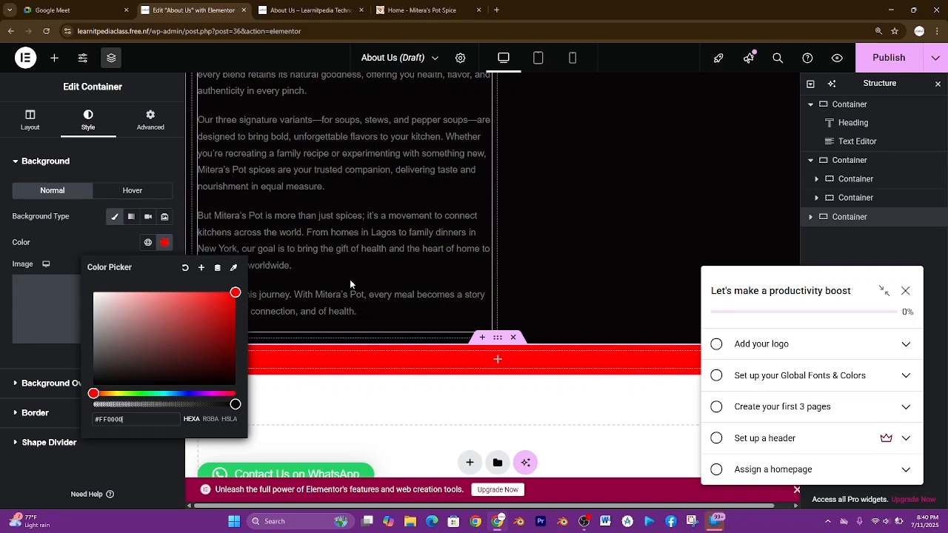
Step: Preview the About Us page's coloured strip and compare it with the strip and vision and mission section on the Mitera's Pot page
left_click(837, 61)
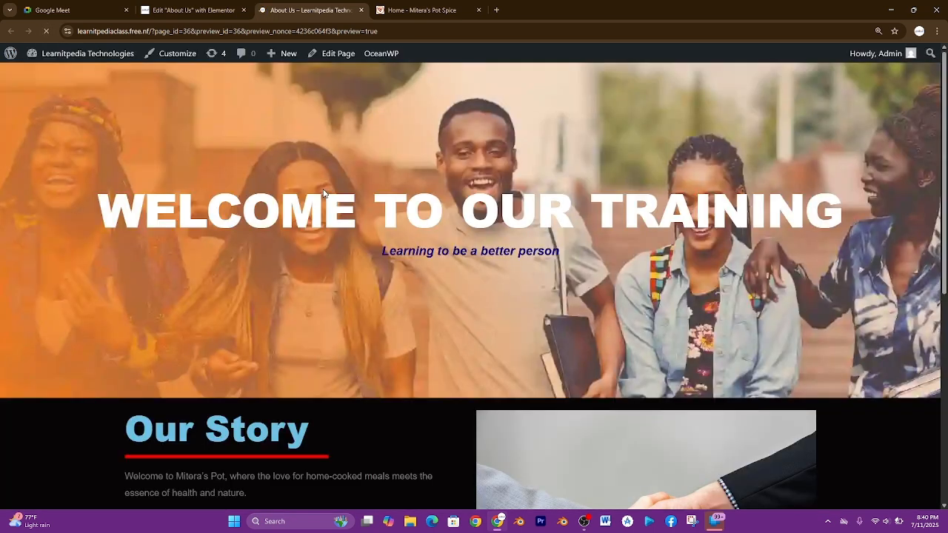
scroll(324, 193, "down", 5)
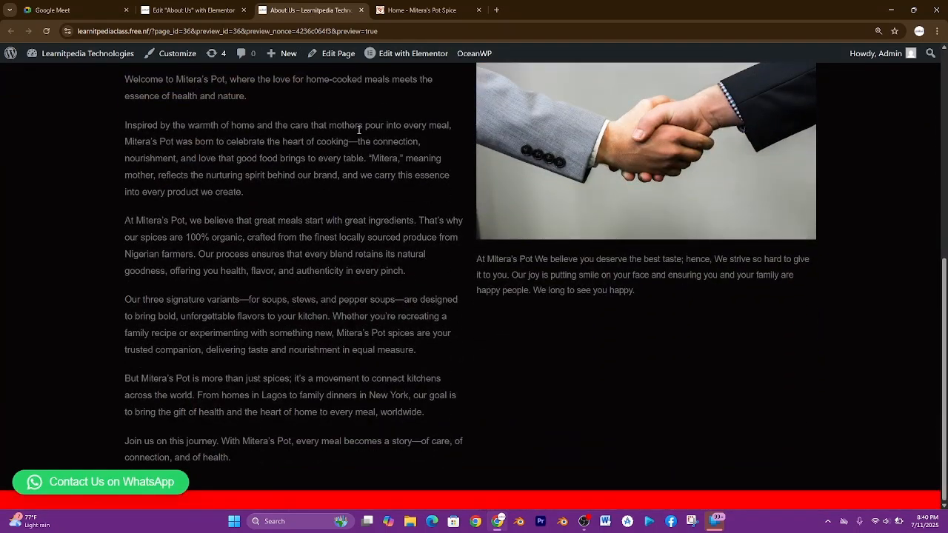
left_click(201, 7)
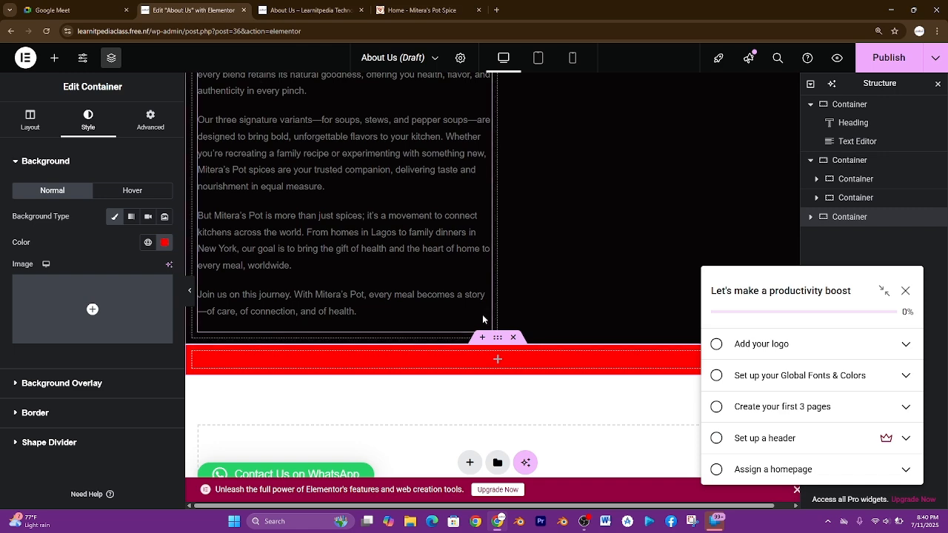
left_click(422, 10)
scroll(394, 164, "down", 1)
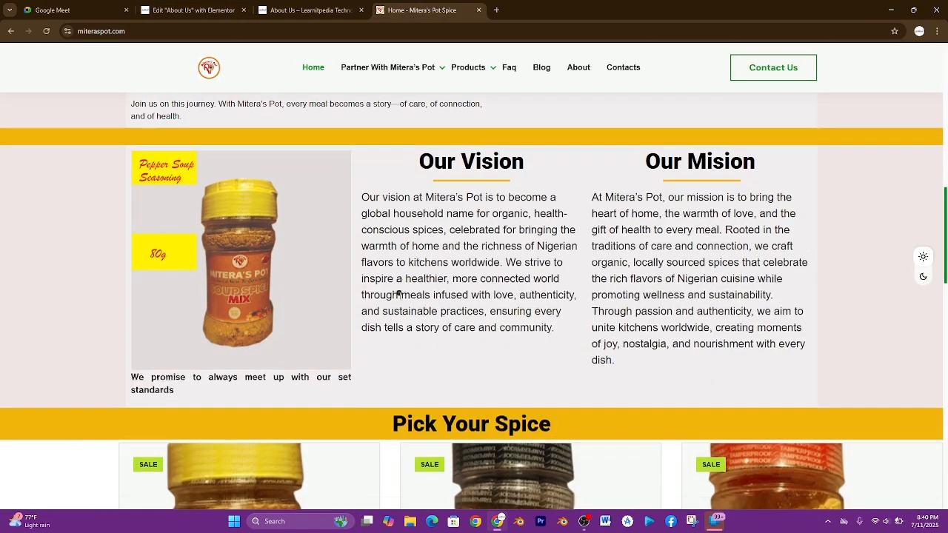
scroll(398, 294, "up", 1)
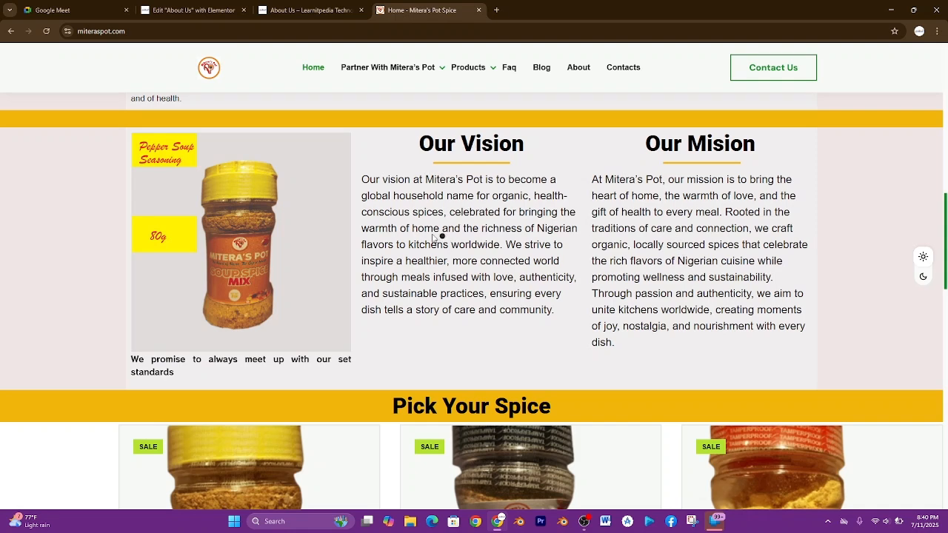
left_click(275, 6)
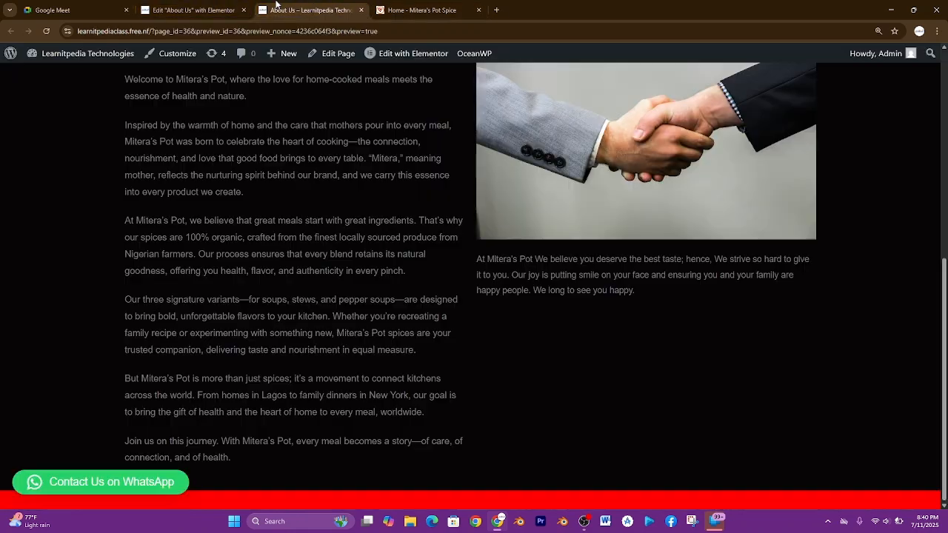
left_click(191, 8)
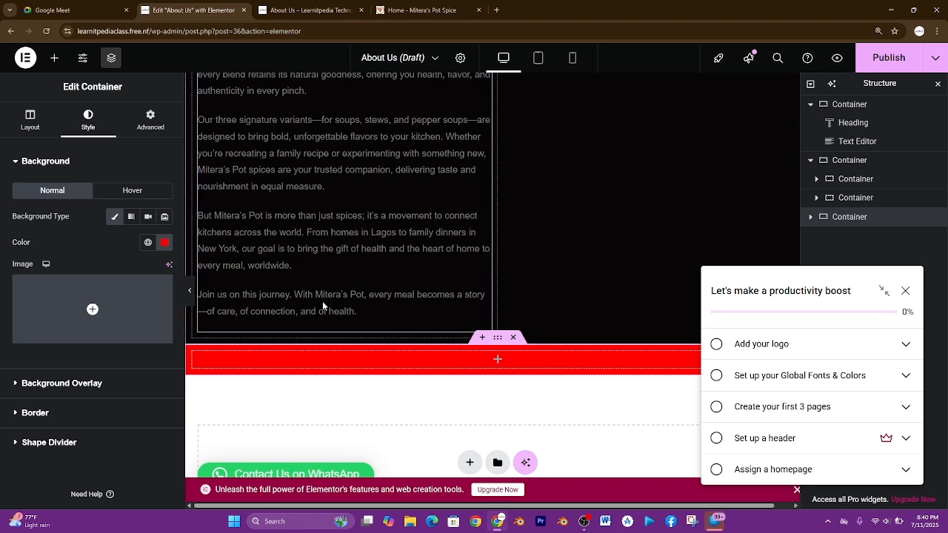
Step: Add a new single-column flexbox container below the red strip
scroll(322, 300, "down", 1)
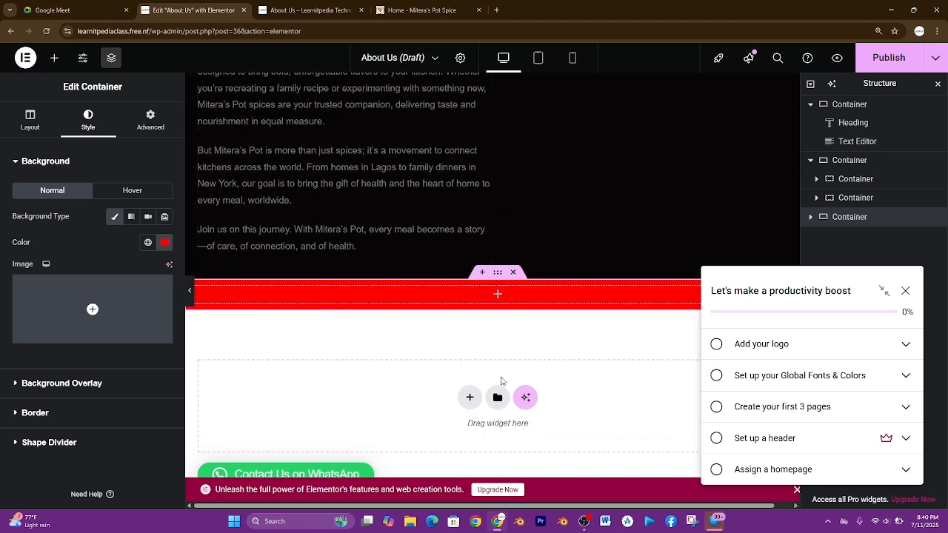
left_click(469, 397)
left_click(451, 447)
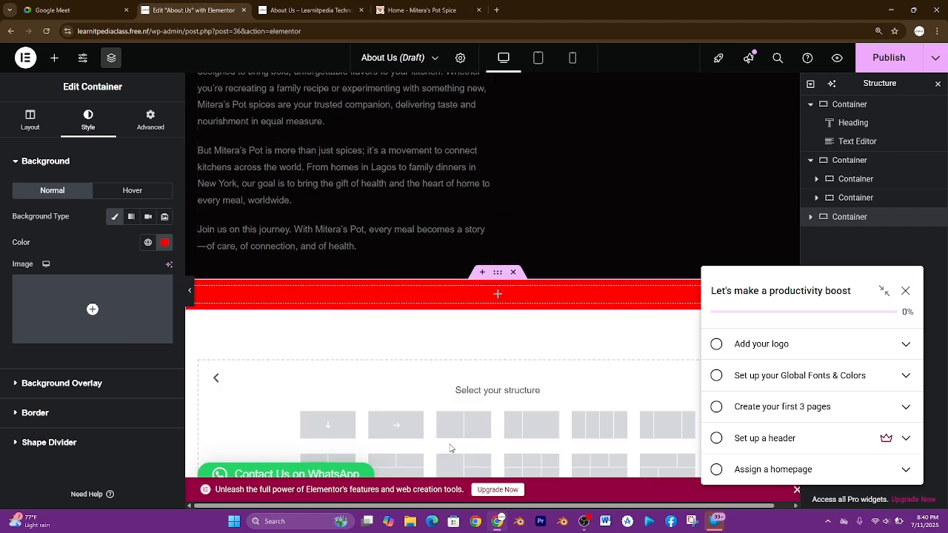
scroll(426, 444, "down", 1)
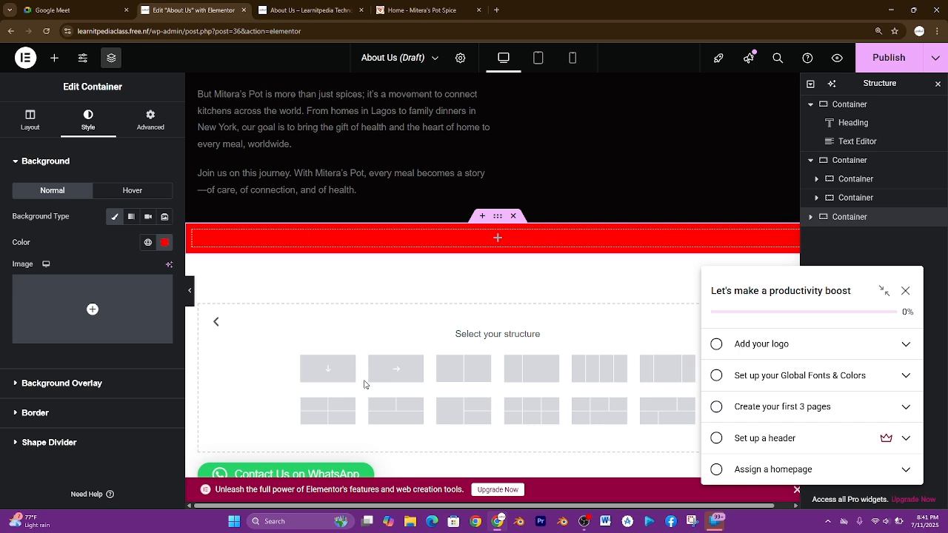
left_click(327, 369)
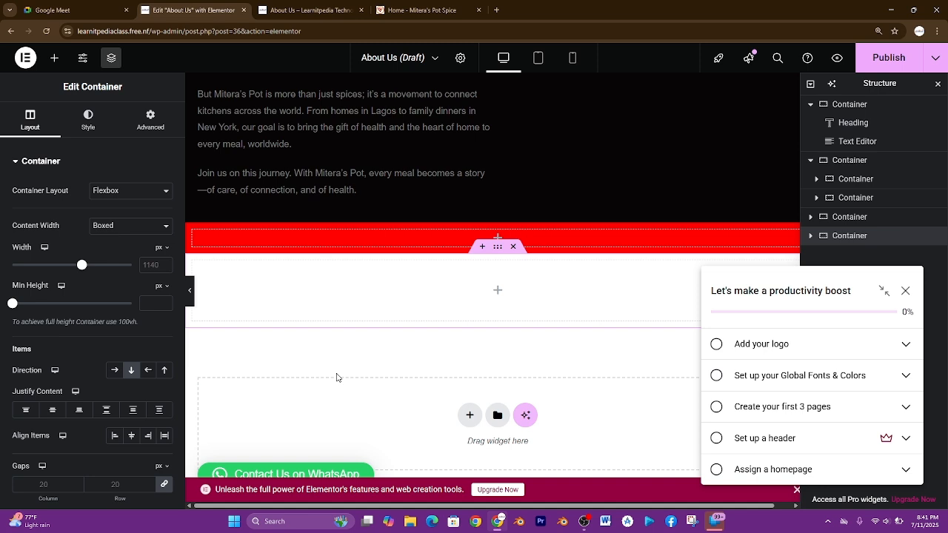
Step: Insert three nested containers inside the new container below the red strip
right_click(841, 237)
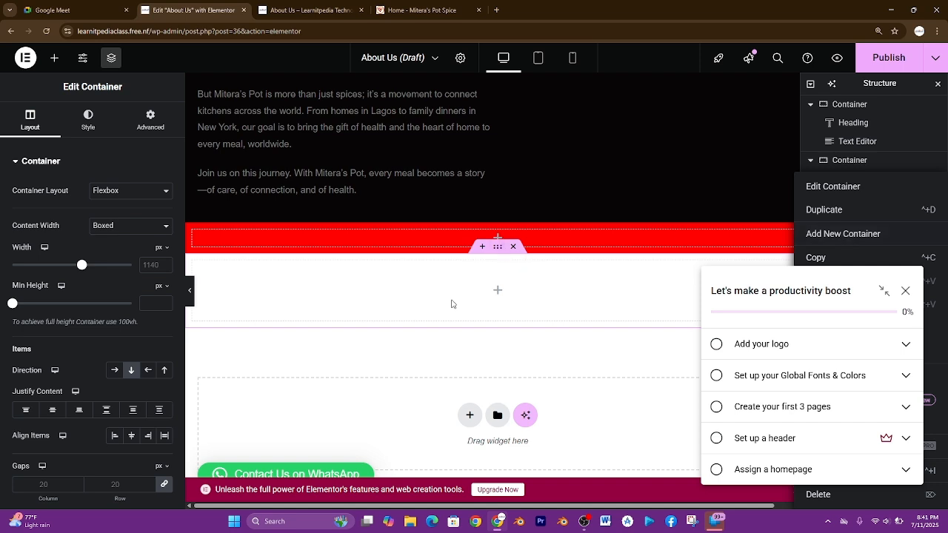
right_click(420, 313)
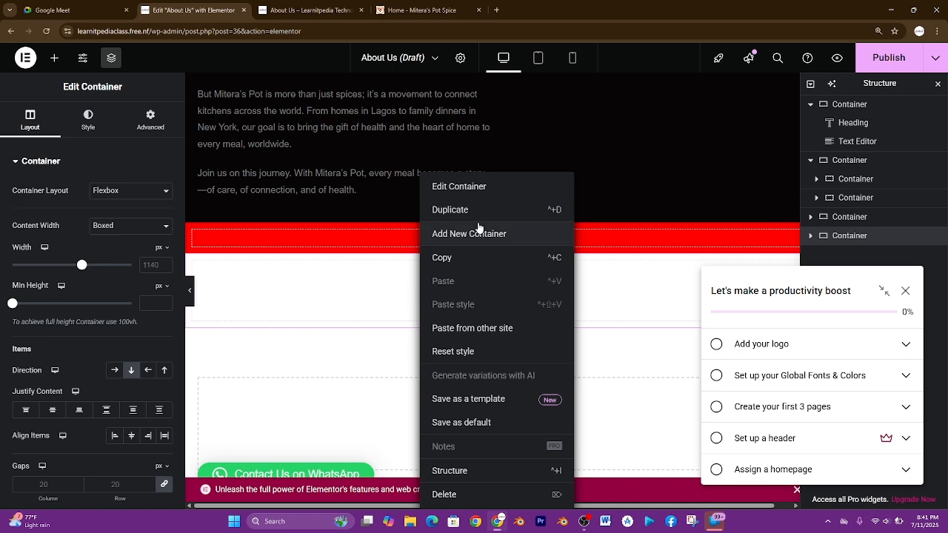
left_click(475, 234)
right_click(388, 294)
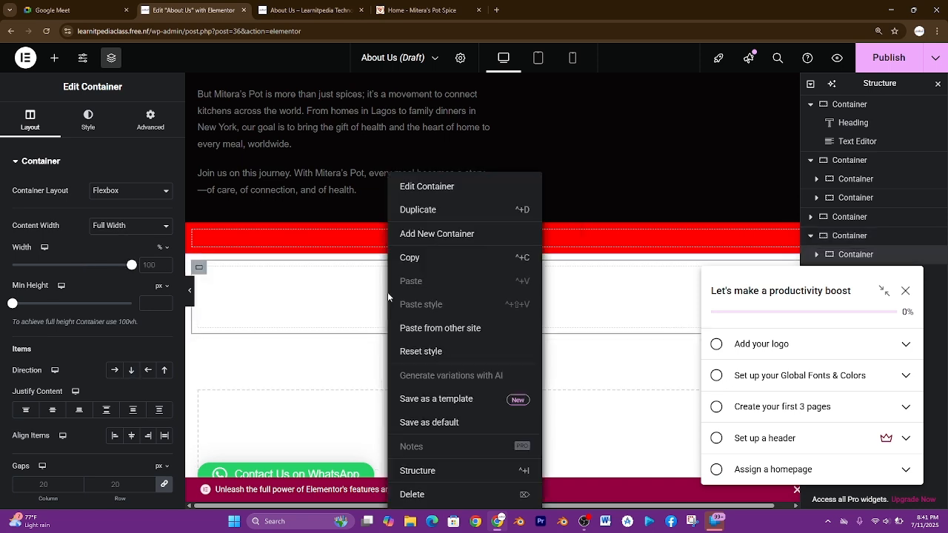
left_click(437, 233)
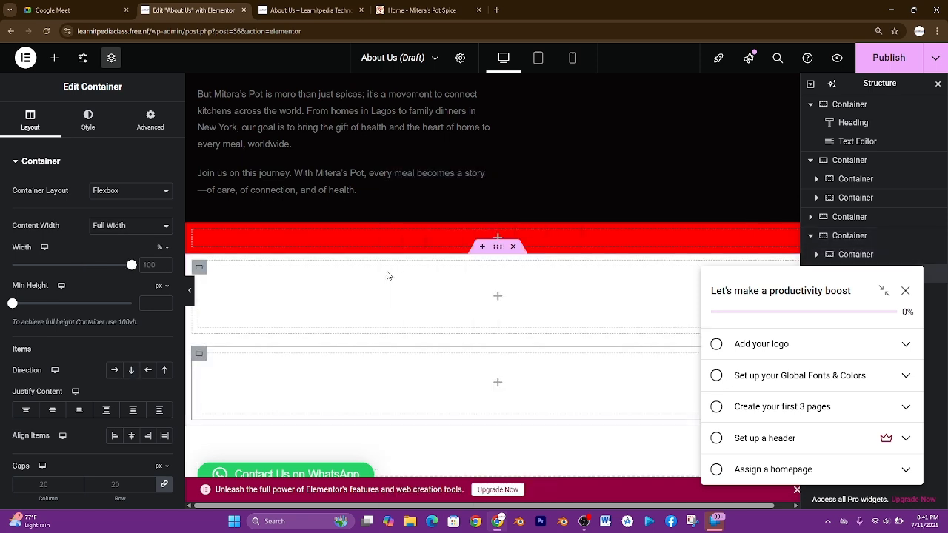
right_click(387, 271)
left_click(424, 232)
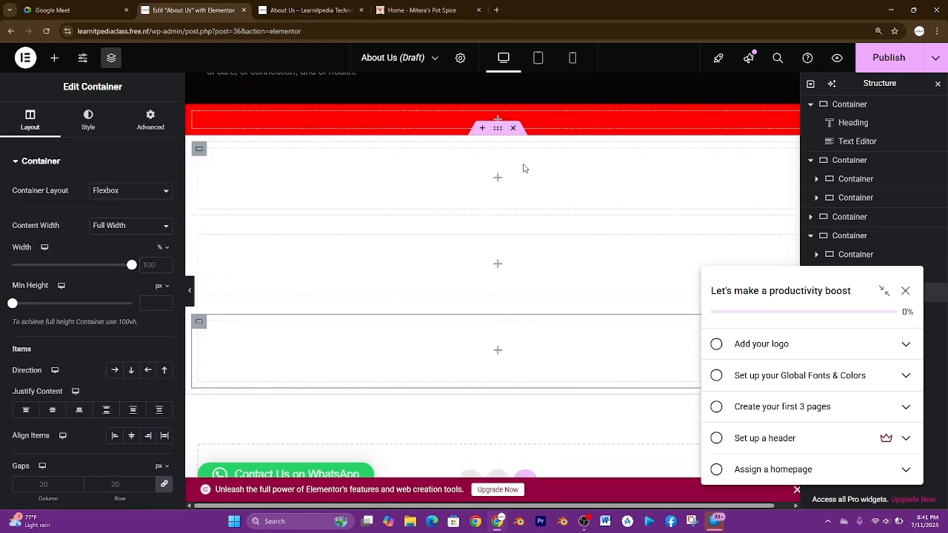
Step: Check the three-column product image, Our Vision and Our Mission layout on the Mitera's Pot page against the About Us preview
left_click(422, 9)
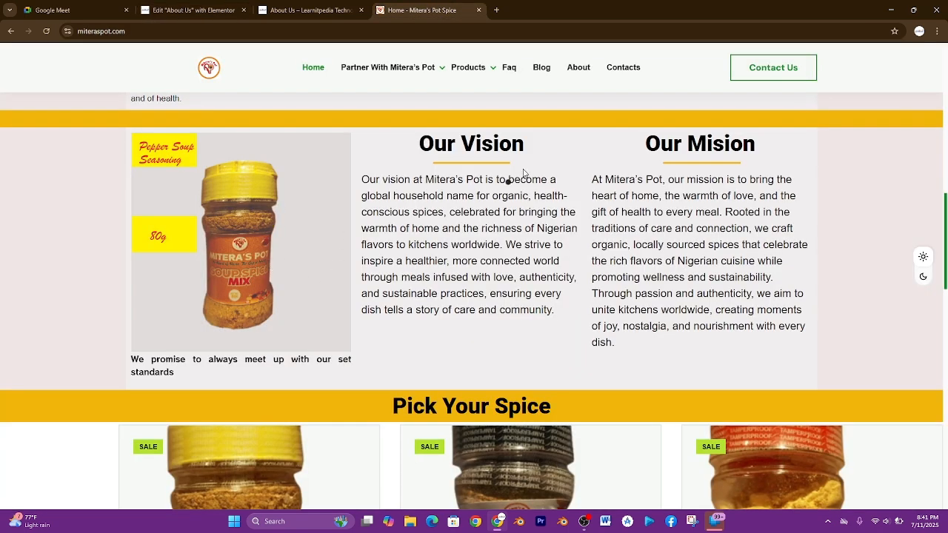
left_click(307, 10)
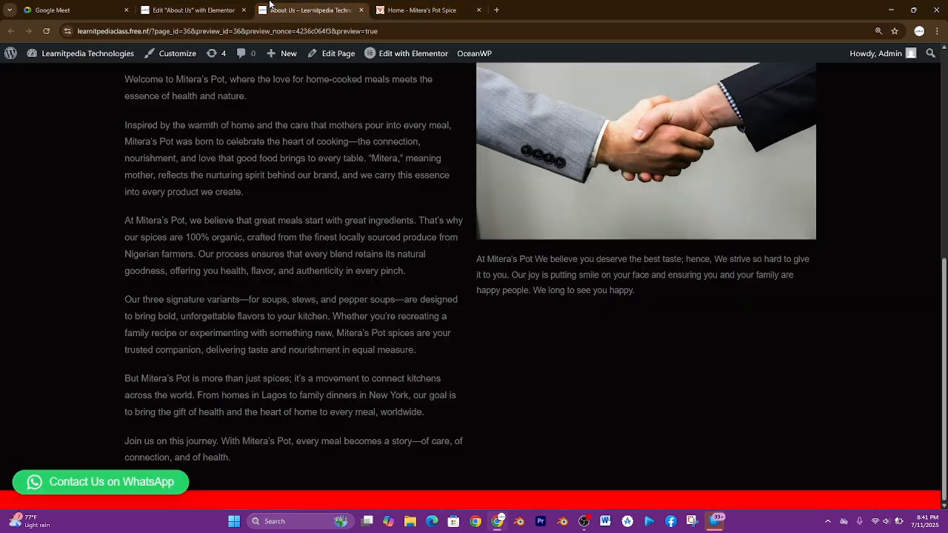
left_click(214, 5)
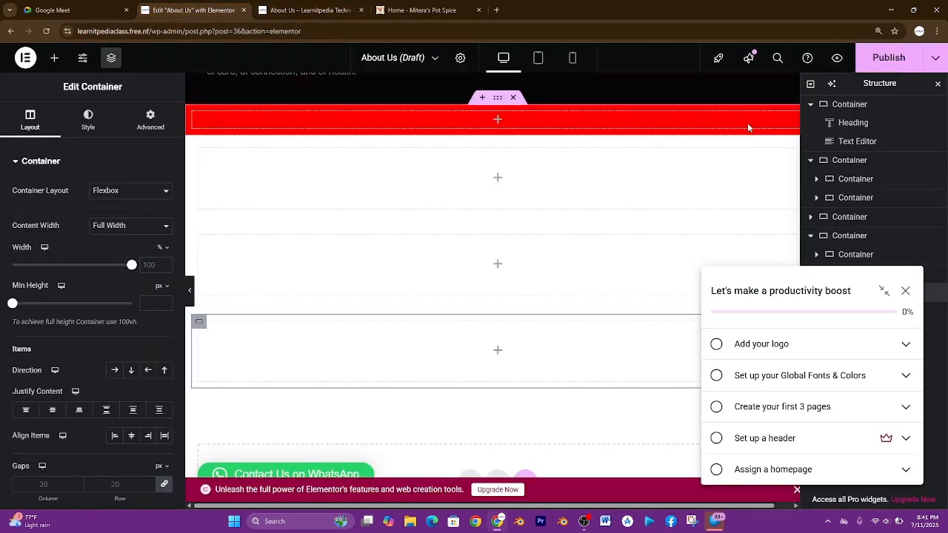
Step: Select the parent container of the three nested containers and review its layout and style options
left_click(810, 235)
left_click(839, 236)
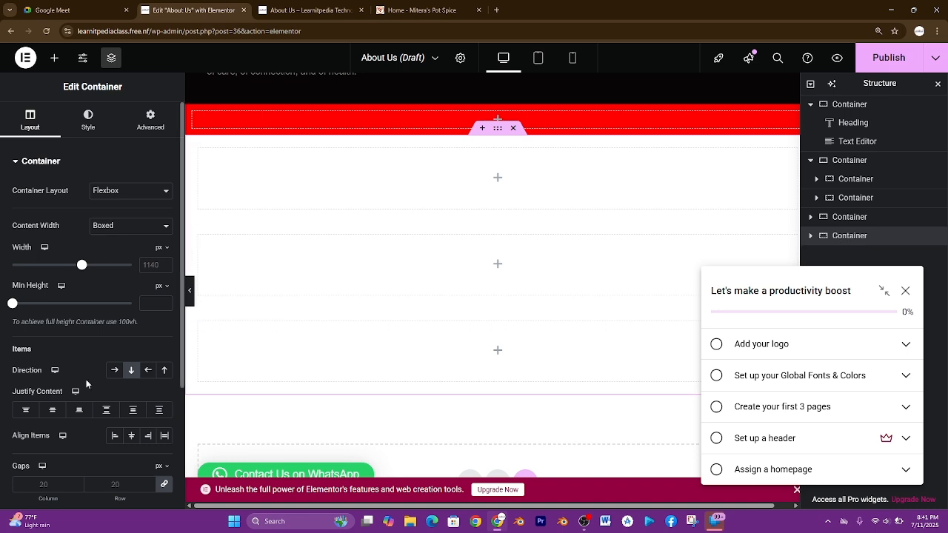
scroll(133, 370, "down", 2)
scroll(135, 372, "up", 2)
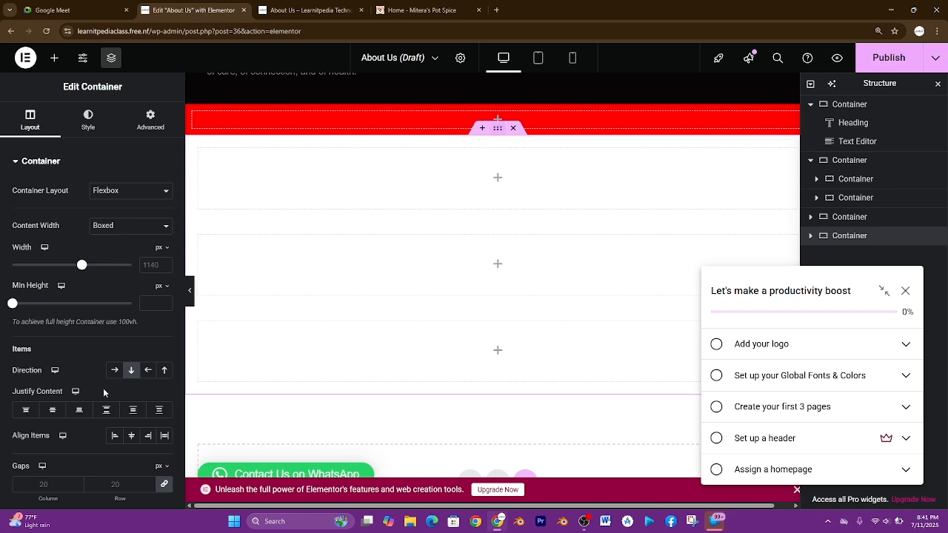
scroll(102, 389, "down", 2)
scroll(9, 180, "up", 2)
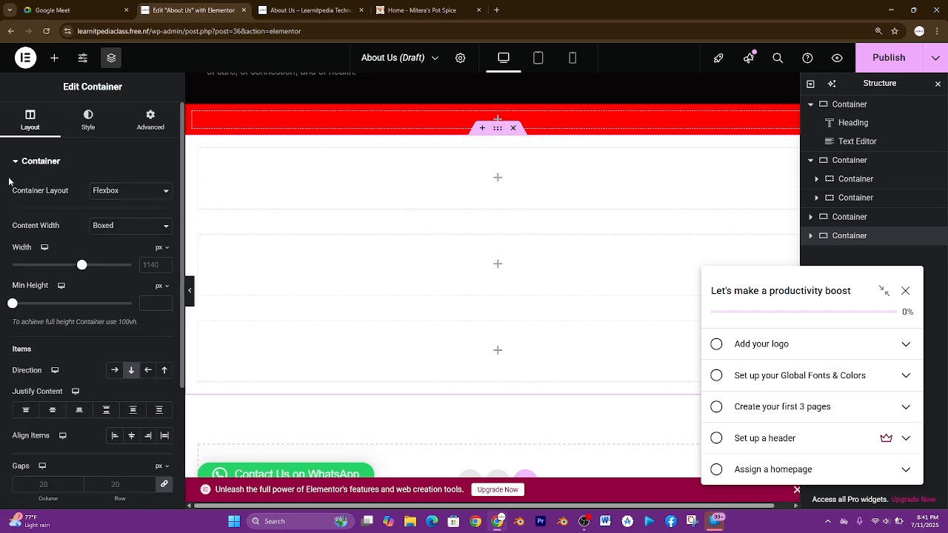
left_click(90, 123)
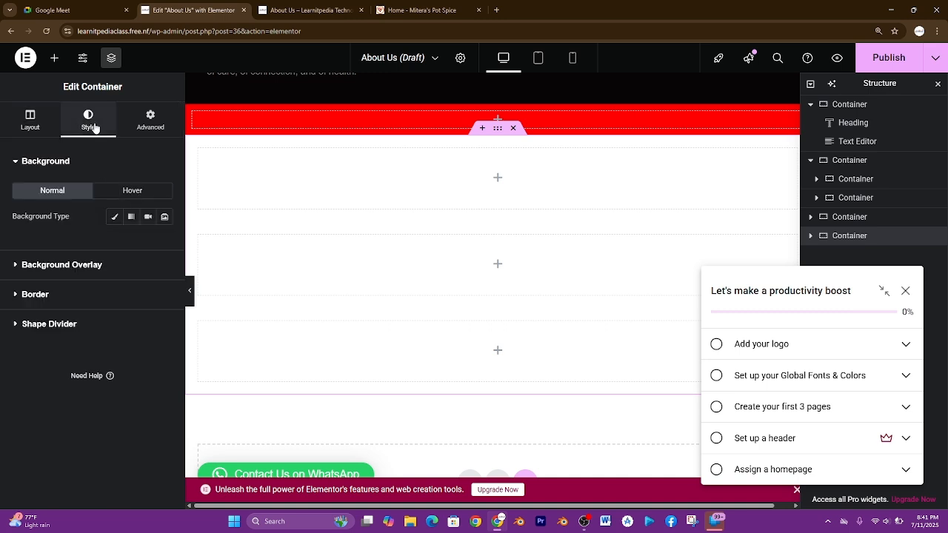
left_click(31, 122)
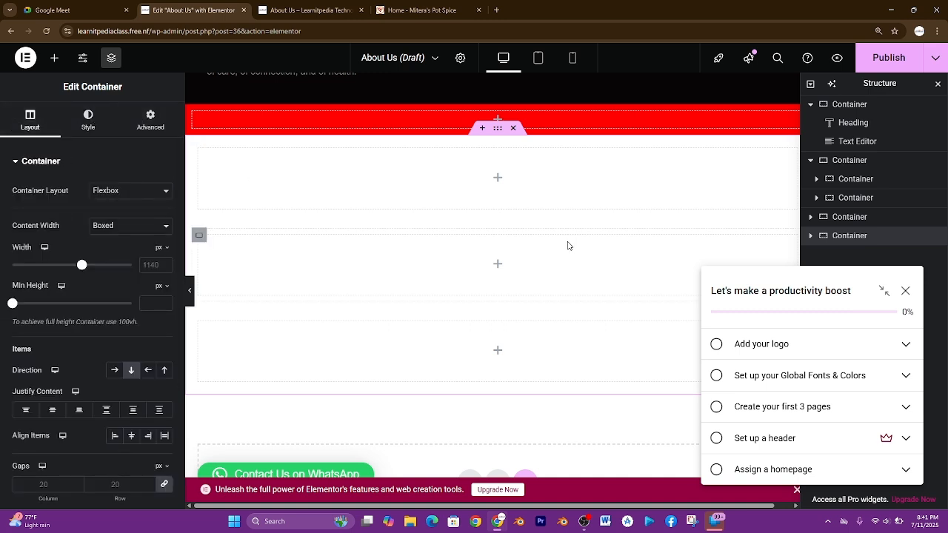
Step: Check which structure entries match the red strip and the Our Story column, and reselect the parent of the three nested containers
left_click(811, 237)
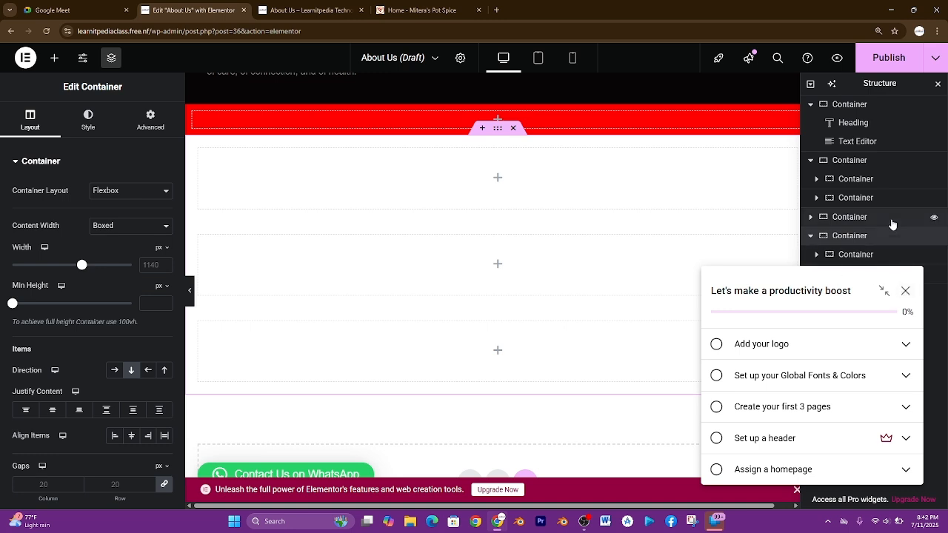
left_click(812, 235)
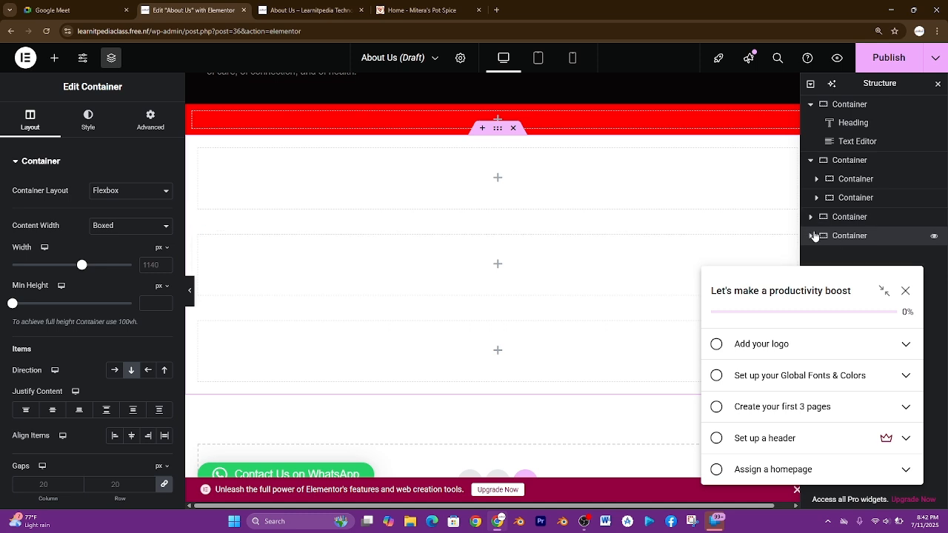
left_click(835, 216)
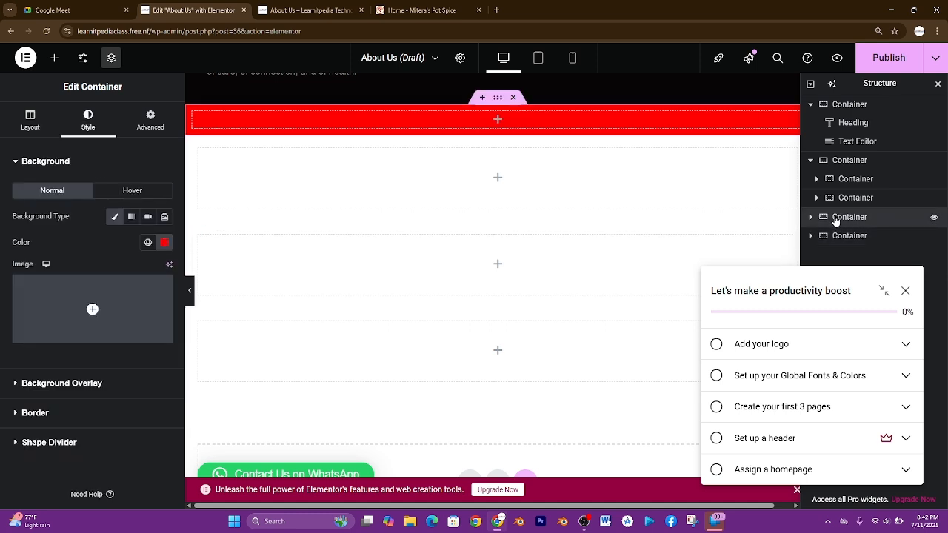
left_click(839, 202)
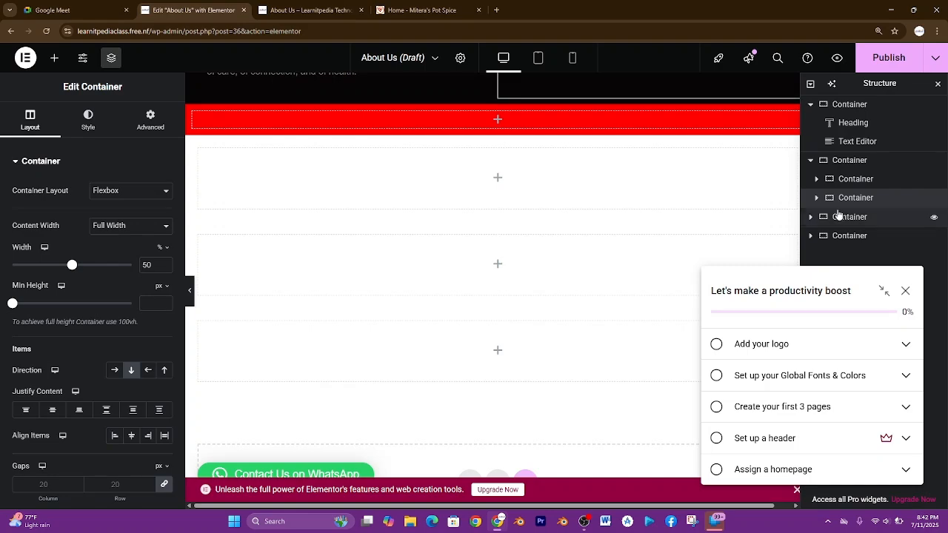
left_click(837, 216)
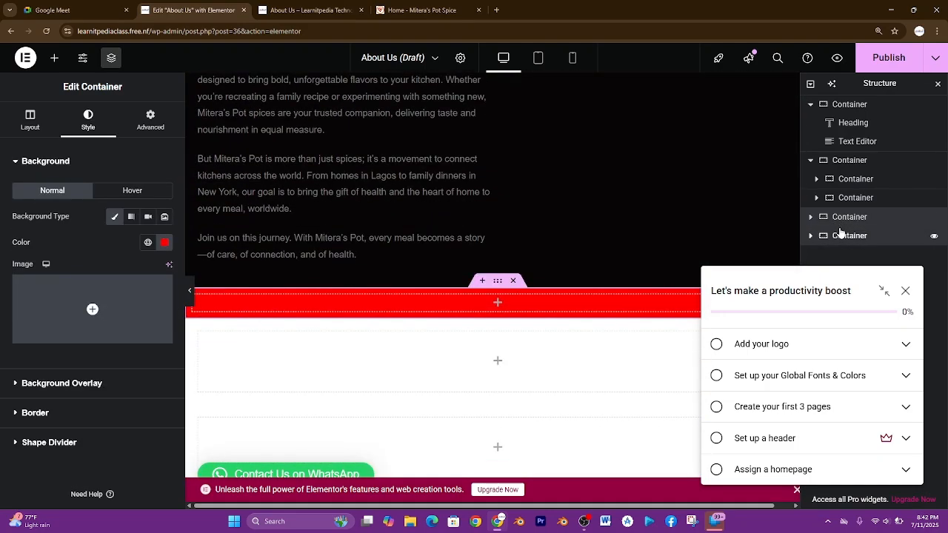
left_click(841, 233)
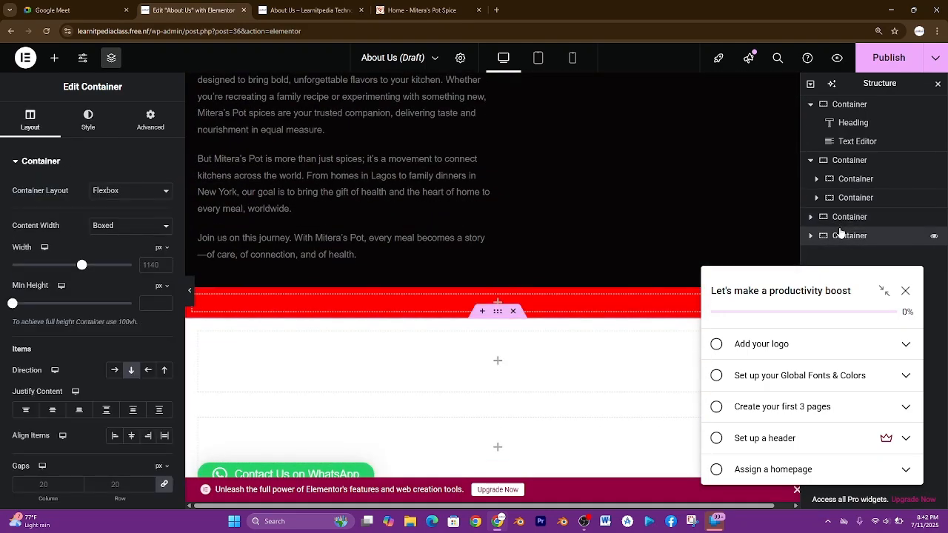
scroll(449, 379, "down", 3)
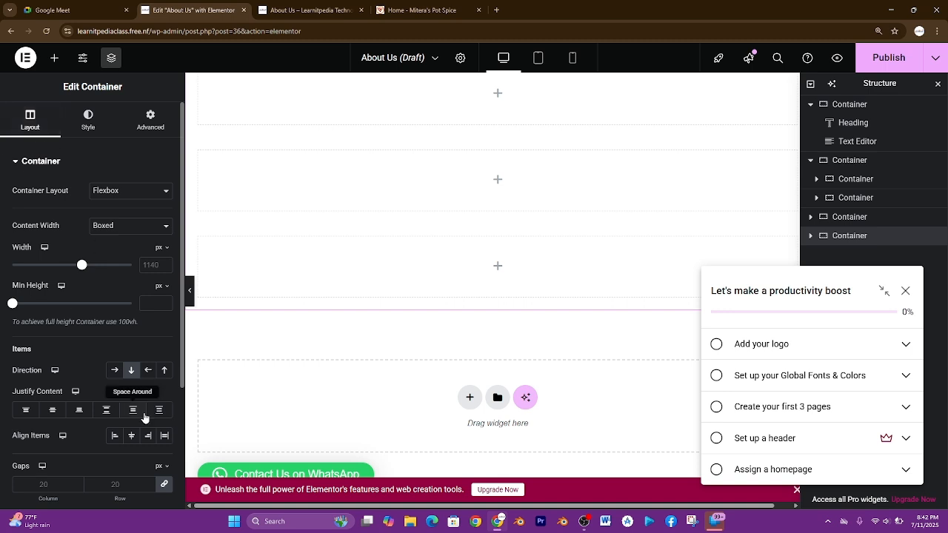
Step: Arrange the three nested containers side by side by setting their parent container's direction to row
left_click(115, 371)
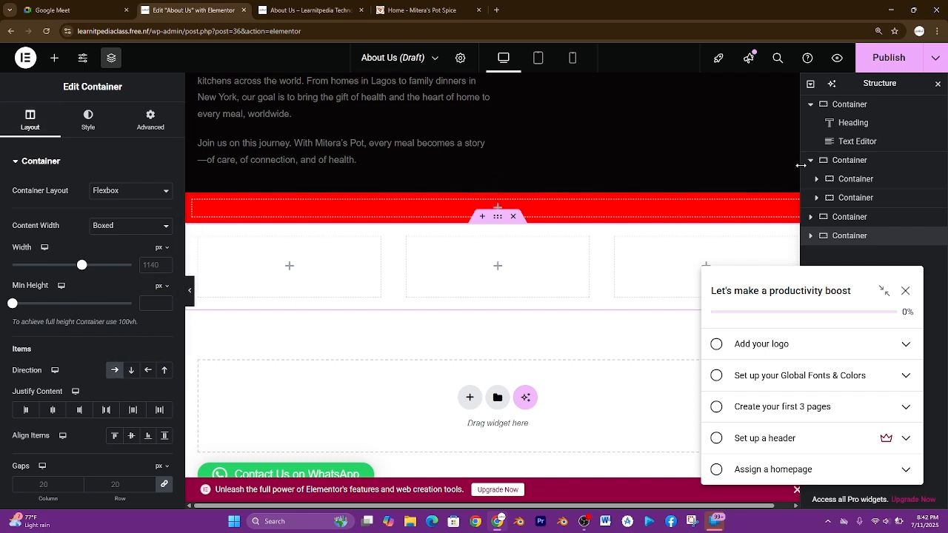
left_click(842, 236)
left_click(810, 236)
Step: Copy the sentence "We promise to always meet up with our set standards" from the Mitera's Pot page and return to the Elementor editor
left_click(439, 7)
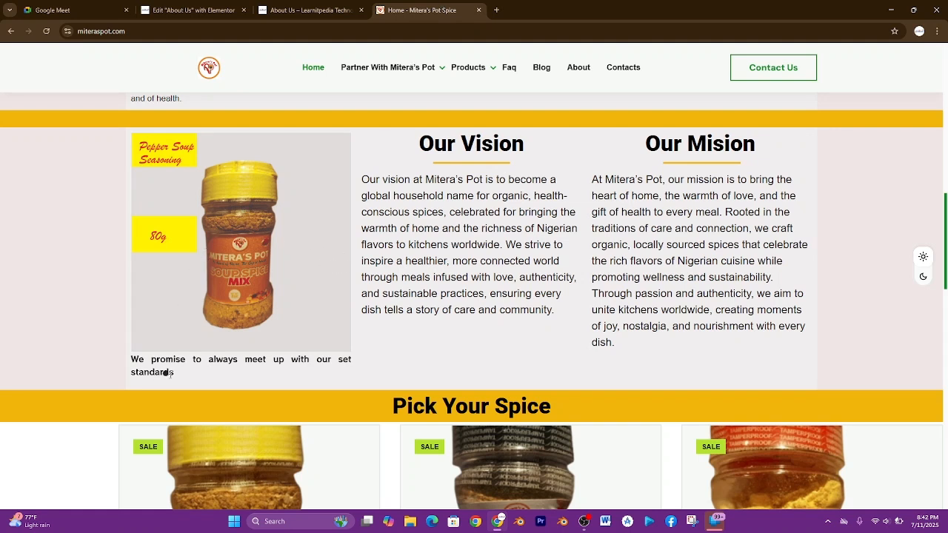
left_click_drag(176, 376, 134, 361)
key("ctrl+c")
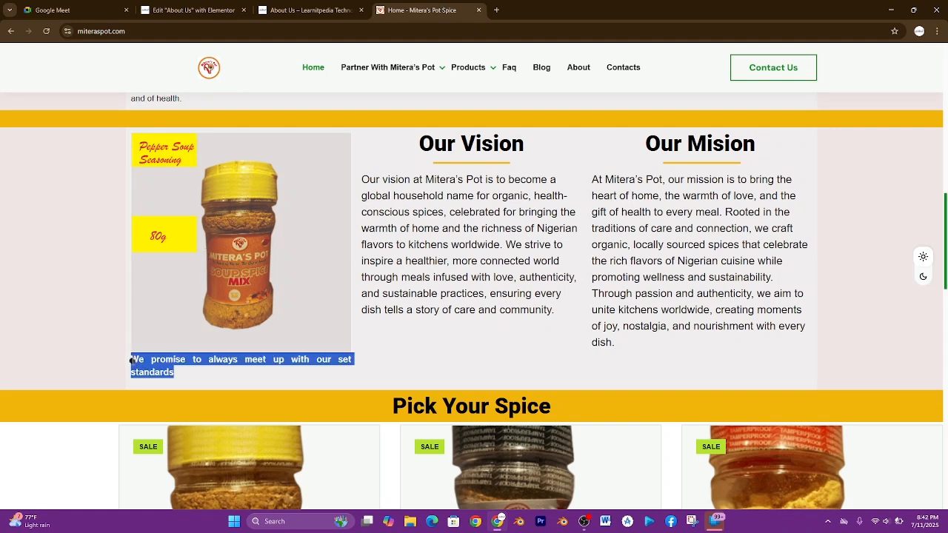
left_click(307, 9)
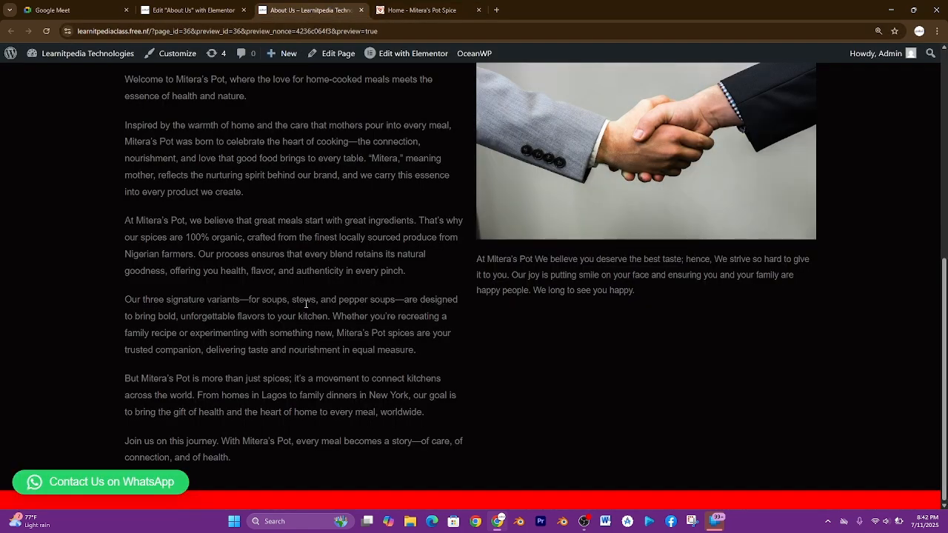
left_click(223, 10)
Step: Find the Image widget and add it to the first of the three nested containers
scroll(106, 134, "down", 3)
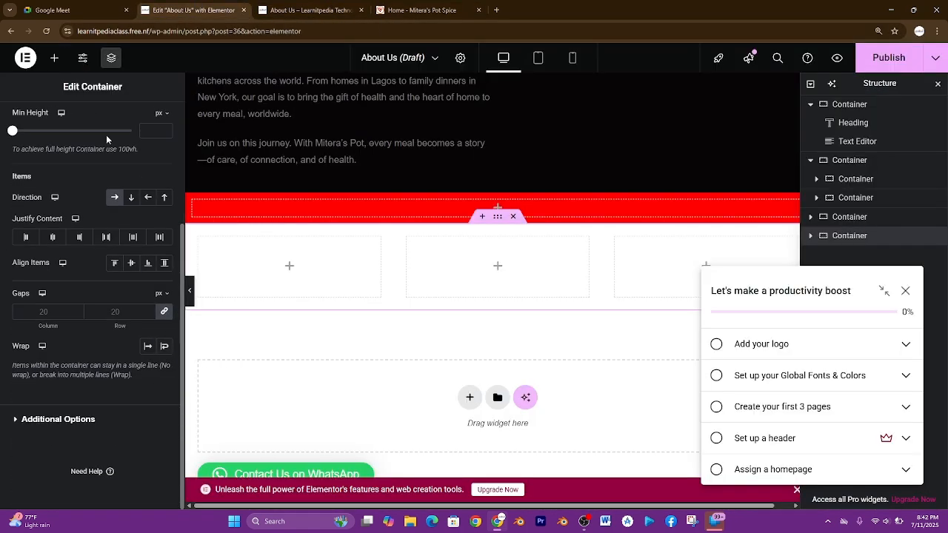
scroll(264, 347, "up", 7)
scroll(338, 163, "down", 7)
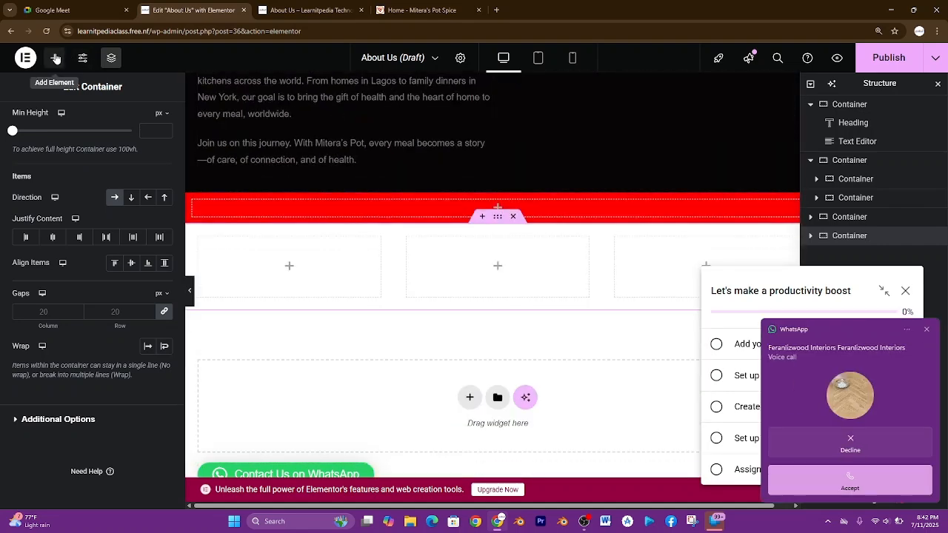
left_click(55, 58)
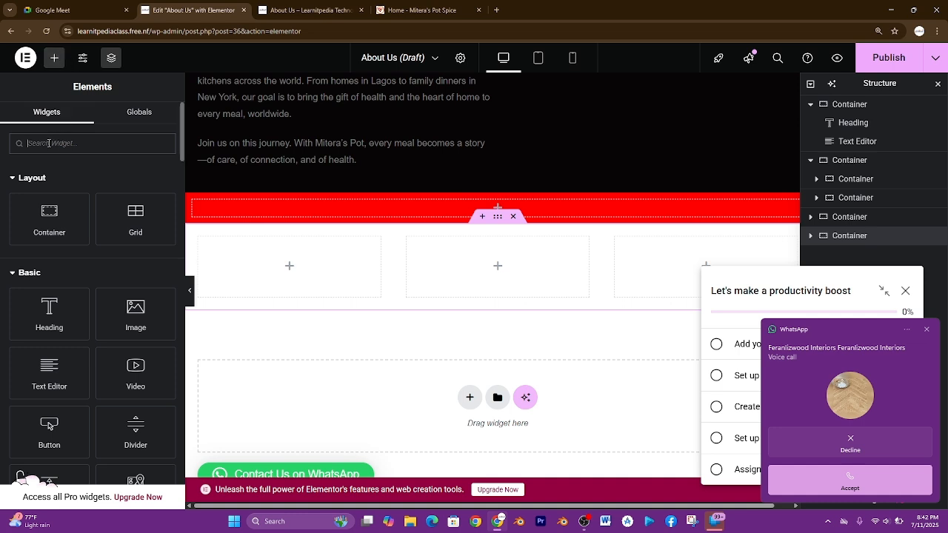
type("image")
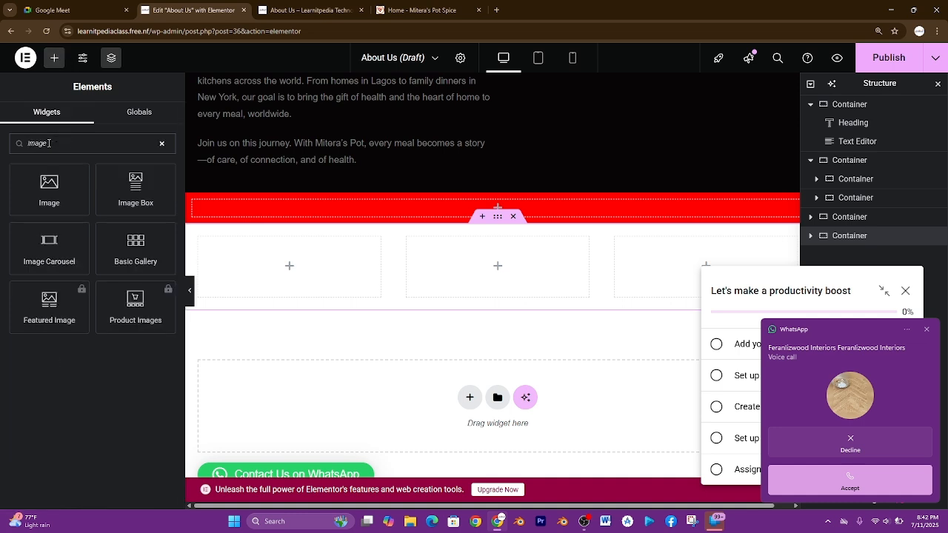
left_click_drag(48, 188, 265, 269)
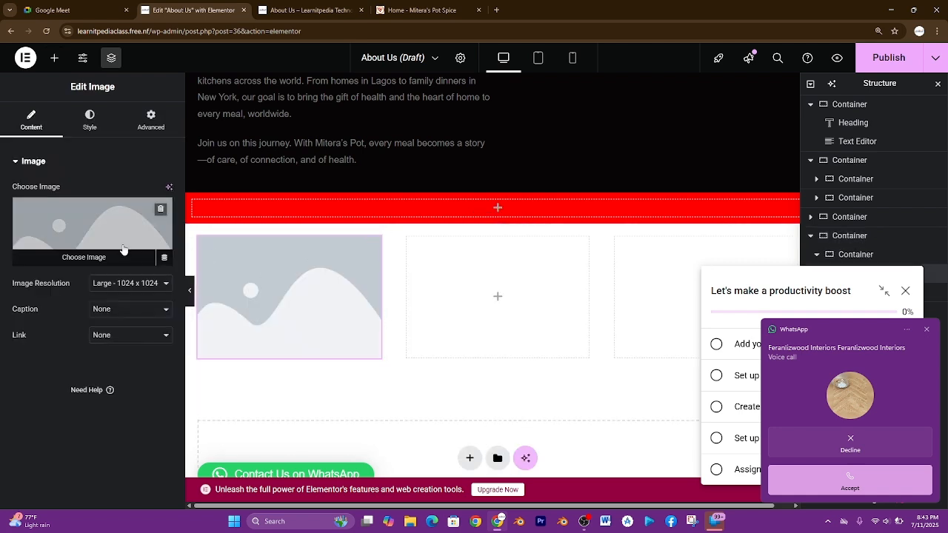
Step: Insert handshake.jpg from the media library into the image widget and dismiss the incoming call notification
left_click(121, 248)
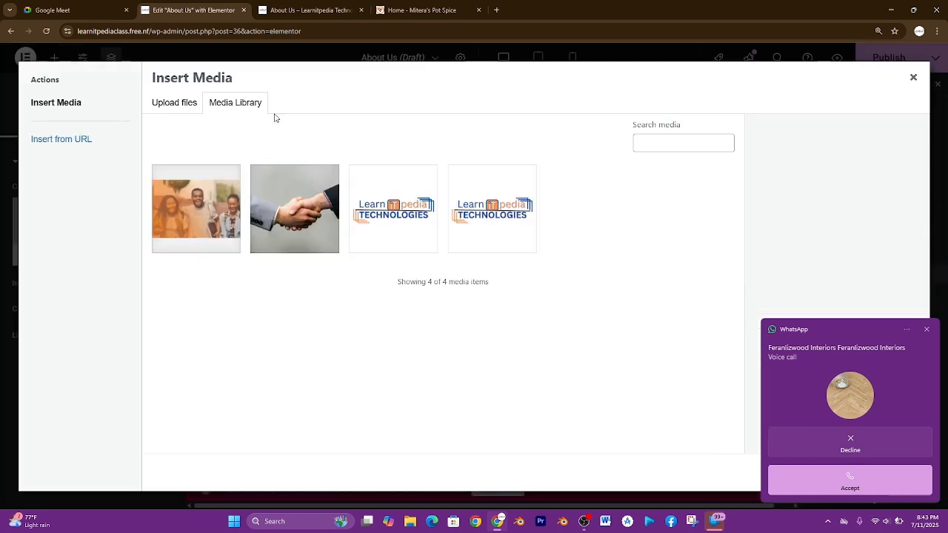
left_click(300, 224)
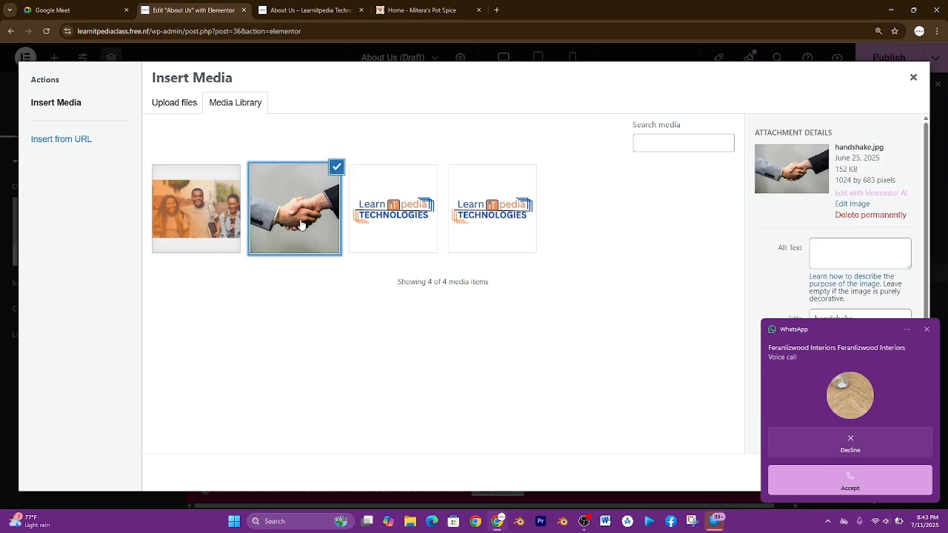
left_click(906, 329)
left_click(762, 292)
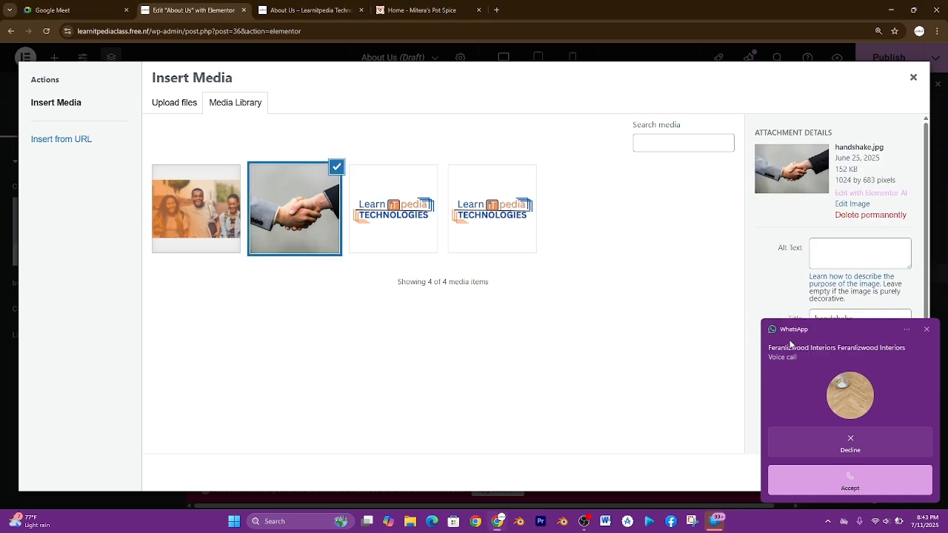
left_click(926, 331)
left_click(892, 478)
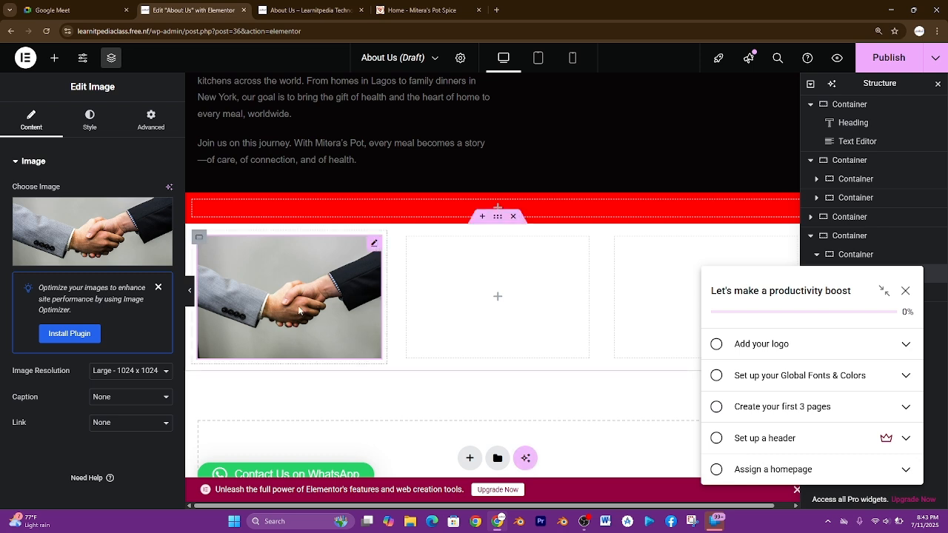
Step: Add a Text Editor below the handshake image and replace its placeholder with "We promise to always meet up with our set standards"
left_click(53, 58)
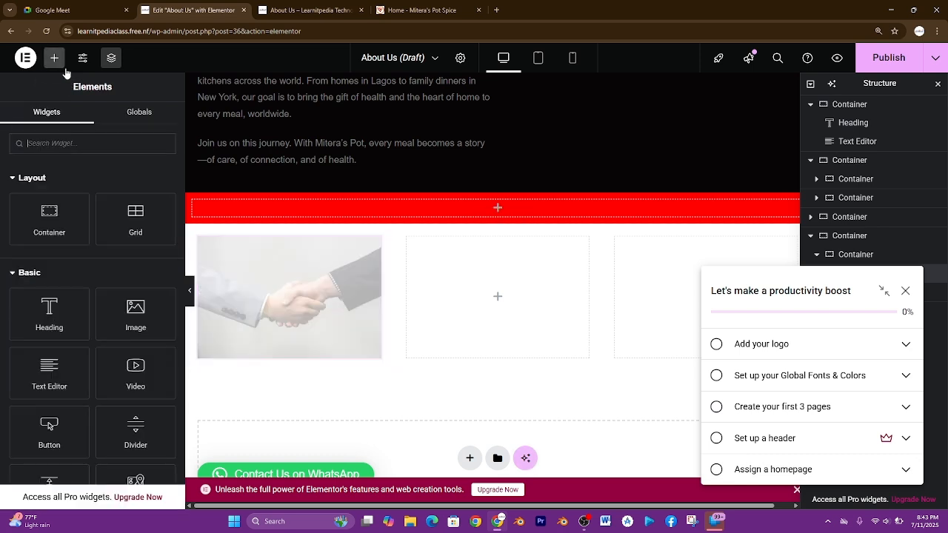
type("text")
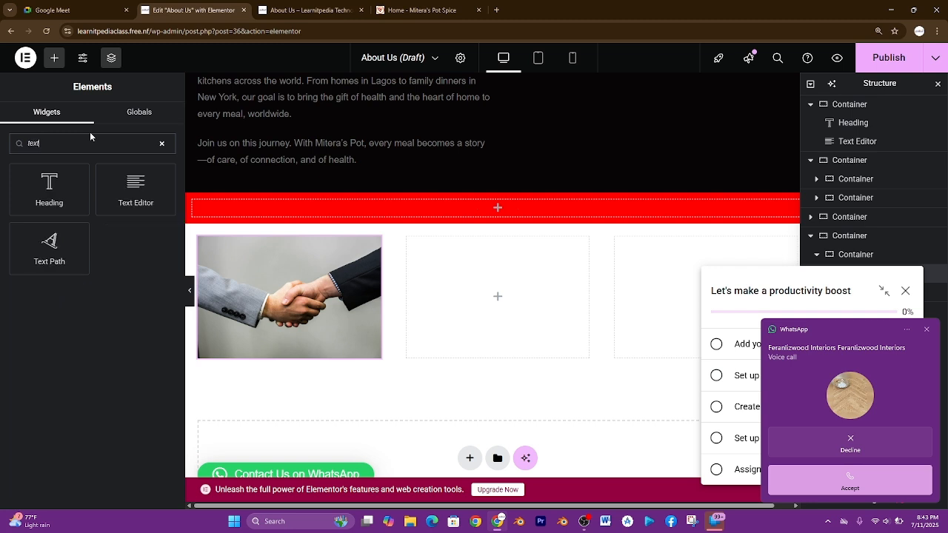
left_click_drag(138, 198, 282, 362)
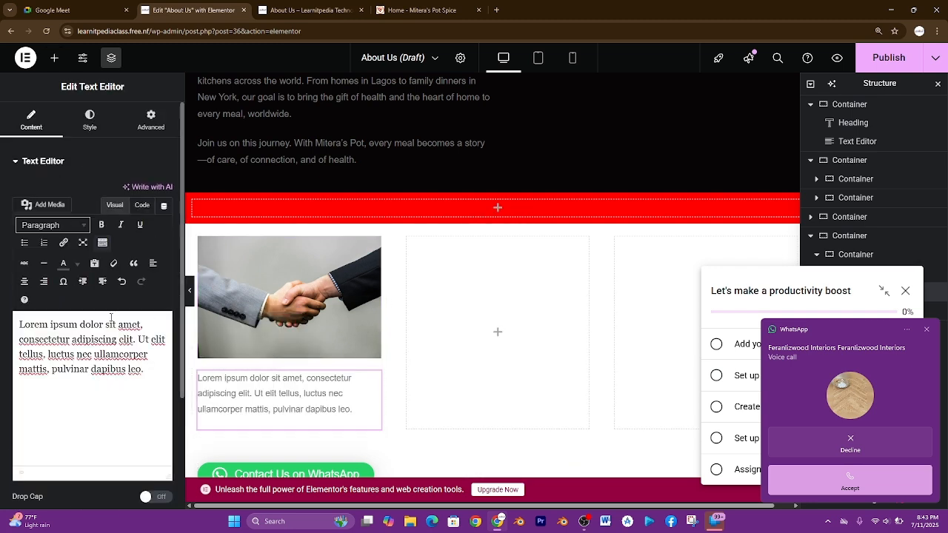
key("ctrl+a")
key("ctrl+v")
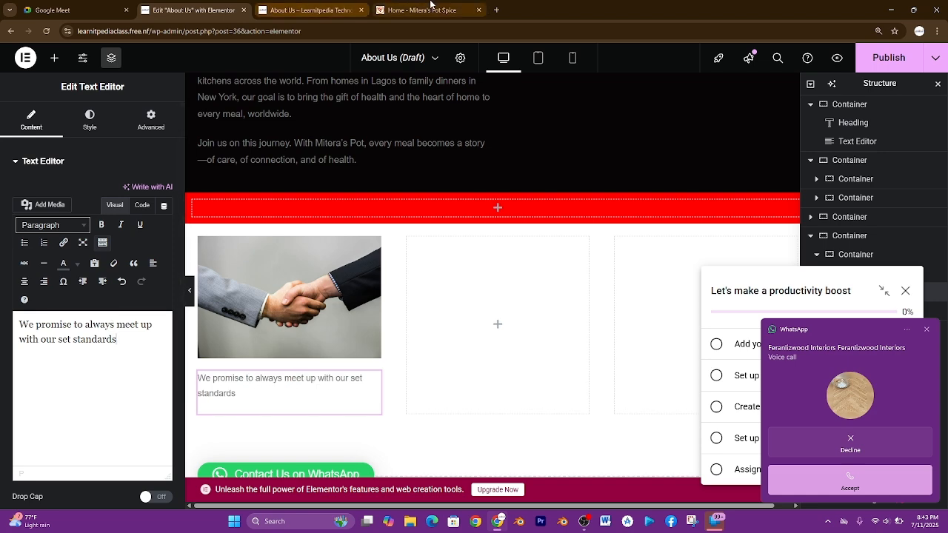
Step: Check the Our Vision column on the Mitera's Pot page and add a Heading widget to the second nested container
left_click(428, 9)
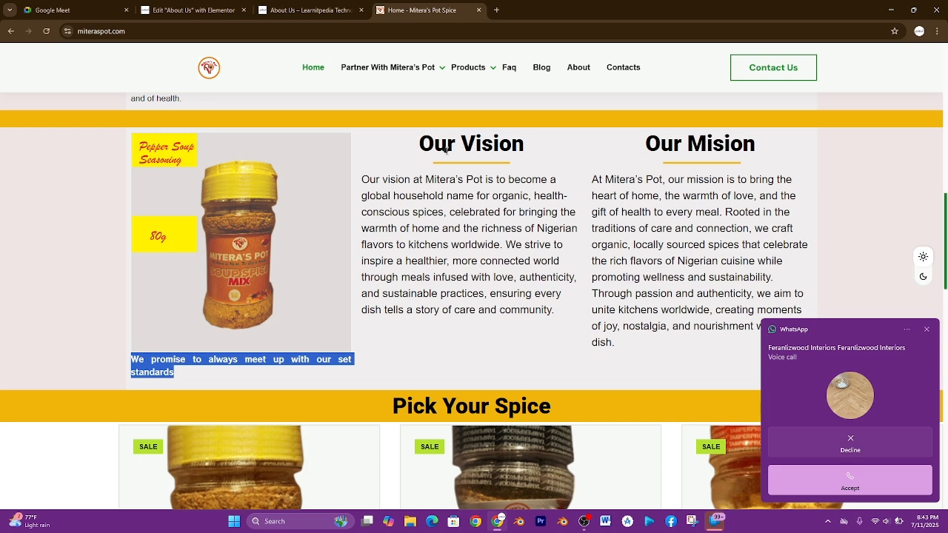
left_click(188, 10)
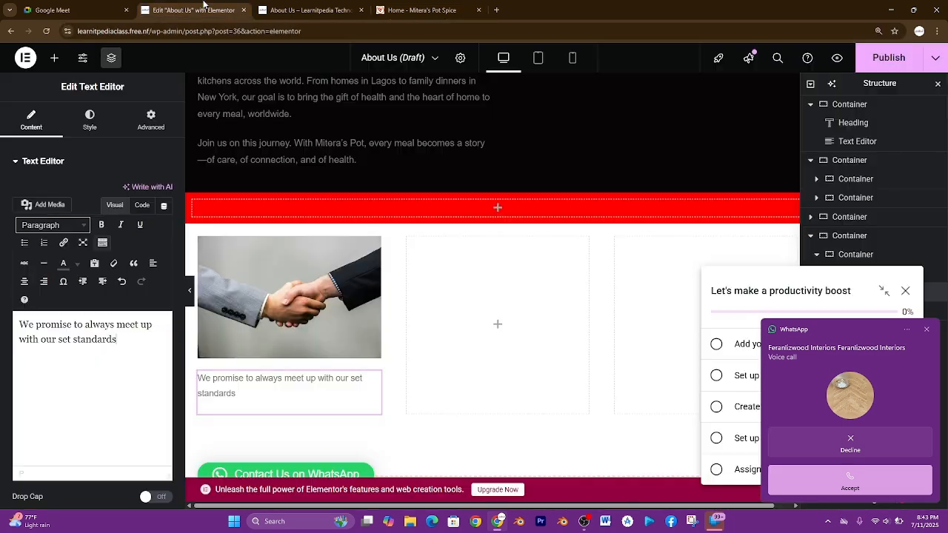
left_click(54, 58)
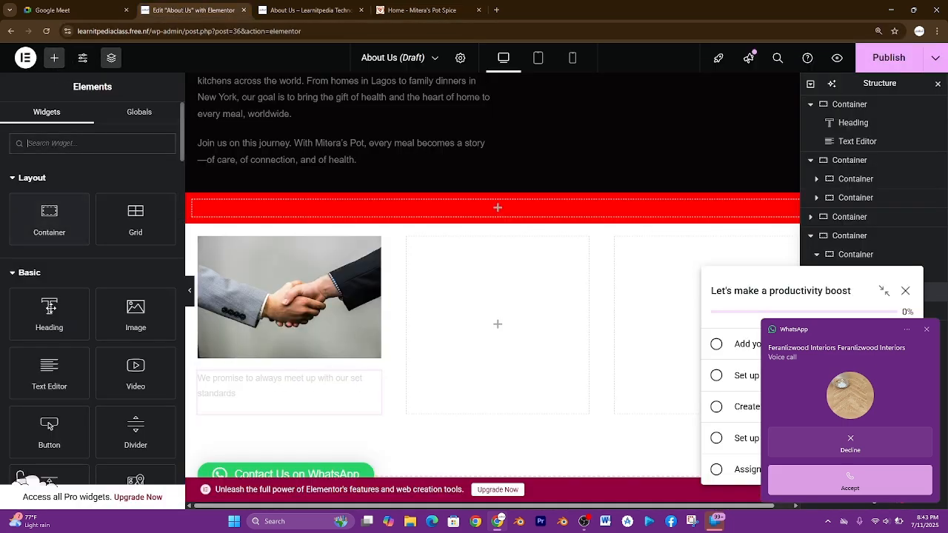
left_click_drag(49, 312, 474, 255)
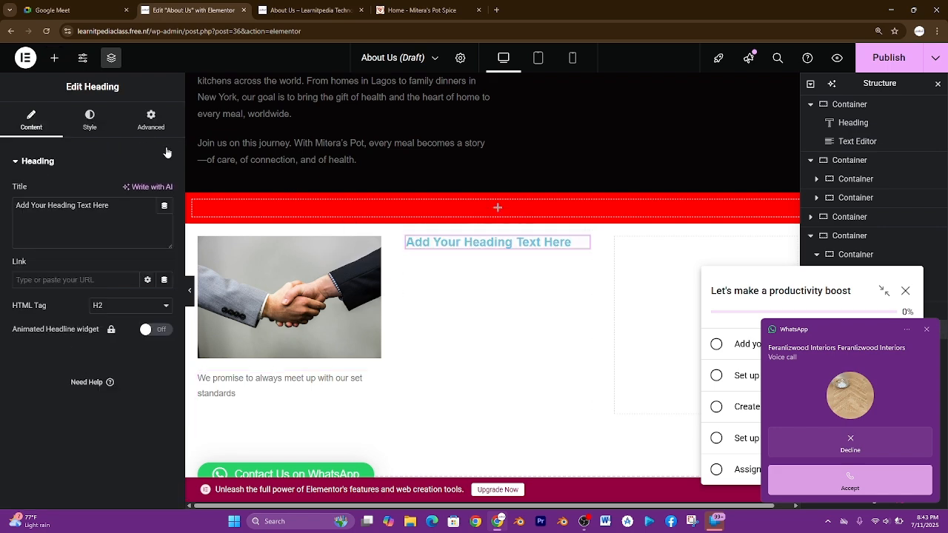
Step: Replace the second column's placeholder heading title with "Our Vision"
left_click(161, 178)
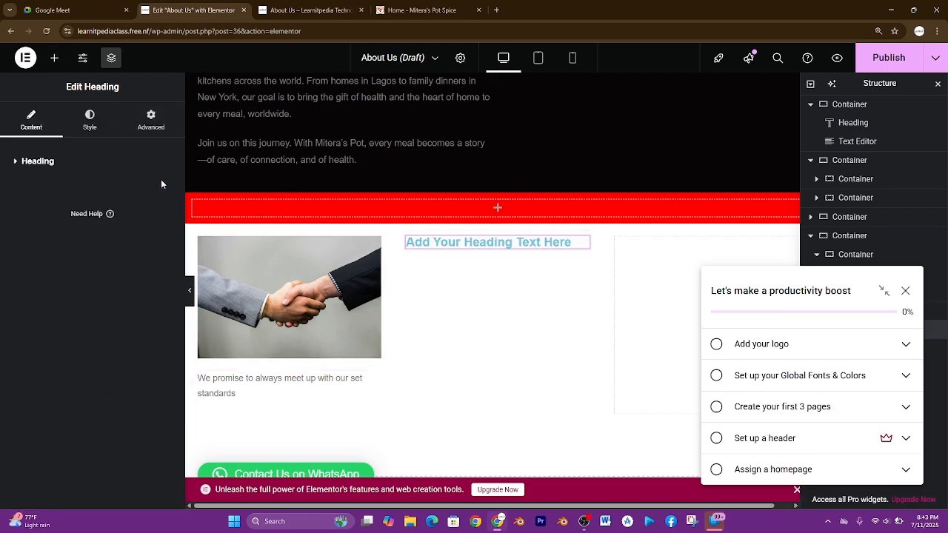
left_click(404, 10)
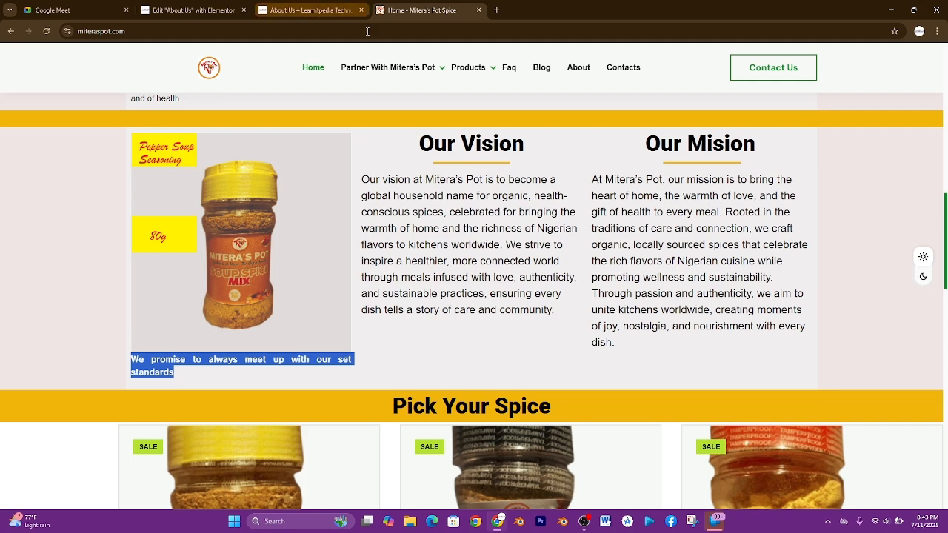
left_click(227, 6)
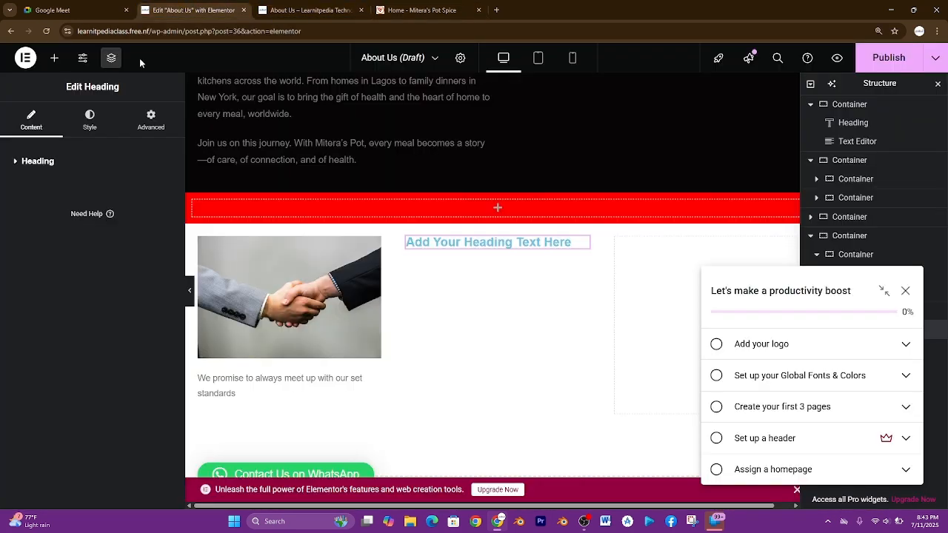
left_click(24, 164)
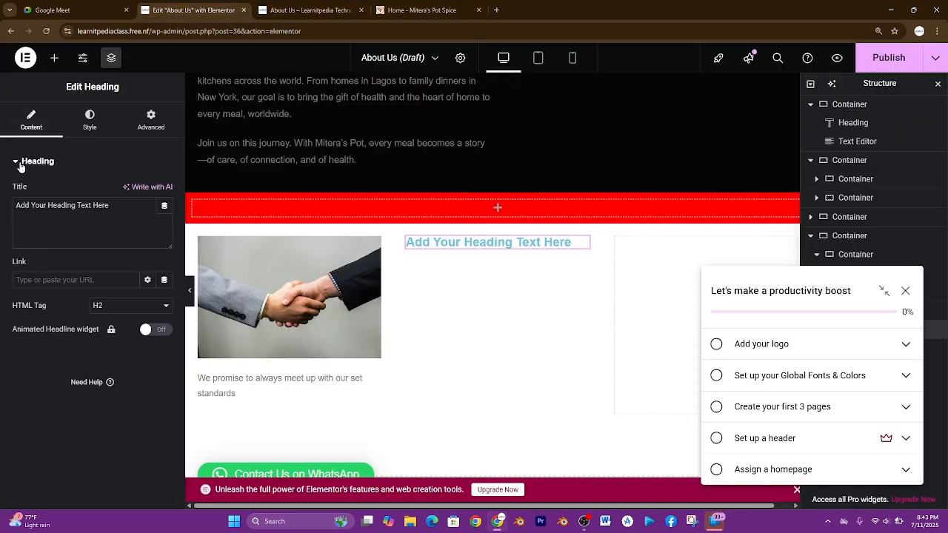
left_click_drag(109, 209, 1, 217)
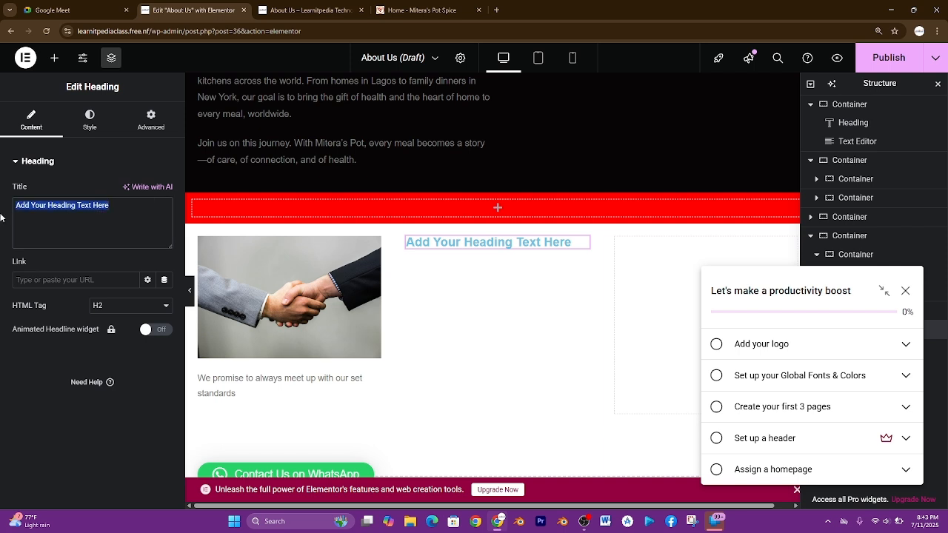
type("Our V")
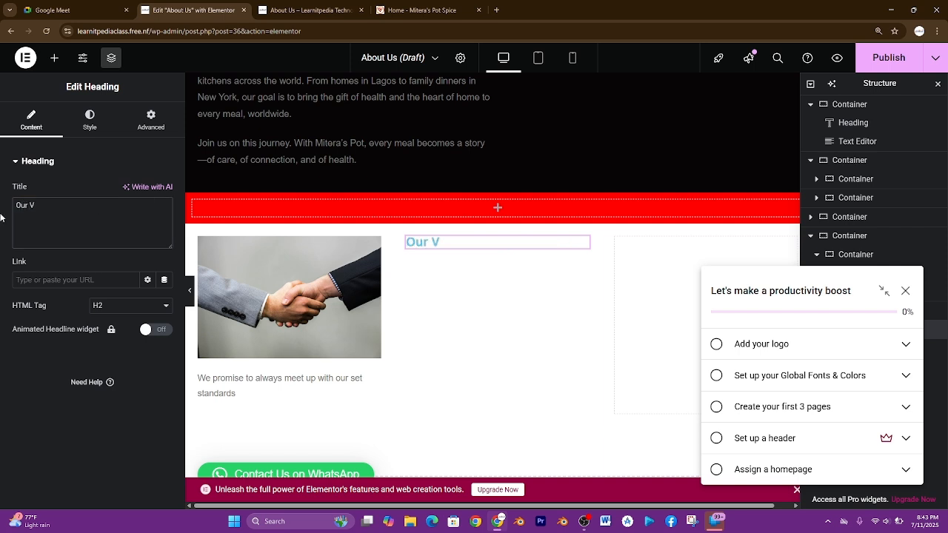
type("ision")
Step: Enlarge the Our Vision heading's font size to about 46 px
left_click(90, 118)
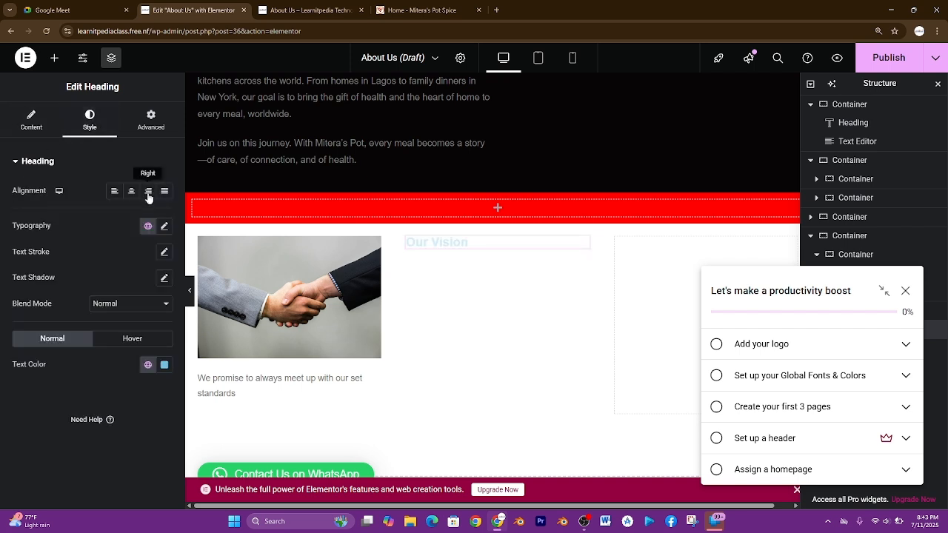
left_click(164, 226)
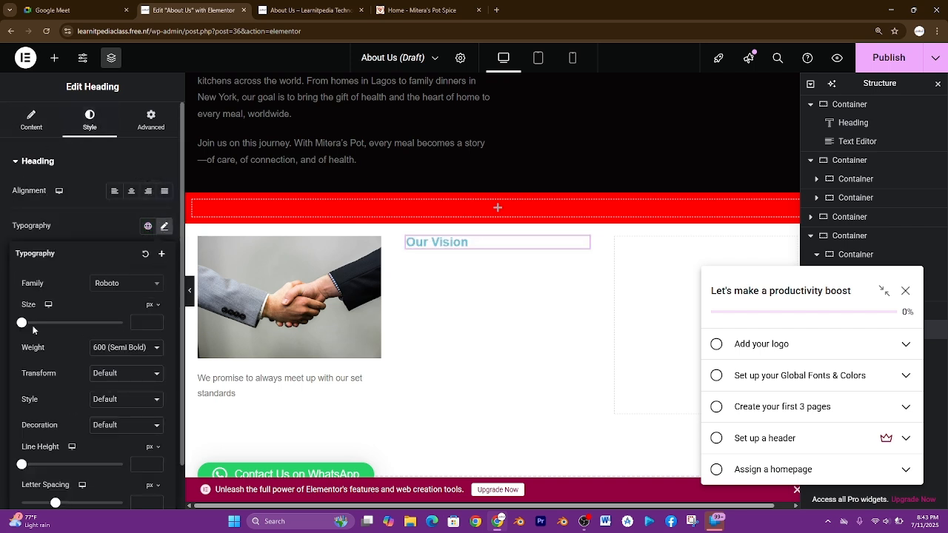
left_click_drag(23, 326, 45, 325)
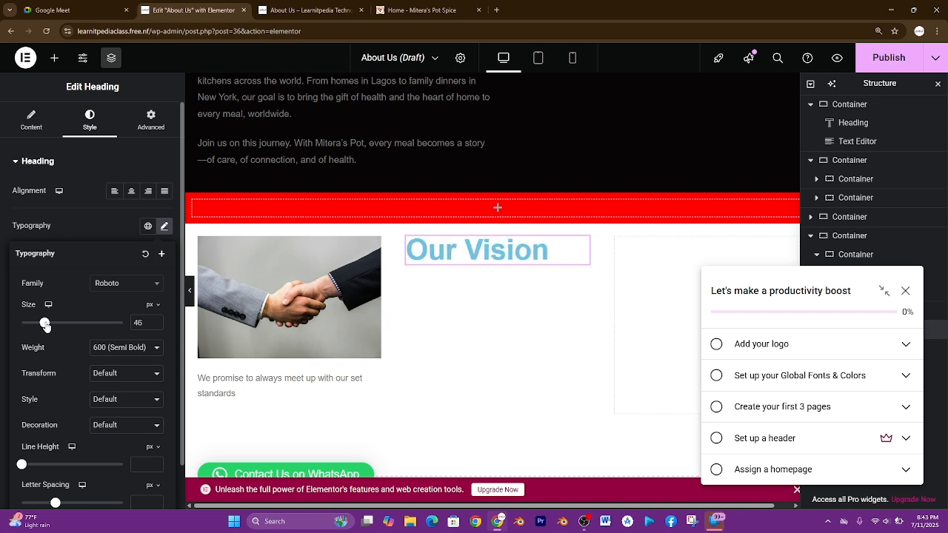
Step: Find the Divider widget and place it directly below the Our Vision heading
left_click(56, 61)
left_click(54, 144)
type("divide")
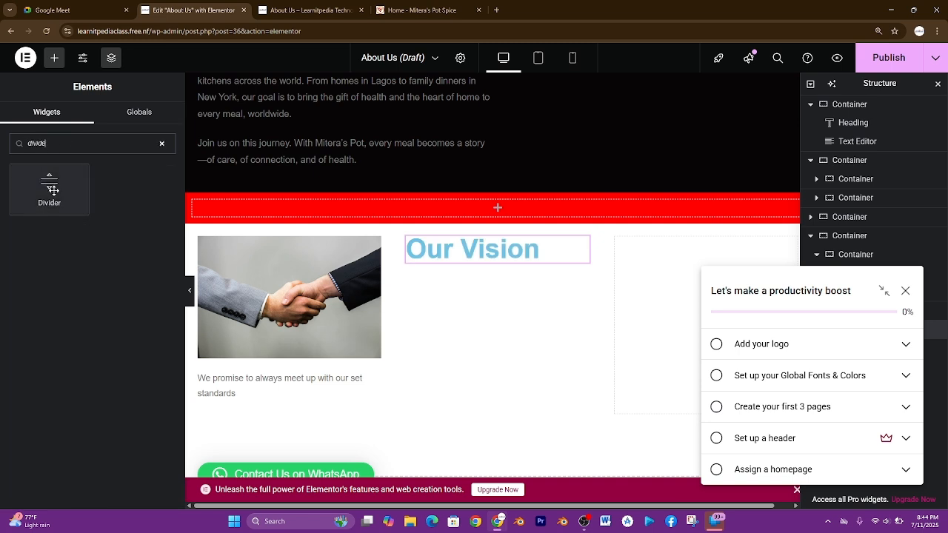
left_click_drag(49, 189, 446, 269)
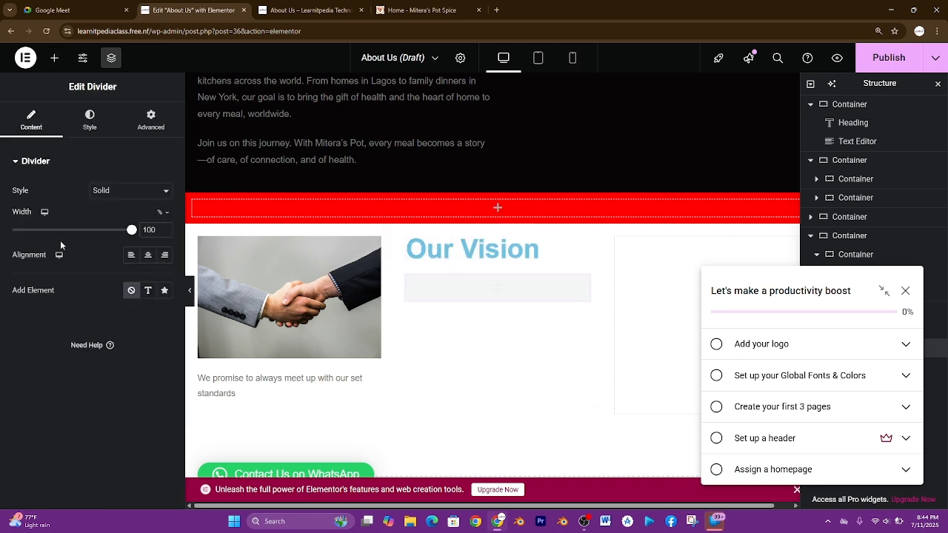
Step: Style the divider below Our Vision in white with a 5 px weight and reduce its width to 71%
left_click(89, 119)
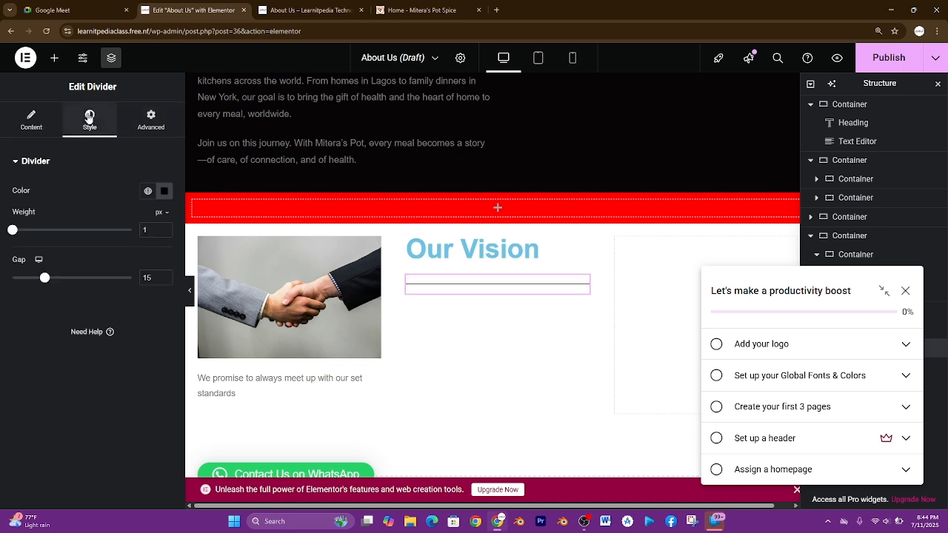
left_click(164, 190)
left_click_drag(194, 280, 62, 232)
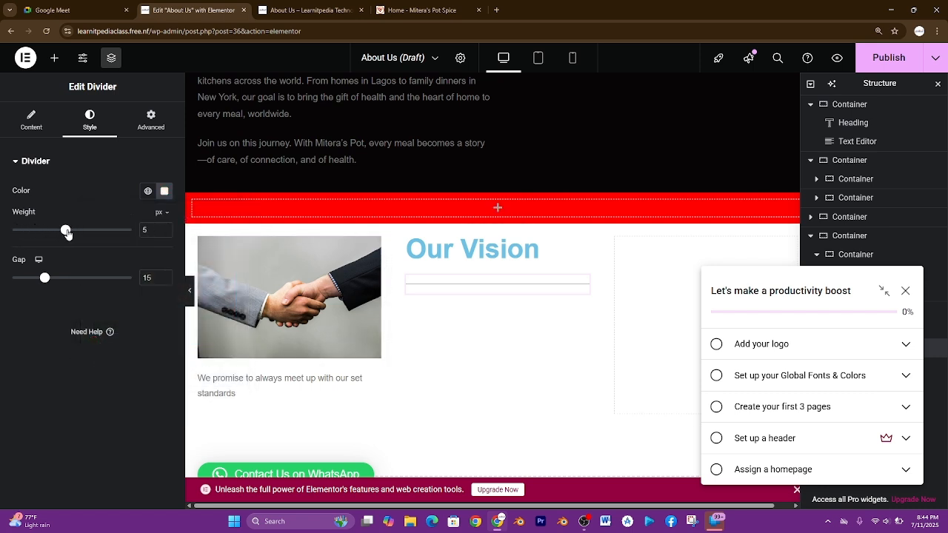
left_click(31, 121)
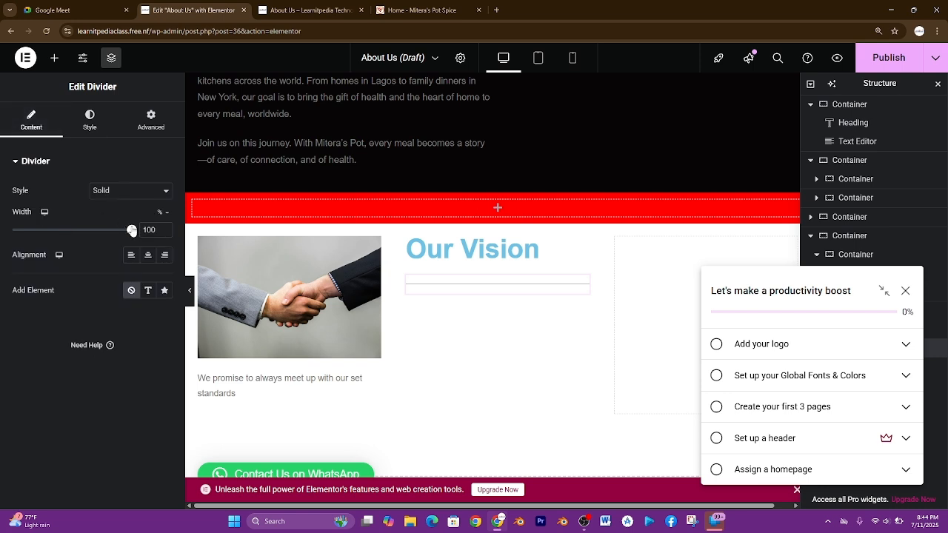
left_click_drag(132, 230, 97, 231)
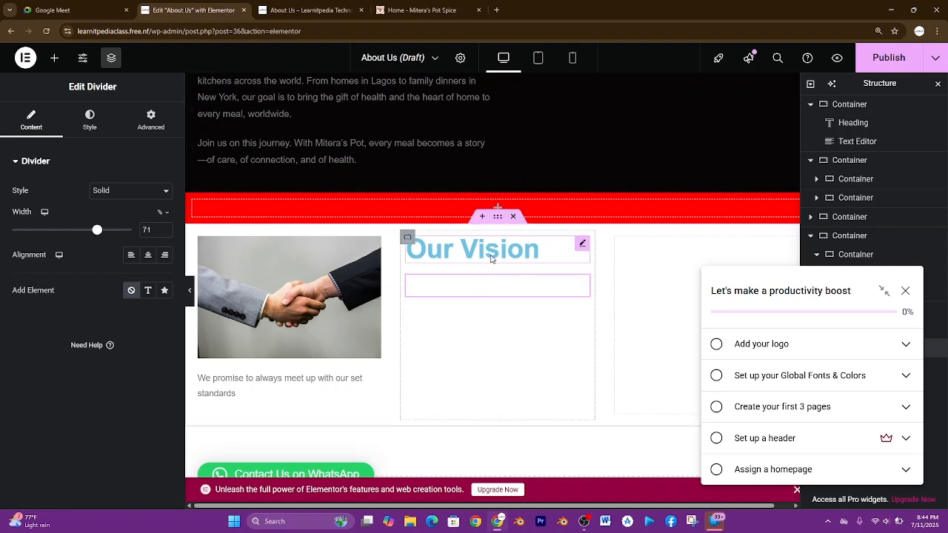
Step: Set the second column container's column and row gaps to 2 px and narrow its divider to 69% width
left_click(408, 237)
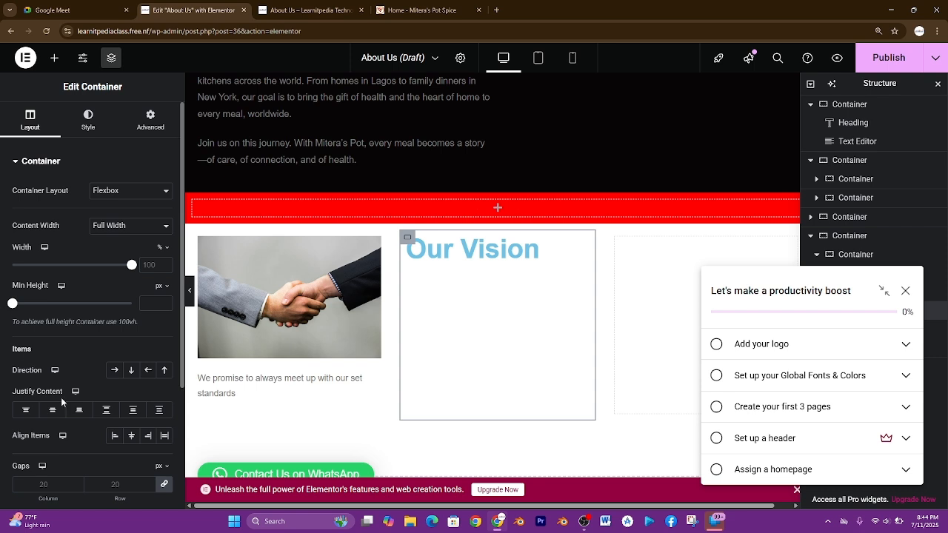
scroll(61, 340, "down", 2)
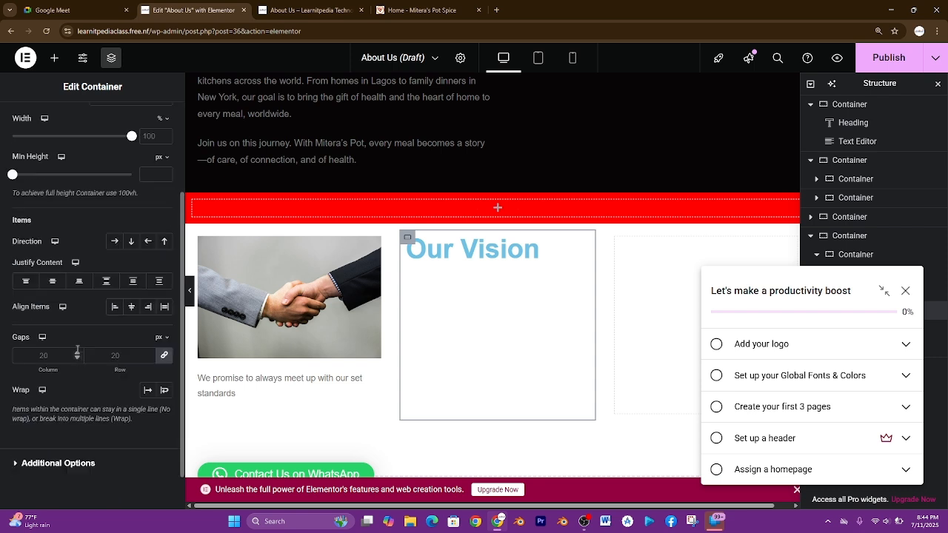
left_click(77, 355)
left_click(446, 10)
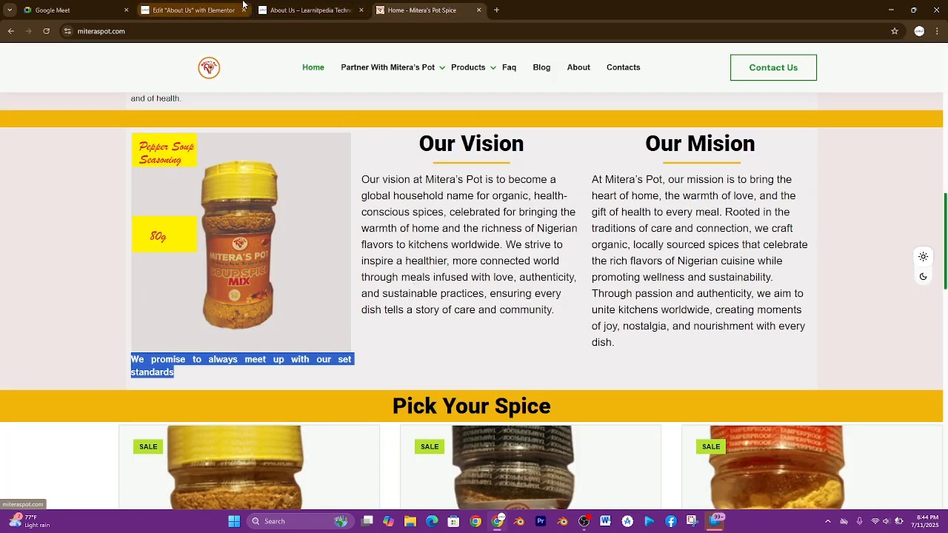
left_click(191, 10)
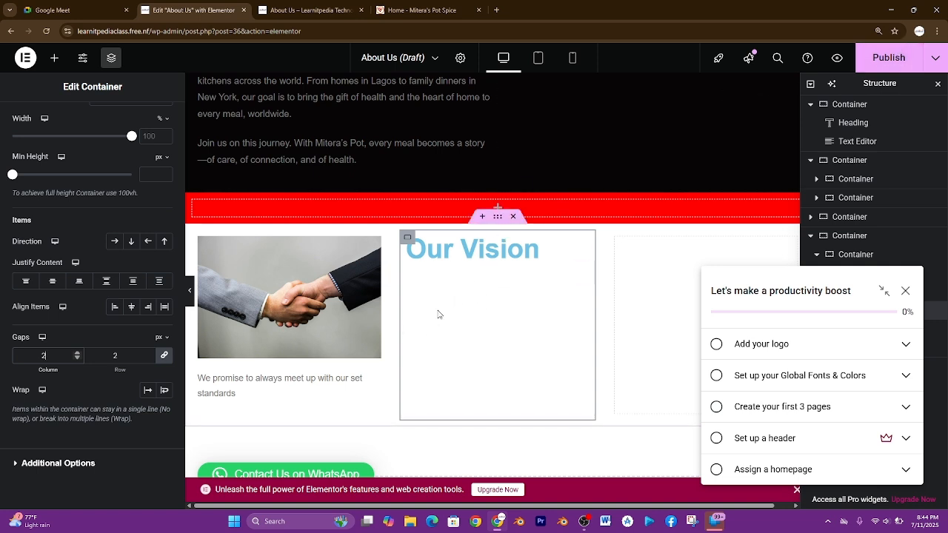
left_click(581, 271)
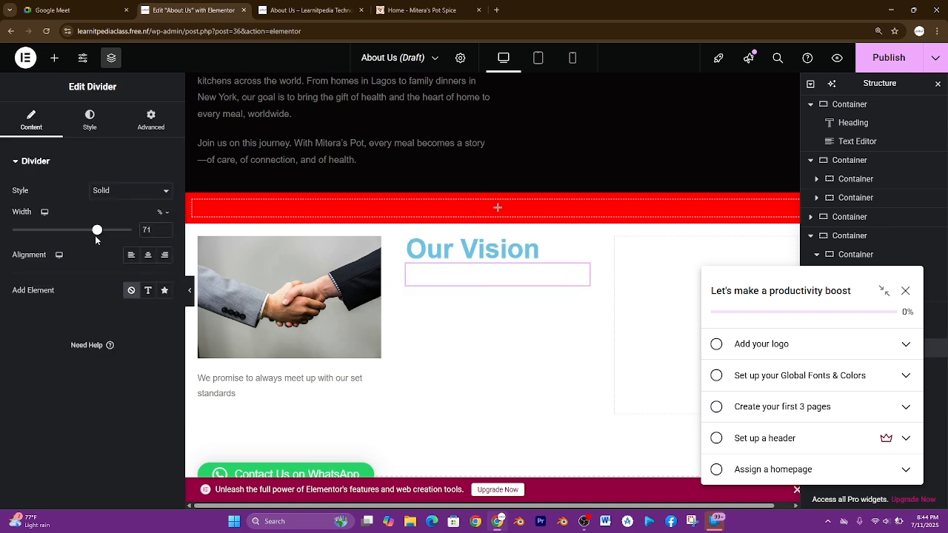
left_click_drag(95, 236, 93, 235)
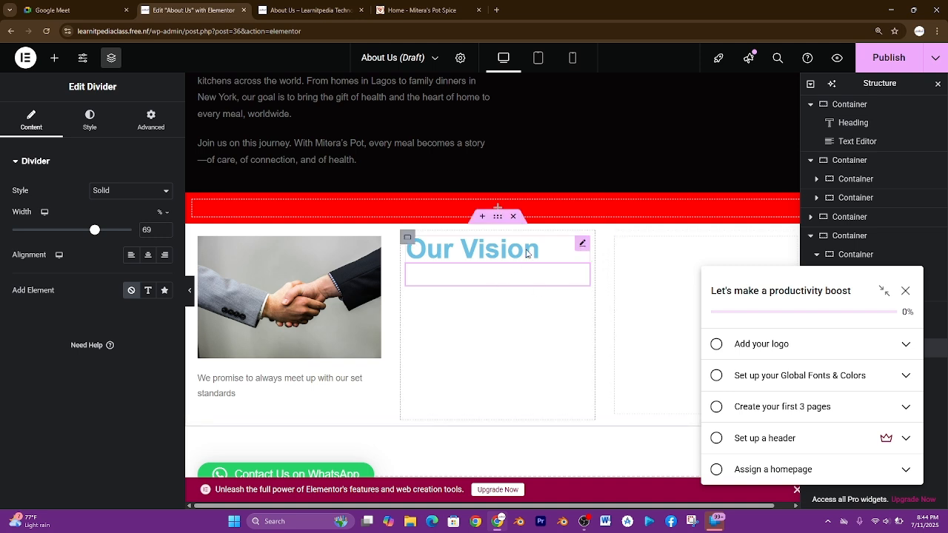
Step: Copy the Our Vision heading and paste it into the empty third column container
right_click(582, 247)
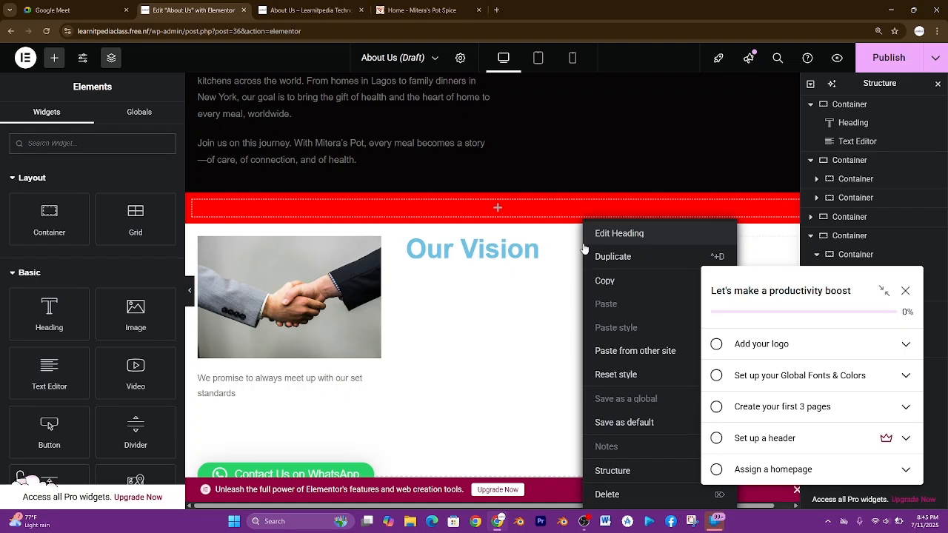
left_click(603, 279)
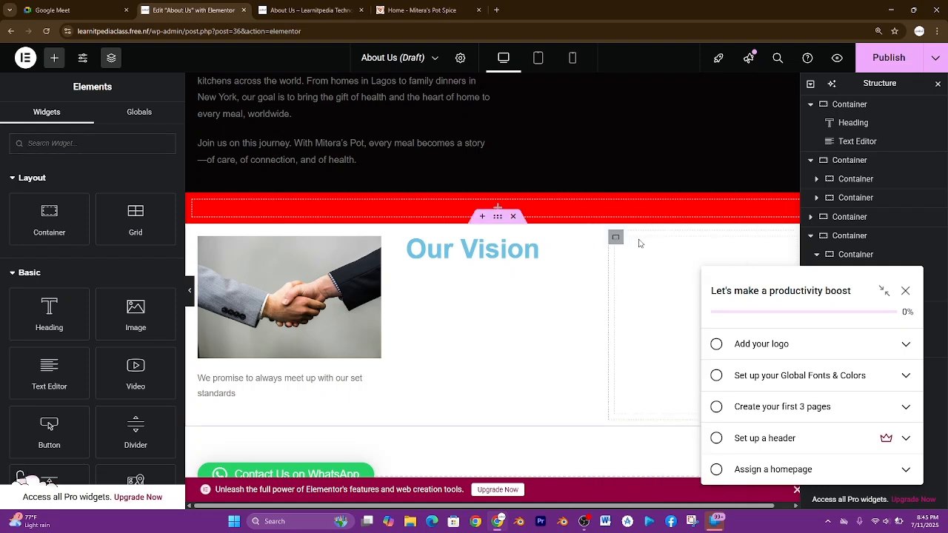
right_click(679, 288)
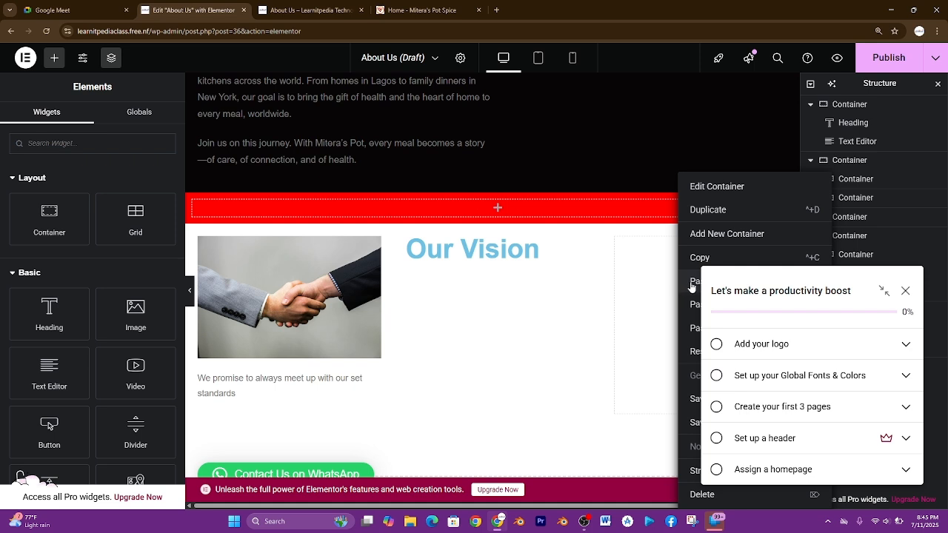
left_click(693, 283)
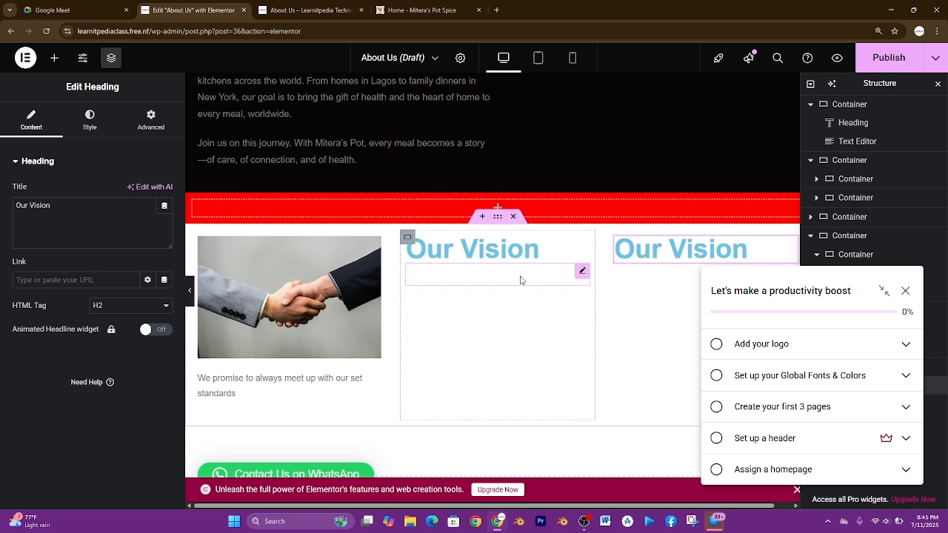
Step: Copy the divider from the second column and paste it below the heading in the third column
left_click(581, 274)
right_click(580, 278)
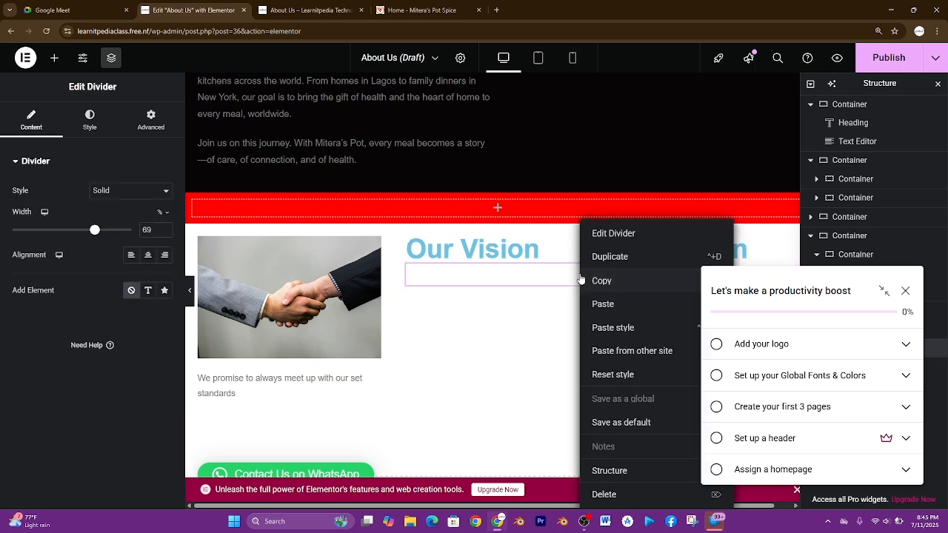
left_click(611, 279)
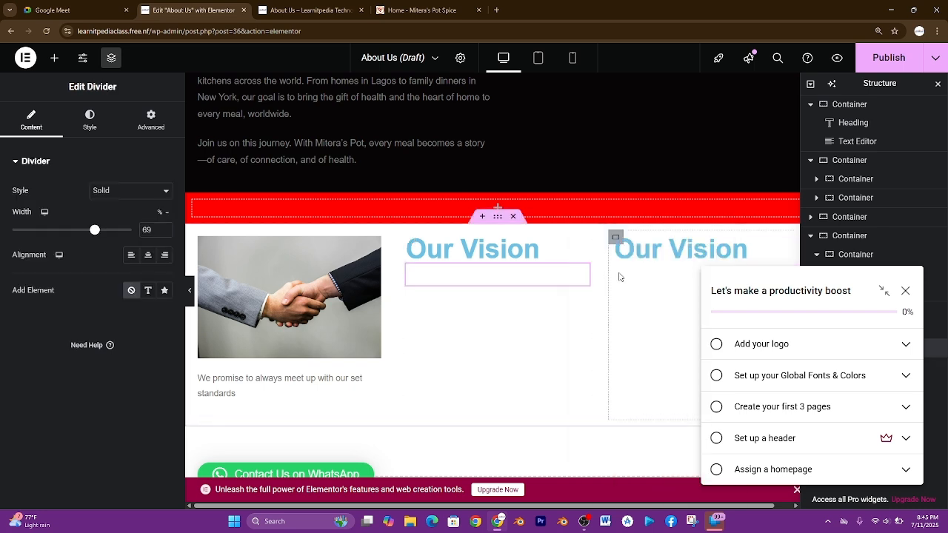
right_click(620, 276)
left_click(633, 279)
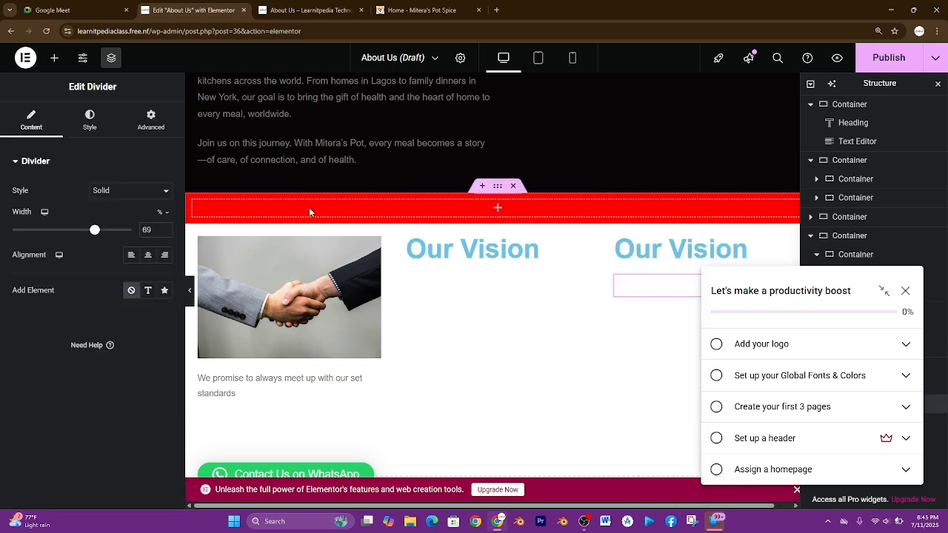
Step: Change the third column's heading title to "Our Mission"
left_click(650, 253)
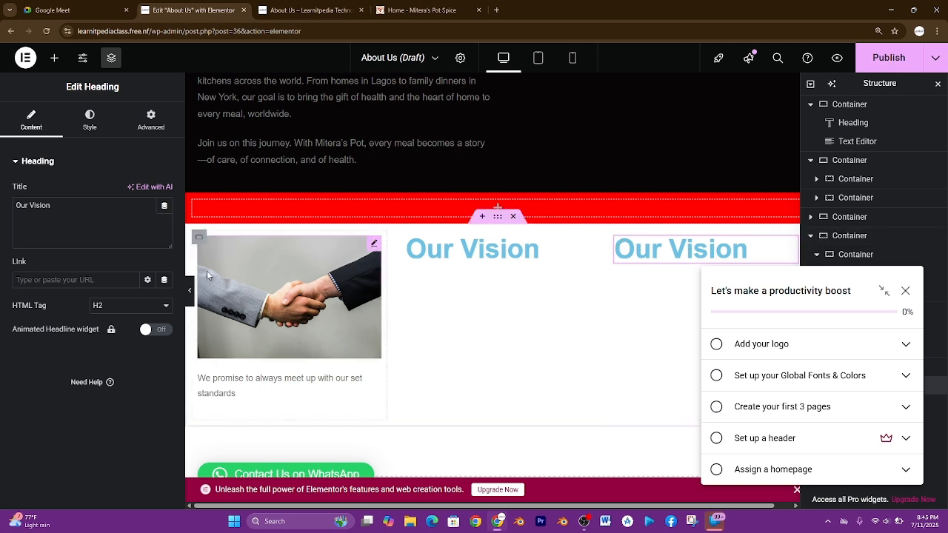
left_click(83, 206)
key("BackSpace")
key("BackSpace")
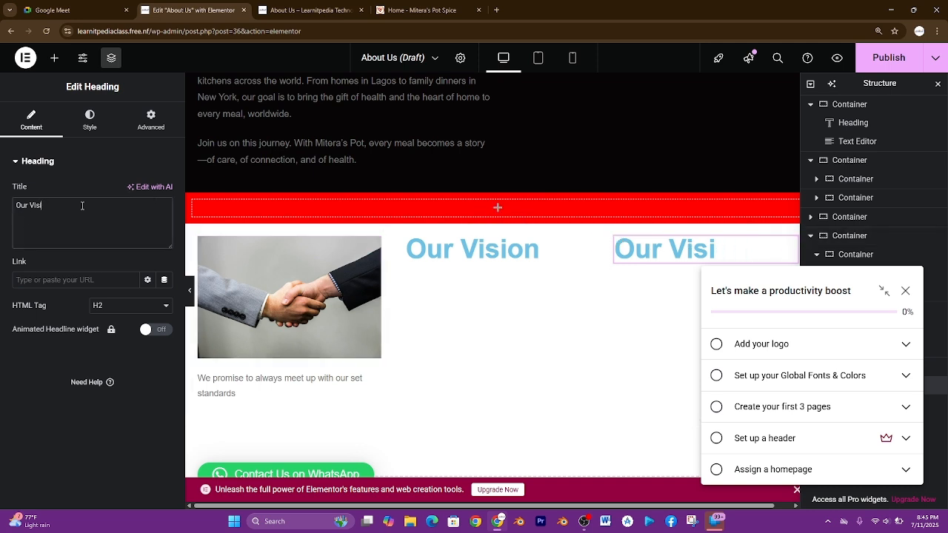
key("BackSpace")
key("BackSpace")
type("Mis")
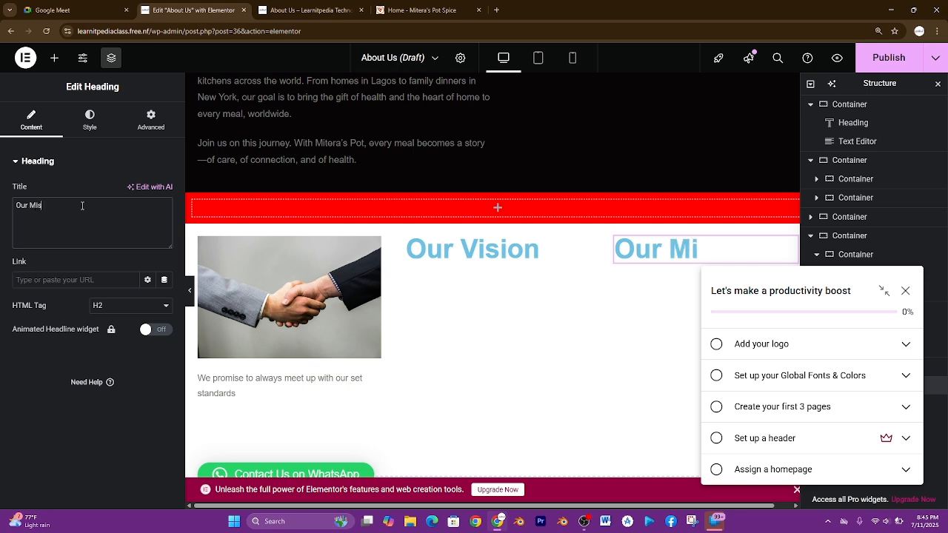
type("ion")
key("BackSpace")
key("BackSpace")
type("sion")
Step: Check the spelling of "mission" on the Mitera's Pot page and with a Google search, closing the search tab when done
left_click(433, 9)
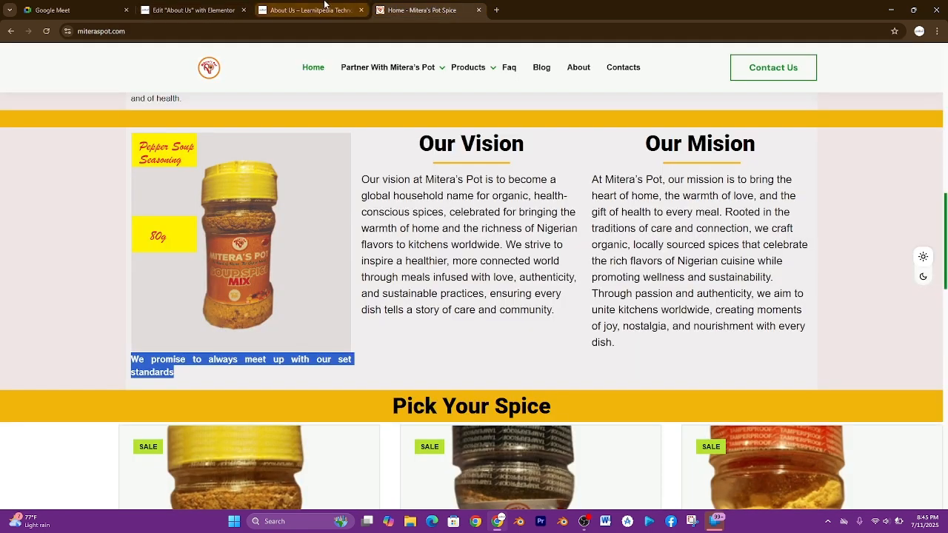
left_click(497, 10)
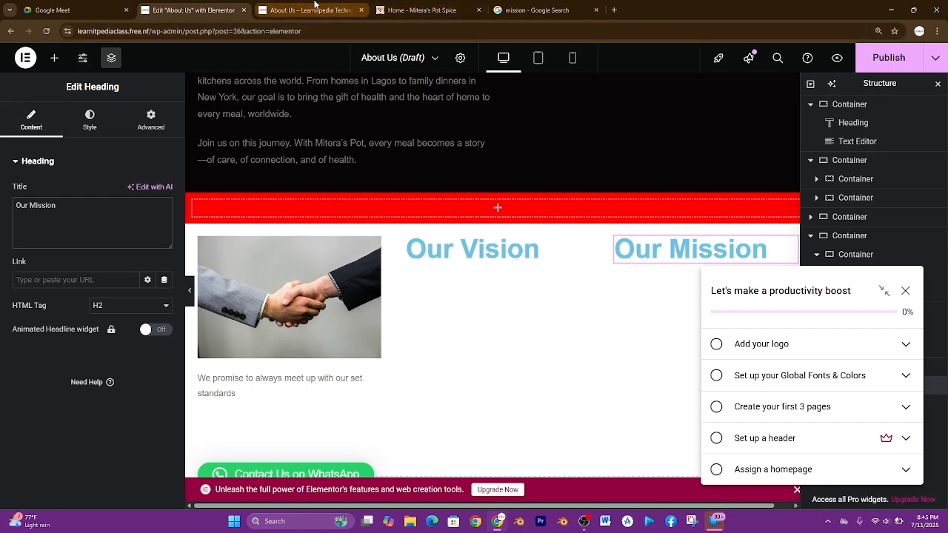
left_click(315, 4)
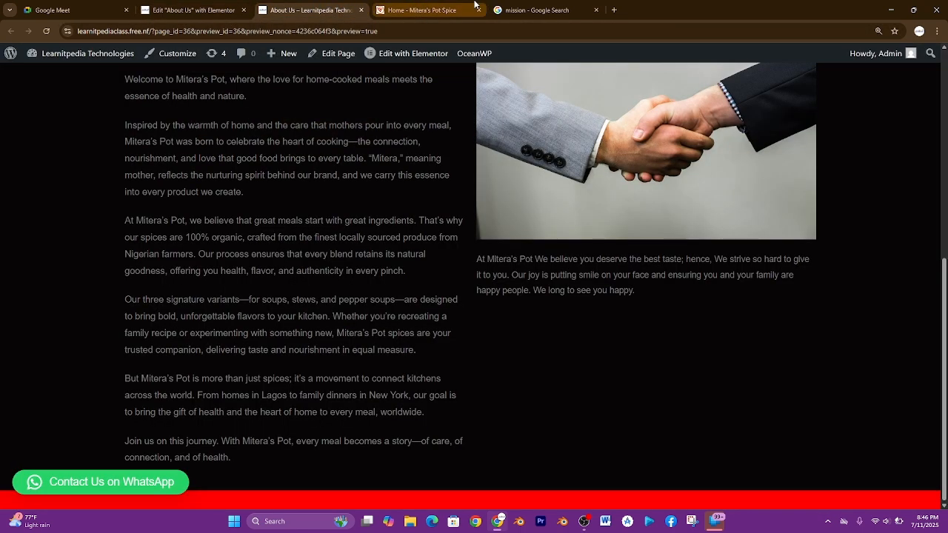
left_click(426, 7)
left_click(502, 5)
left_click(415, 7)
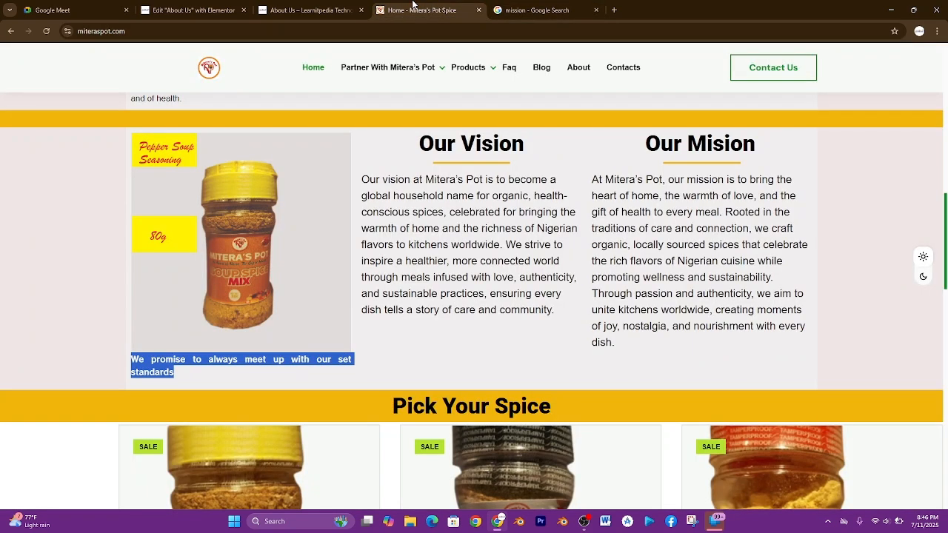
left_click(551, 7)
left_click(596, 10)
Step: Copy the Our Vision paragraph from the Mitera's Pot page into a new Text Editor widget below the second column's divider
left_click_drag(362, 179, 558, 316)
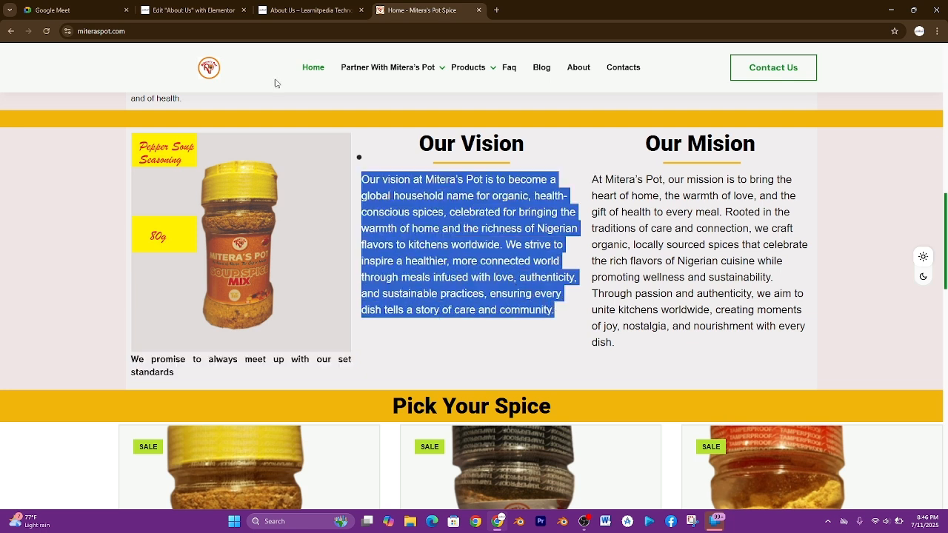
left_click(215, 8)
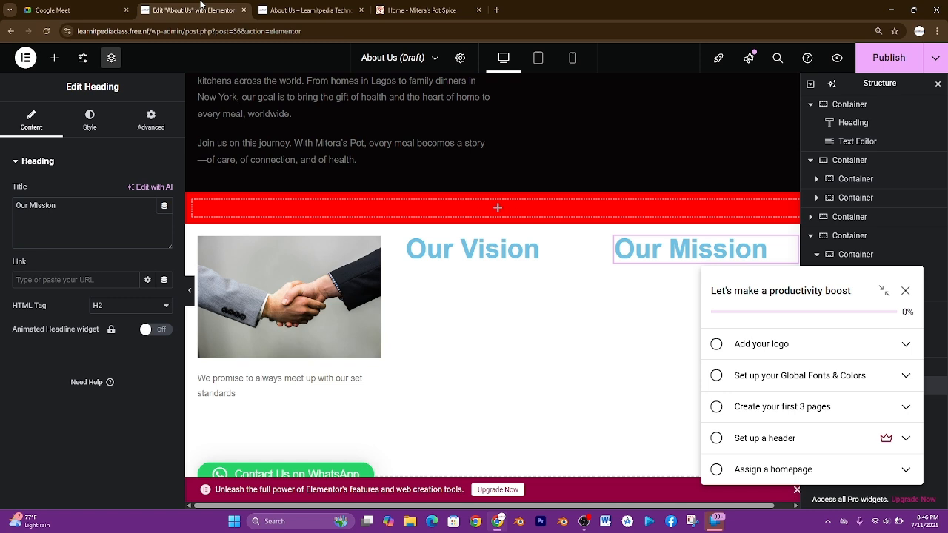
left_click(58, 60)
type("text")
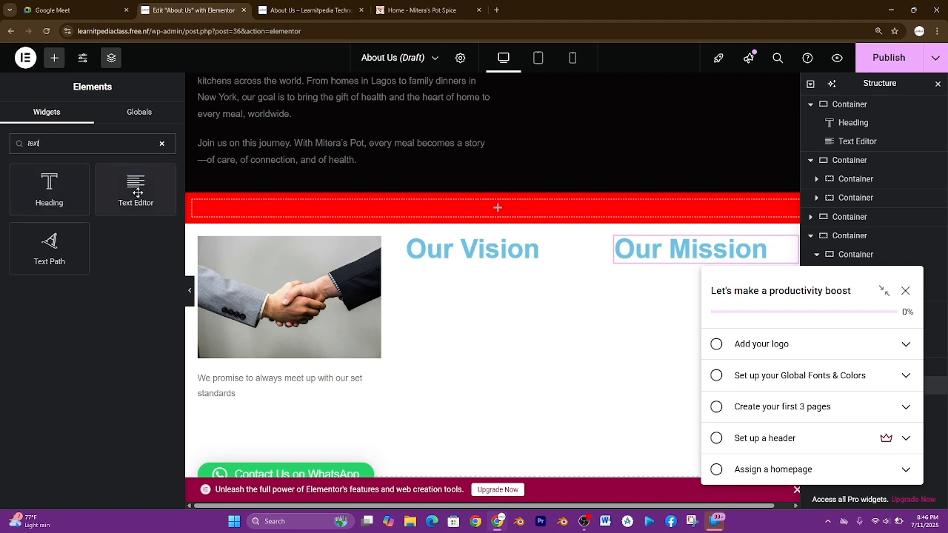
left_click_drag(151, 197, 544, 282)
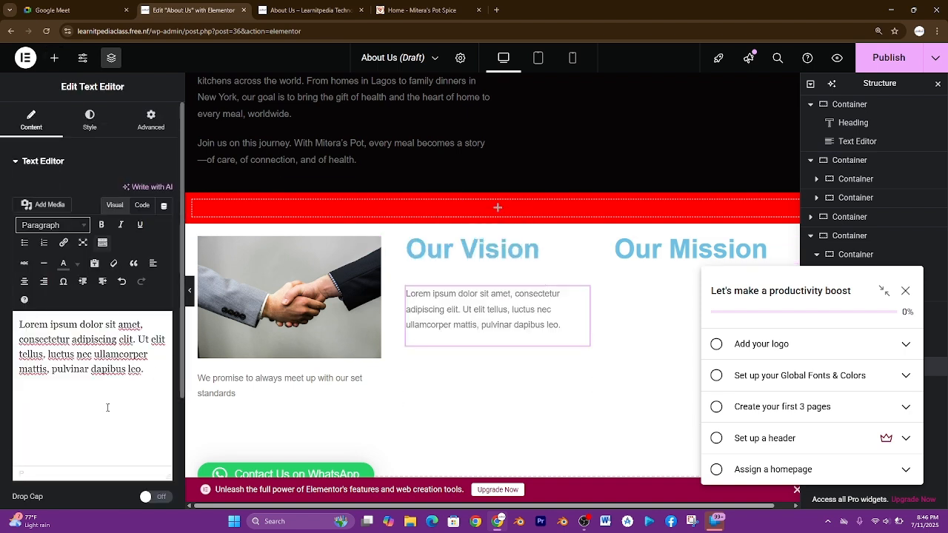
key("ctrl+a")
key("ctrl+v")
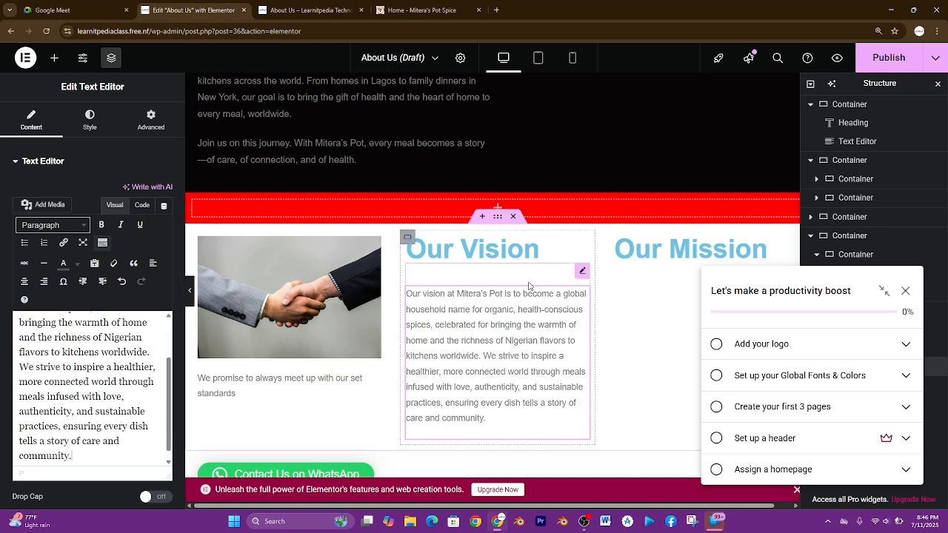
Step: Set the color of the divider below Our Vision to red (#F40505)
left_click(582, 271)
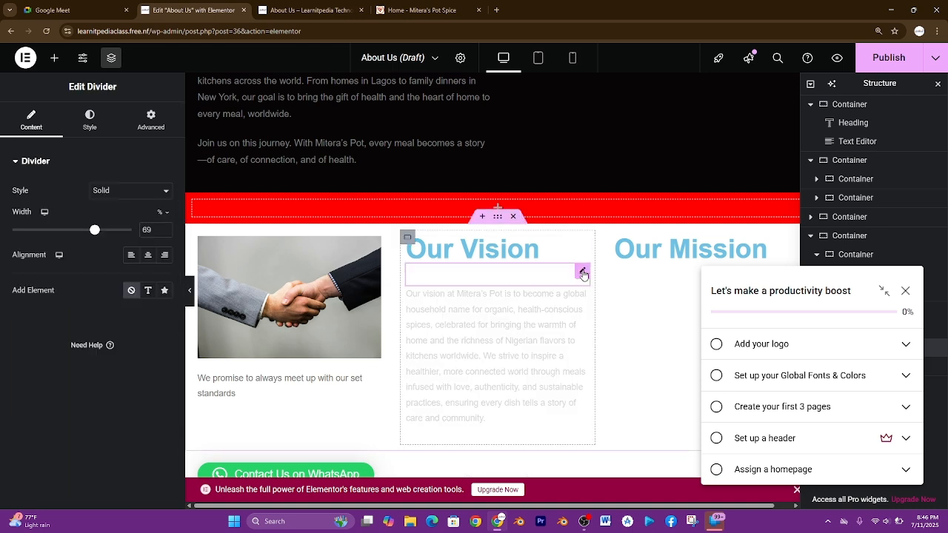
left_click(100, 118)
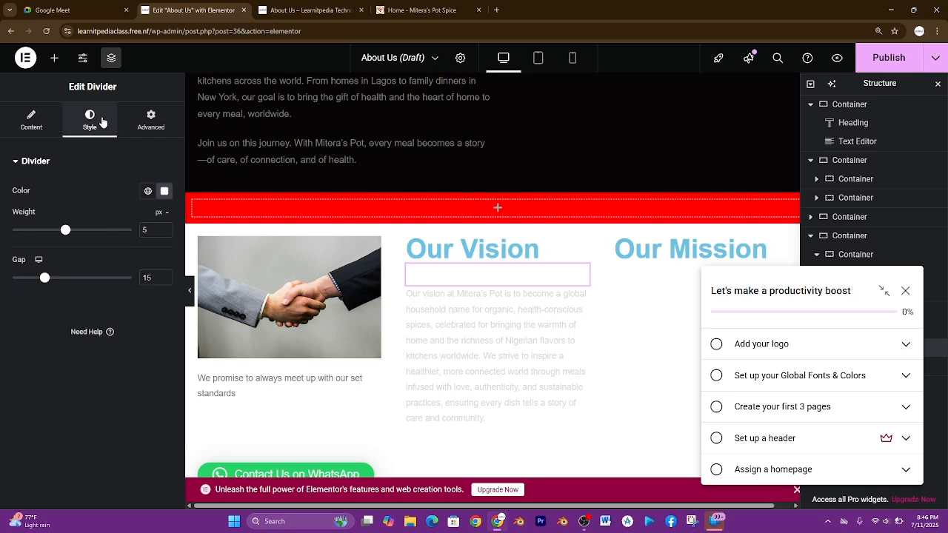
left_click(165, 193)
left_click_drag(199, 263, 233, 244)
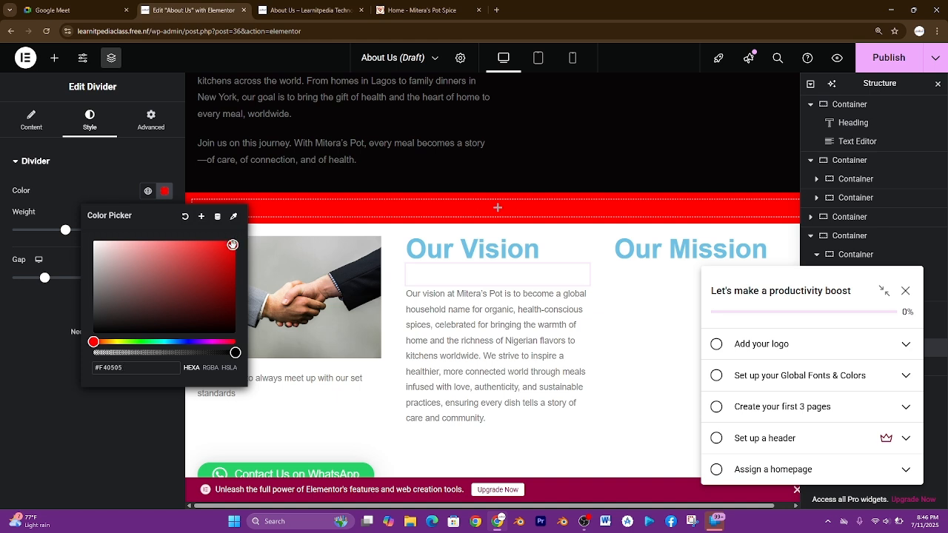
Step: Set the color of the divider below Our Mission to pure red (#FF0000)
left_click(639, 283)
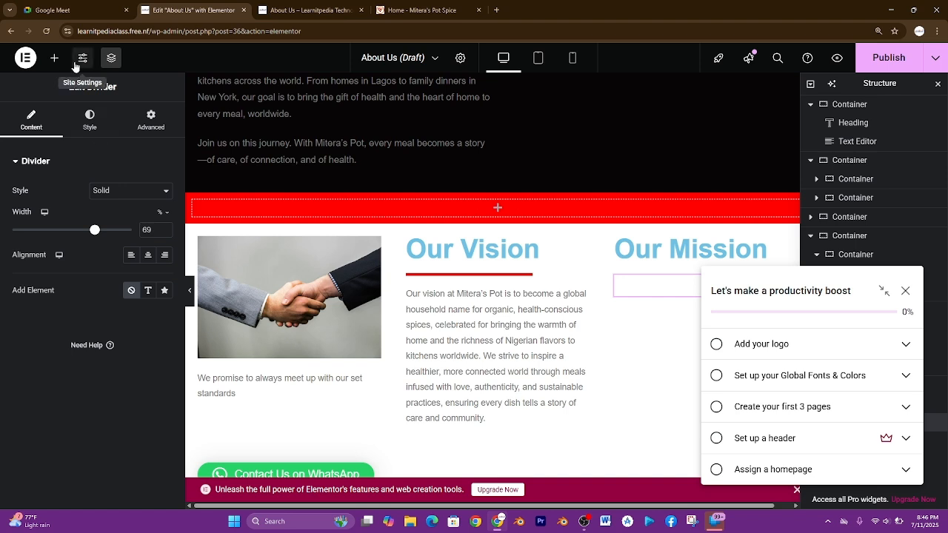
left_click(90, 118)
left_click(164, 191)
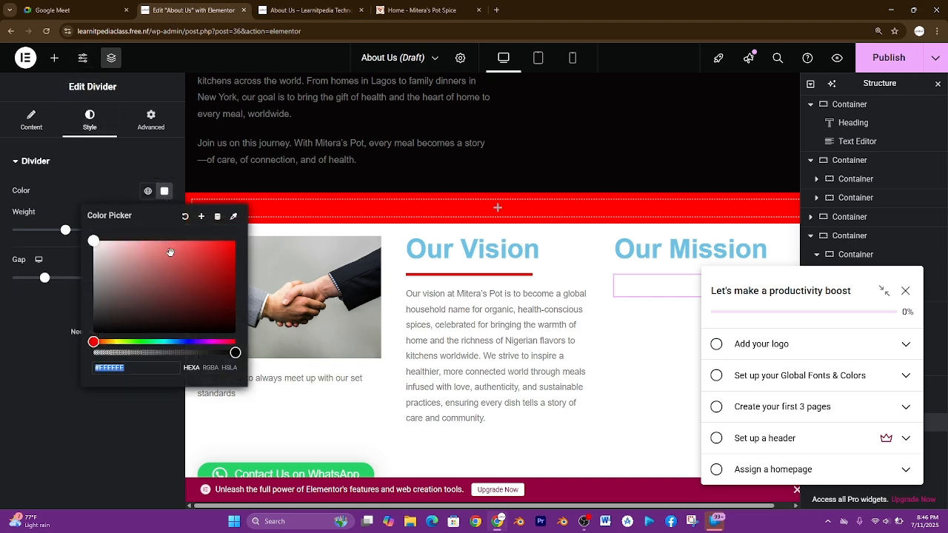
left_click(235, 241)
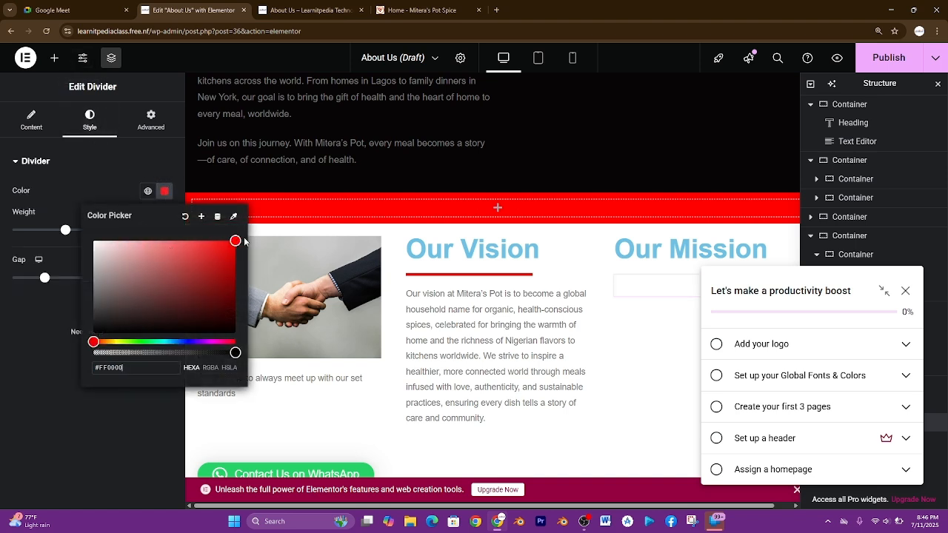
Step: Set the column and row gaps of the Our Mission column's container to 2 px
left_click(616, 321)
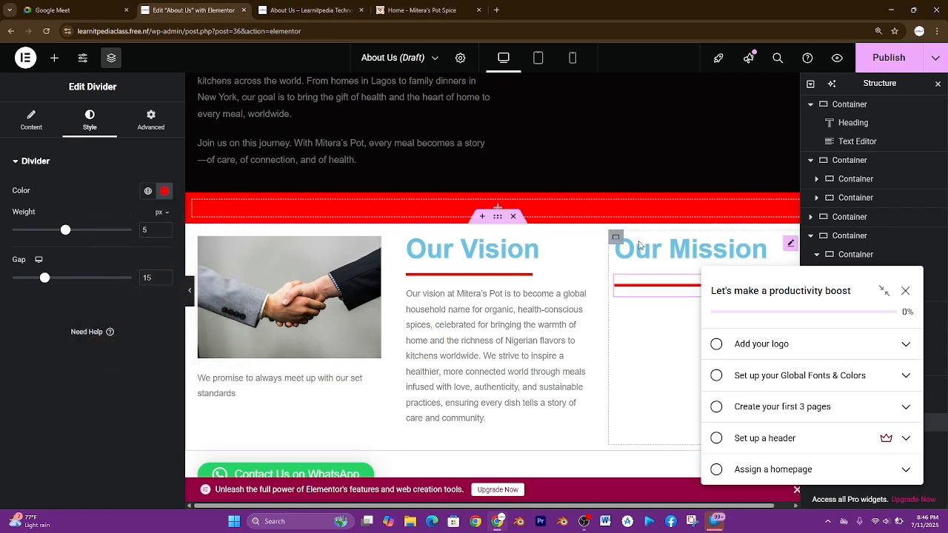
left_click(615, 238)
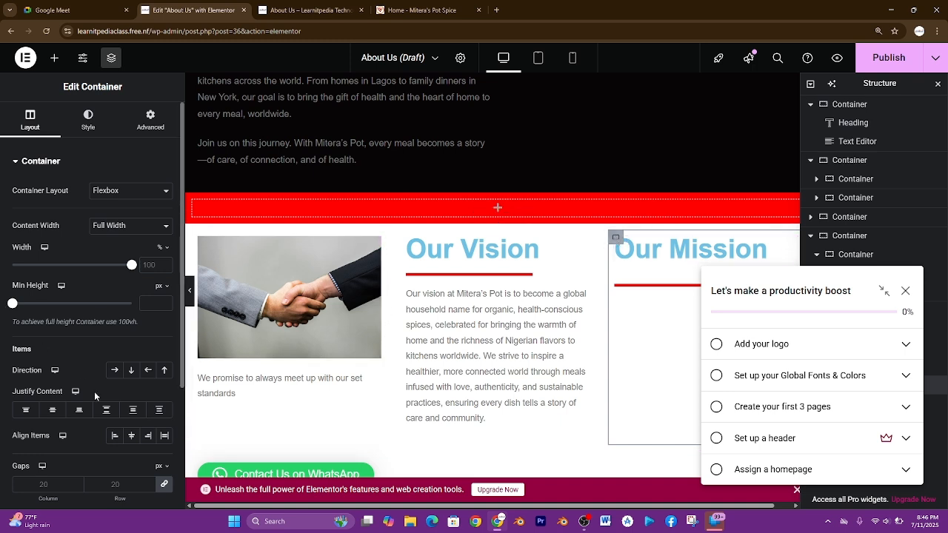
left_click(76, 482)
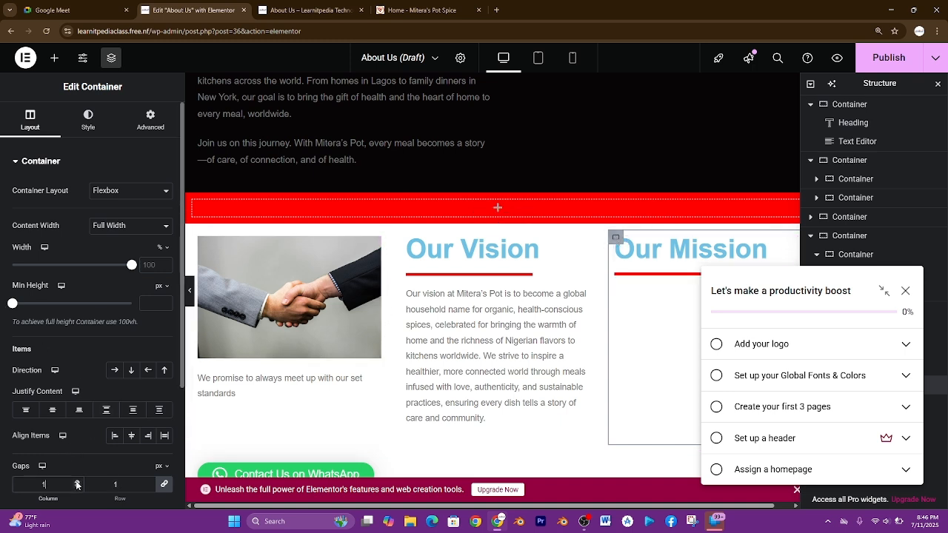
left_click(76, 482)
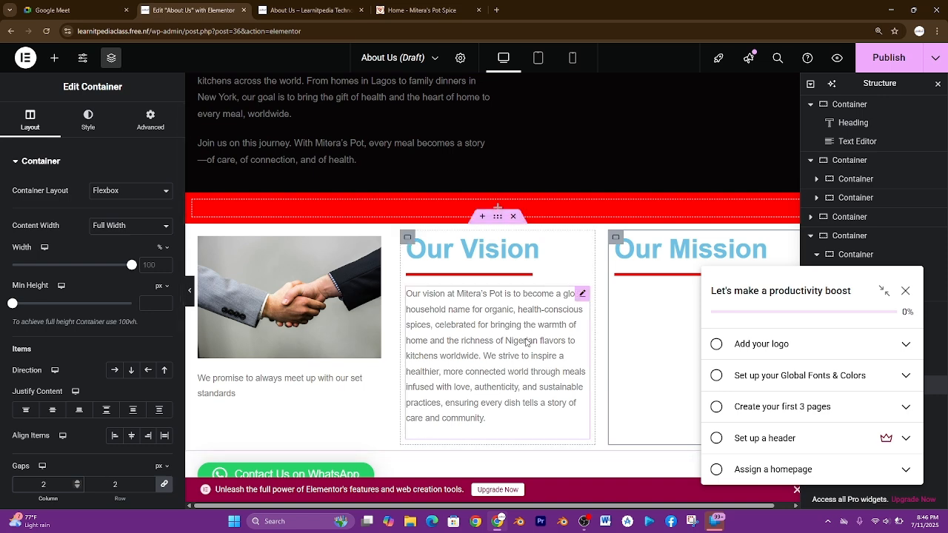
Step: Copy the mission paragraph from the Mitera's Pot page and return to the Elementor editor
left_click(408, 8)
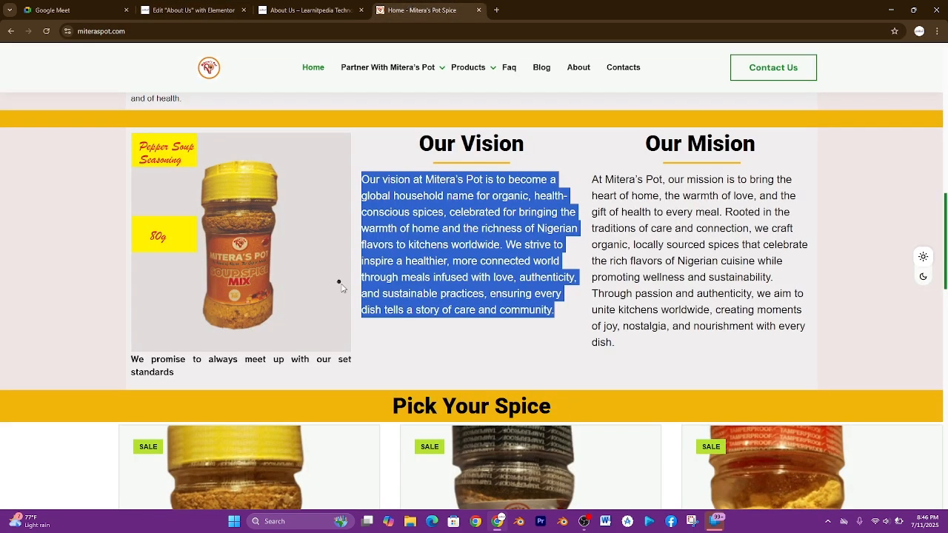
left_click_drag(592, 179, 630, 344)
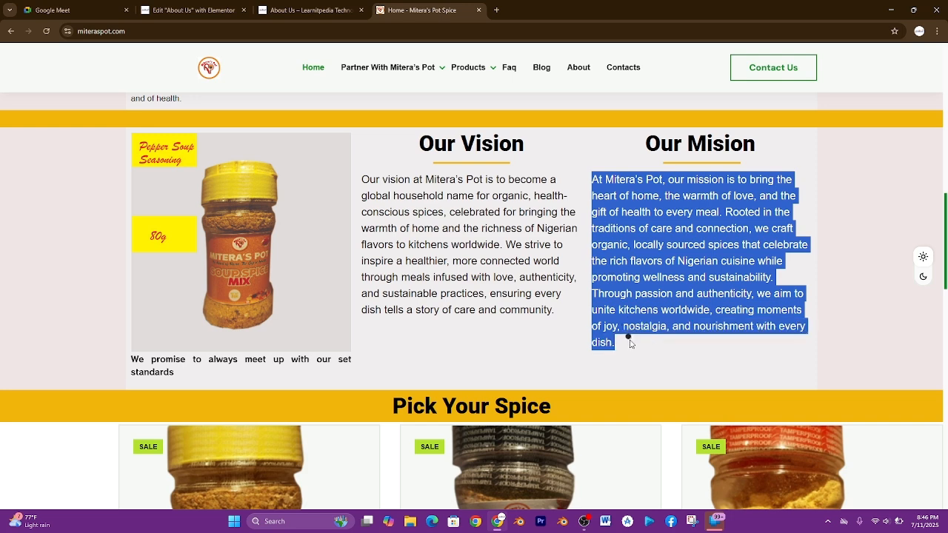
left_click(191, 9)
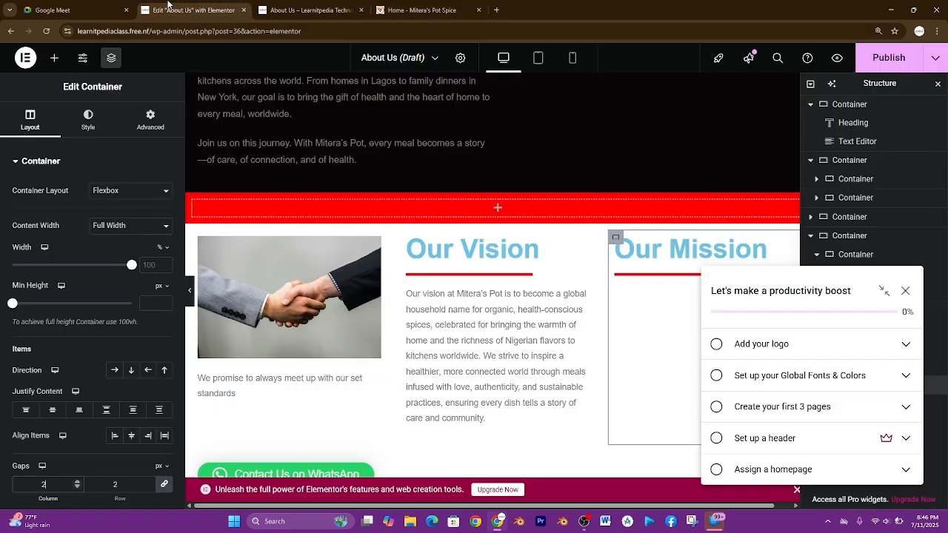
Step: Try to add a Text Editor widget below the divider in the Our Mission column
left_click(55, 57)
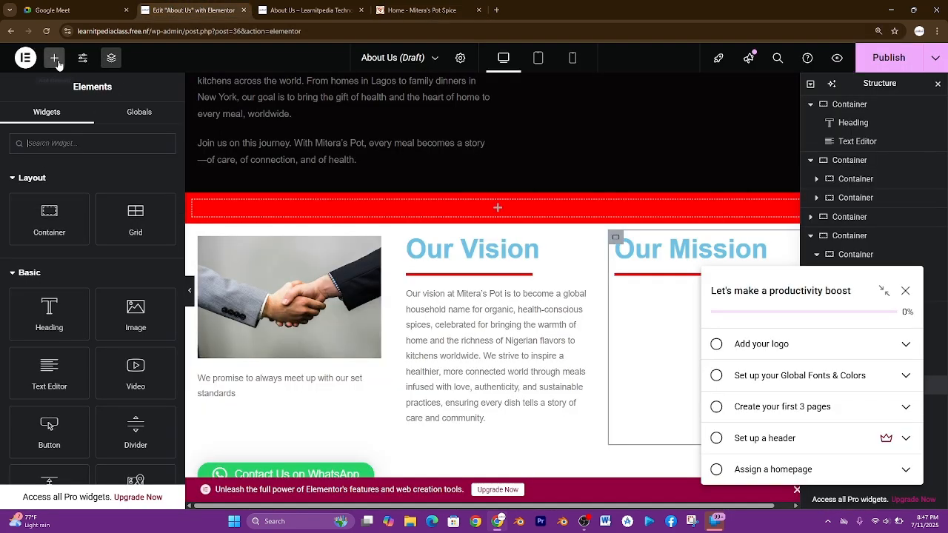
left_click_drag(49, 367, 800, 275)
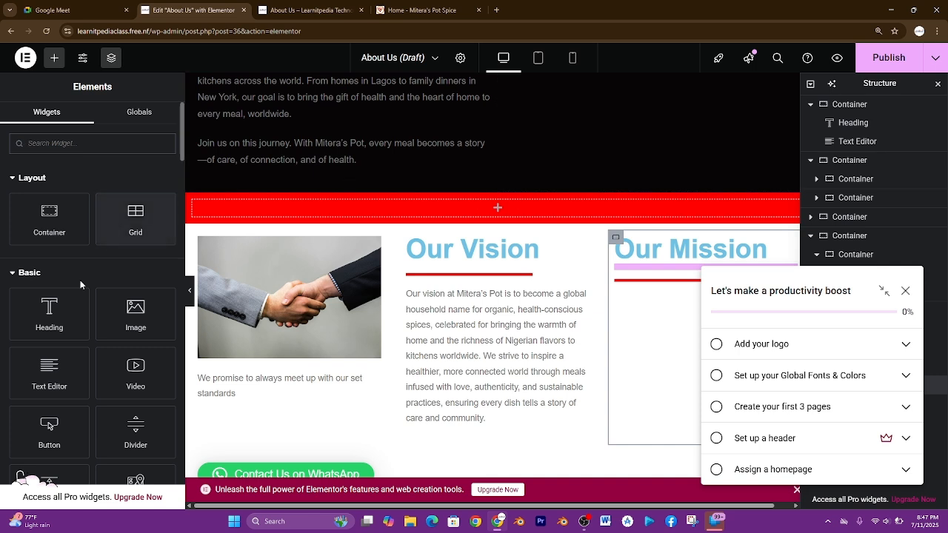
left_click_drag(52, 367, 757, 286)
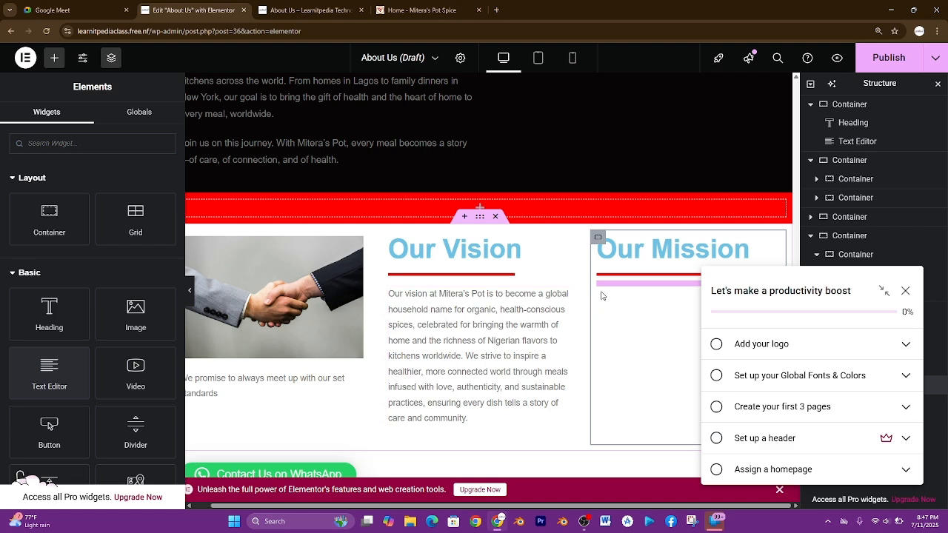
left_click(422, 338)
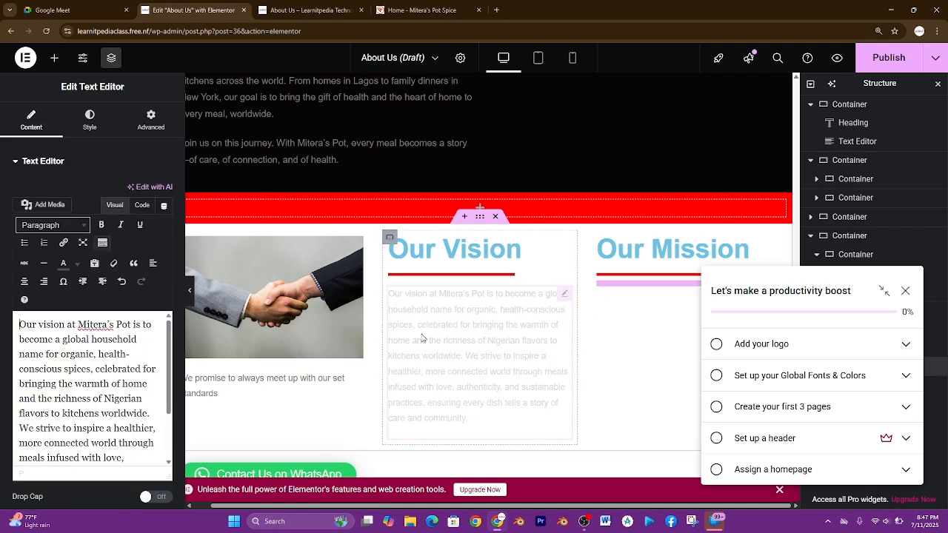
right_click(561, 299)
left_click(563, 298)
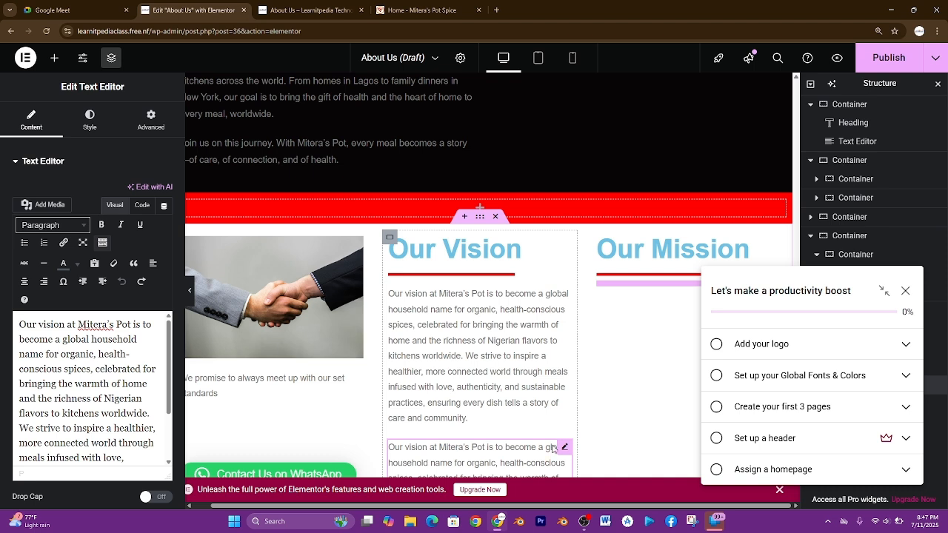
key("Delete")
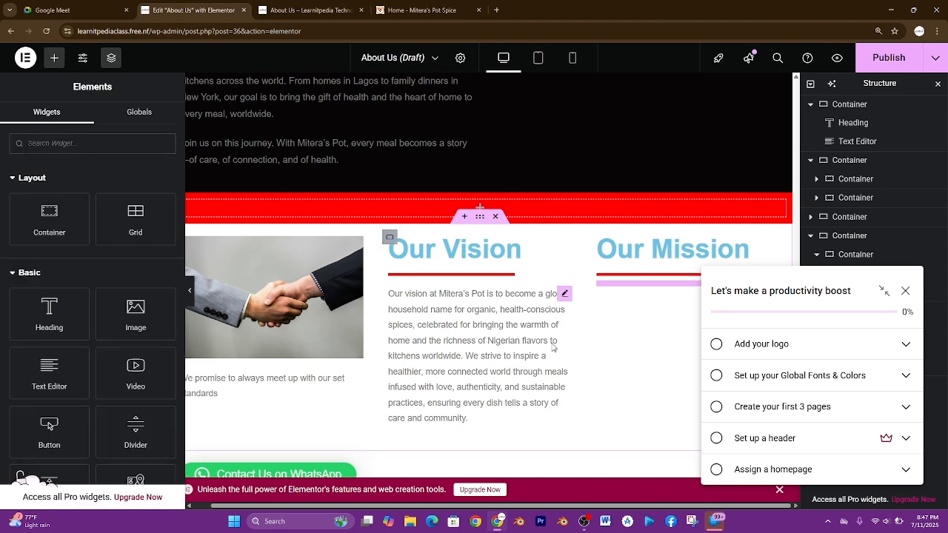
Step: Copy the text widget under Our Vision and paste it into the Our Mission column
right_click(564, 296)
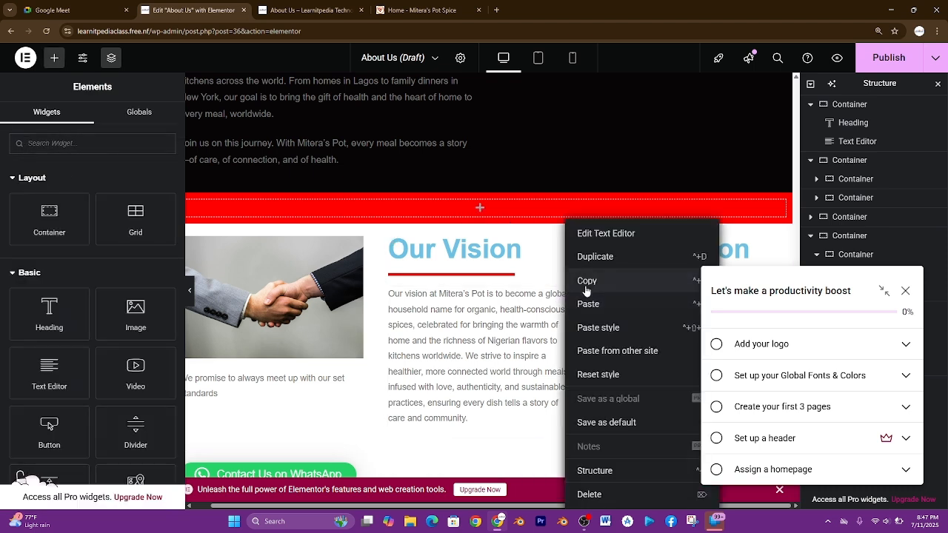
left_click(585, 281)
right_click(636, 319)
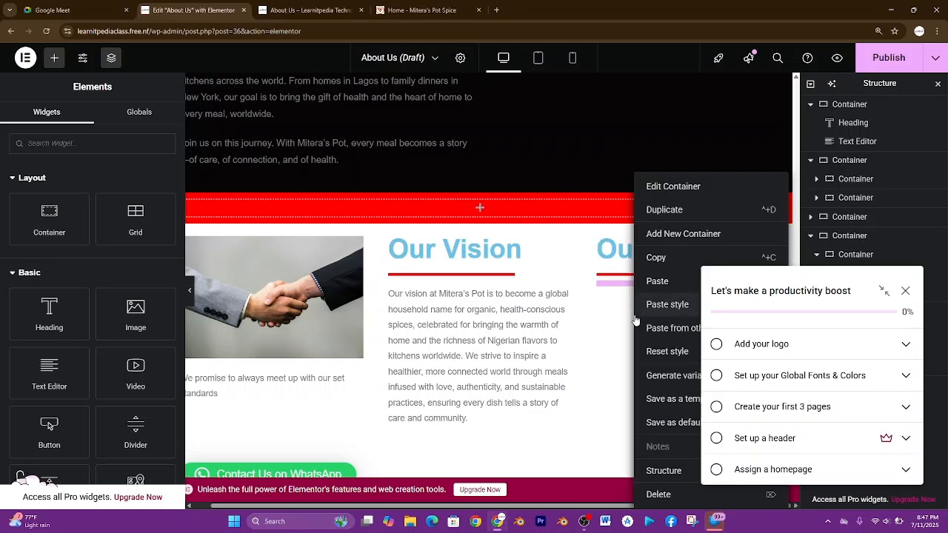
left_click(659, 286)
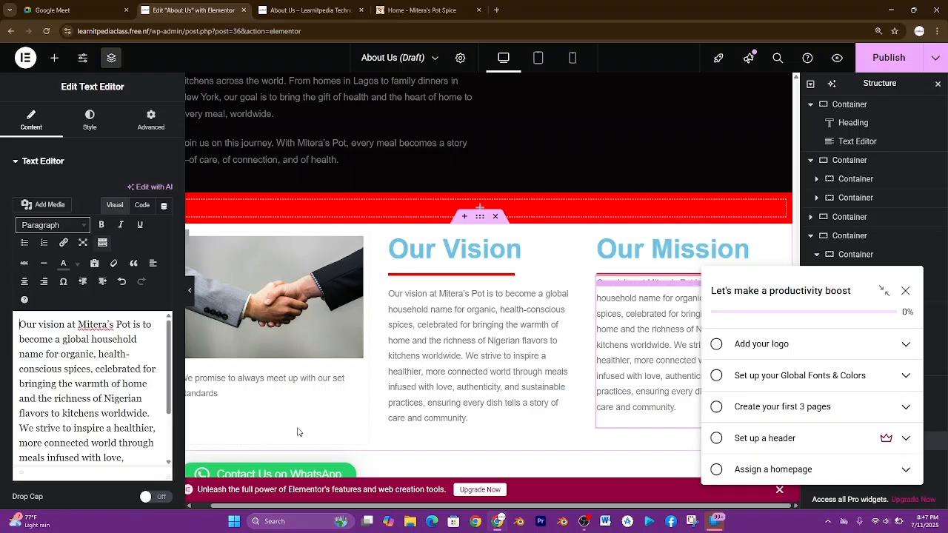
Step: Try to replace the Our Mission column's text with the clipboard contents and trim the stray code at its end
key("ctrl+v")
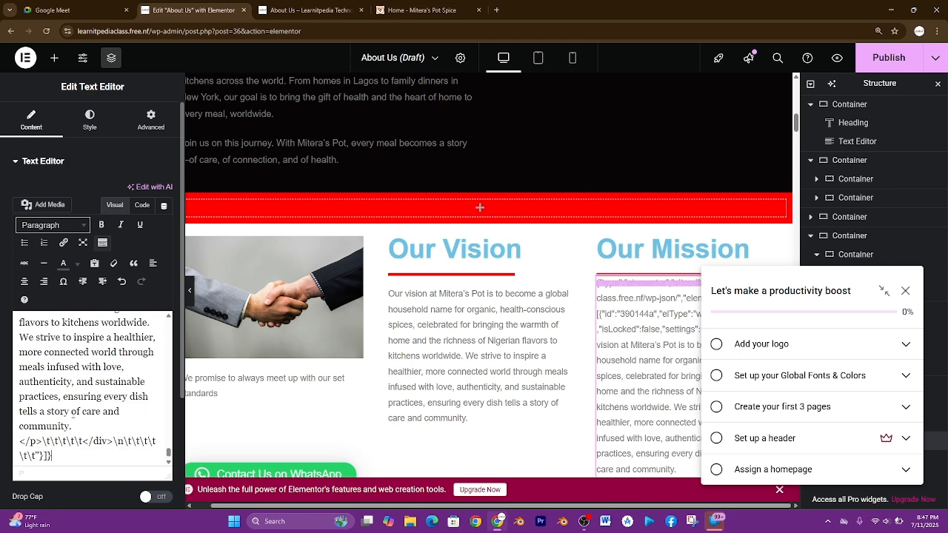
key("ctrl+a")
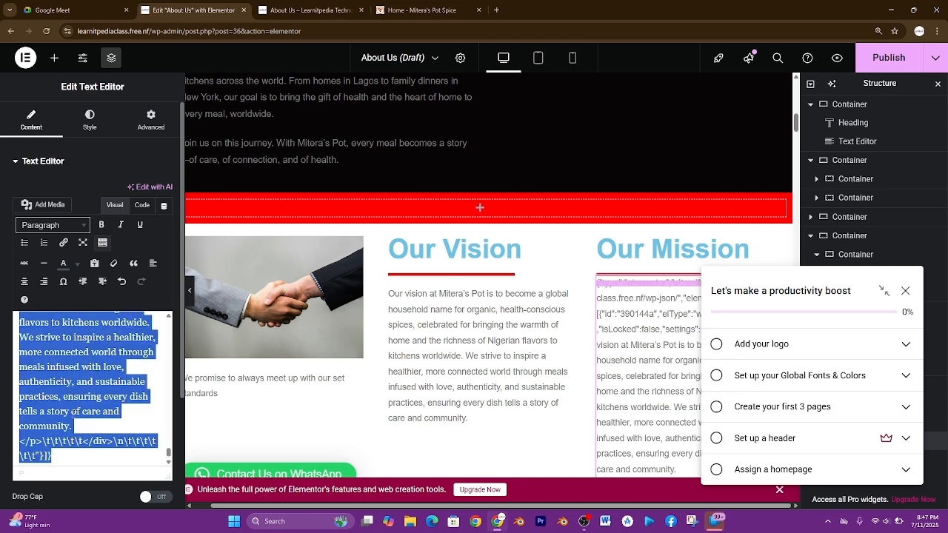
key("ctrl+v")
key("shift+Up")
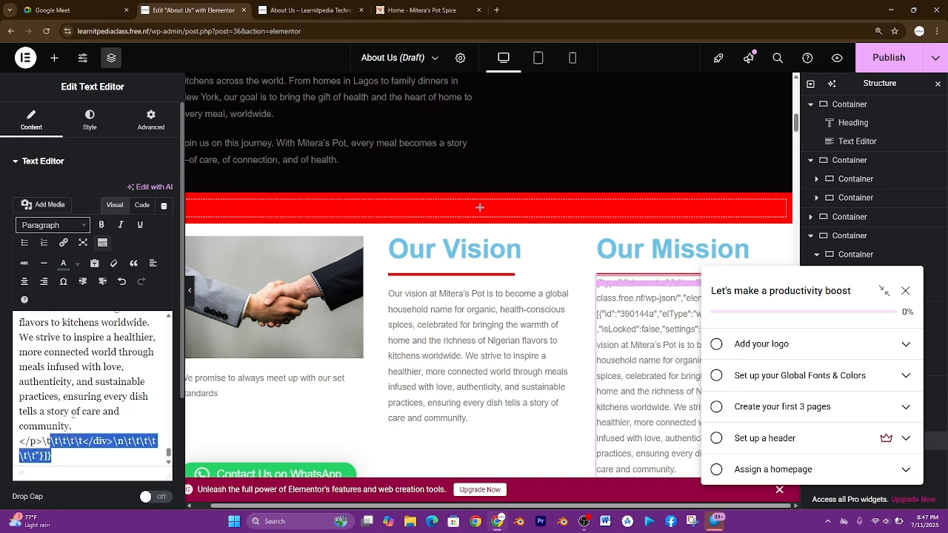
key("BackSpace")
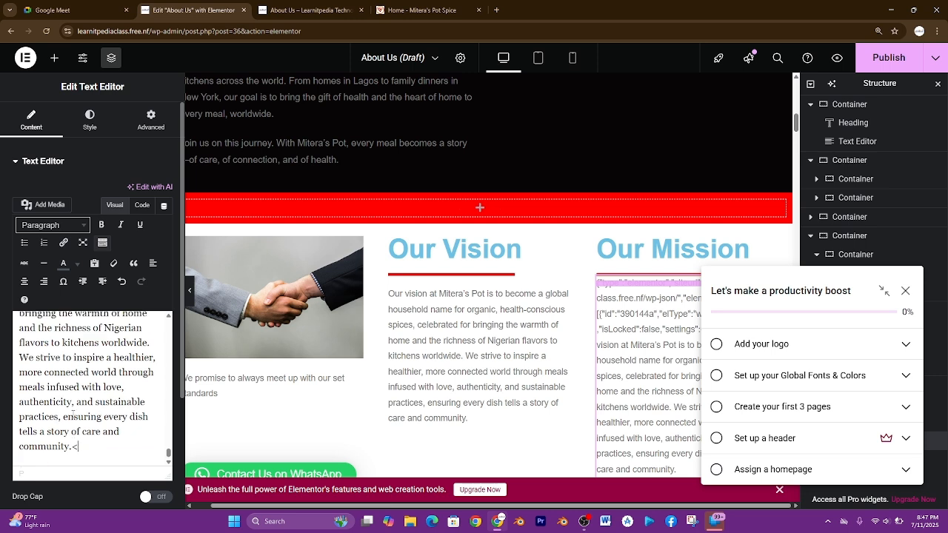
scroll(73, 412, "up", 10)
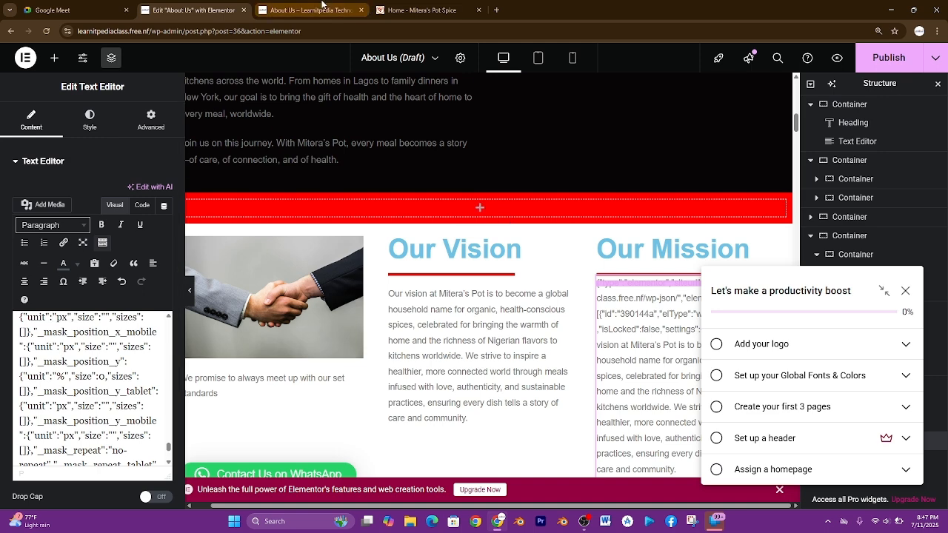
Step: Replace the text widget's content under Our Mission with the mission paragraph copied from the Mitera's Pot page
left_click(404, 6)
right_click(669, 224)
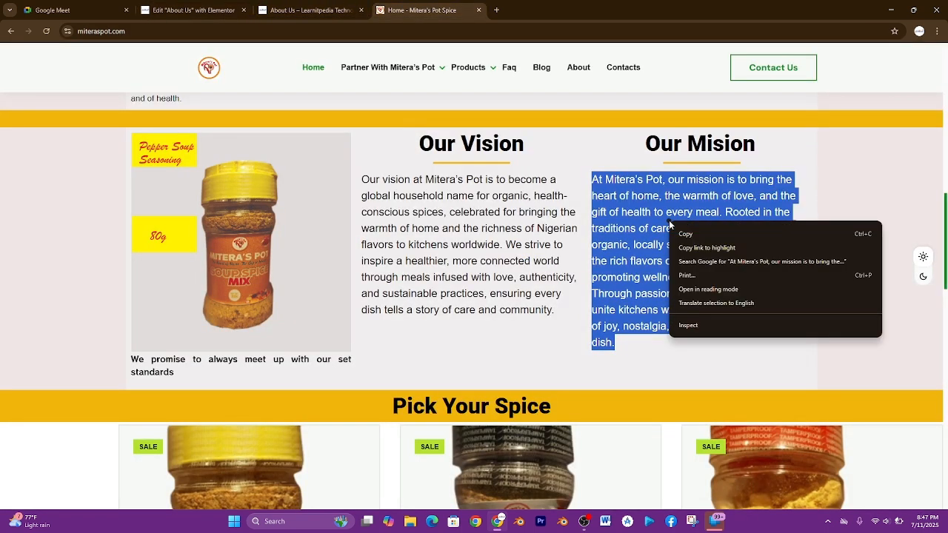
left_click(684, 234)
left_click(176, 6)
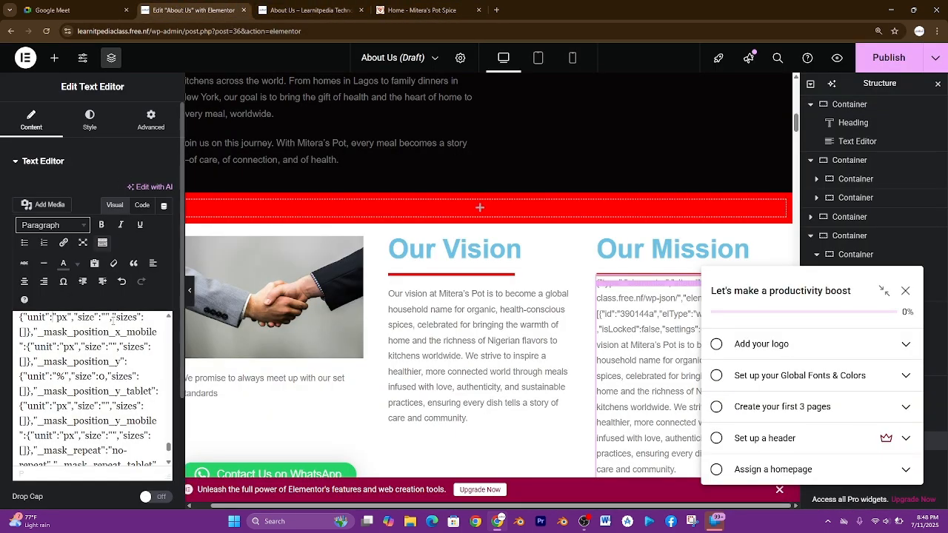
left_click(109, 351)
key("ctrl+a")
key("Delete")
key("ctrl+v")
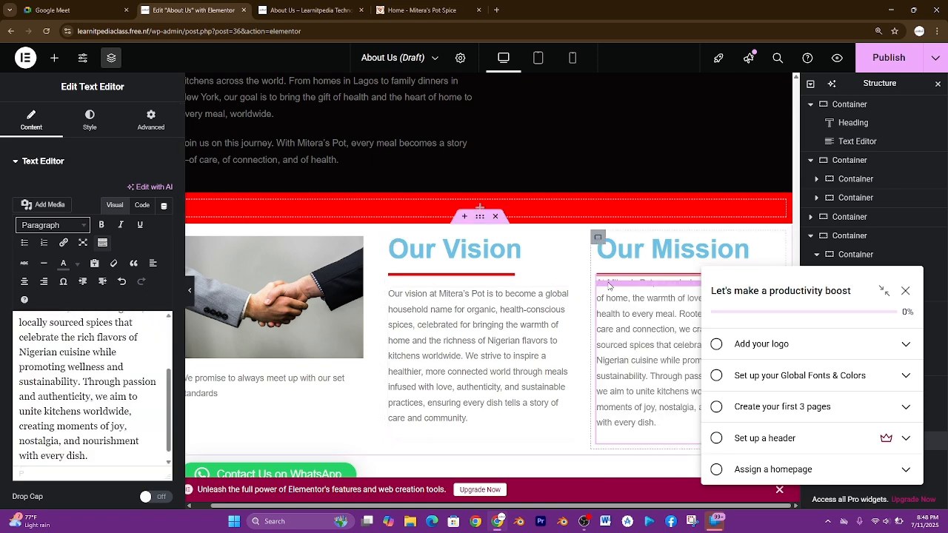
Step: Check the section against the Mitera's Pot page and give its three-column container a classic black background (#000000)
scroll(397, 403, "down", 2)
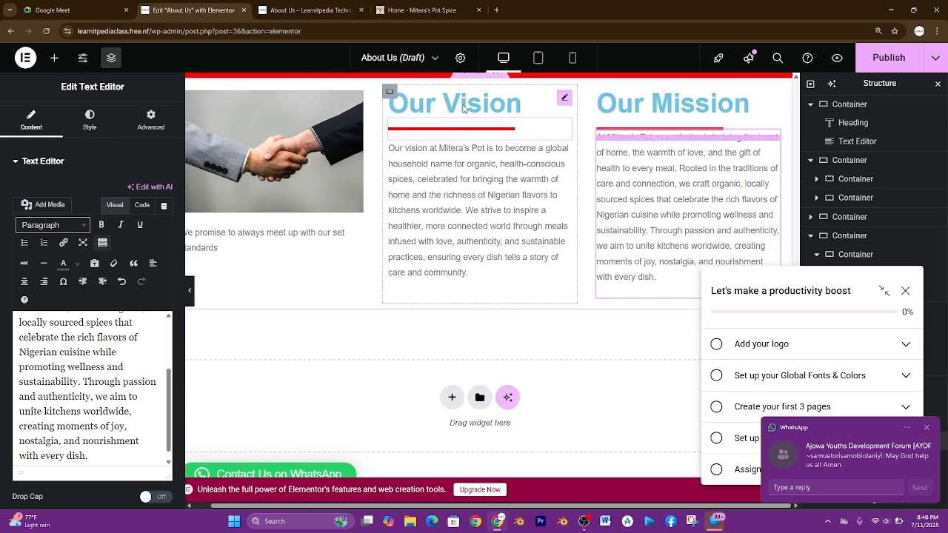
left_click(413, 6)
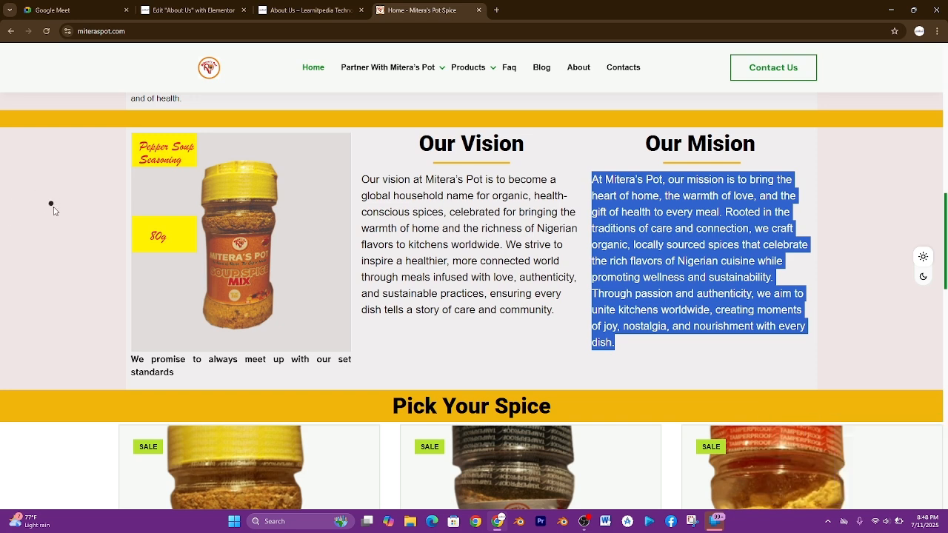
left_click(189, 10)
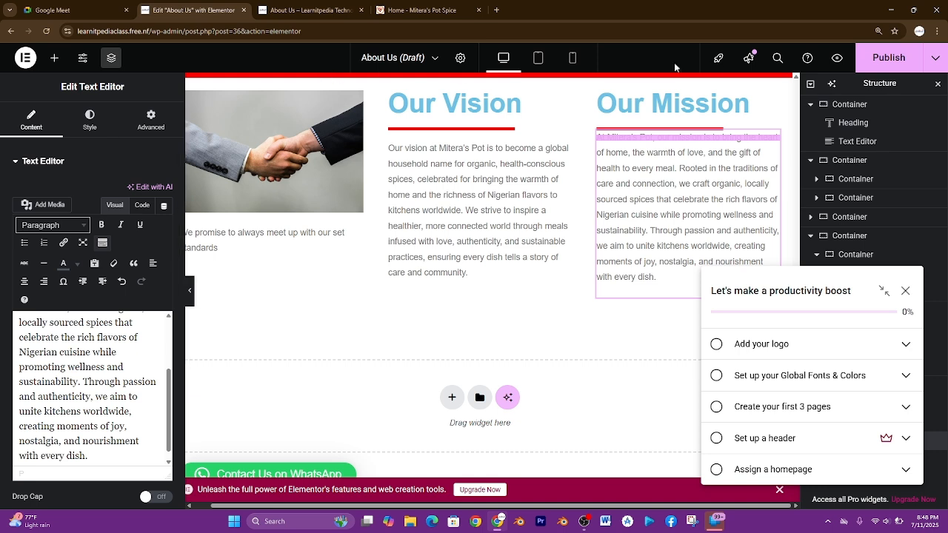
left_click(839, 237)
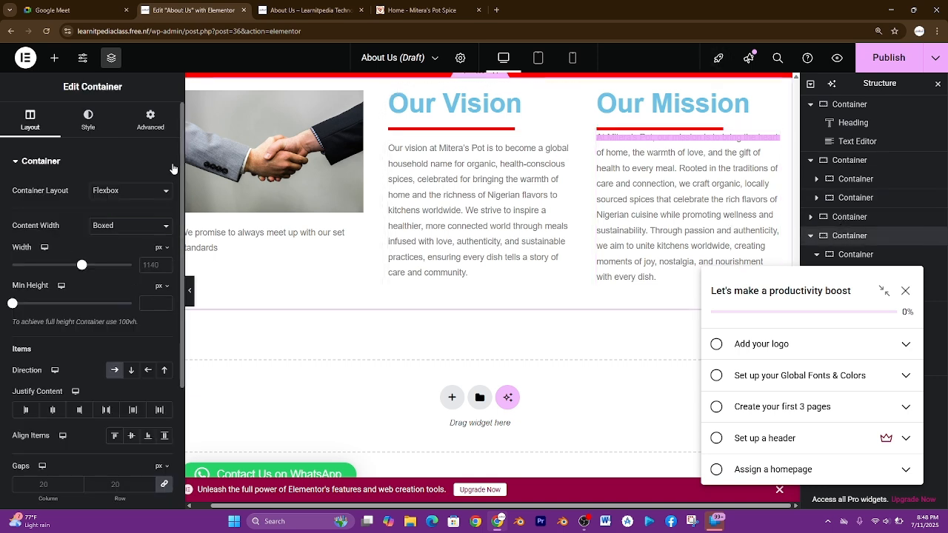
left_click(88, 119)
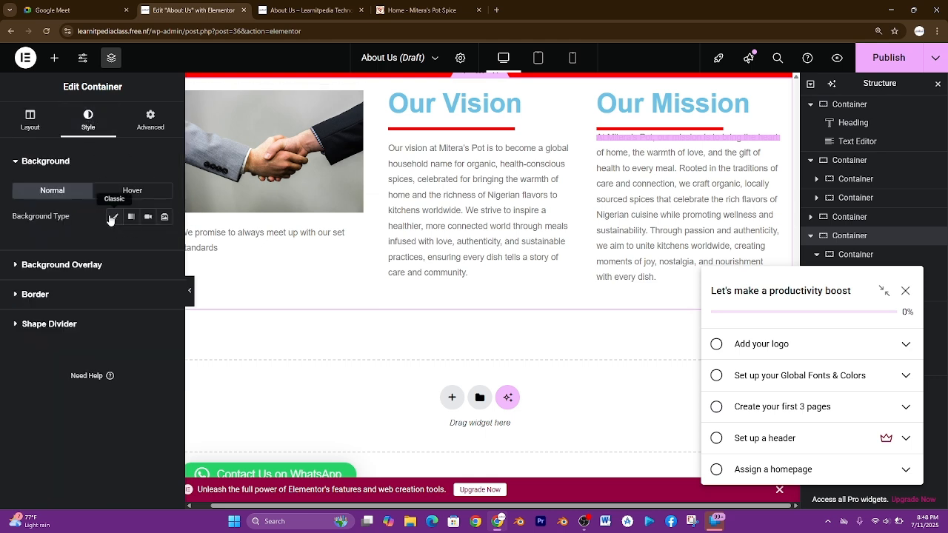
left_click(113, 217)
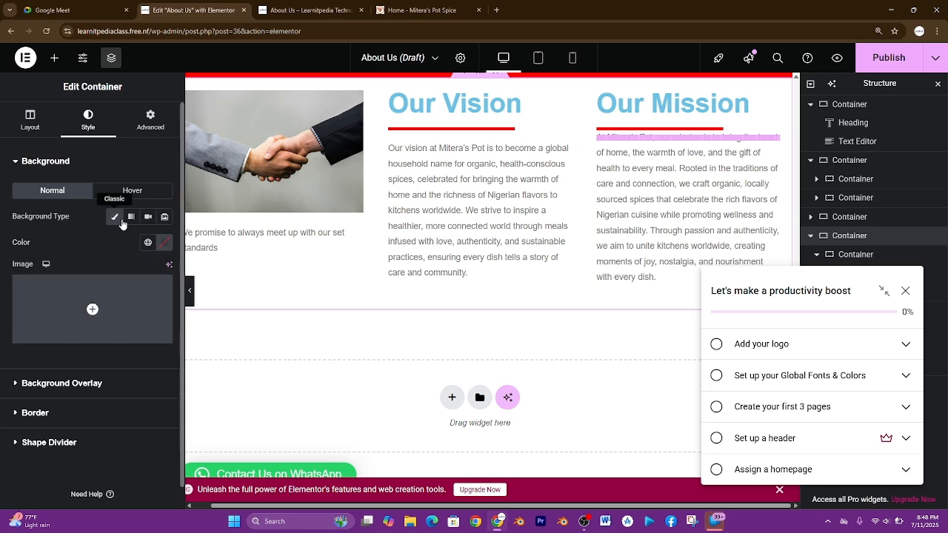
left_click(165, 243)
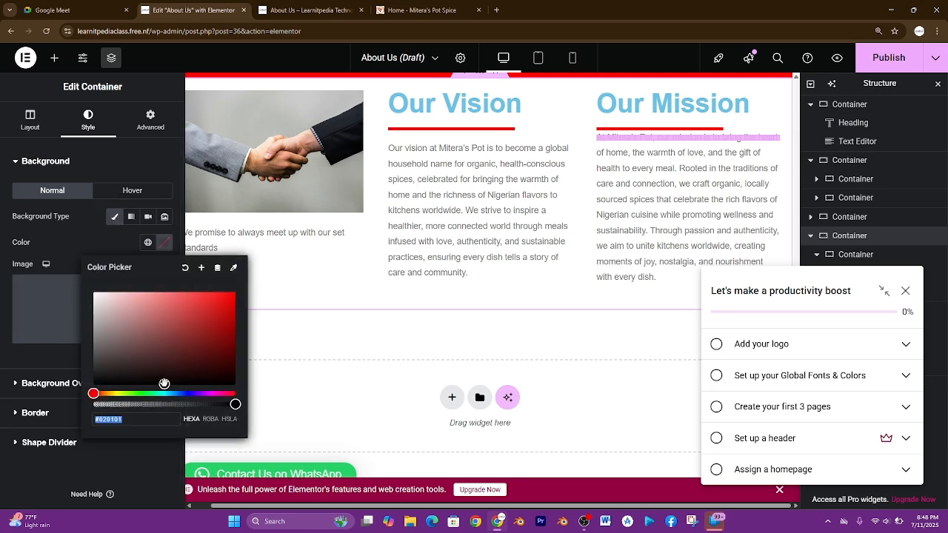
mouse_move(164, 383)
left_mouse_down()
mouse_move(143, 379)
mouse_move(178, 392)
left_mouse_up()
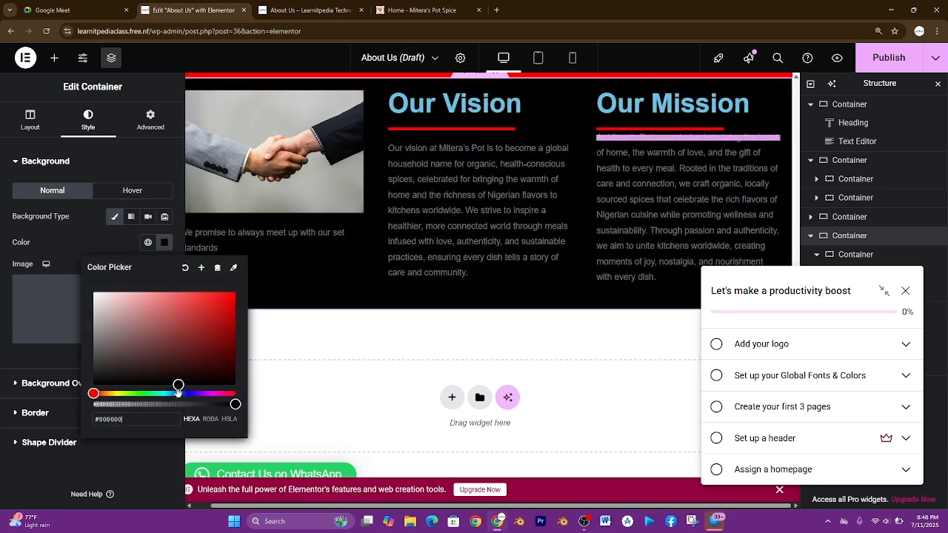
scroll(536, 188, "up", 4)
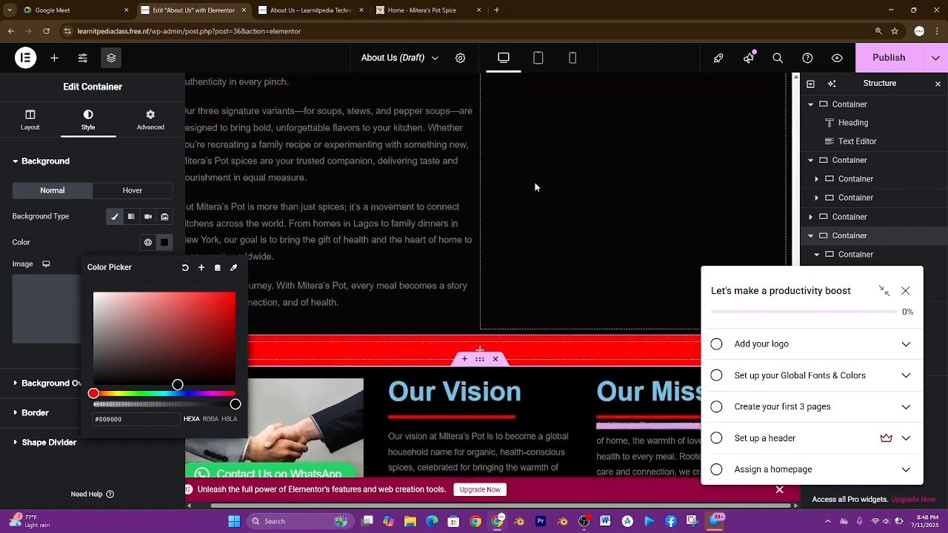
scroll(536, 188, "down", 4)
Step: Check the next section on the Mitera's Pot page and add a single-column container below the Our Vision and Our Mission section
left_click(385, 9)
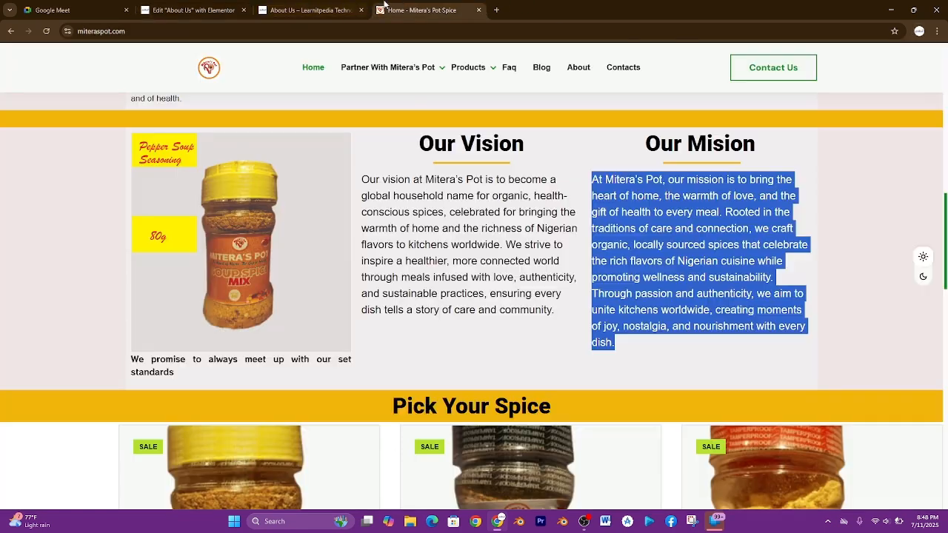
scroll(410, 242, "down", 1)
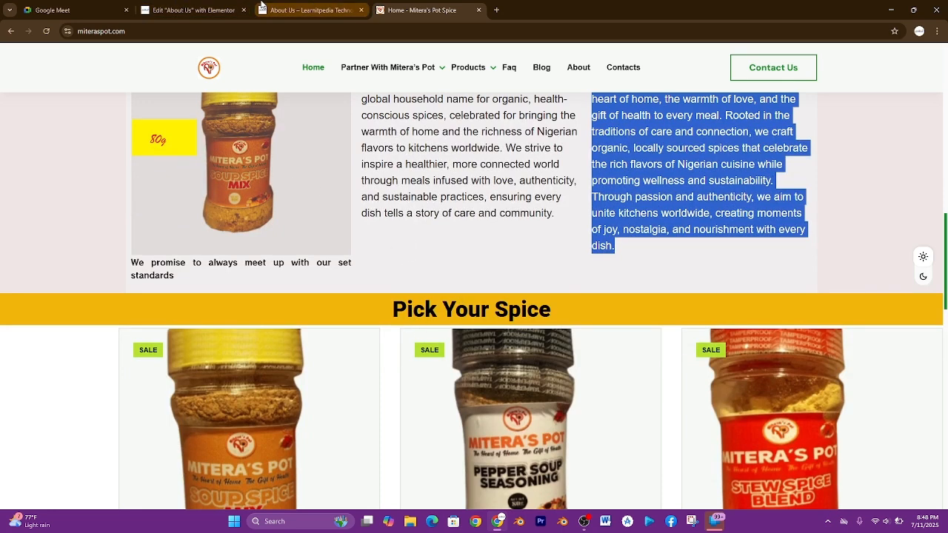
left_click(222, 10)
scroll(391, 295, "down", 1)
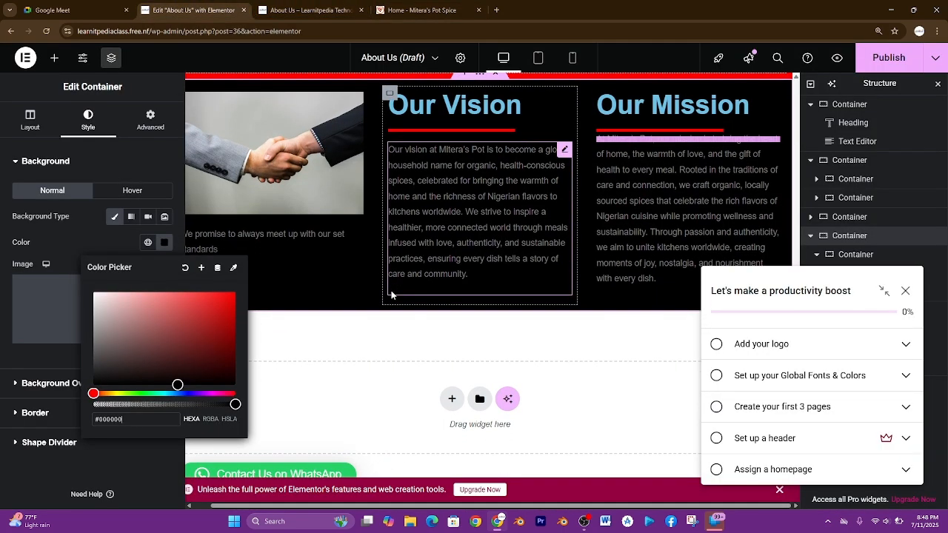
scroll(460, 198, "up", 1)
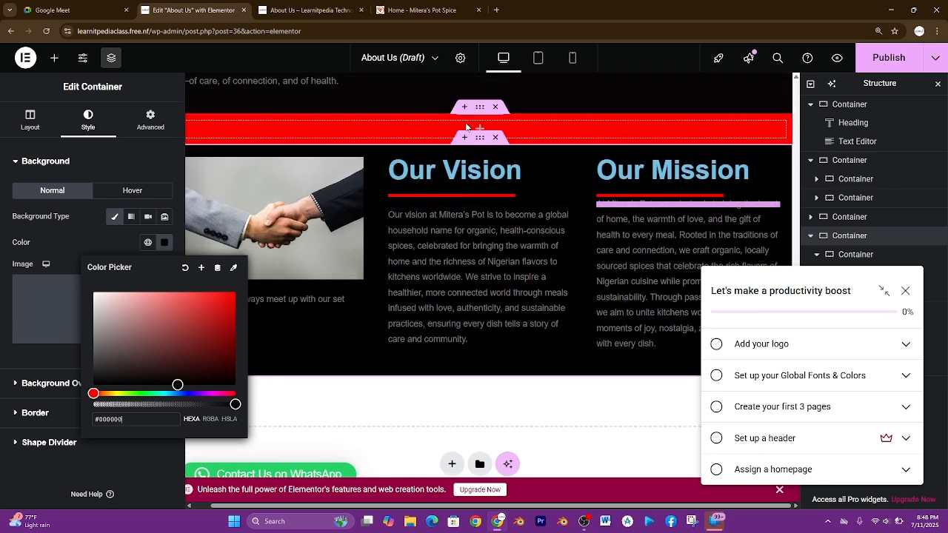
scroll(419, 415, "down", 1)
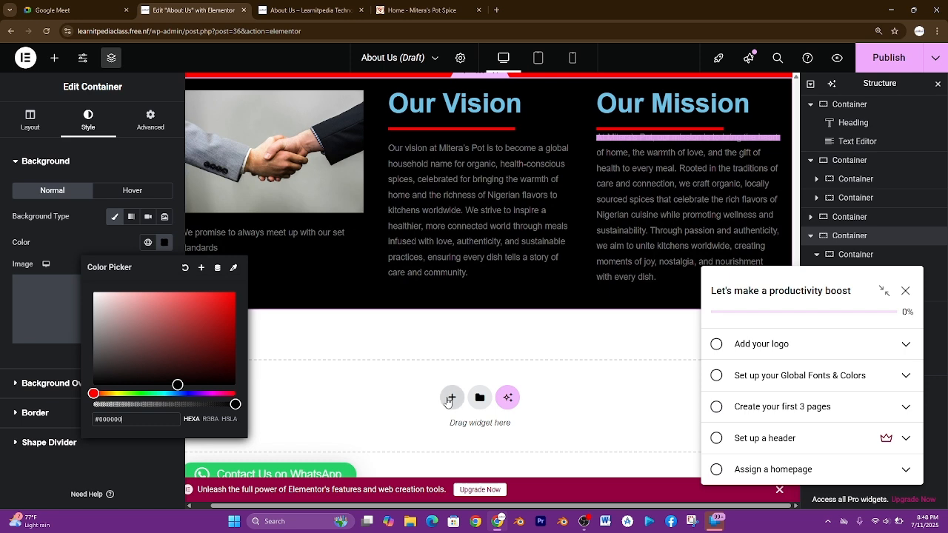
left_click(452, 397)
left_click(441, 442)
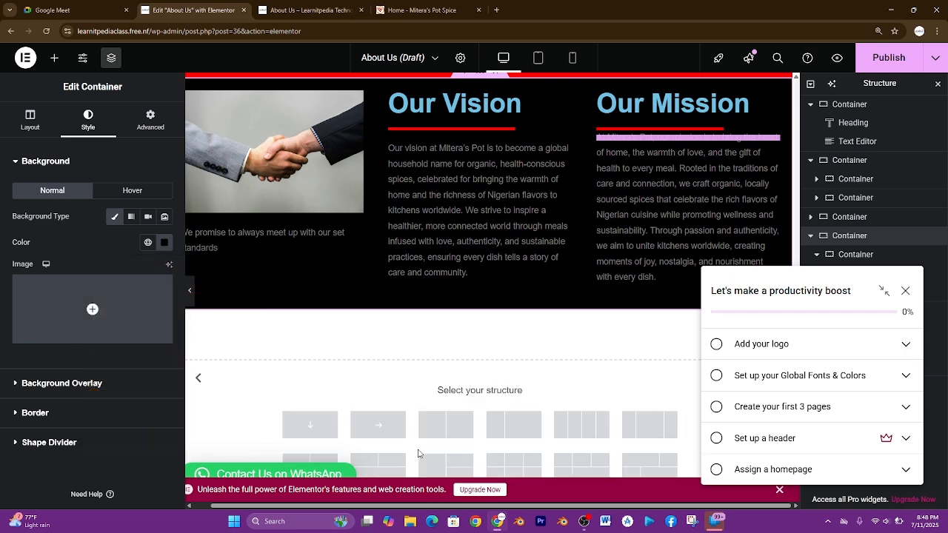
left_click(309, 425)
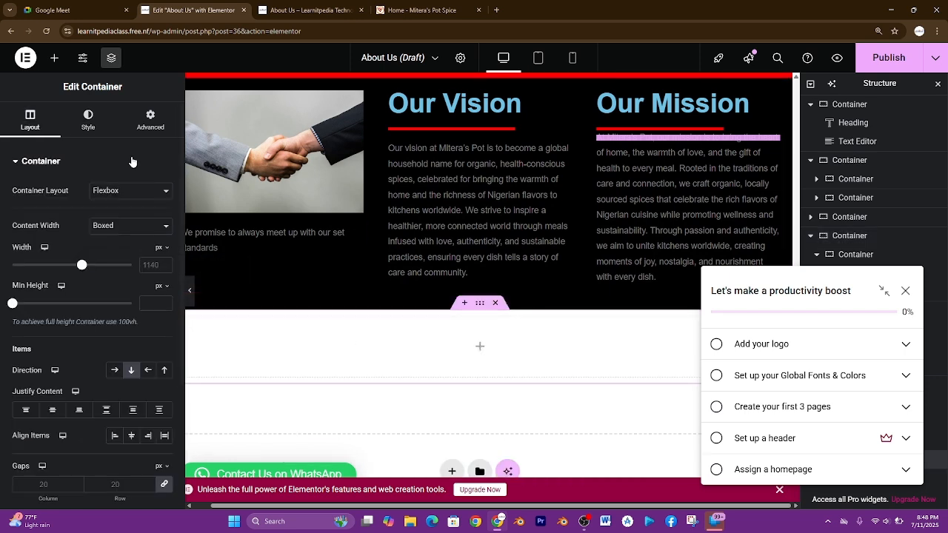
Step: Search the widgets for a heading and place a Heading widget in the new empty container
left_click(55, 57)
type("had")
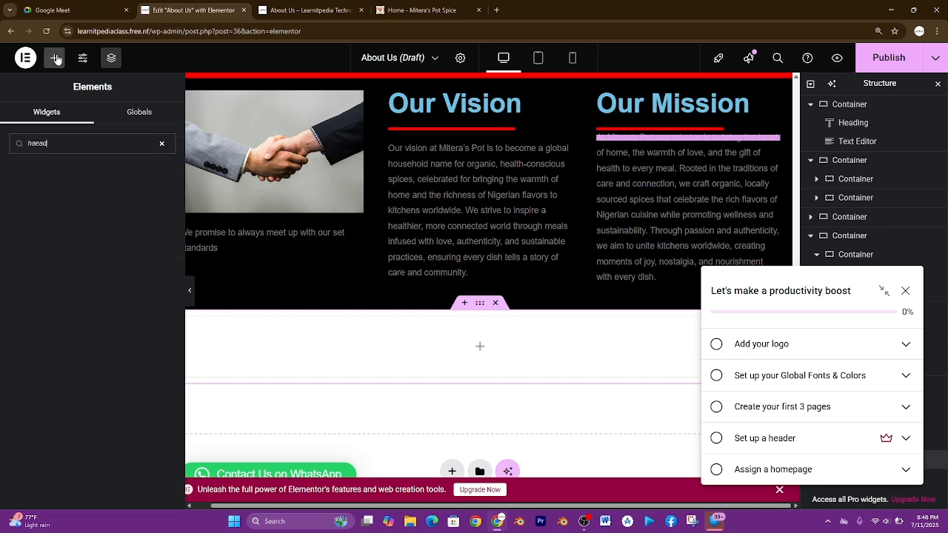
key("BackSpace")
key("BackSpace")
key("BackSpace")
key("BackSpace")
key("BackSpace")
type("hea")
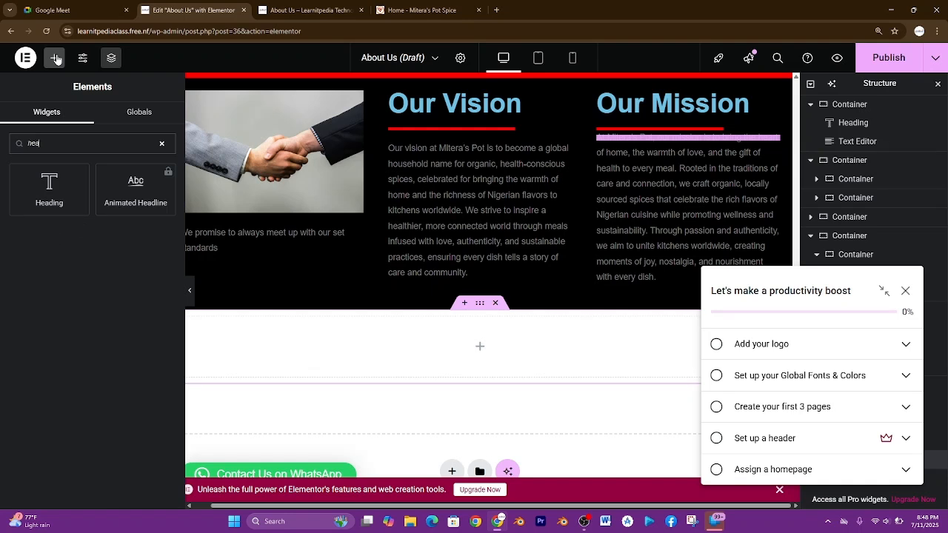
type("d")
left_click_drag(43, 196, 476, 367)
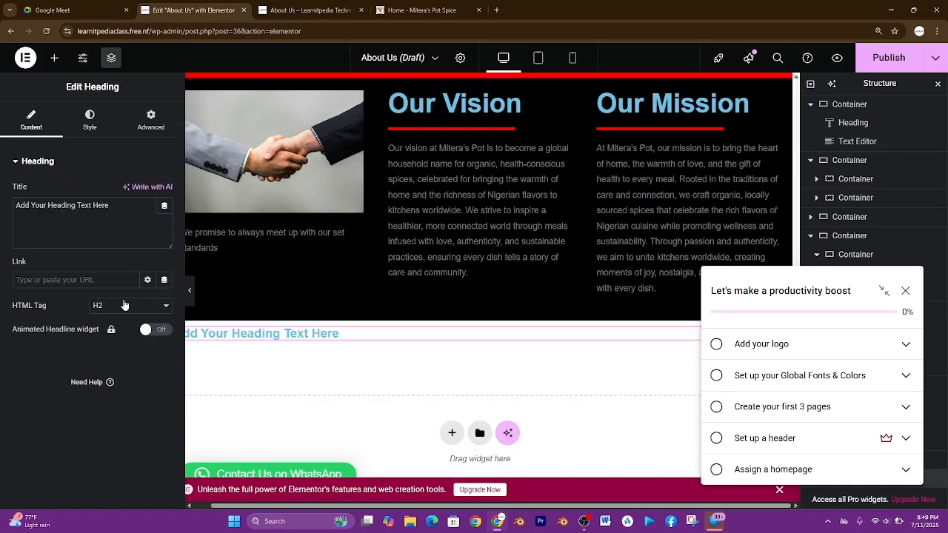
Step: Center the new heading and set its title to "Pick Your Mind"
left_click(90, 118)
left_click(131, 191)
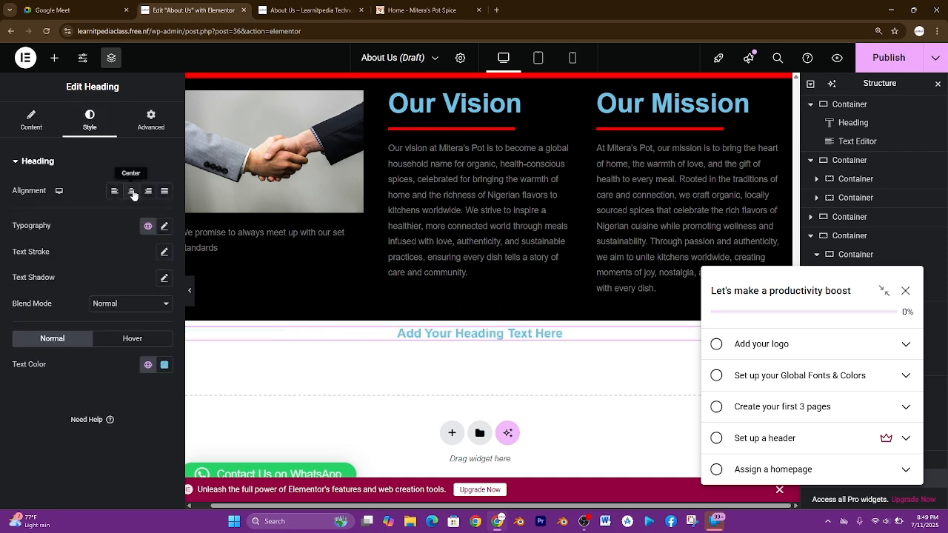
left_click(31, 120)
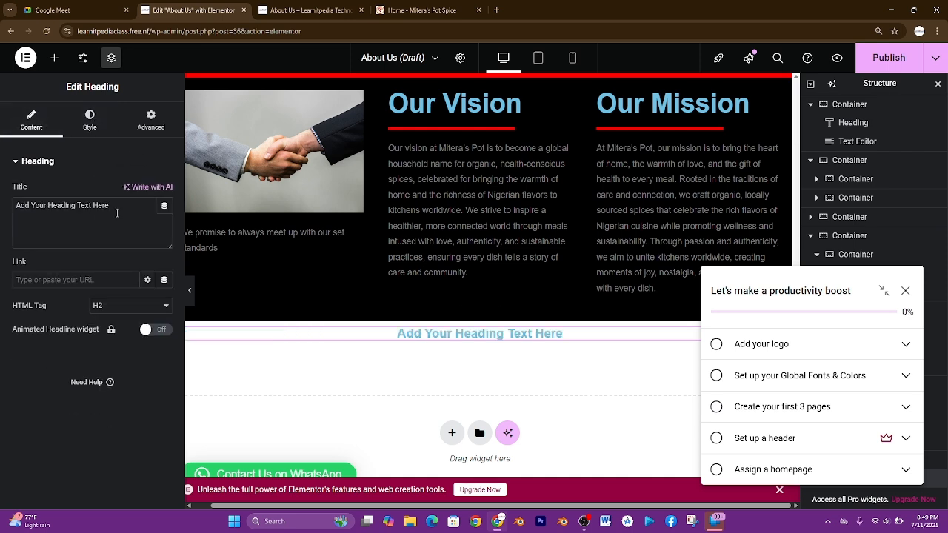
left_click_drag(116, 209, 3, 191)
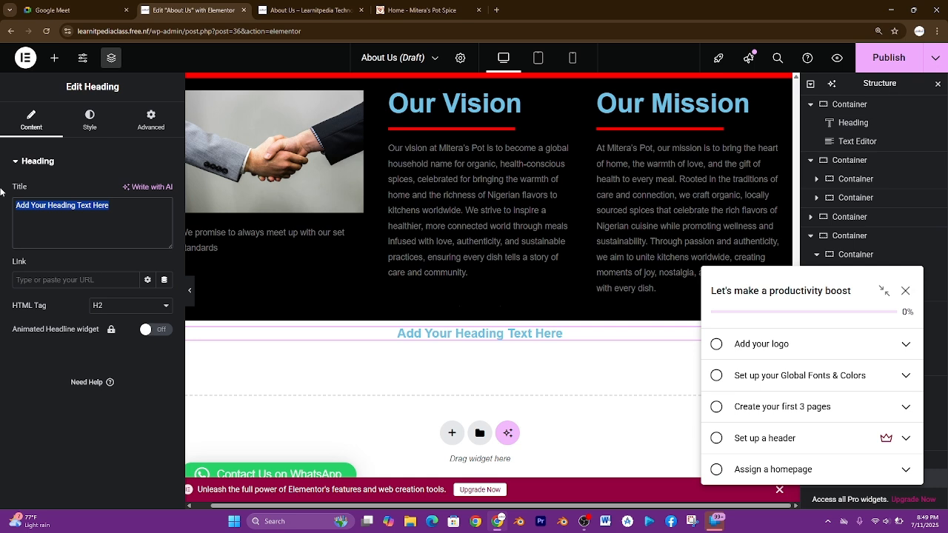
key("BackSpace")
type("P")
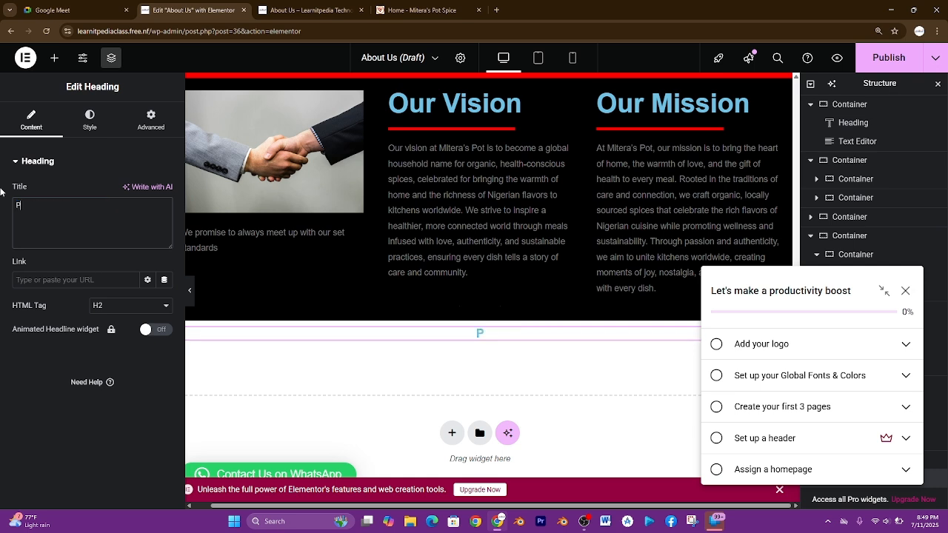
type("ick Your")
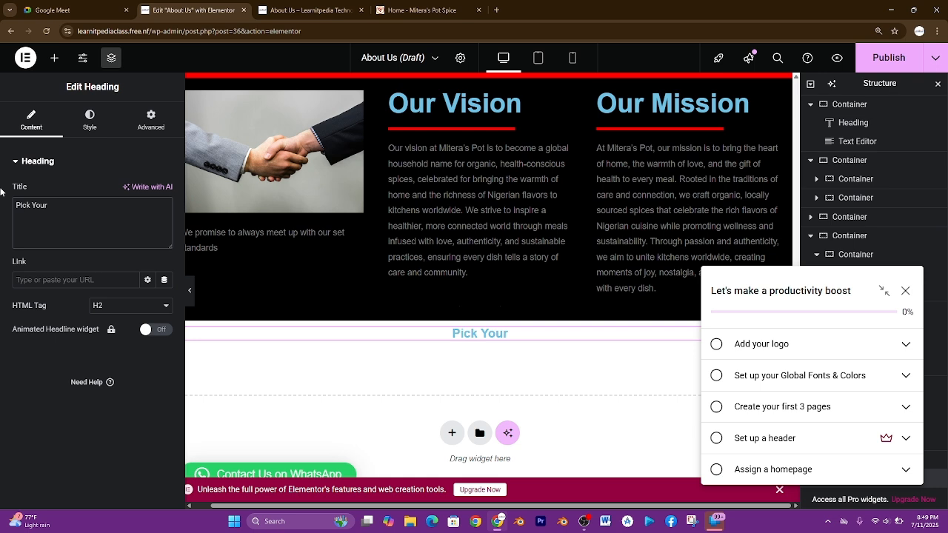
type(" Mind")
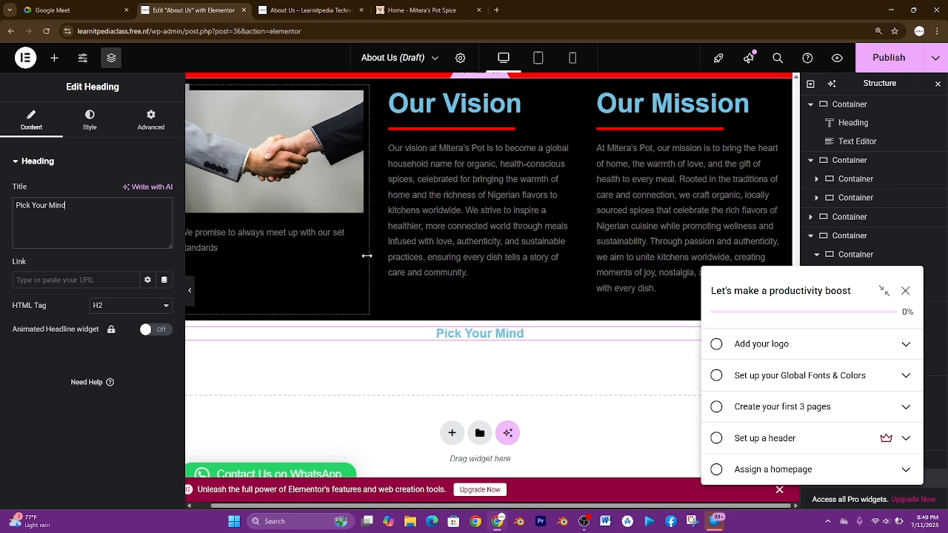
Step: Set the text color of the Pick Your Mind heading to black (#000000)
left_click(95, 129)
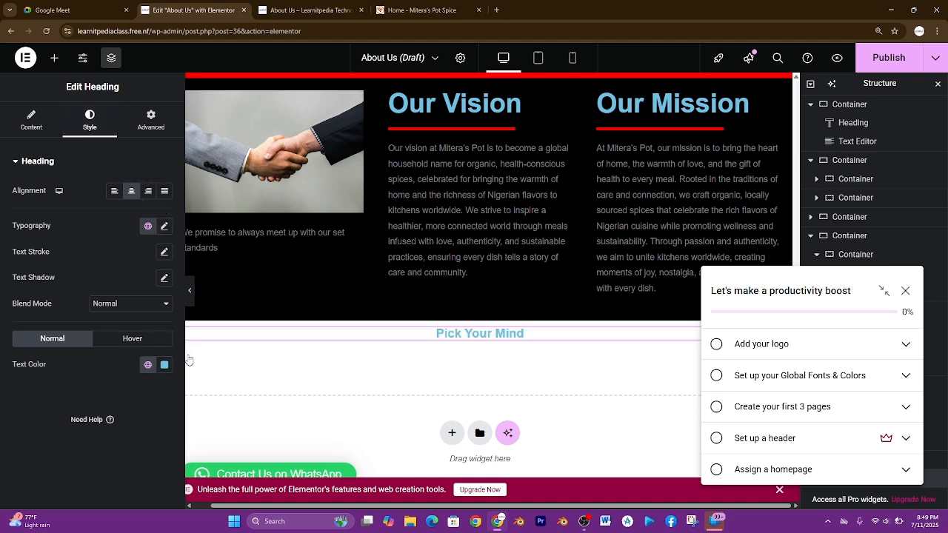
left_click(164, 364)
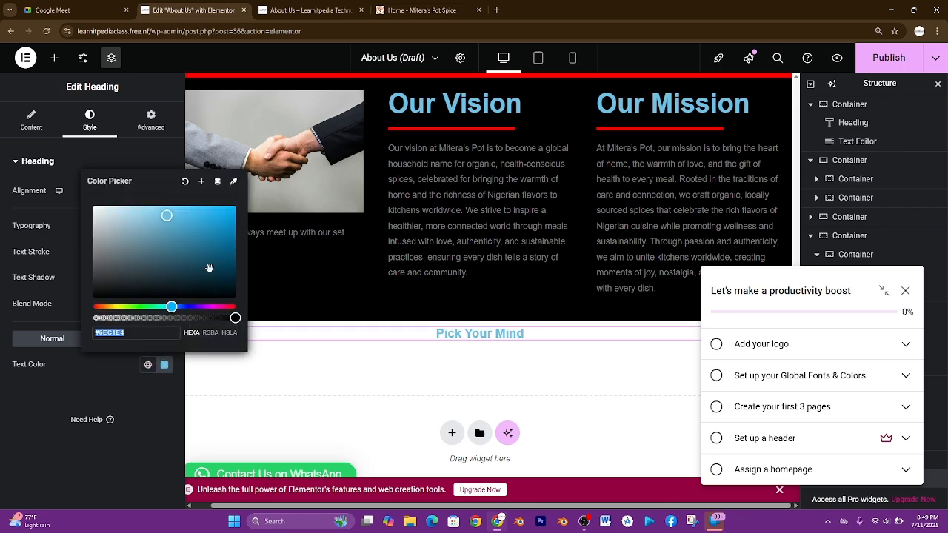
left_click_drag(210, 268, 231, 296)
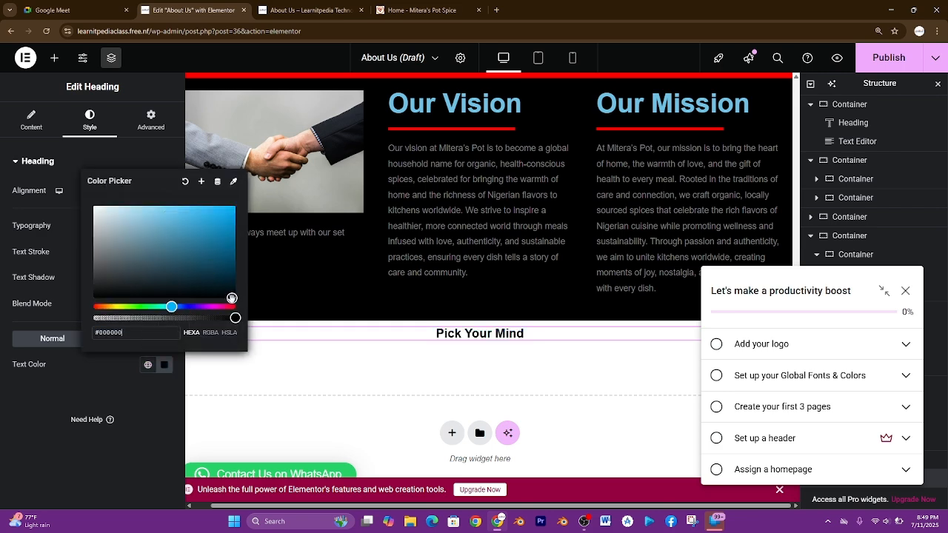
scroll(459, 312, "up", 2)
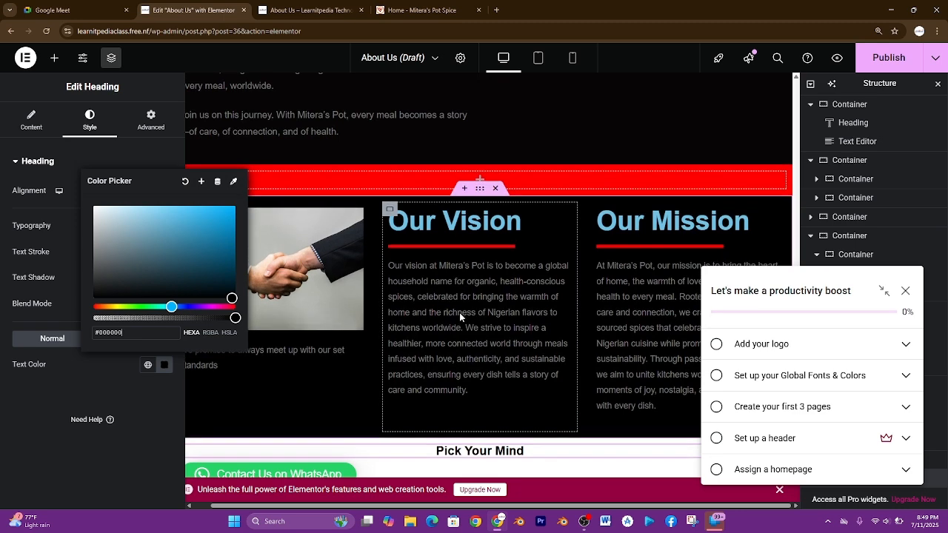
scroll(459, 312, "down", 2)
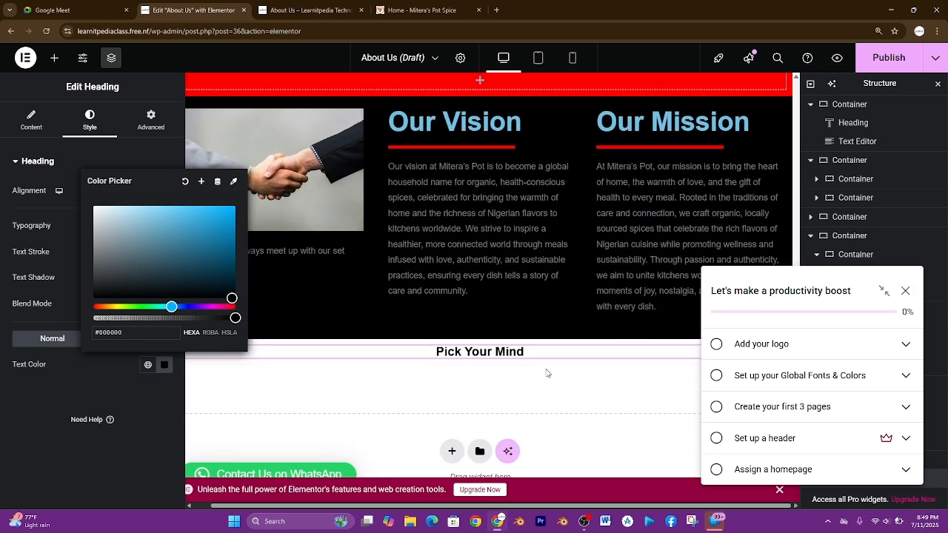
left_click(374, 358)
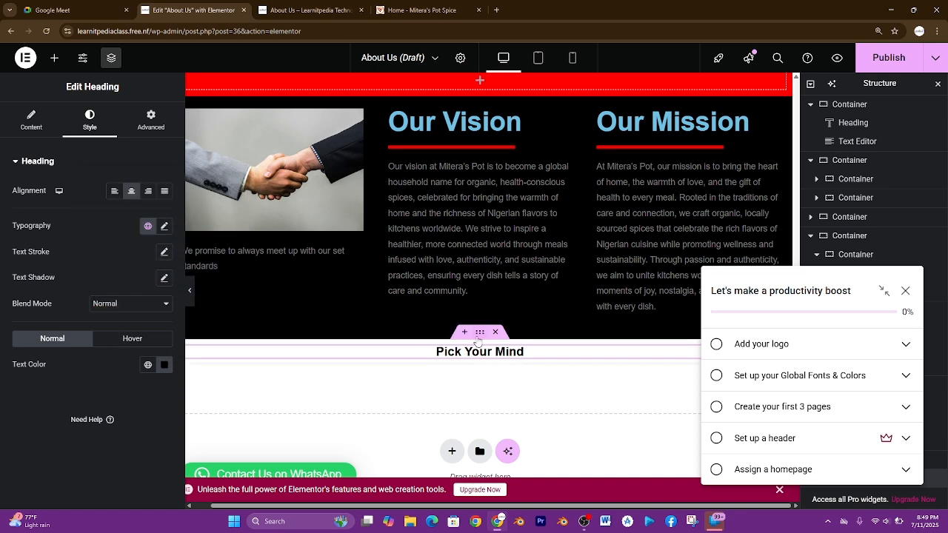
Step: Set the Pick Your Mind container's content width to Full Width and give it a classic red background (#FF0000)
left_click(480, 333)
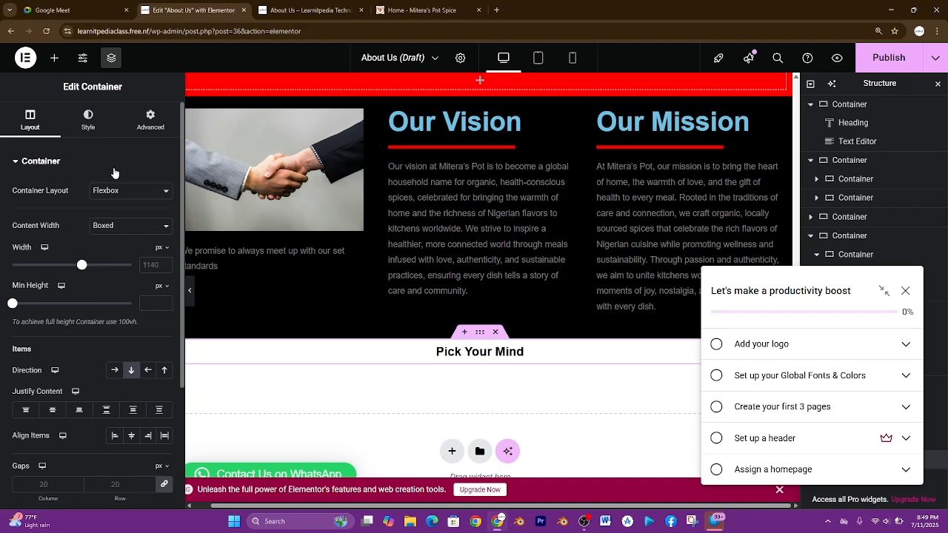
left_click(104, 232)
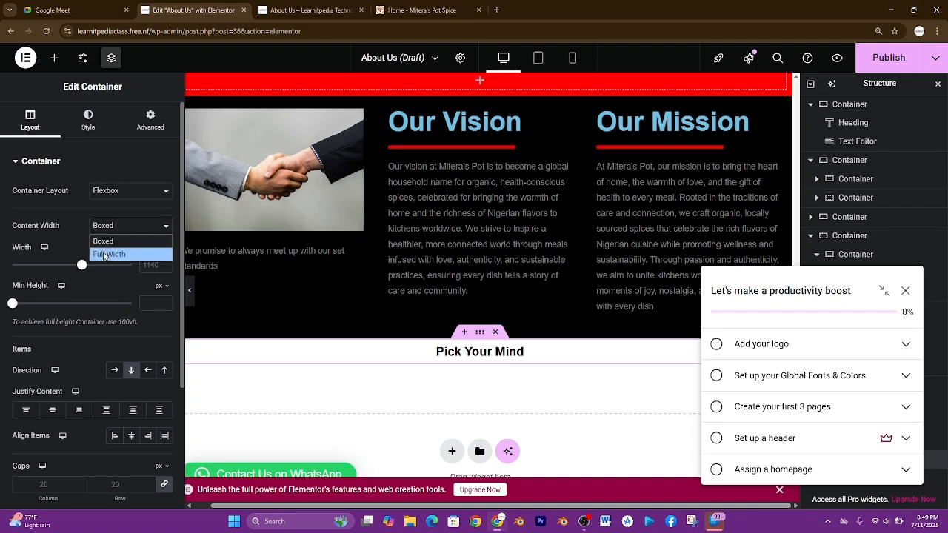
left_click(103, 251)
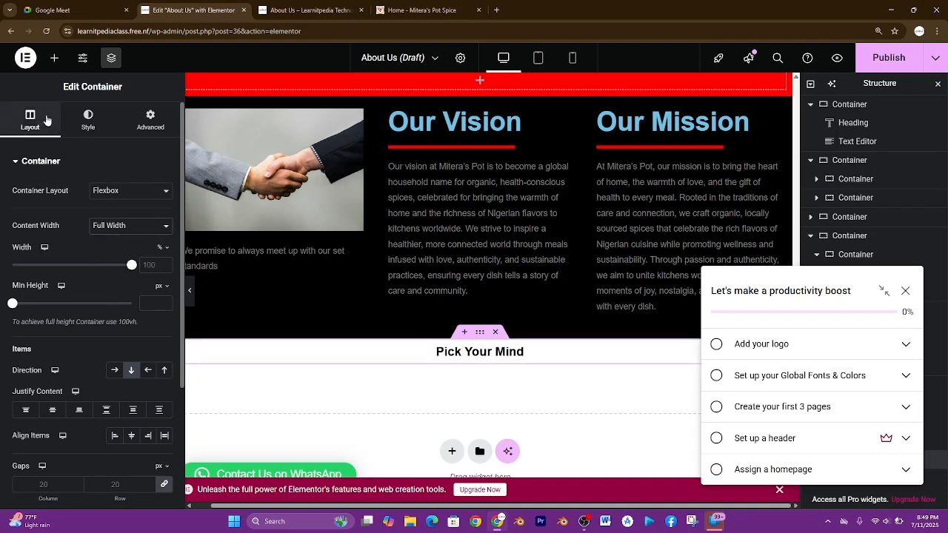
left_click(89, 120)
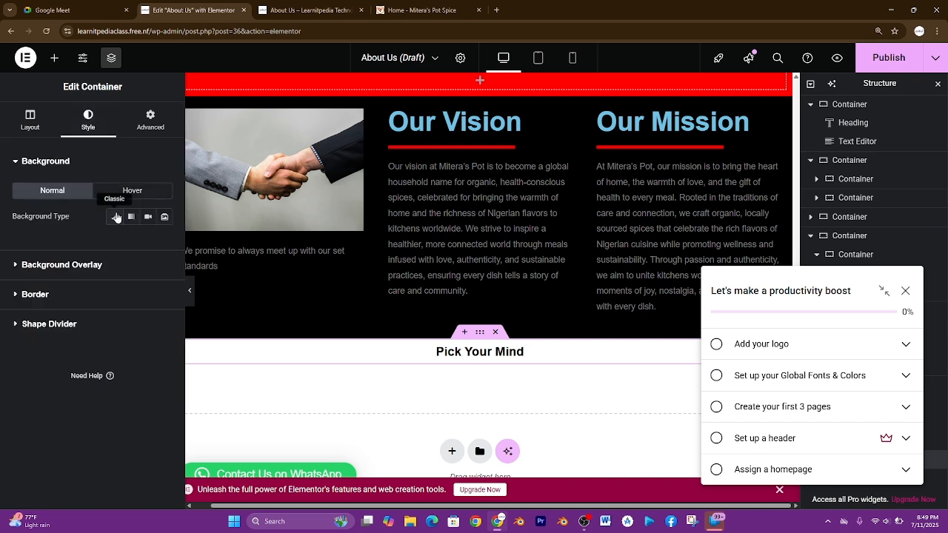
left_click(115, 217)
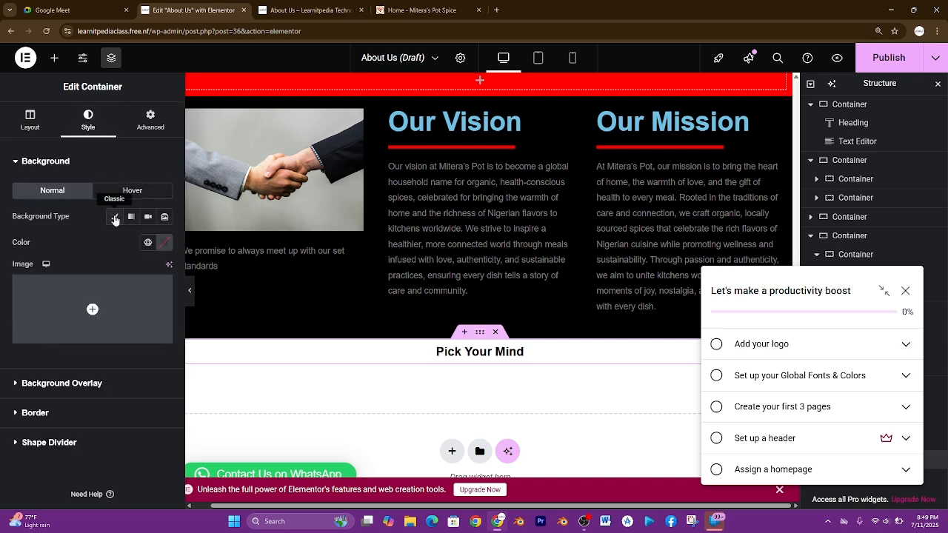
left_click(165, 245)
left_click_drag(165, 383, 225, 266)
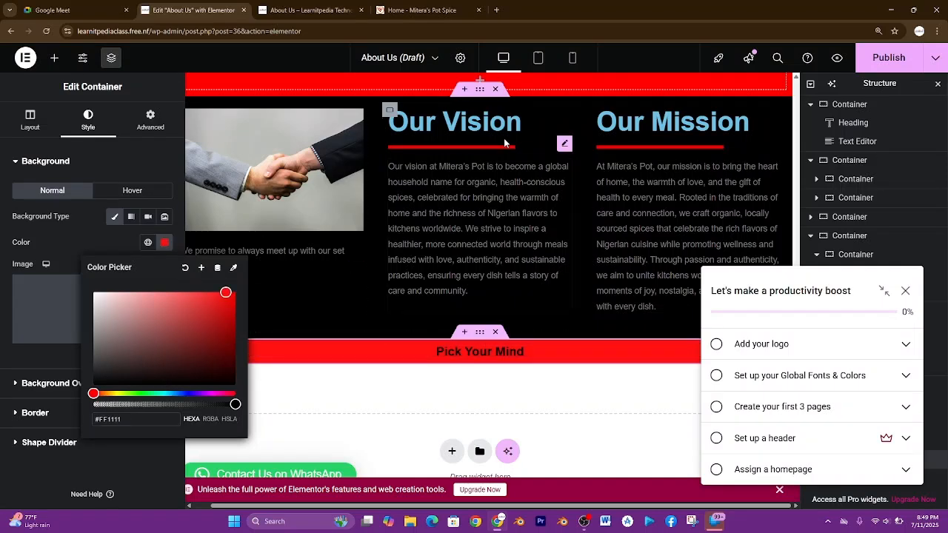
Step: Examine the Pick Your Spice products, Our Partners and map sections on the Mitera's Pot page, and return to the Elementor editor
left_click(422, 10)
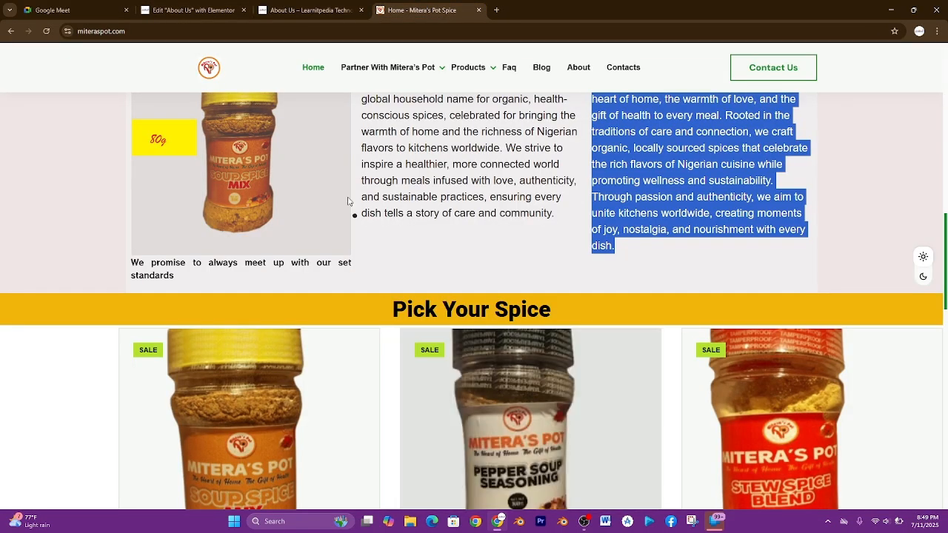
scroll(250, 387, "down", 2)
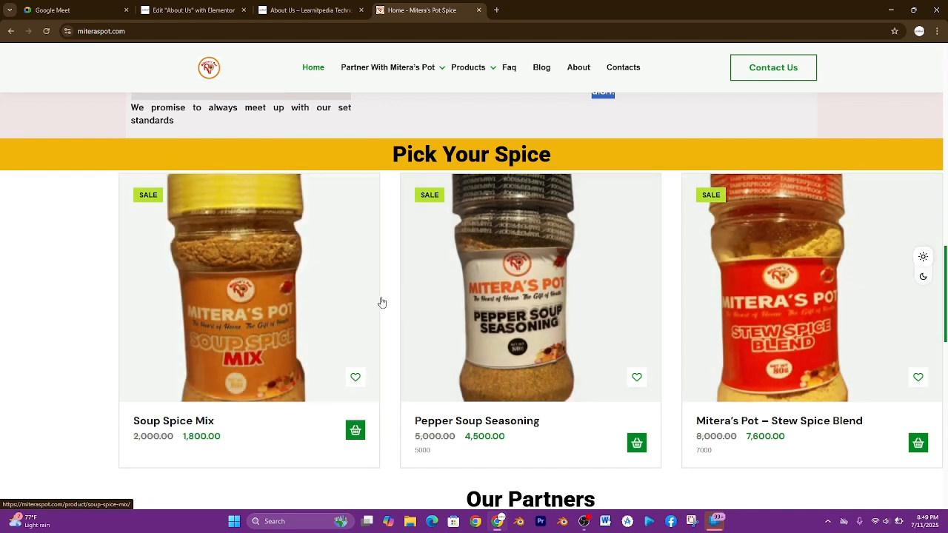
scroll(380, 300, "down", 1)
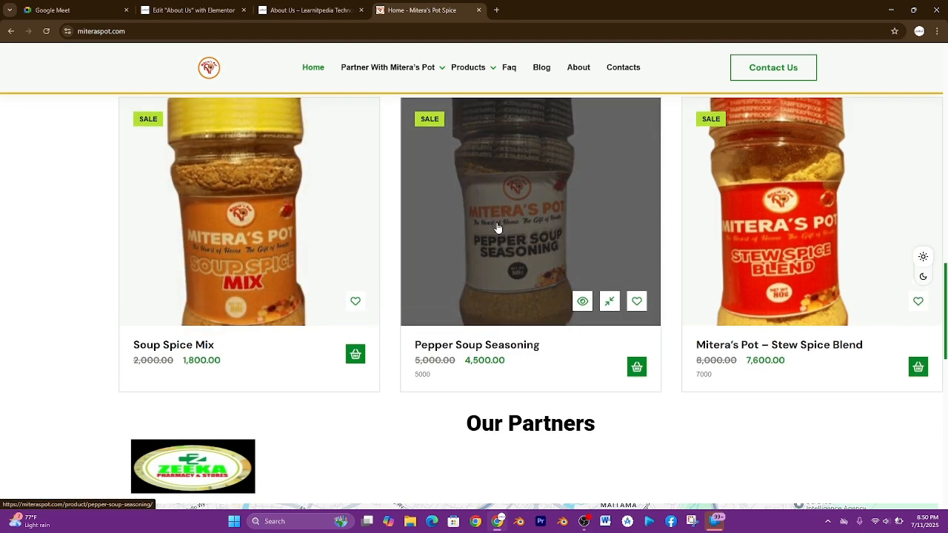
scroll(497, 227, "up", 2)
scroll(498, 228, "up", 3)
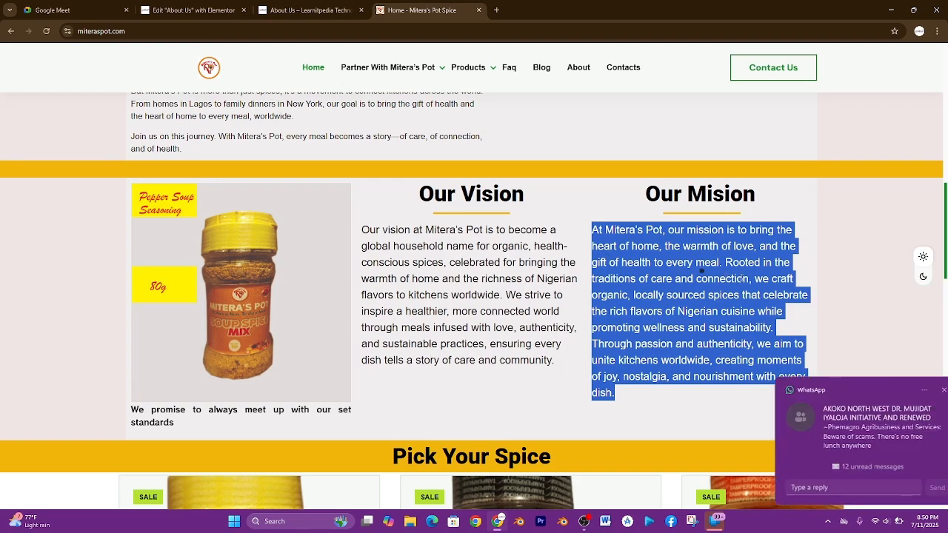
scroll(738, 275, "down", 5)
scroll(740, 277, "down", 4)
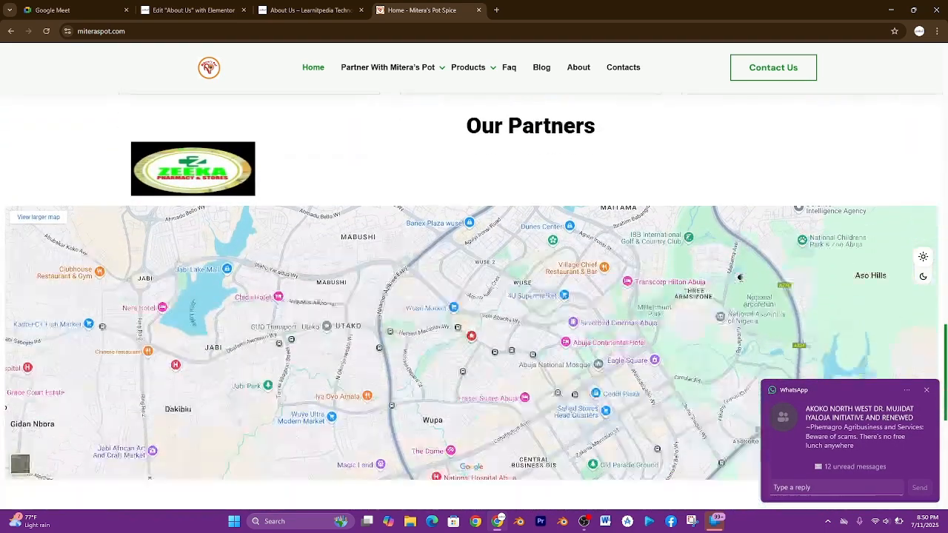
scroll(740, 277, "up", 1)
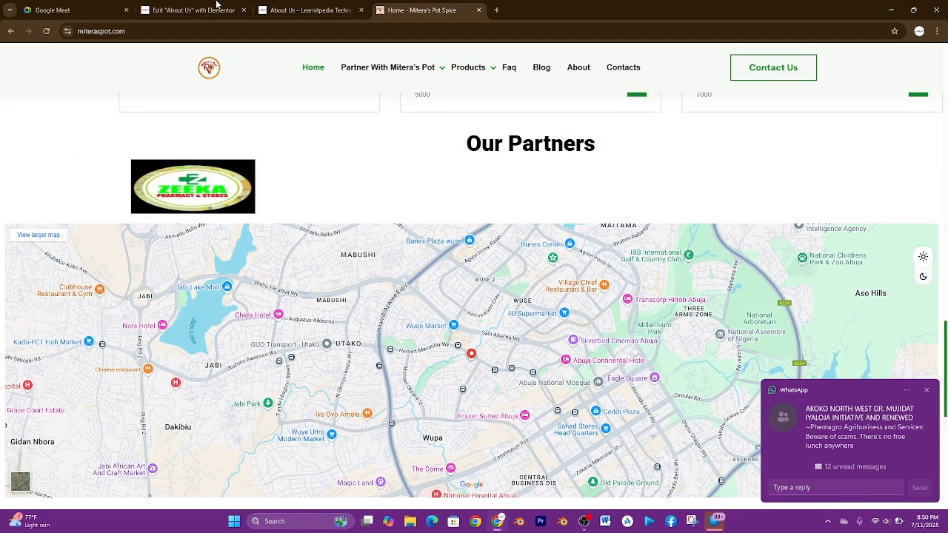
left_click(191, 7)
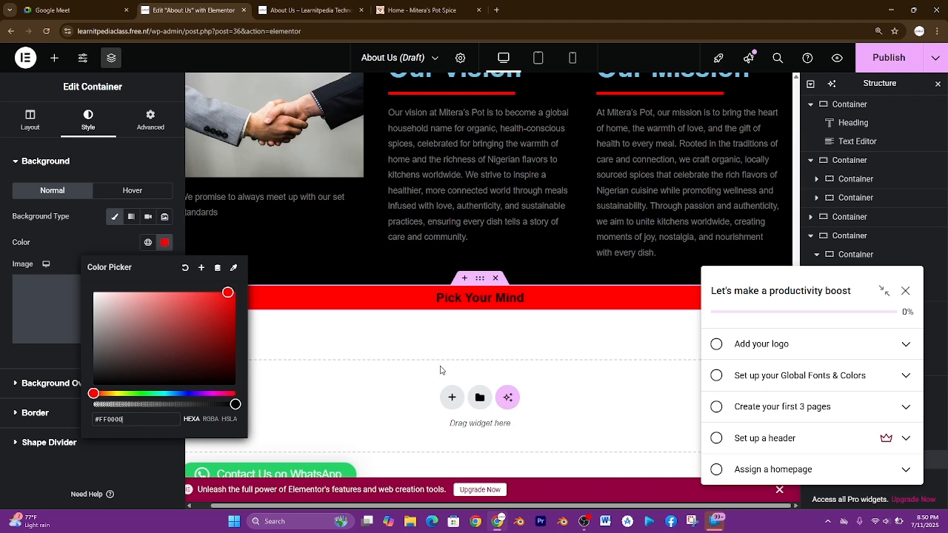
Step: Add a single-column container below the Pick Your Mind banner and set its content width to Full Width
left_click(440, 370)
left_click(451, 396)
left_click(433, 437)
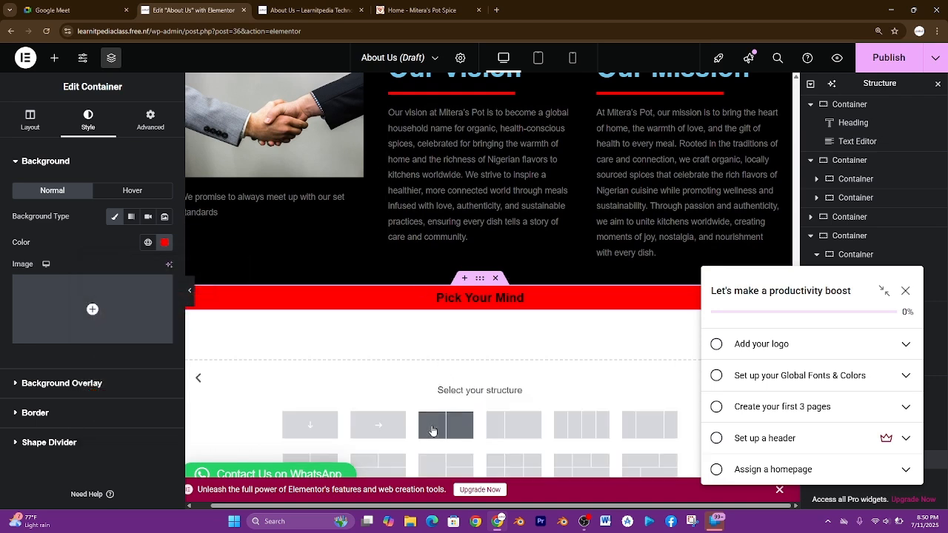
left_click(310, 425)
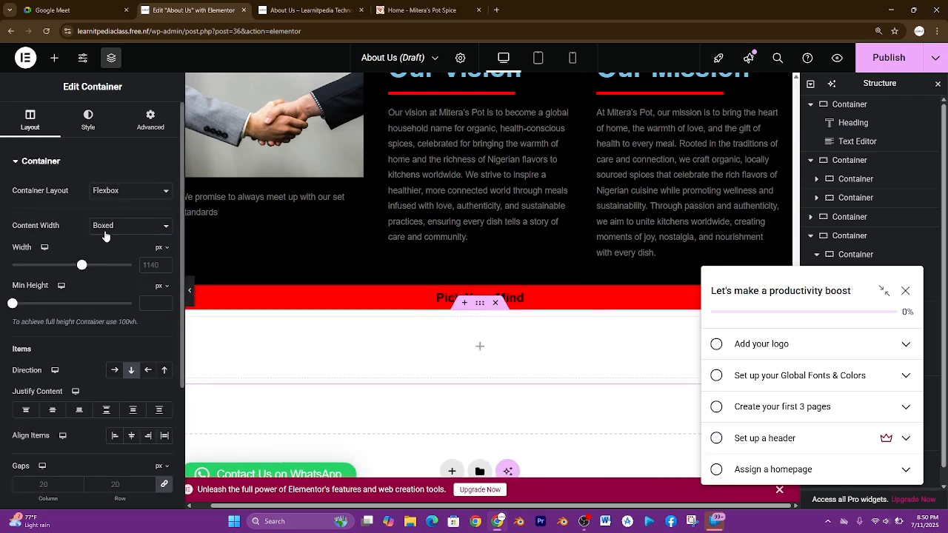
left_click(106, 235)
left_click(107, 253)
Step: Find the Google Maps widget and place it in the empty container below the Pick Your Mind banner
left_click(55, 59)
type("map")
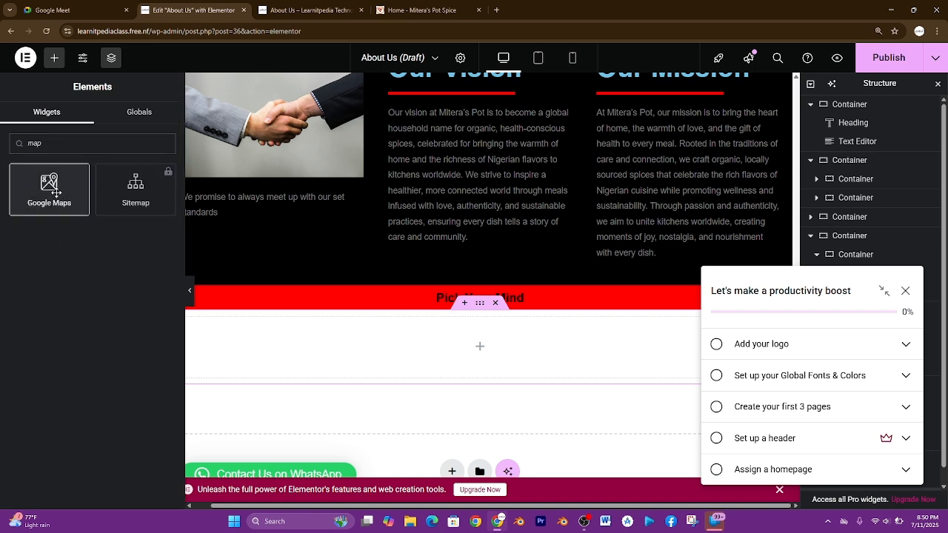
left_click_drag(52, 185, 480, 352)
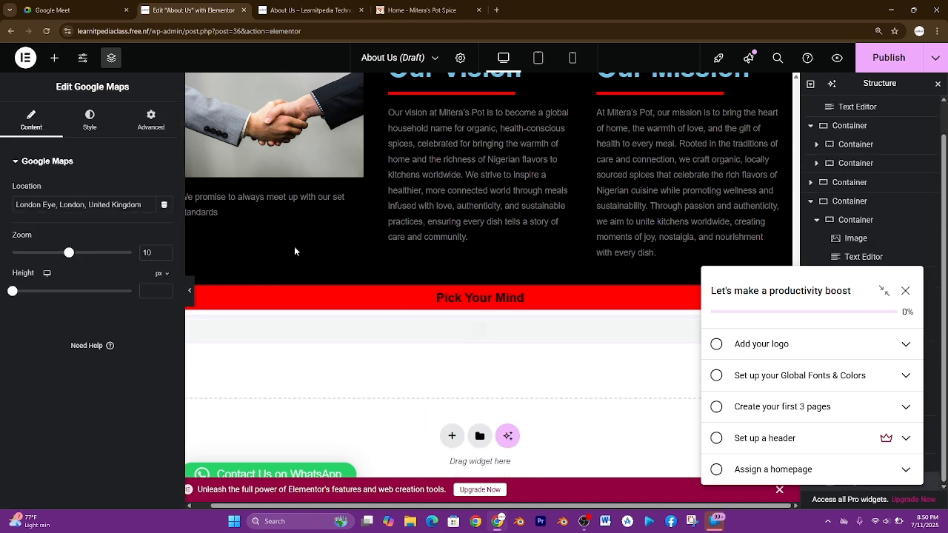
Step: Set the map's location to "Ikeja, Lagos, Nigeria" and publish the About Us page
left_click_drag(142, 203, 0, 251)
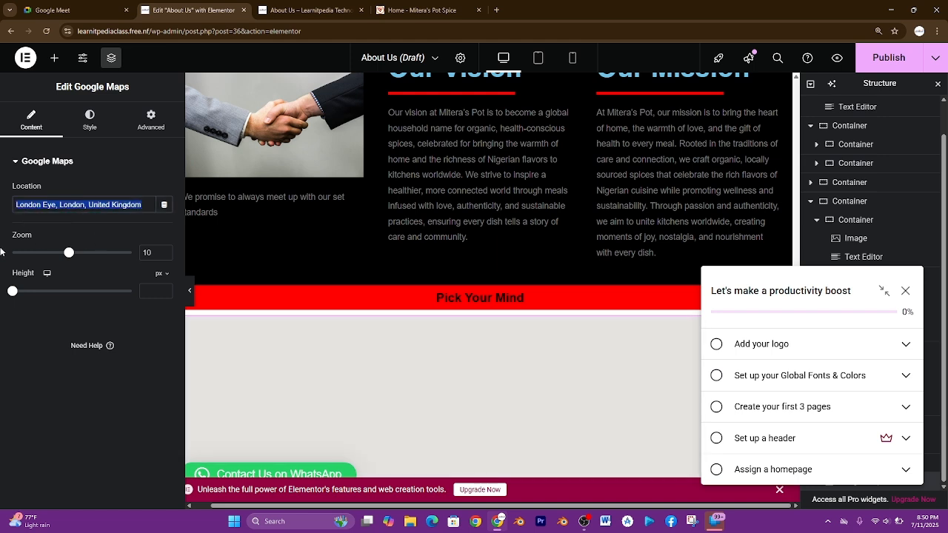
type("Ike")
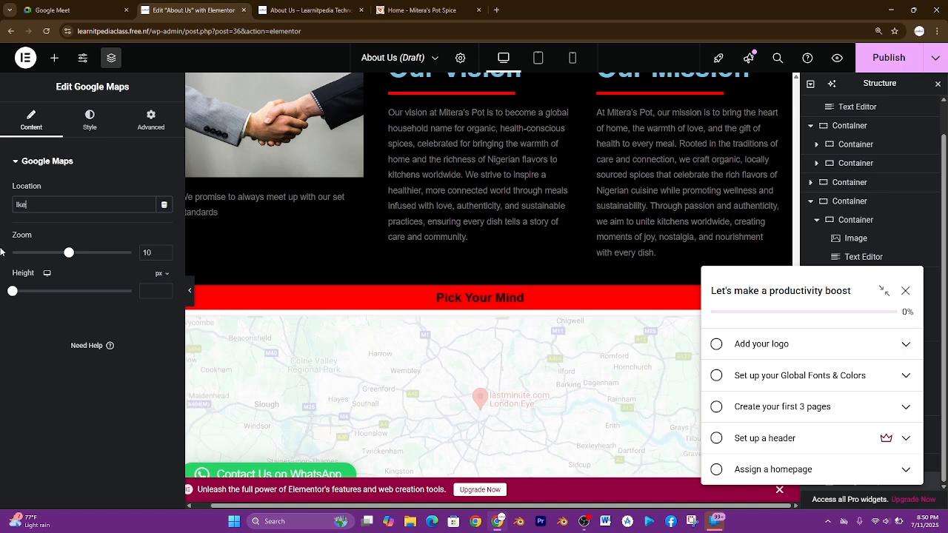
type("ja, Lagos")
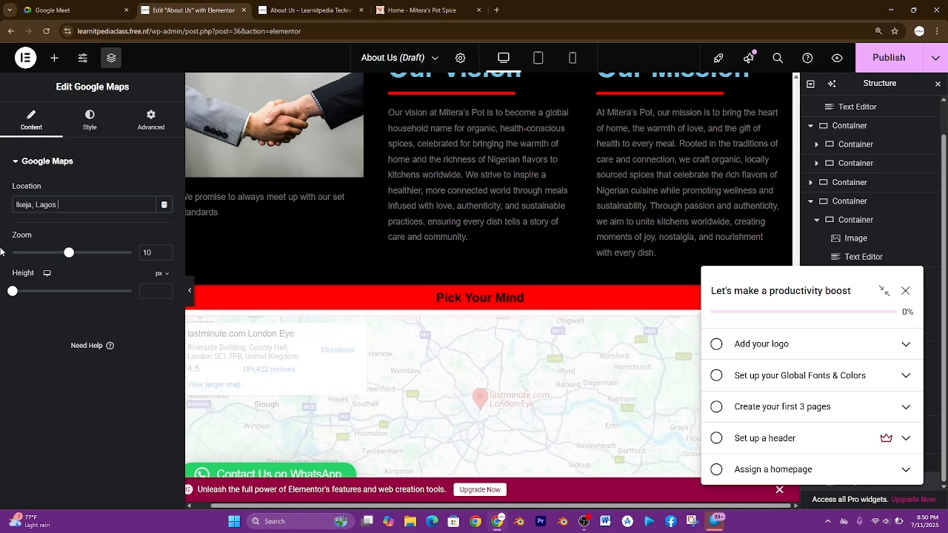
type(", Niger")
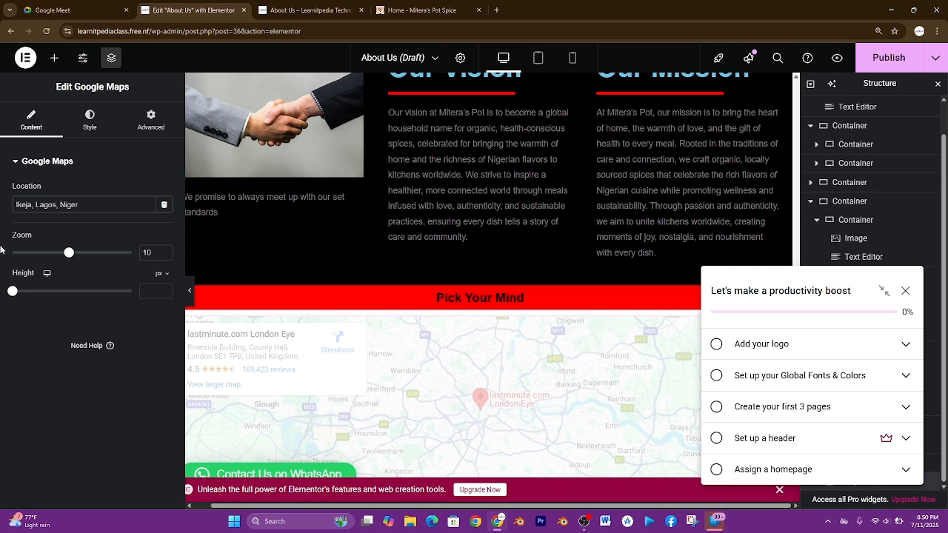
type("ia")
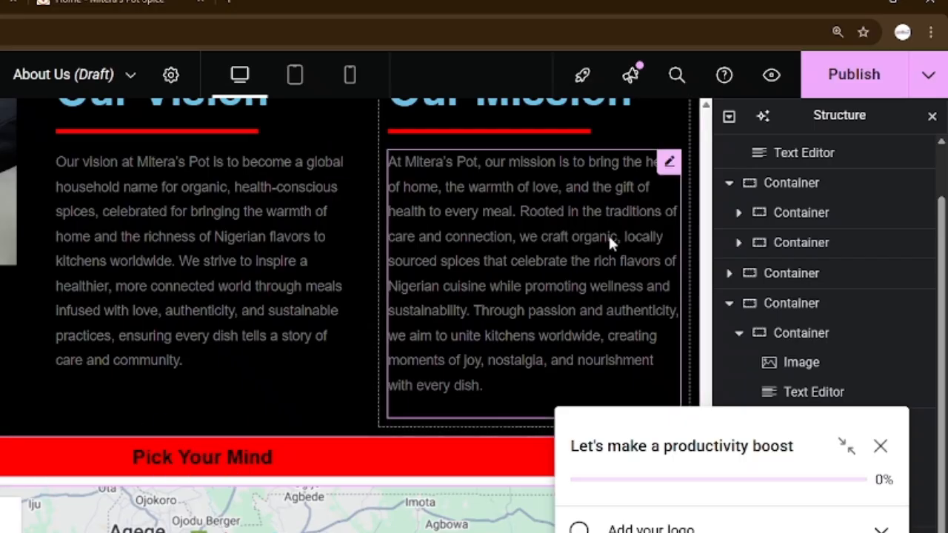
left_click(852, 78)
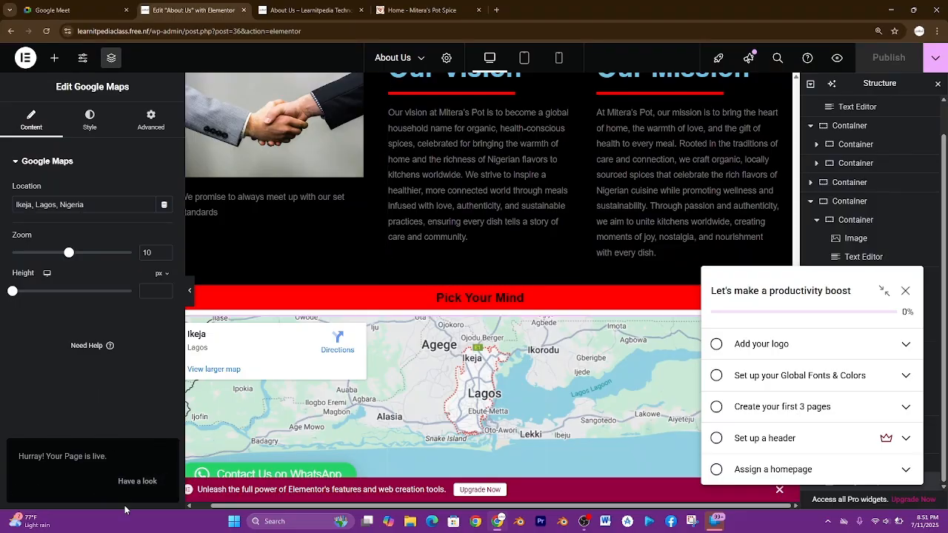
Step: Preview the About Us page, review it from the welcome banner down to the map, and return to the Elementor editor
left_click(837, 65)
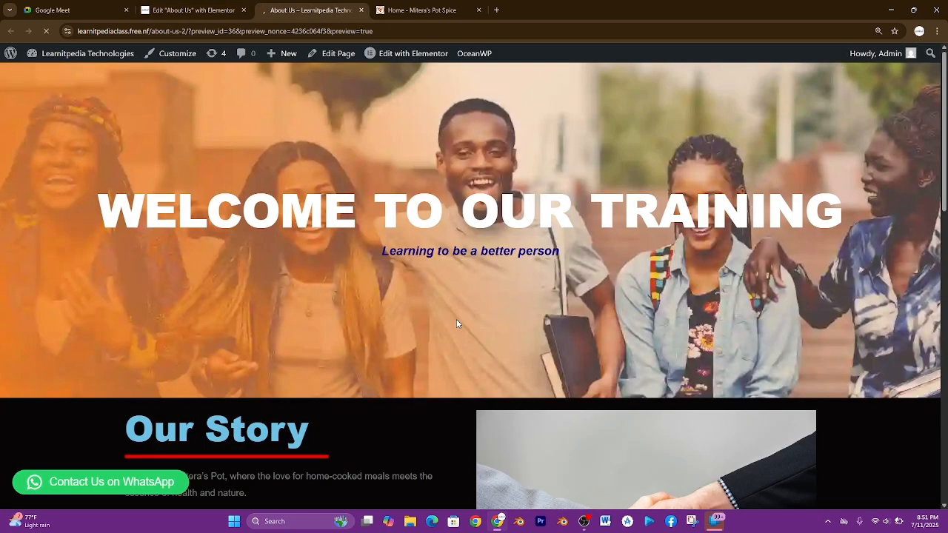
scroll(457, 323, "down", 4)
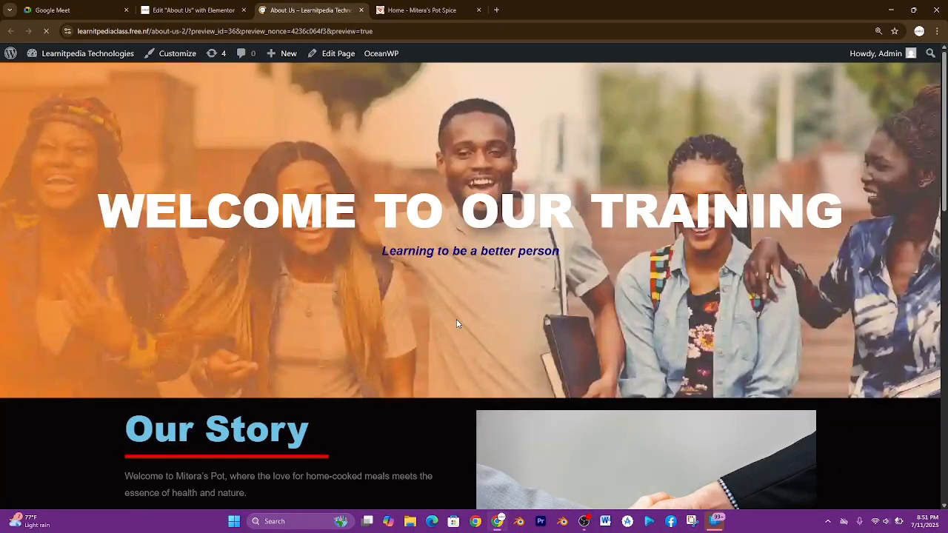
scroll(457, 324, "down", 10)
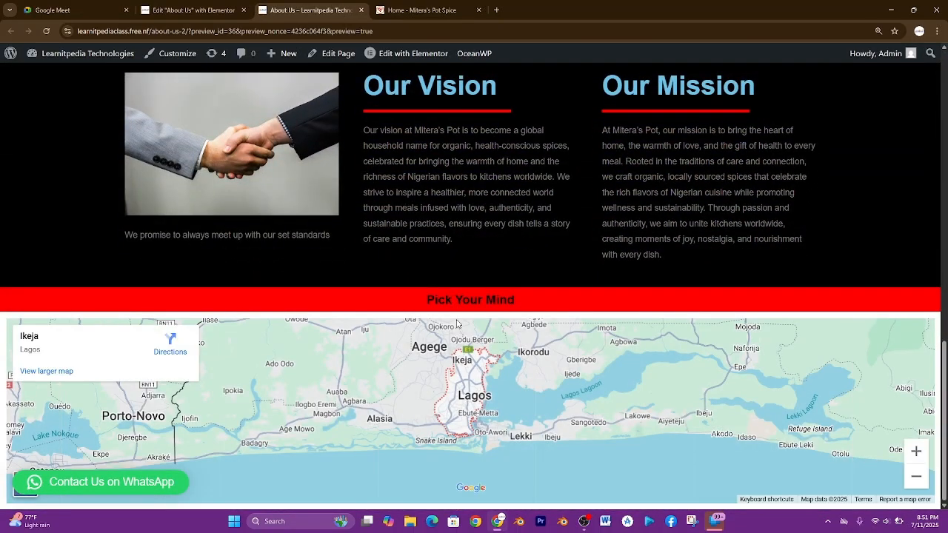
scroll(457, 323, "up", 5)
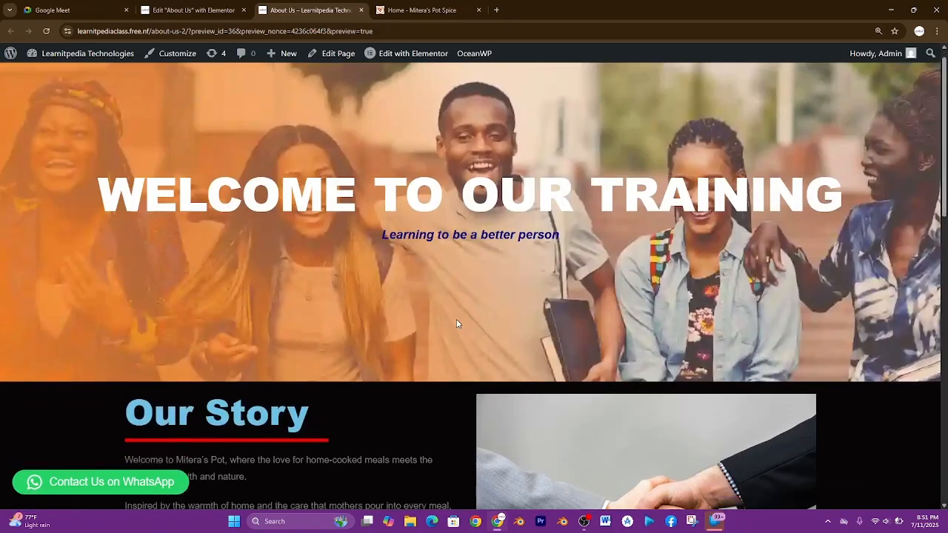
scroll(457, 323, "down", 10)
scroll(457, 323, "up", 5)
scroll(457, 324, "up", 5)
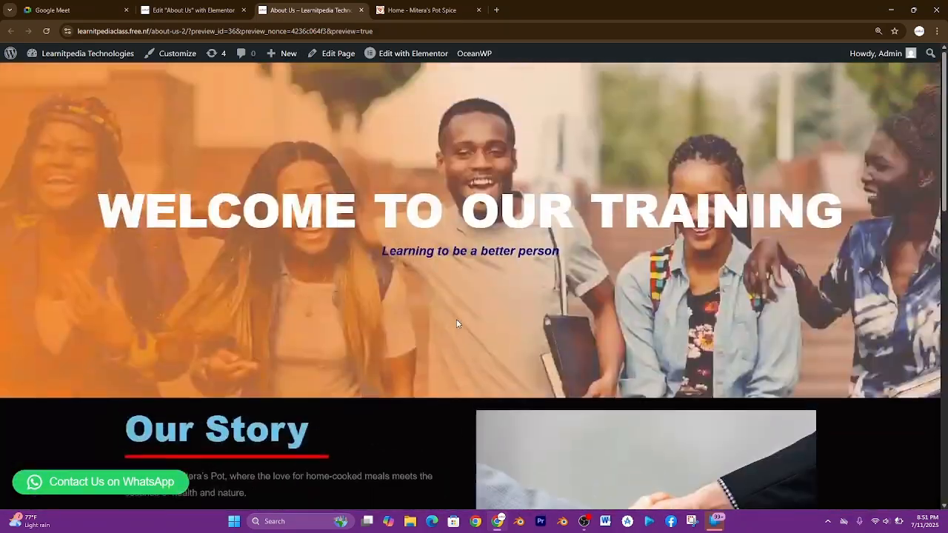
scroll(457, 324, "down", 10)
scroll(457, 323, "up", 10)
mouse_move(159, 5)
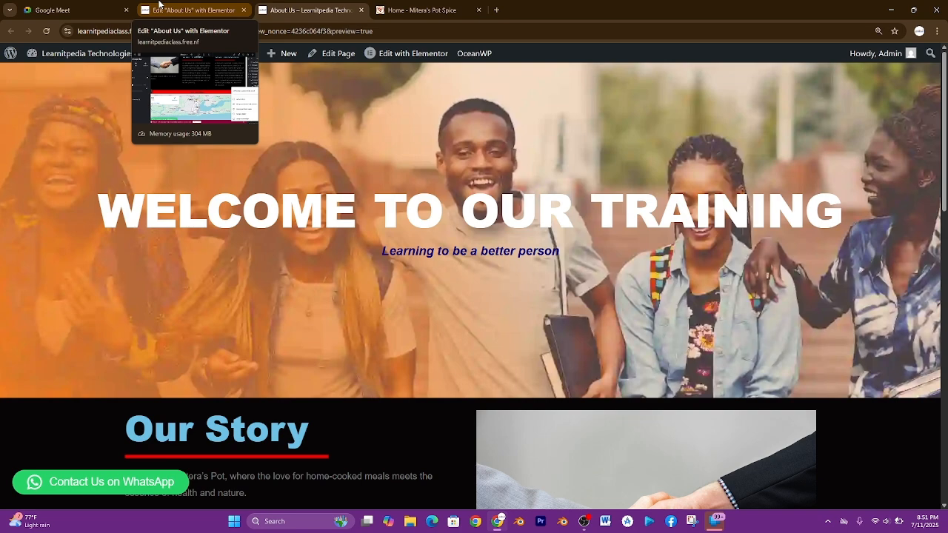
left_click(158, 4)
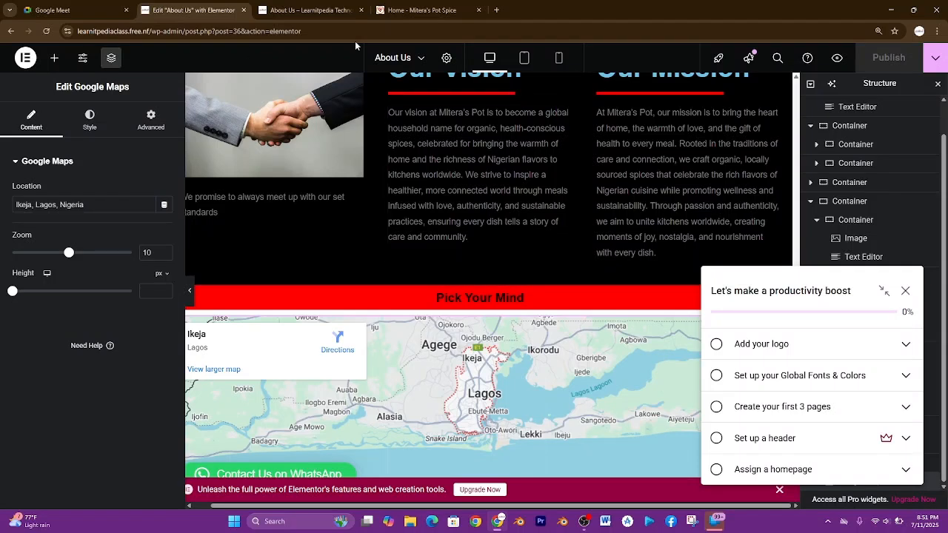